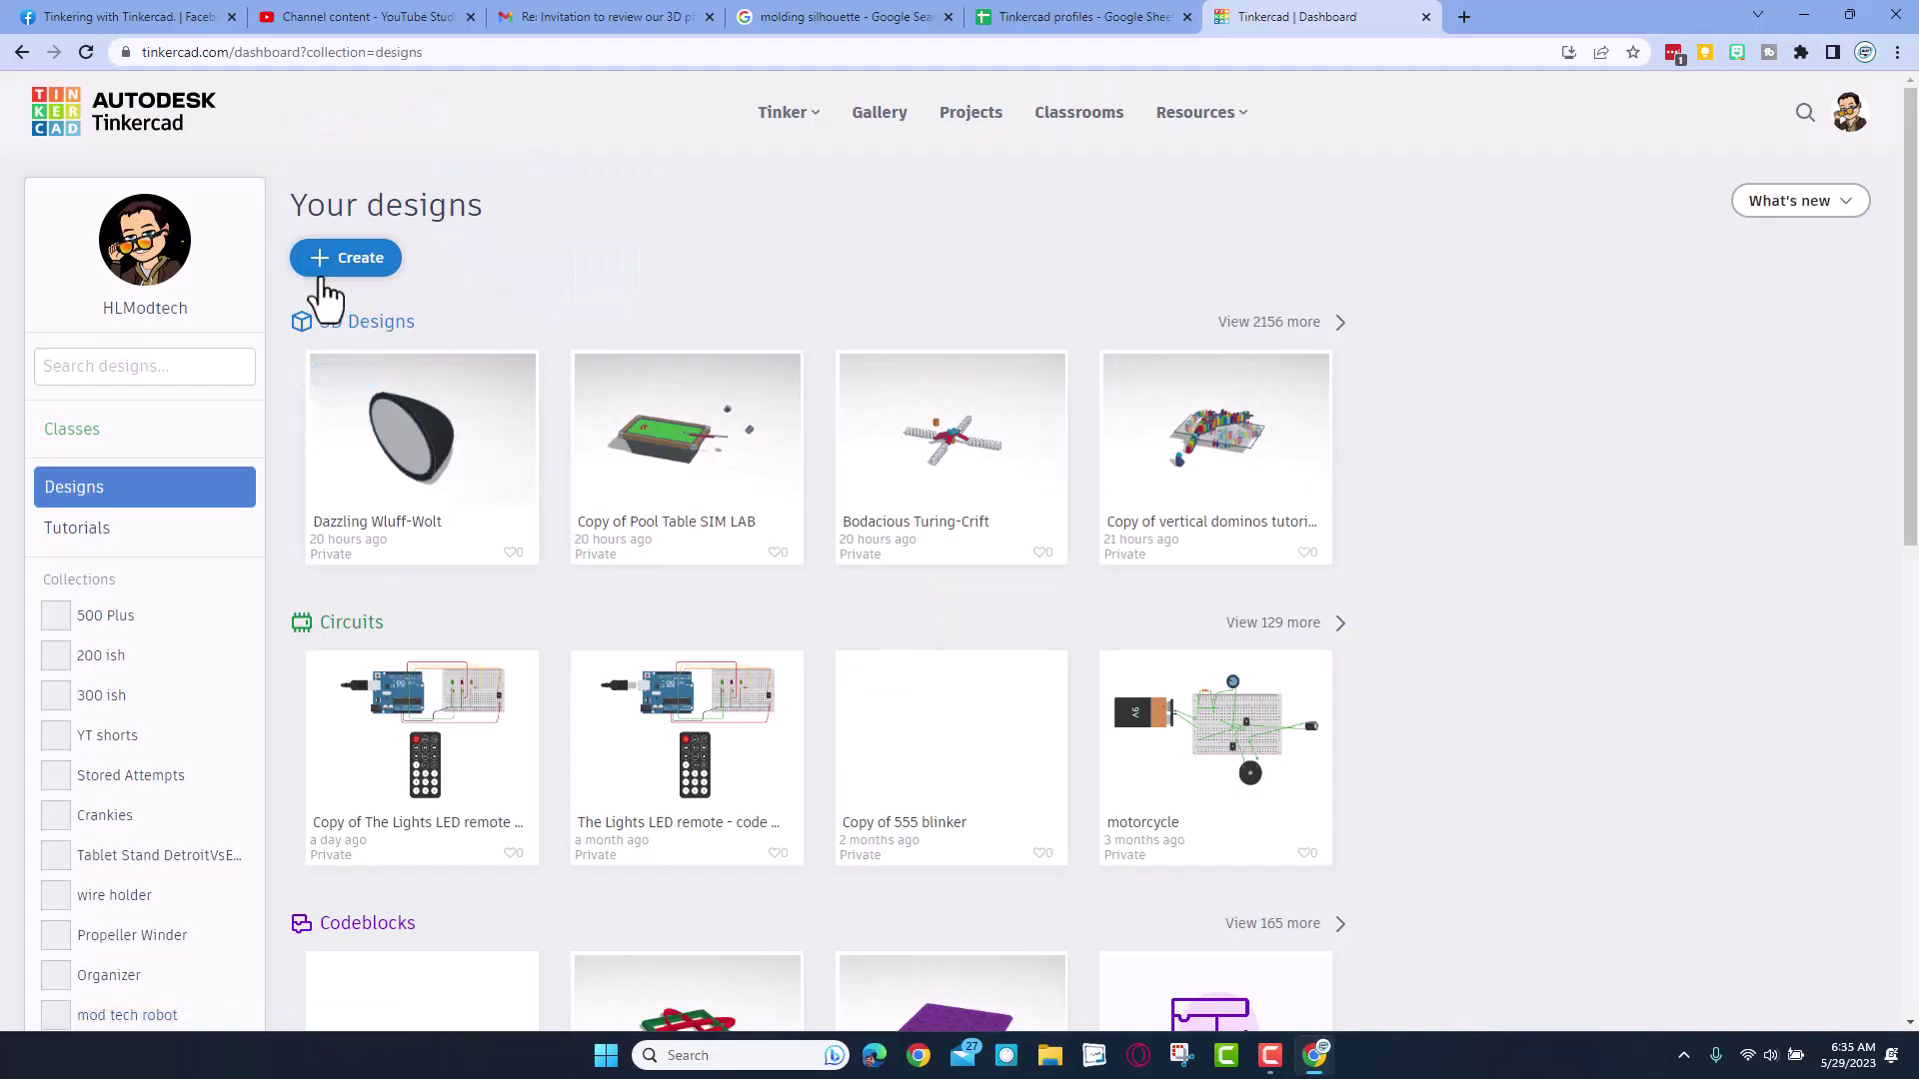
- Start a new 3D design with an 8-sided prism and search community shapes for 'swept'
left_click(336, 260)
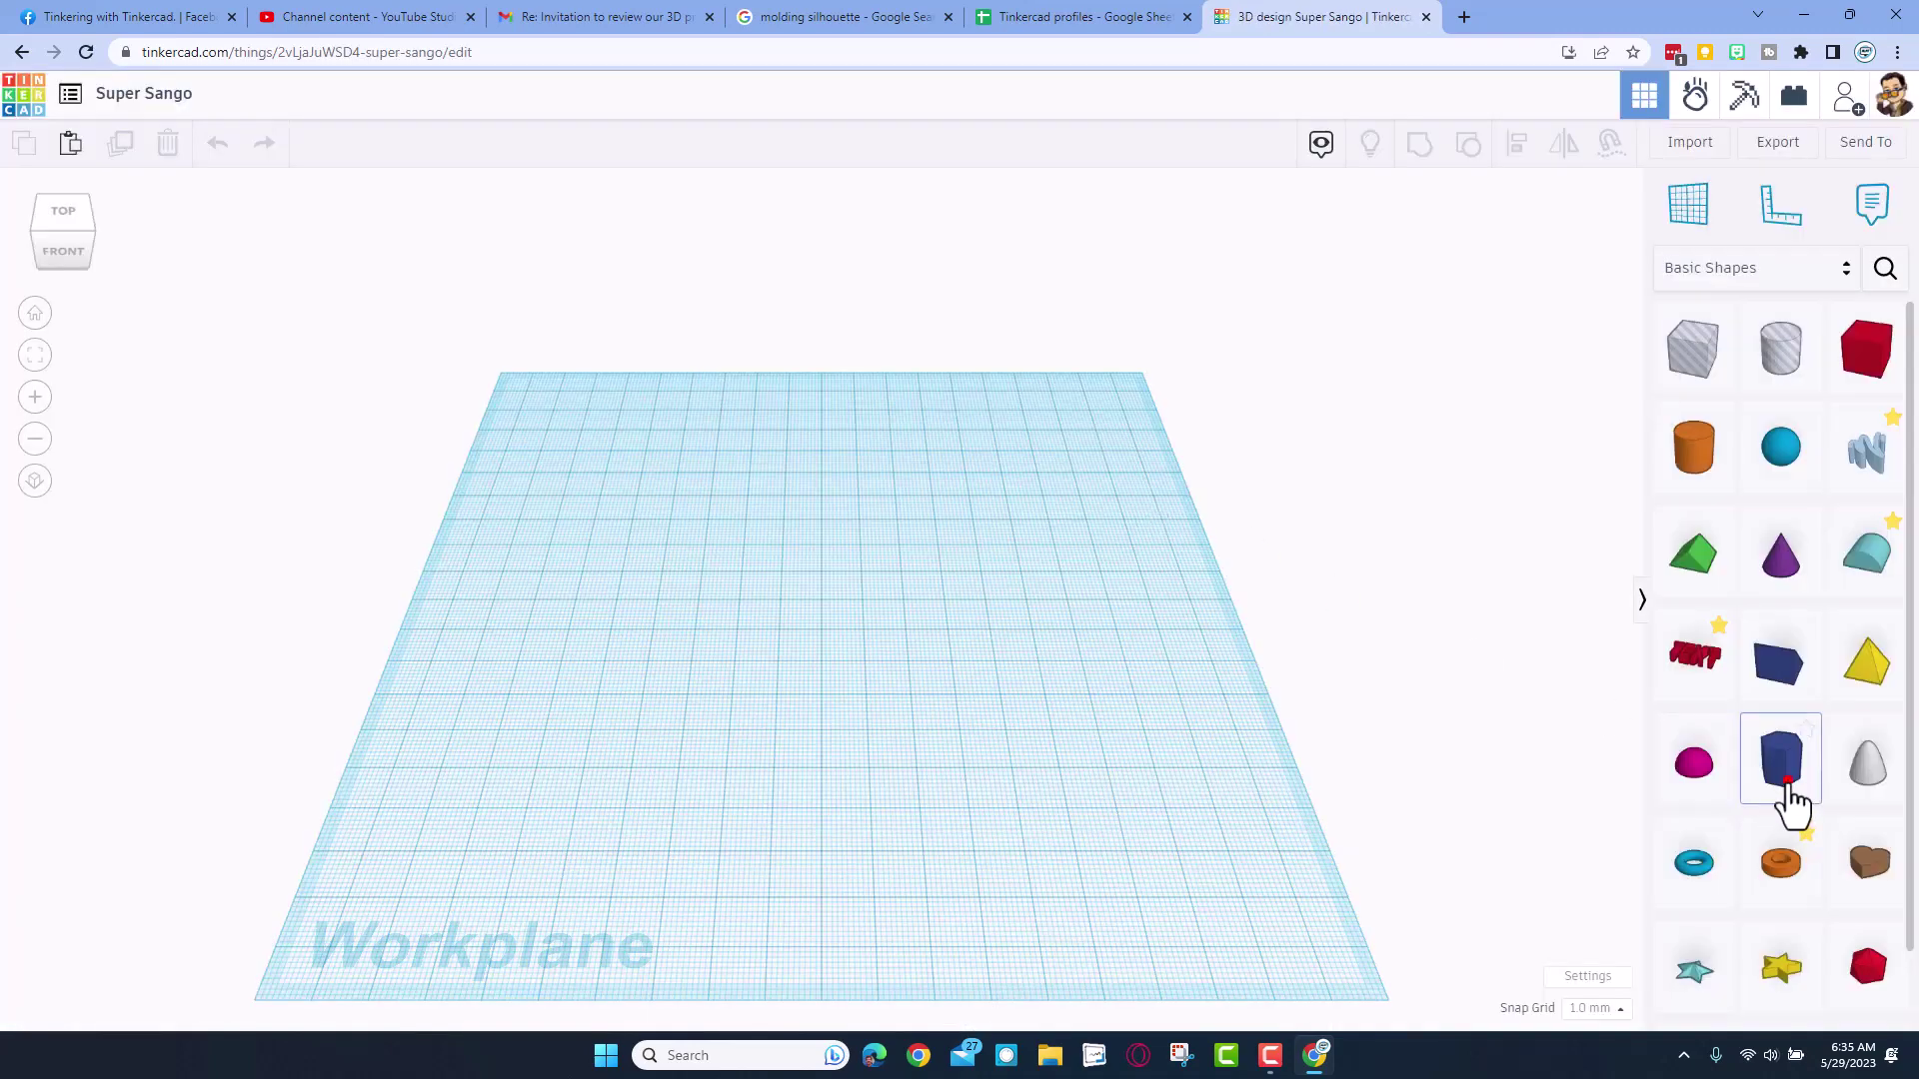
left_click_drag(1784, 799, 799, 632)
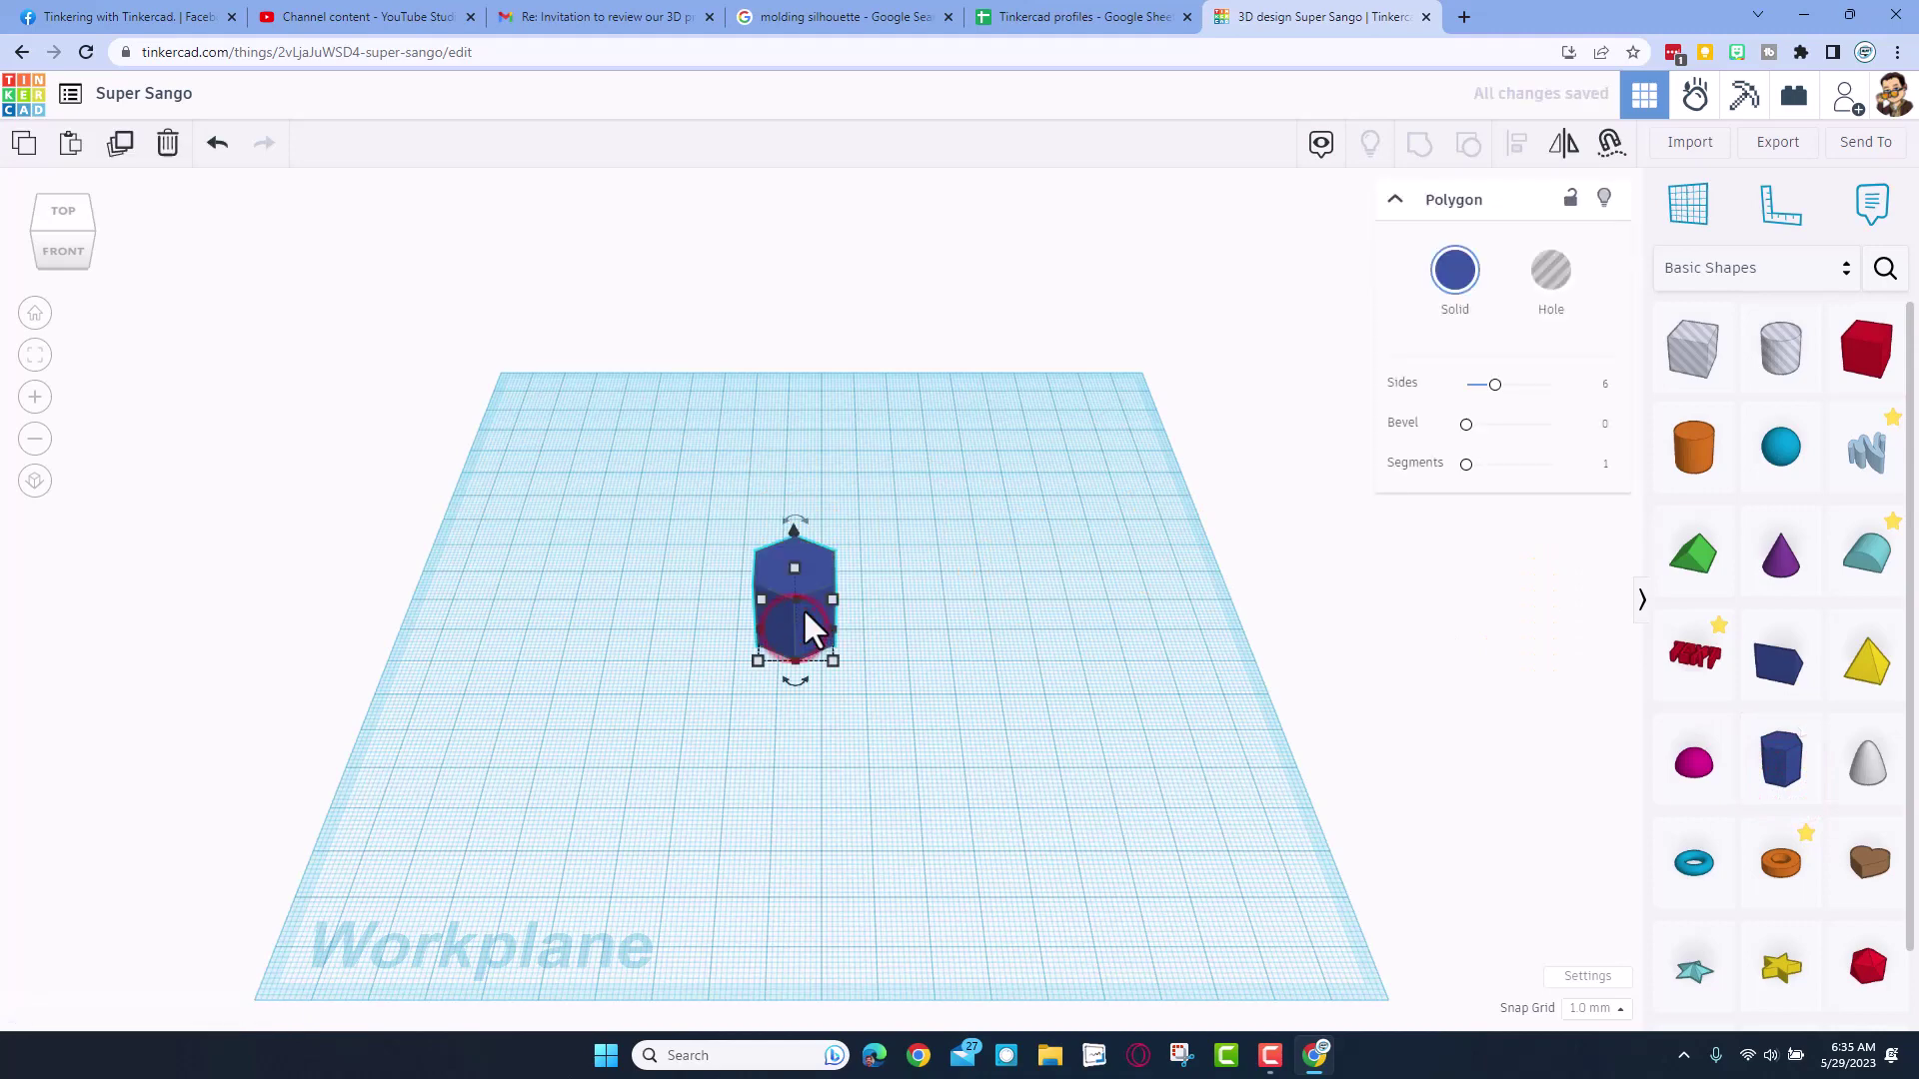
left_click(1604, 386)
type("8")
key("Return")
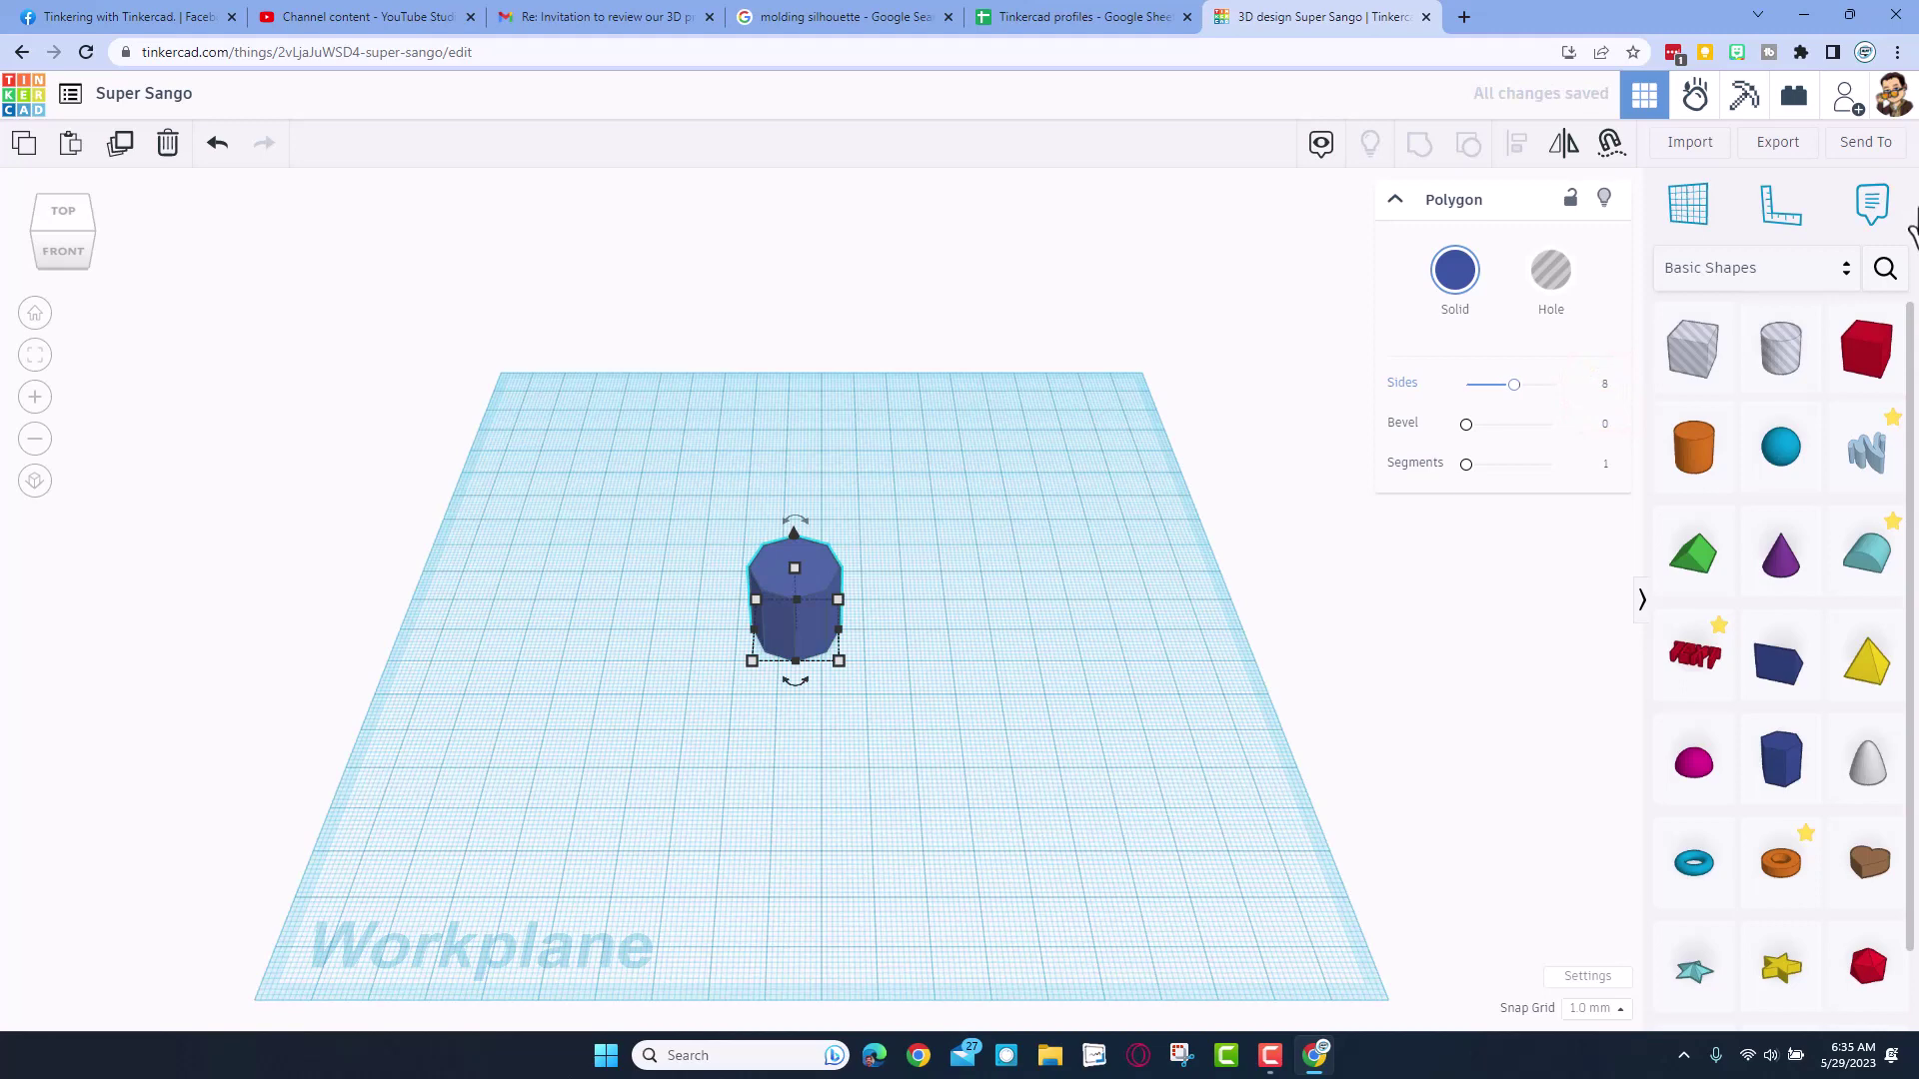
left_click(1885, 269)
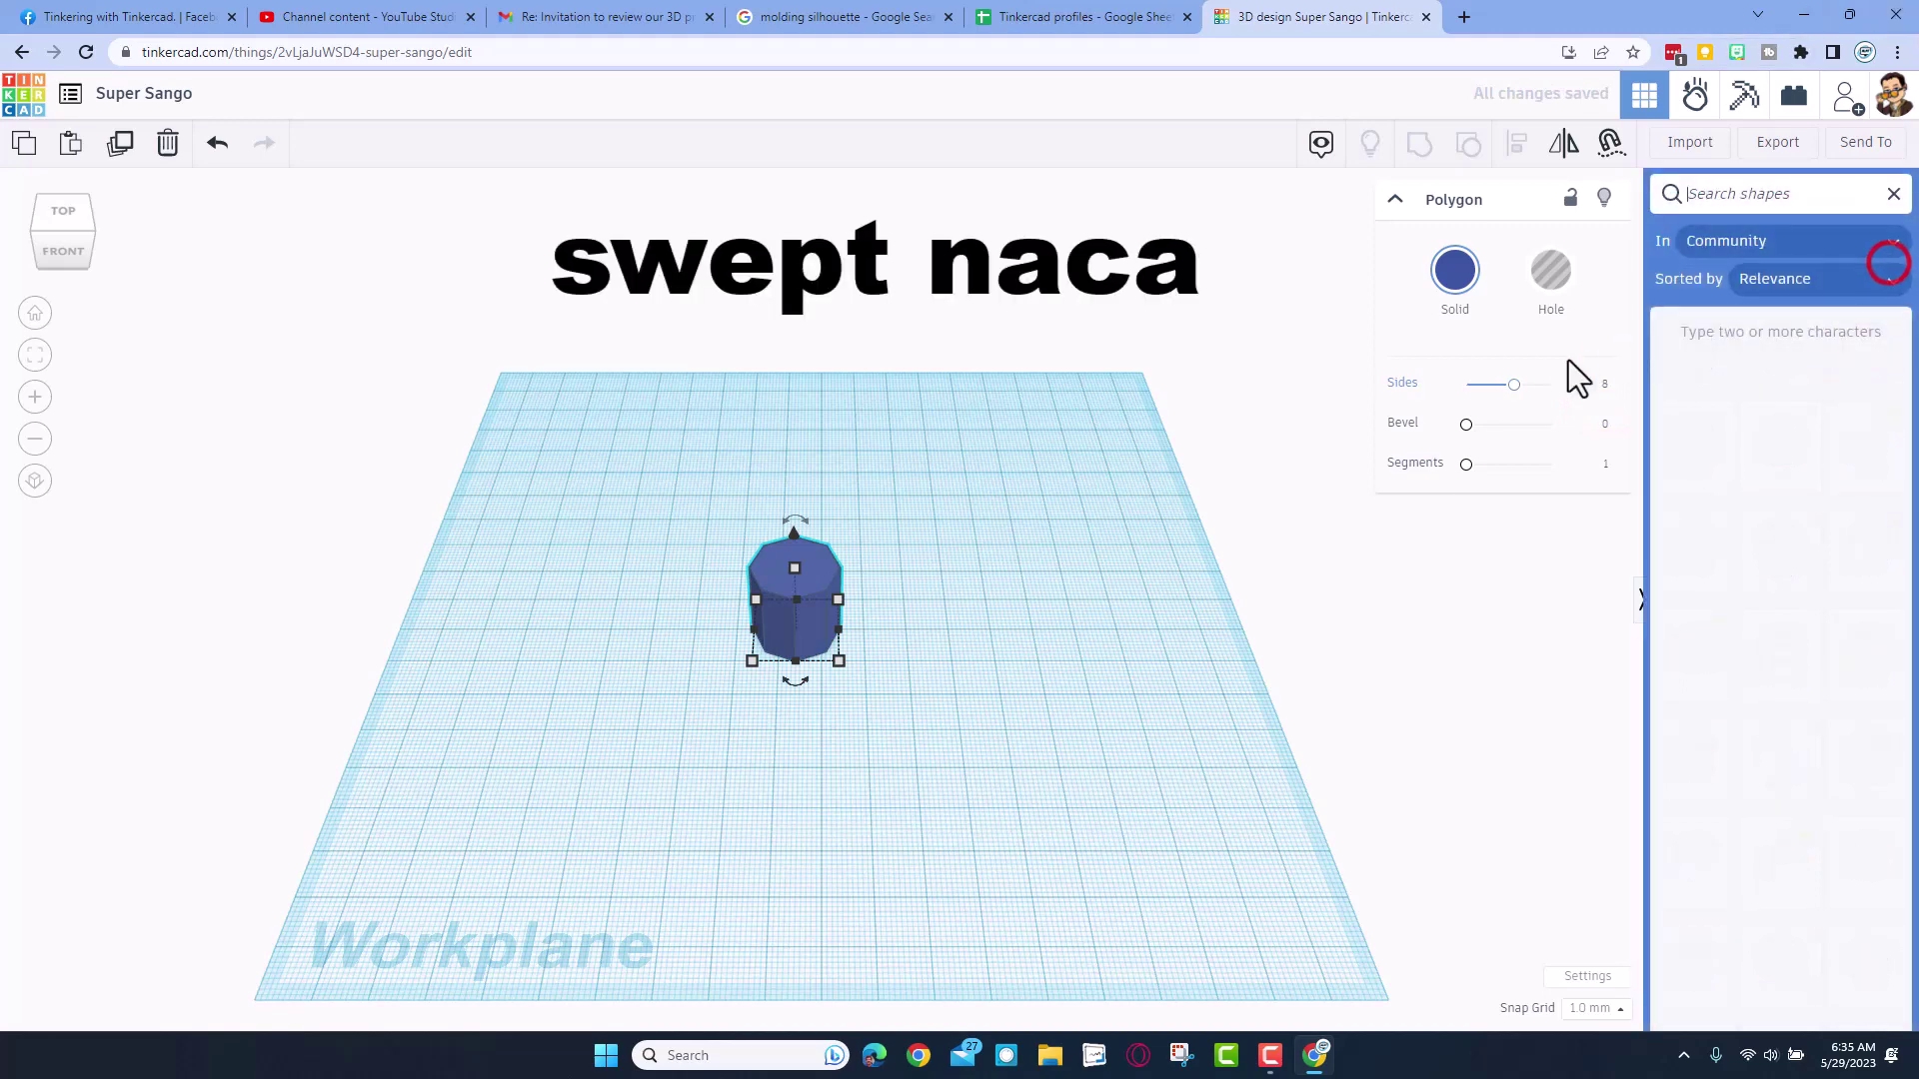
type("swe")
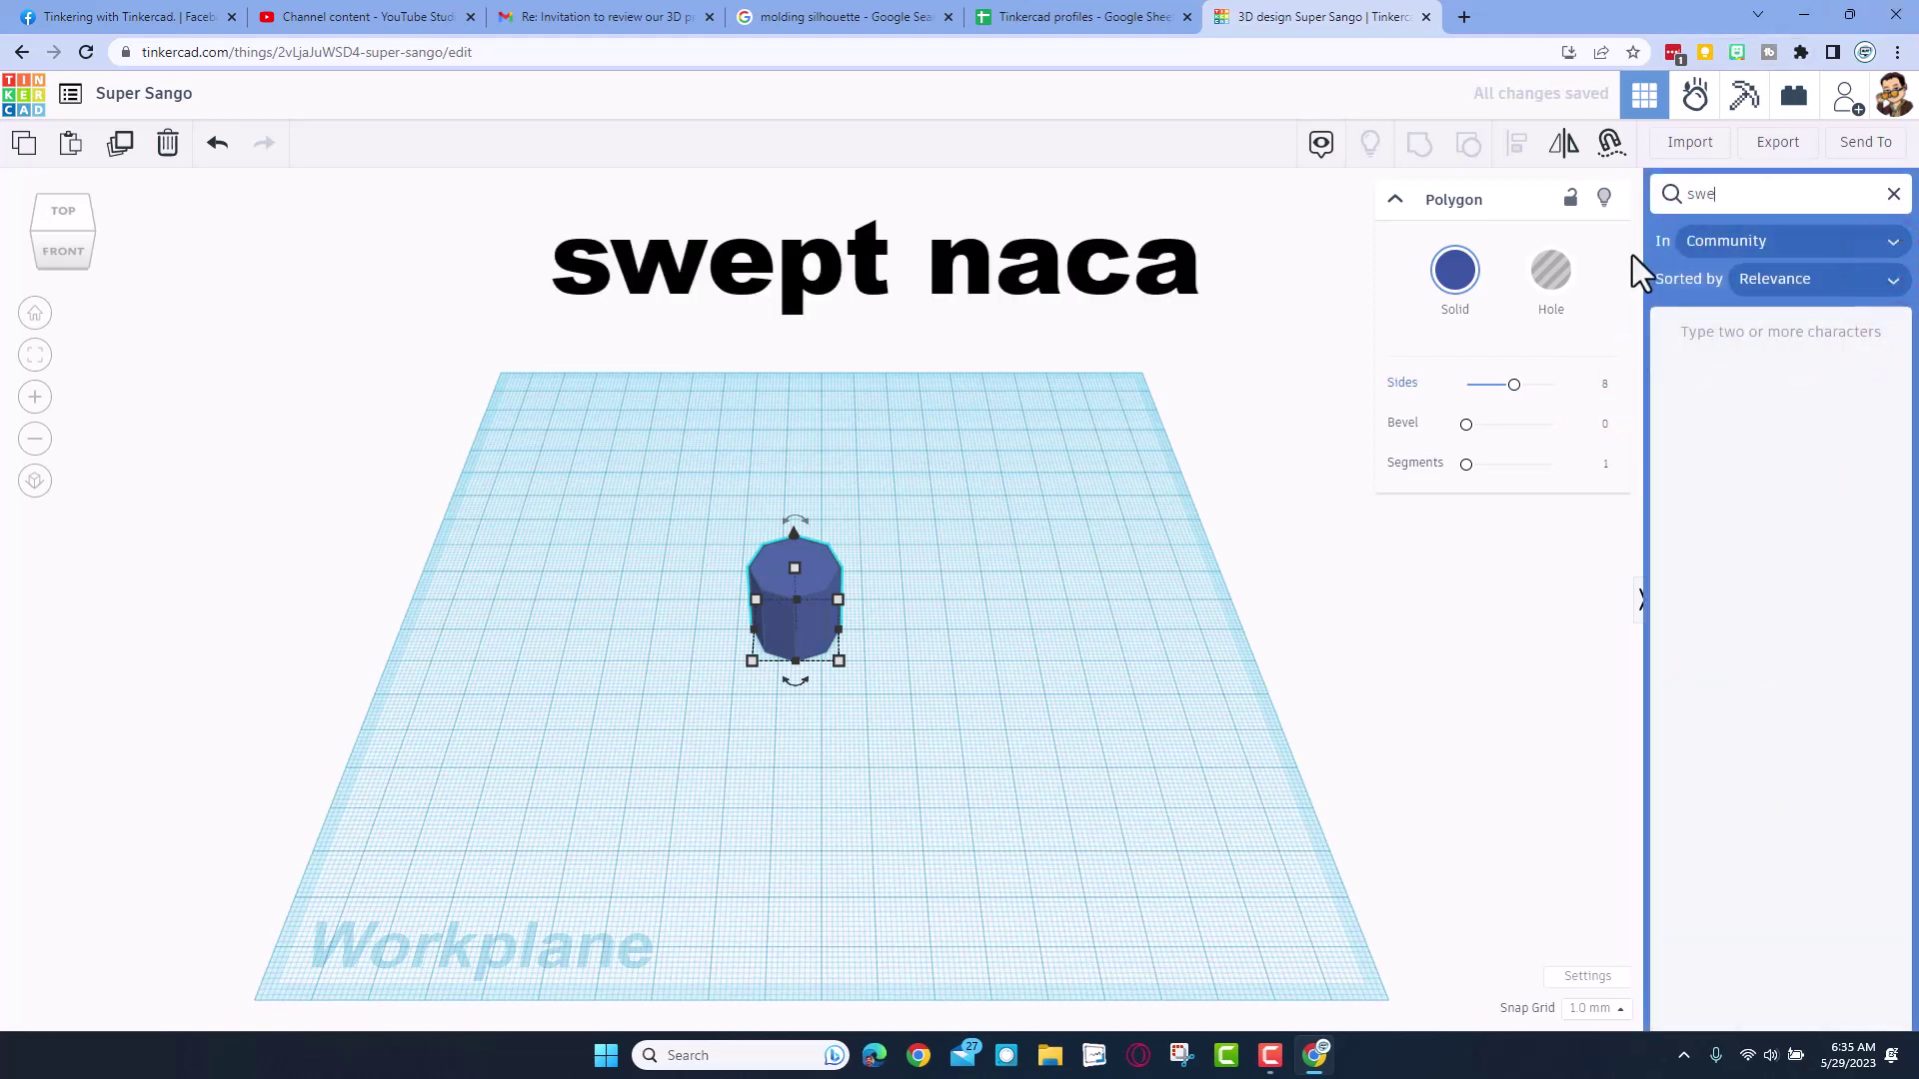
type("pt")
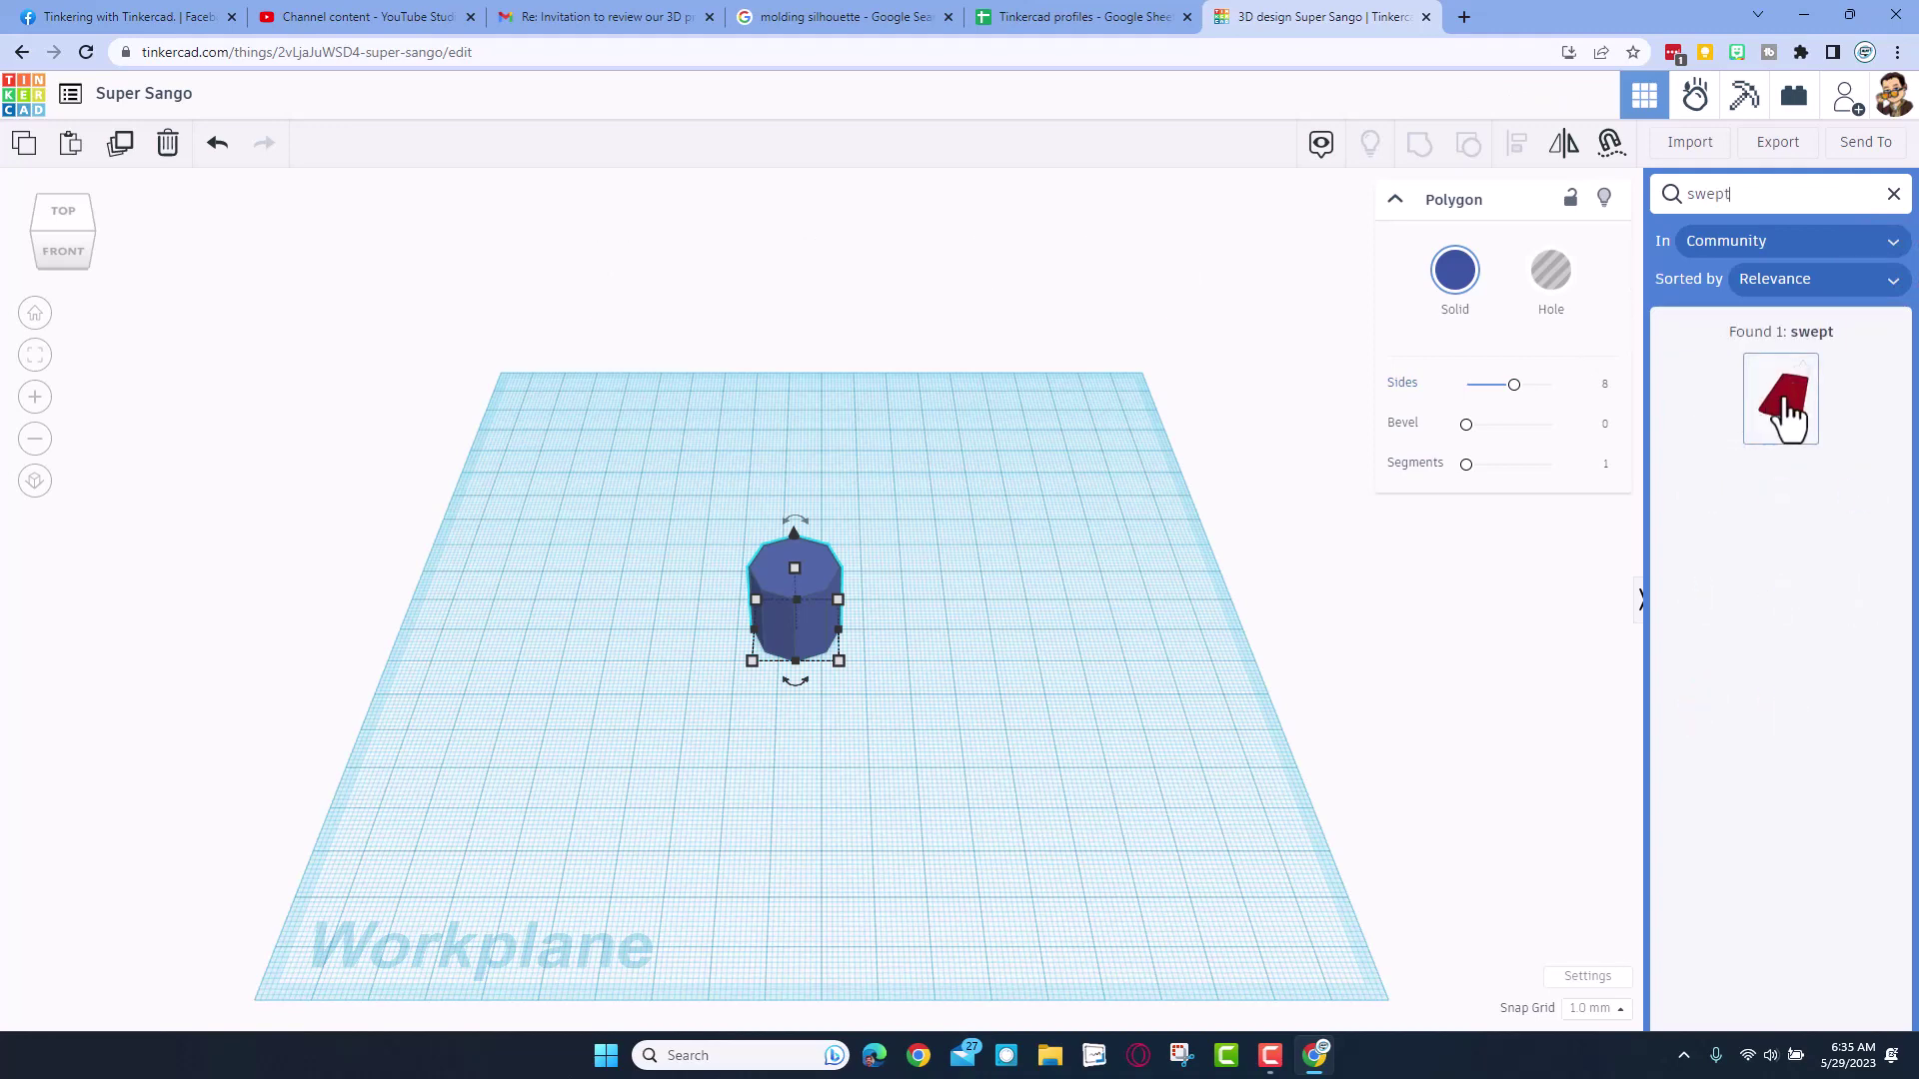
- Add the red swept wing shape and rotate it 90° to stand upright
left_click_drag(1785, 415, 821, 625)
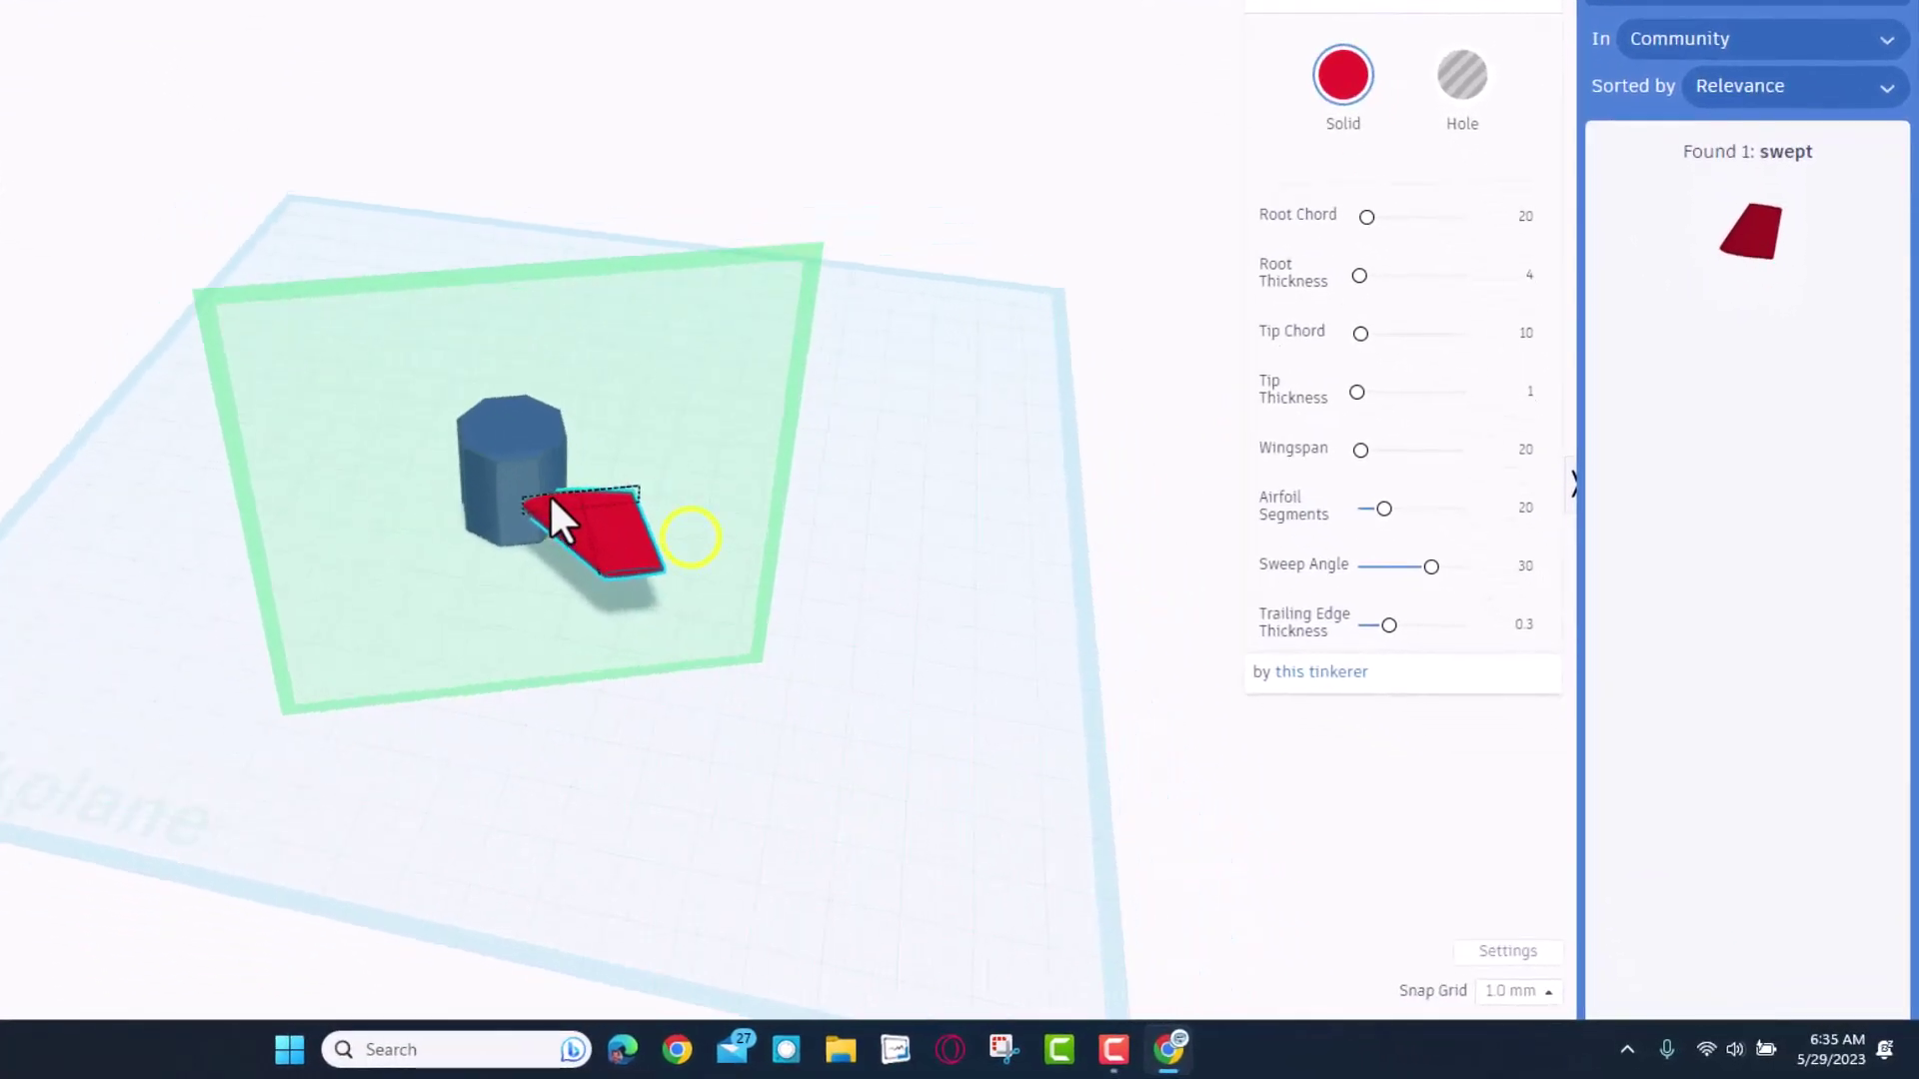
left_click_drag(548, 494, 566, 468)
left_click_drag(558, 540, 559, 531)
scroll(560, 530, "up", 4)
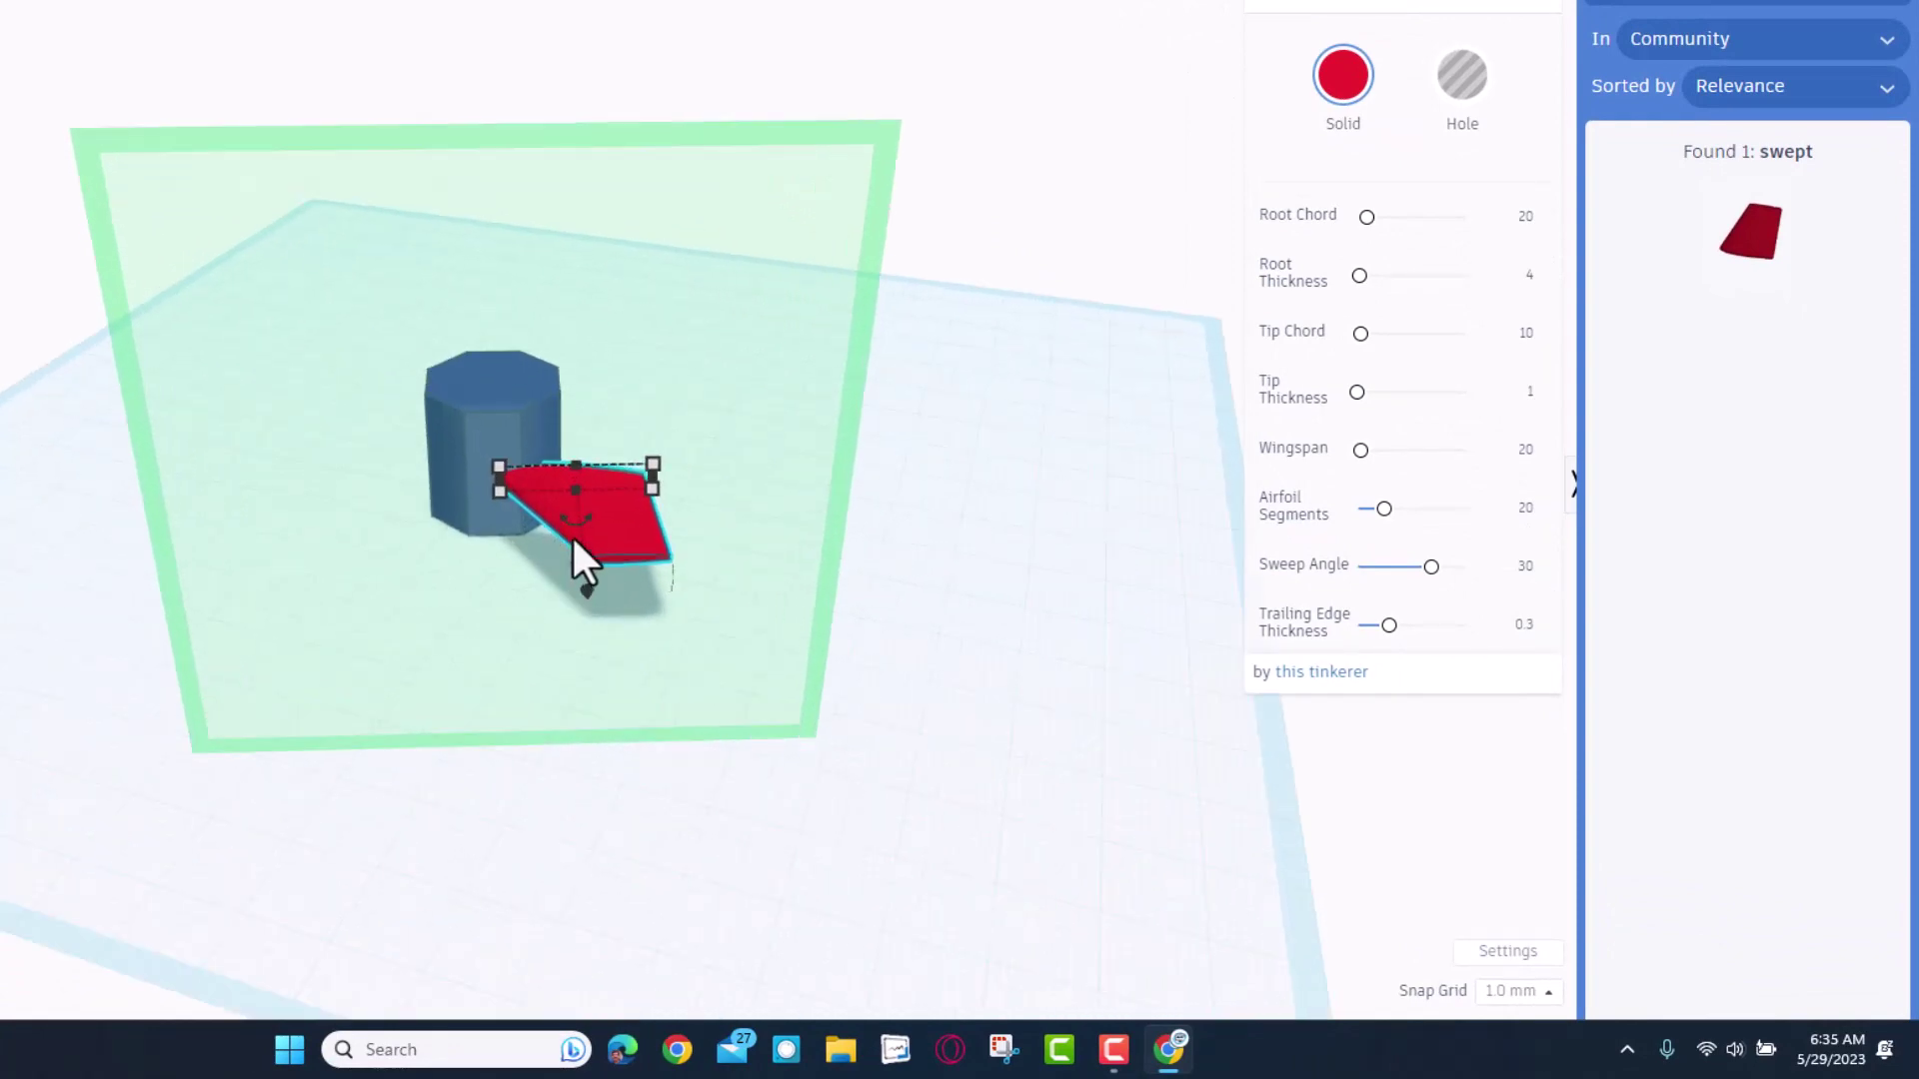
left_click_drag(572, 529, 489, 492, "shift")
left_click(715, 357)
- Duplicate the wing and slide the copy onto the prism's side
right_click_drag(417, 507, 859, 614)
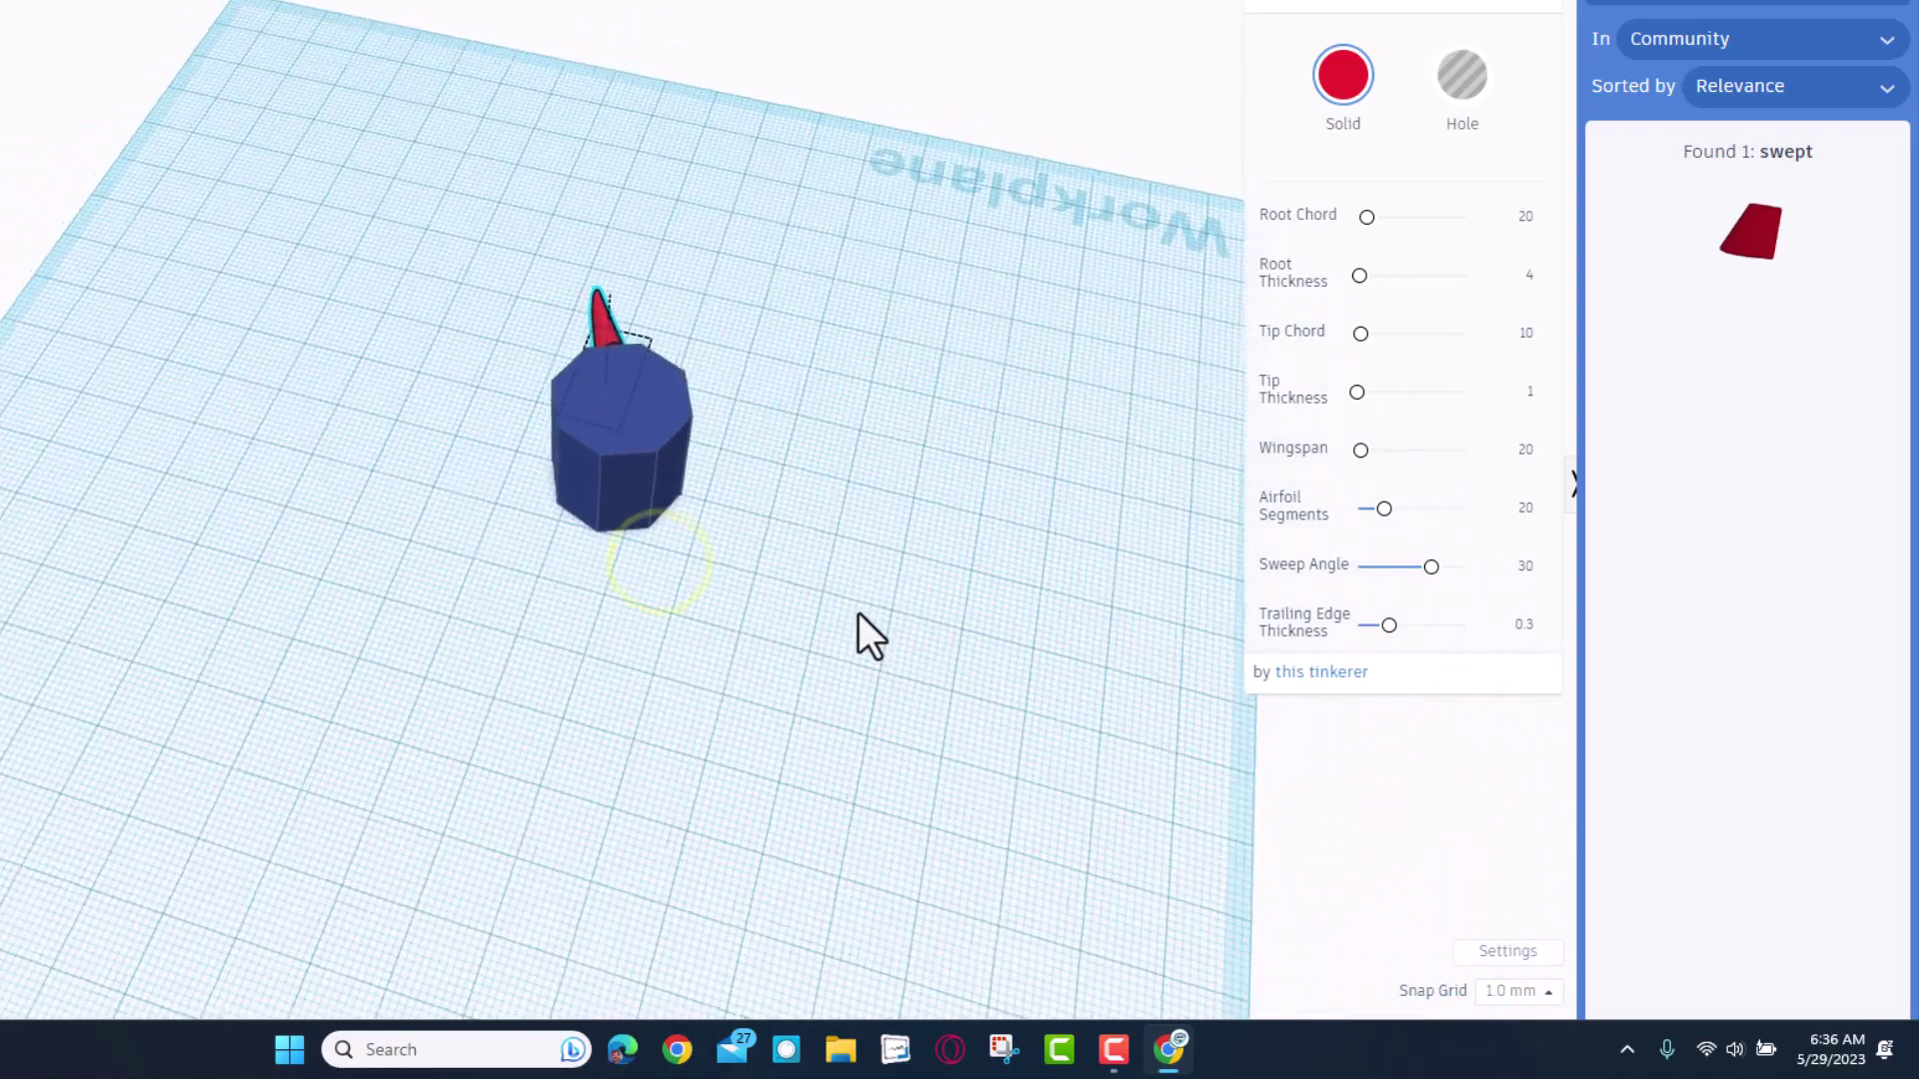
key("ctrl+d")
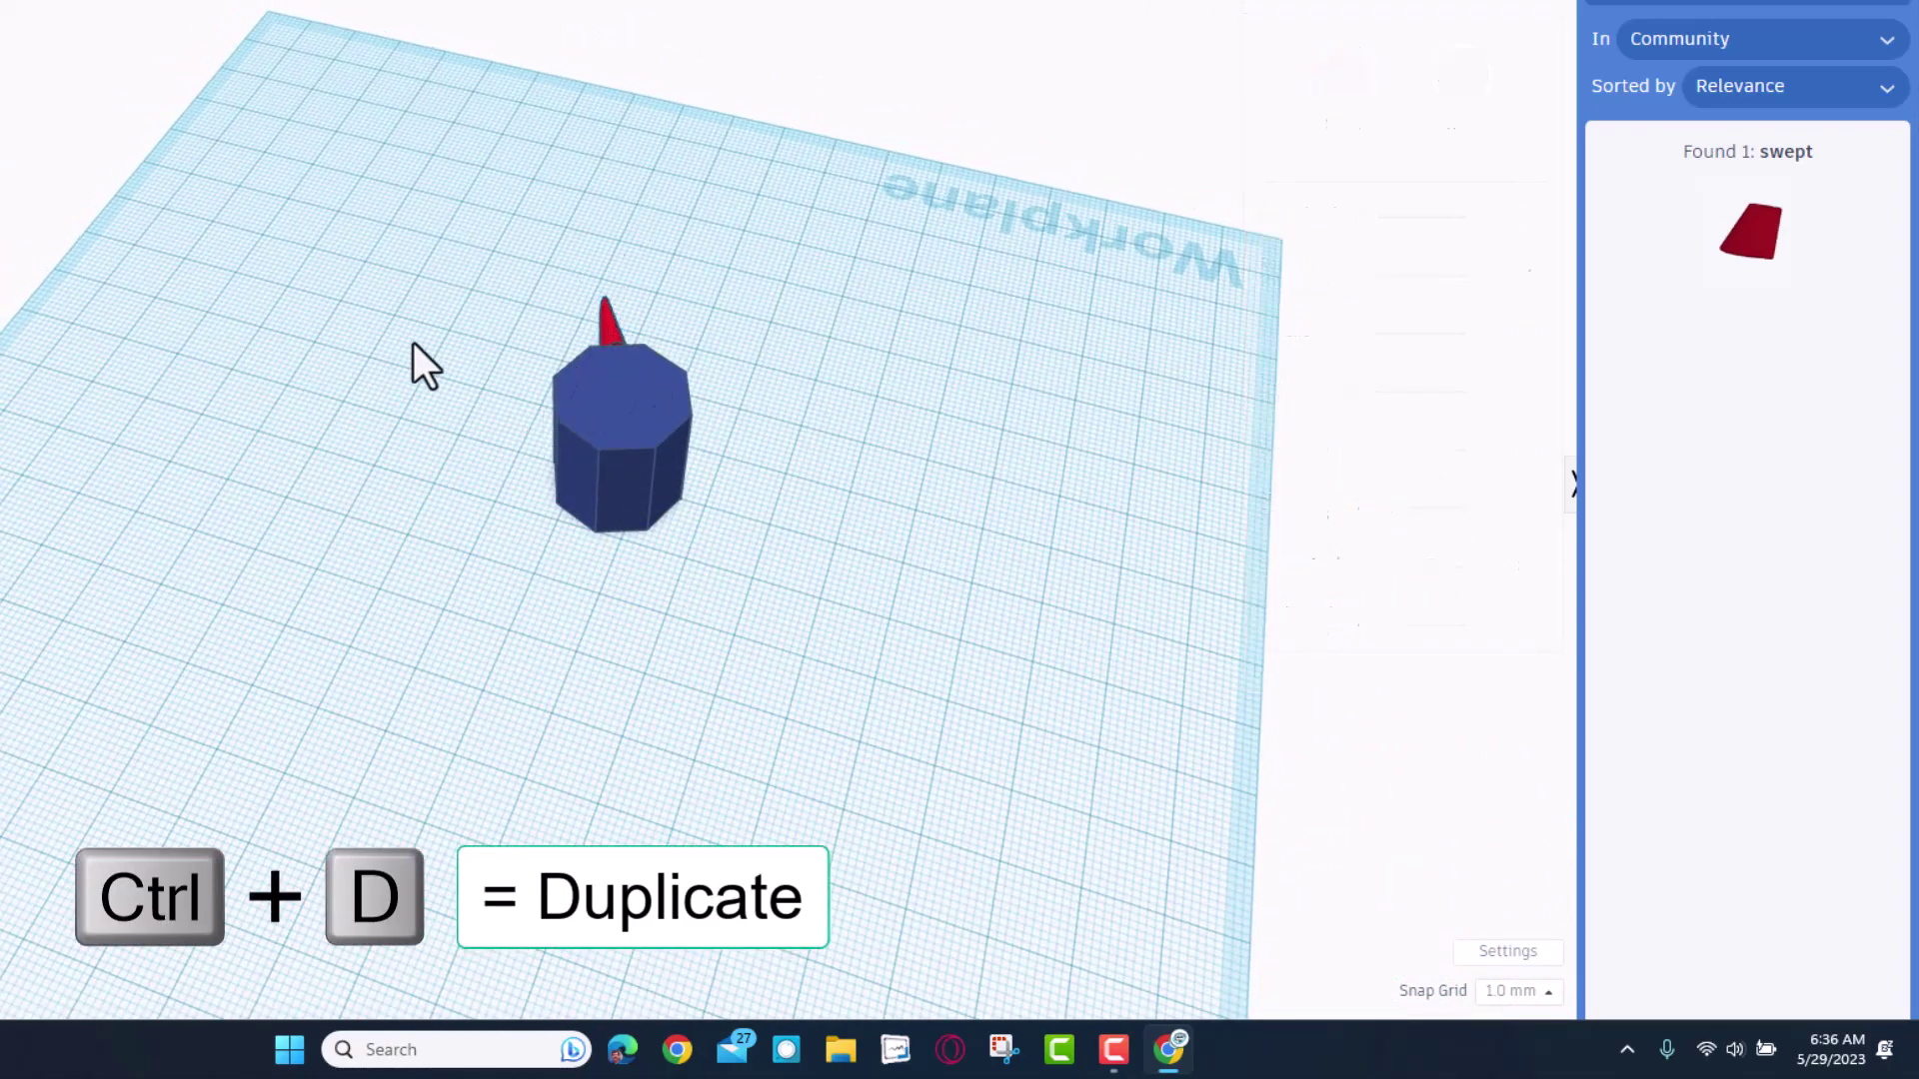
mouse_move(412, 341)
right_mouse_down()
mouse_move(639, 376)
mouse_move(540, 345)
right_mouse_up()
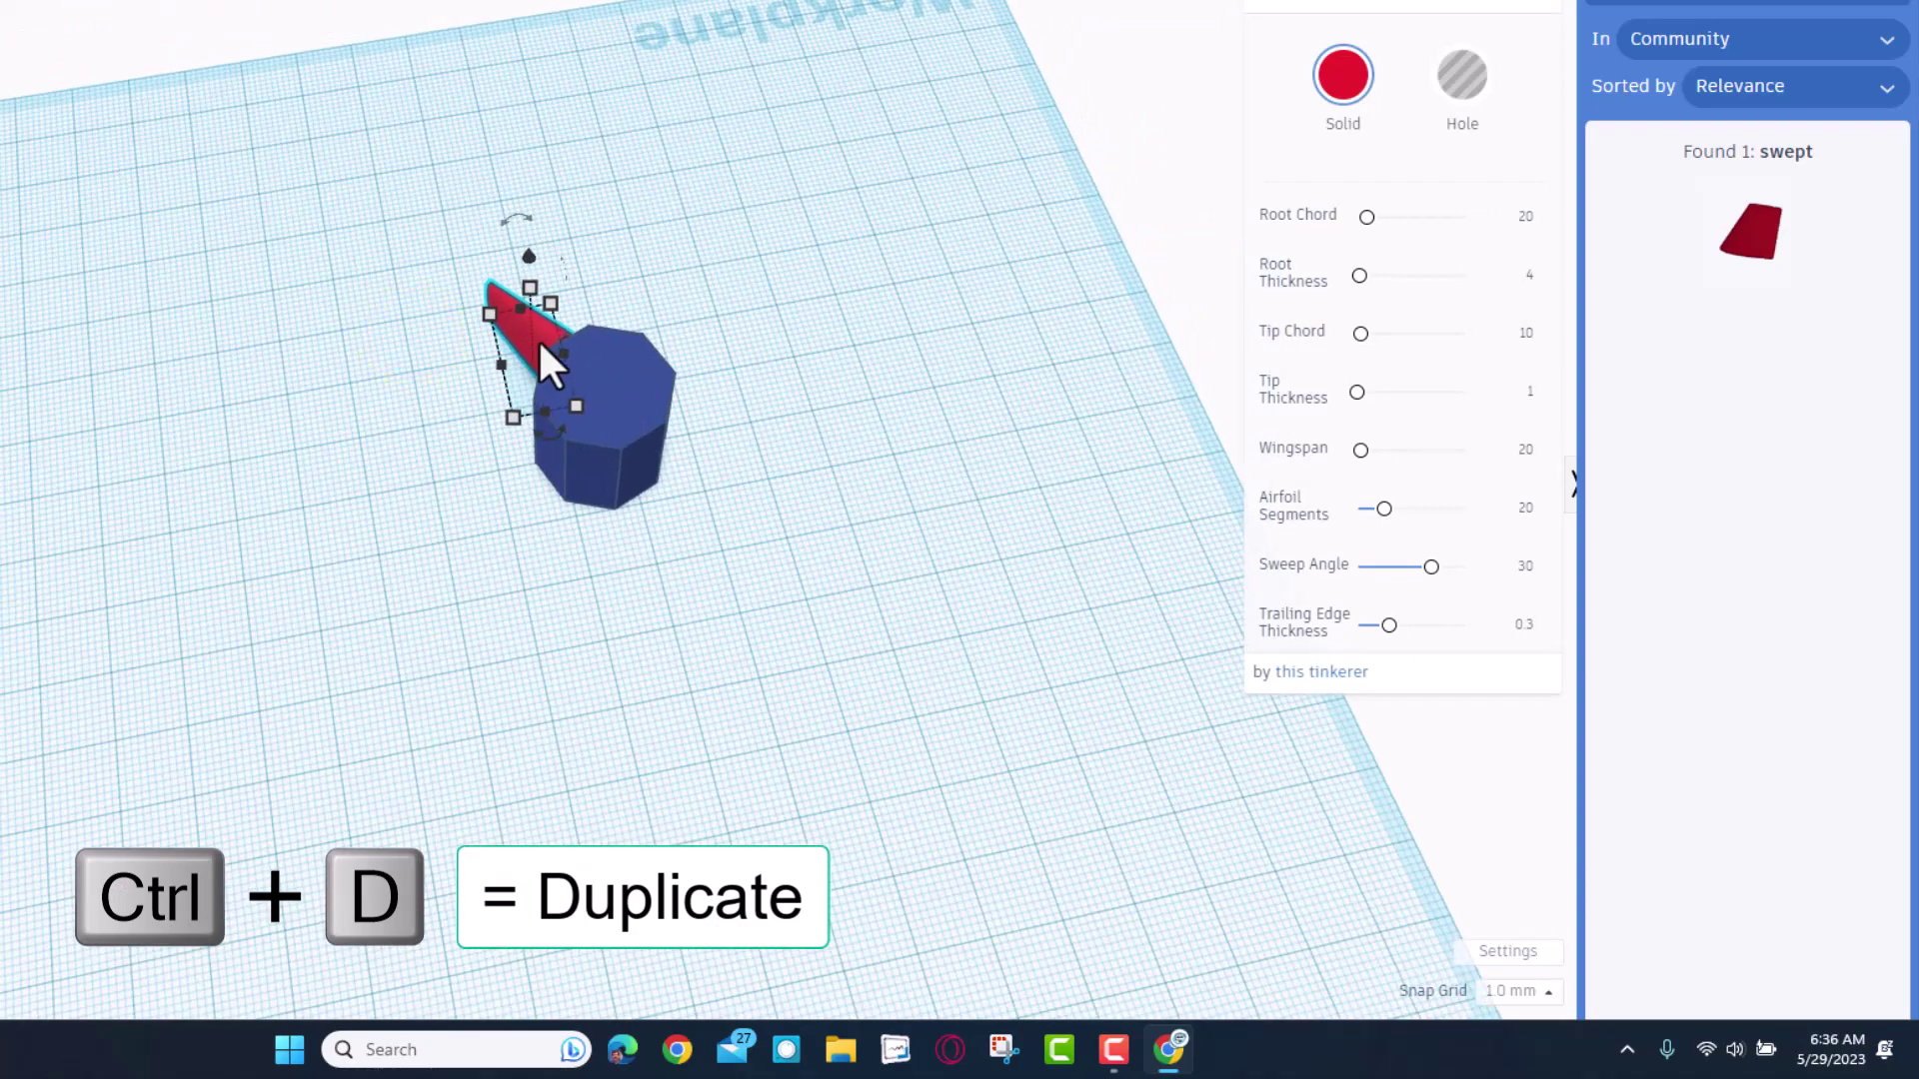
key("c")
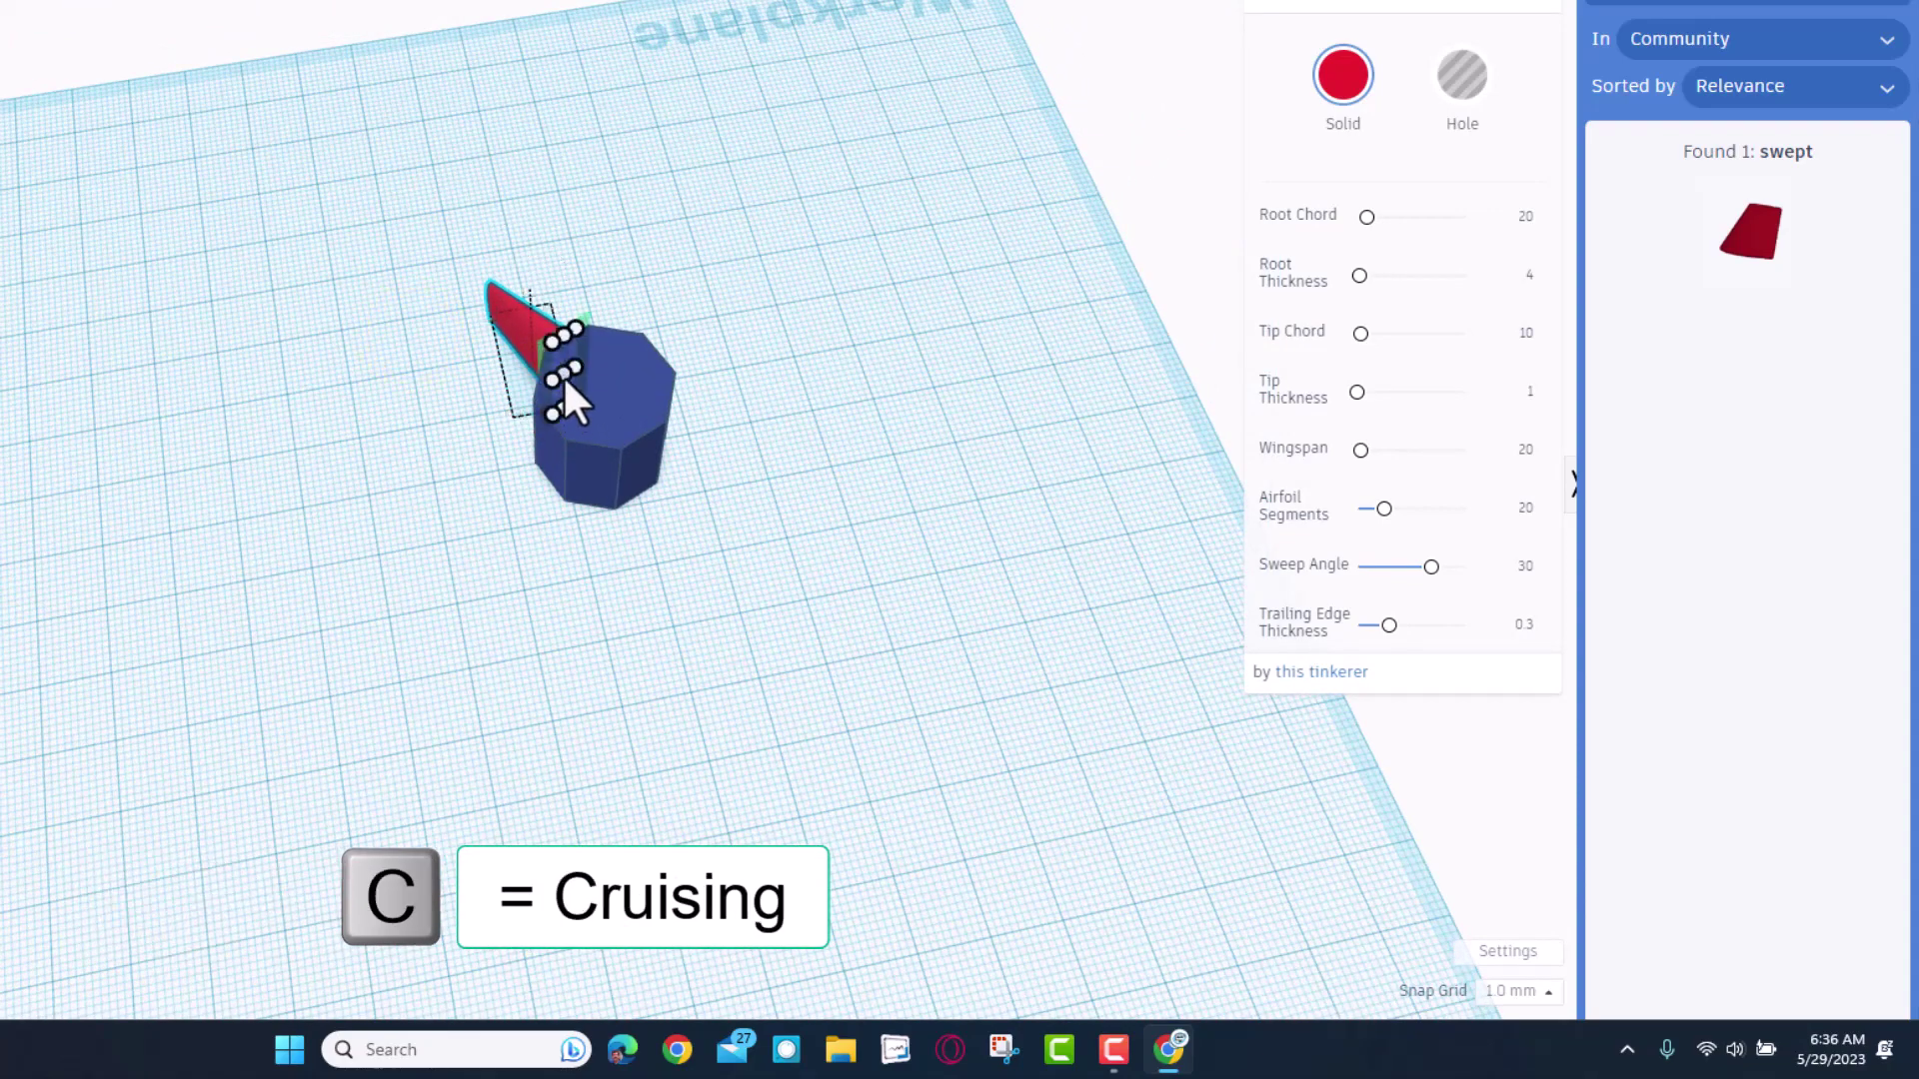
left_click_drag(566, 377, 567, 495)
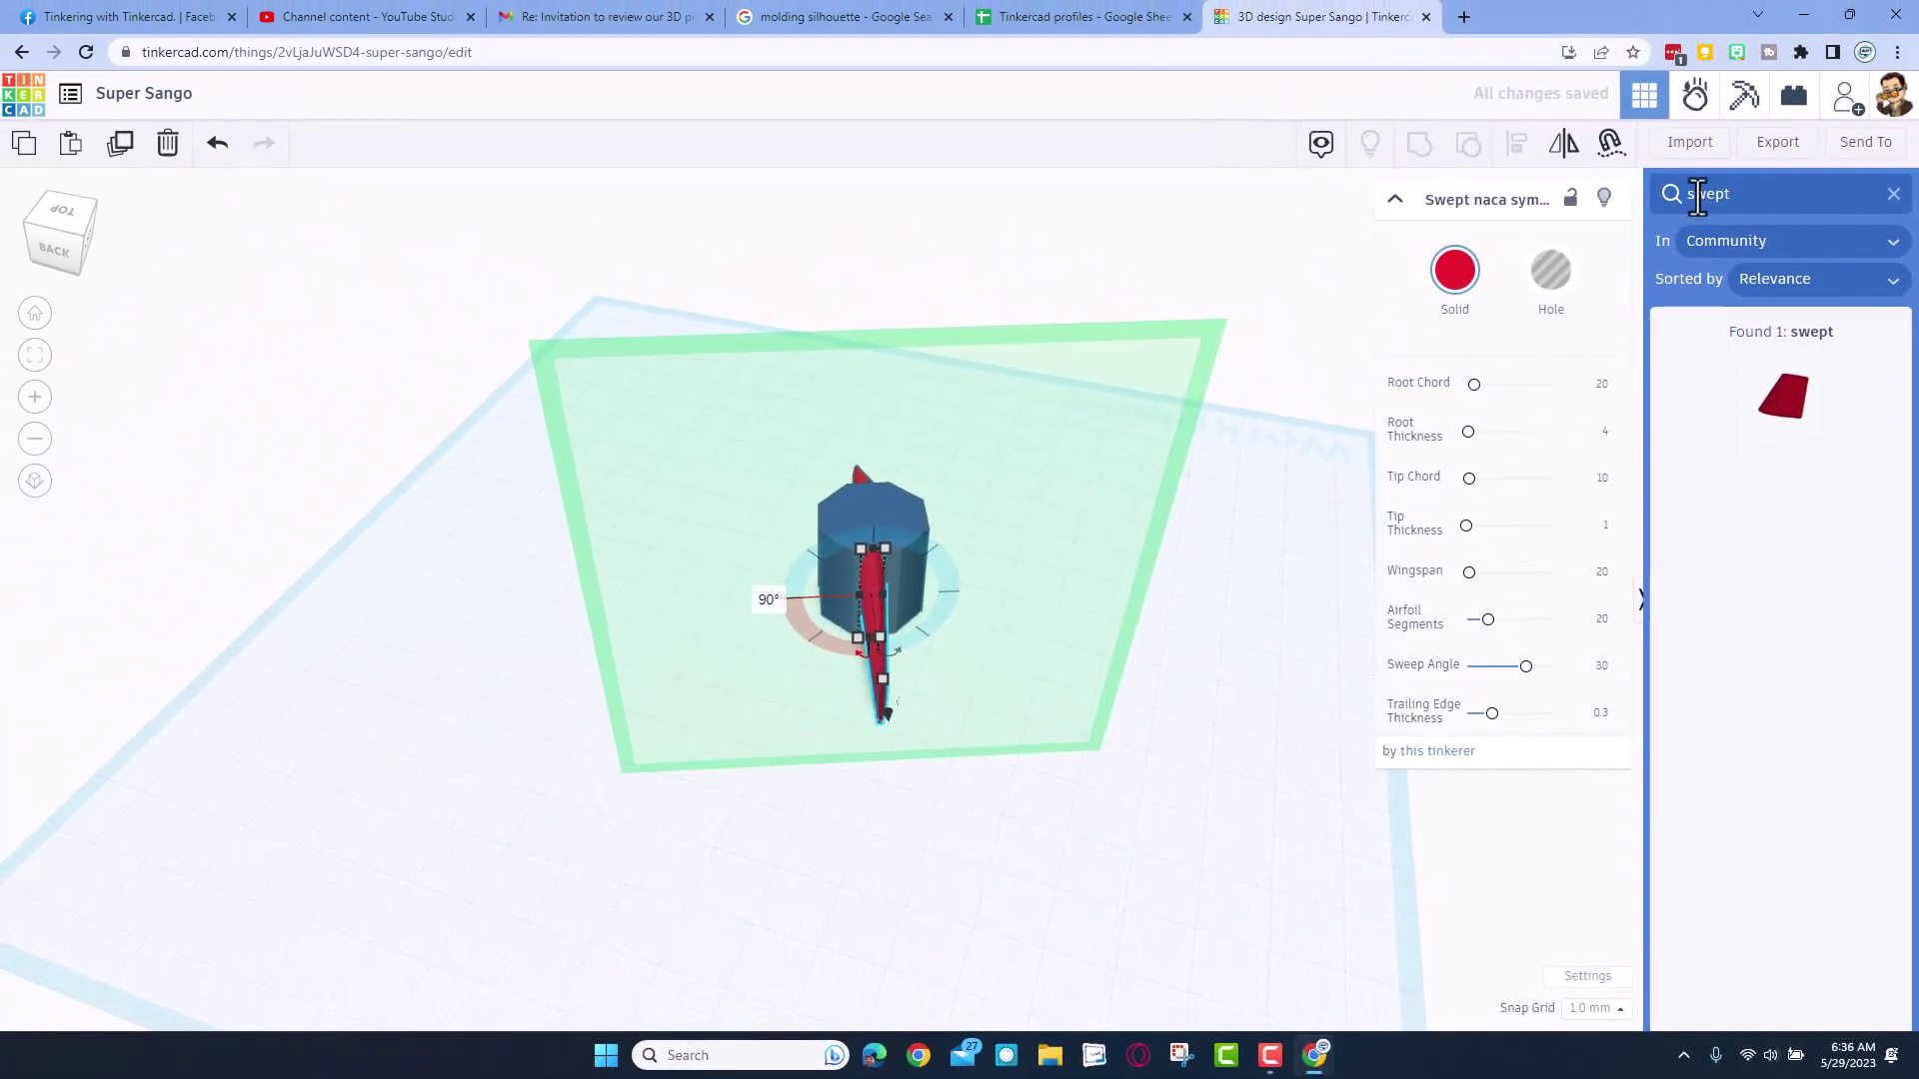
- Close the search and set a work plane on the fin's face
left_click(1891, 200)
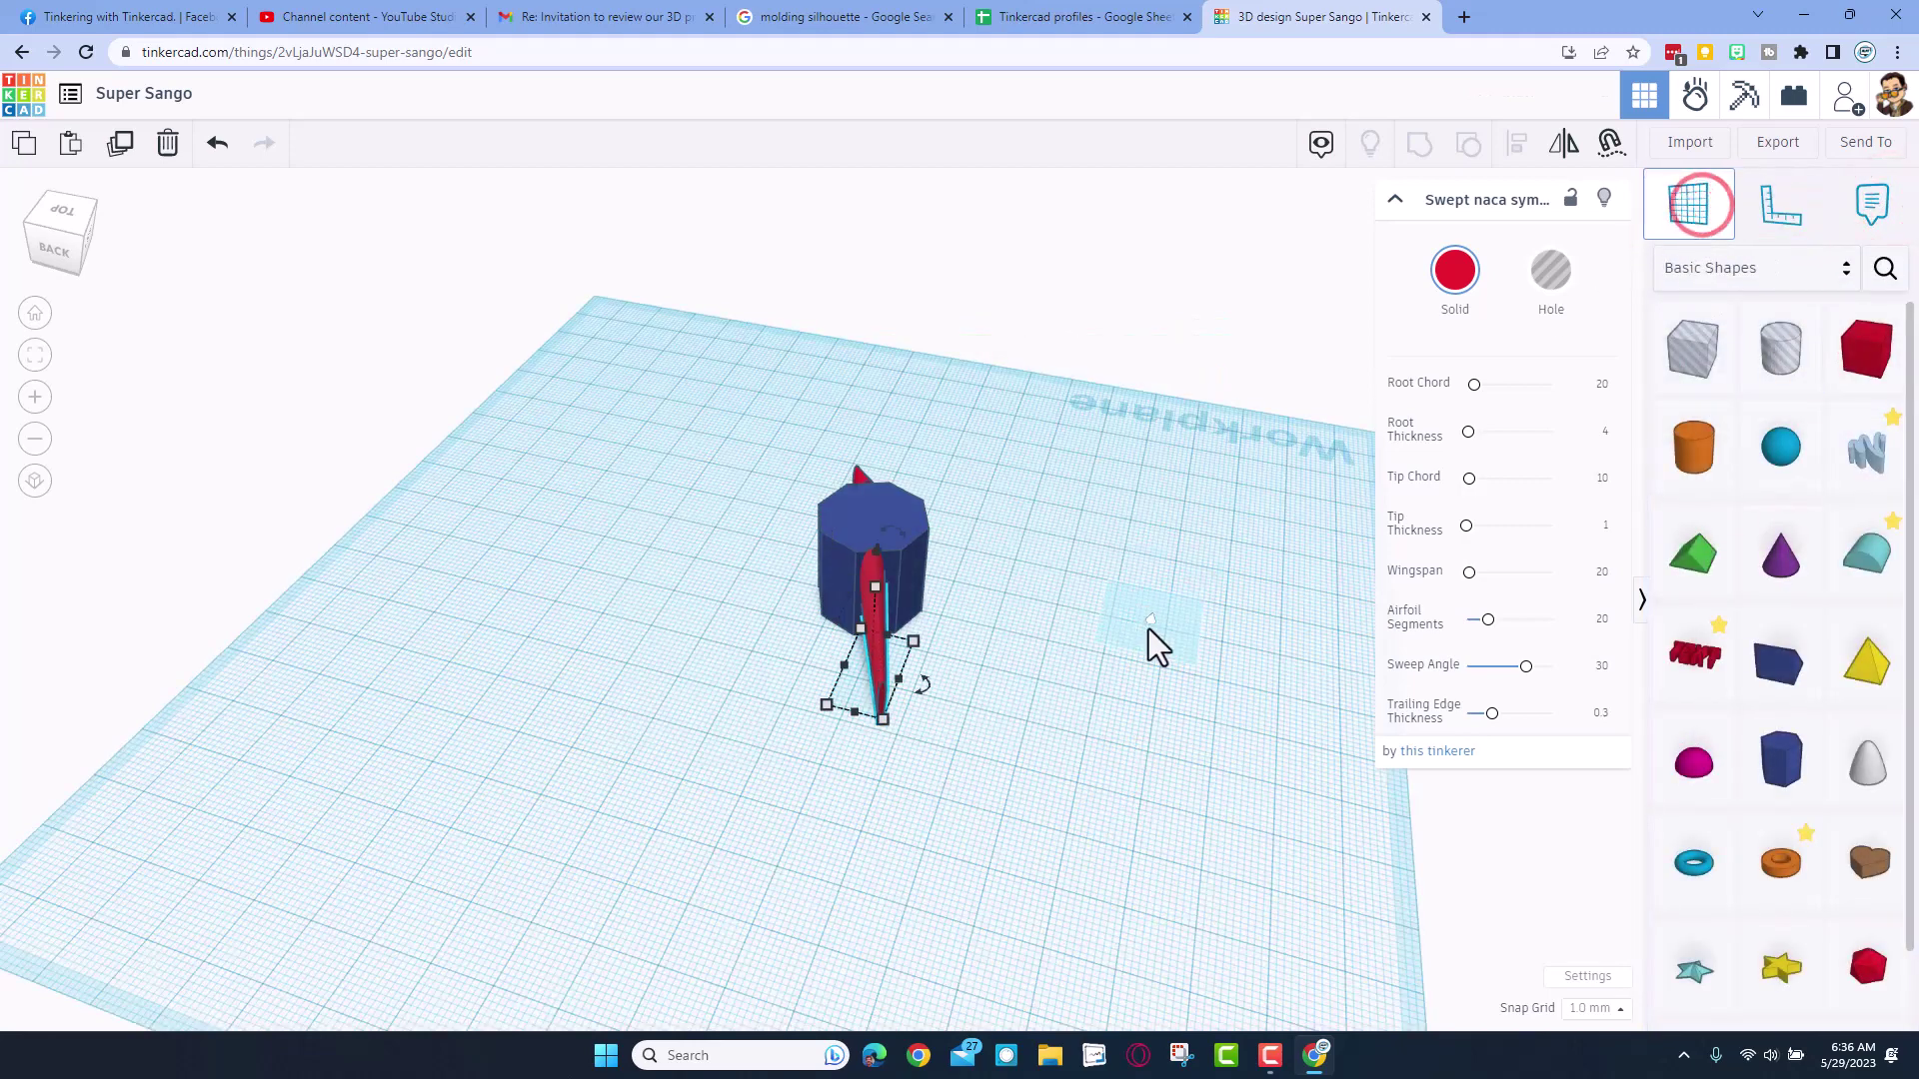
left_click(1137, 651)
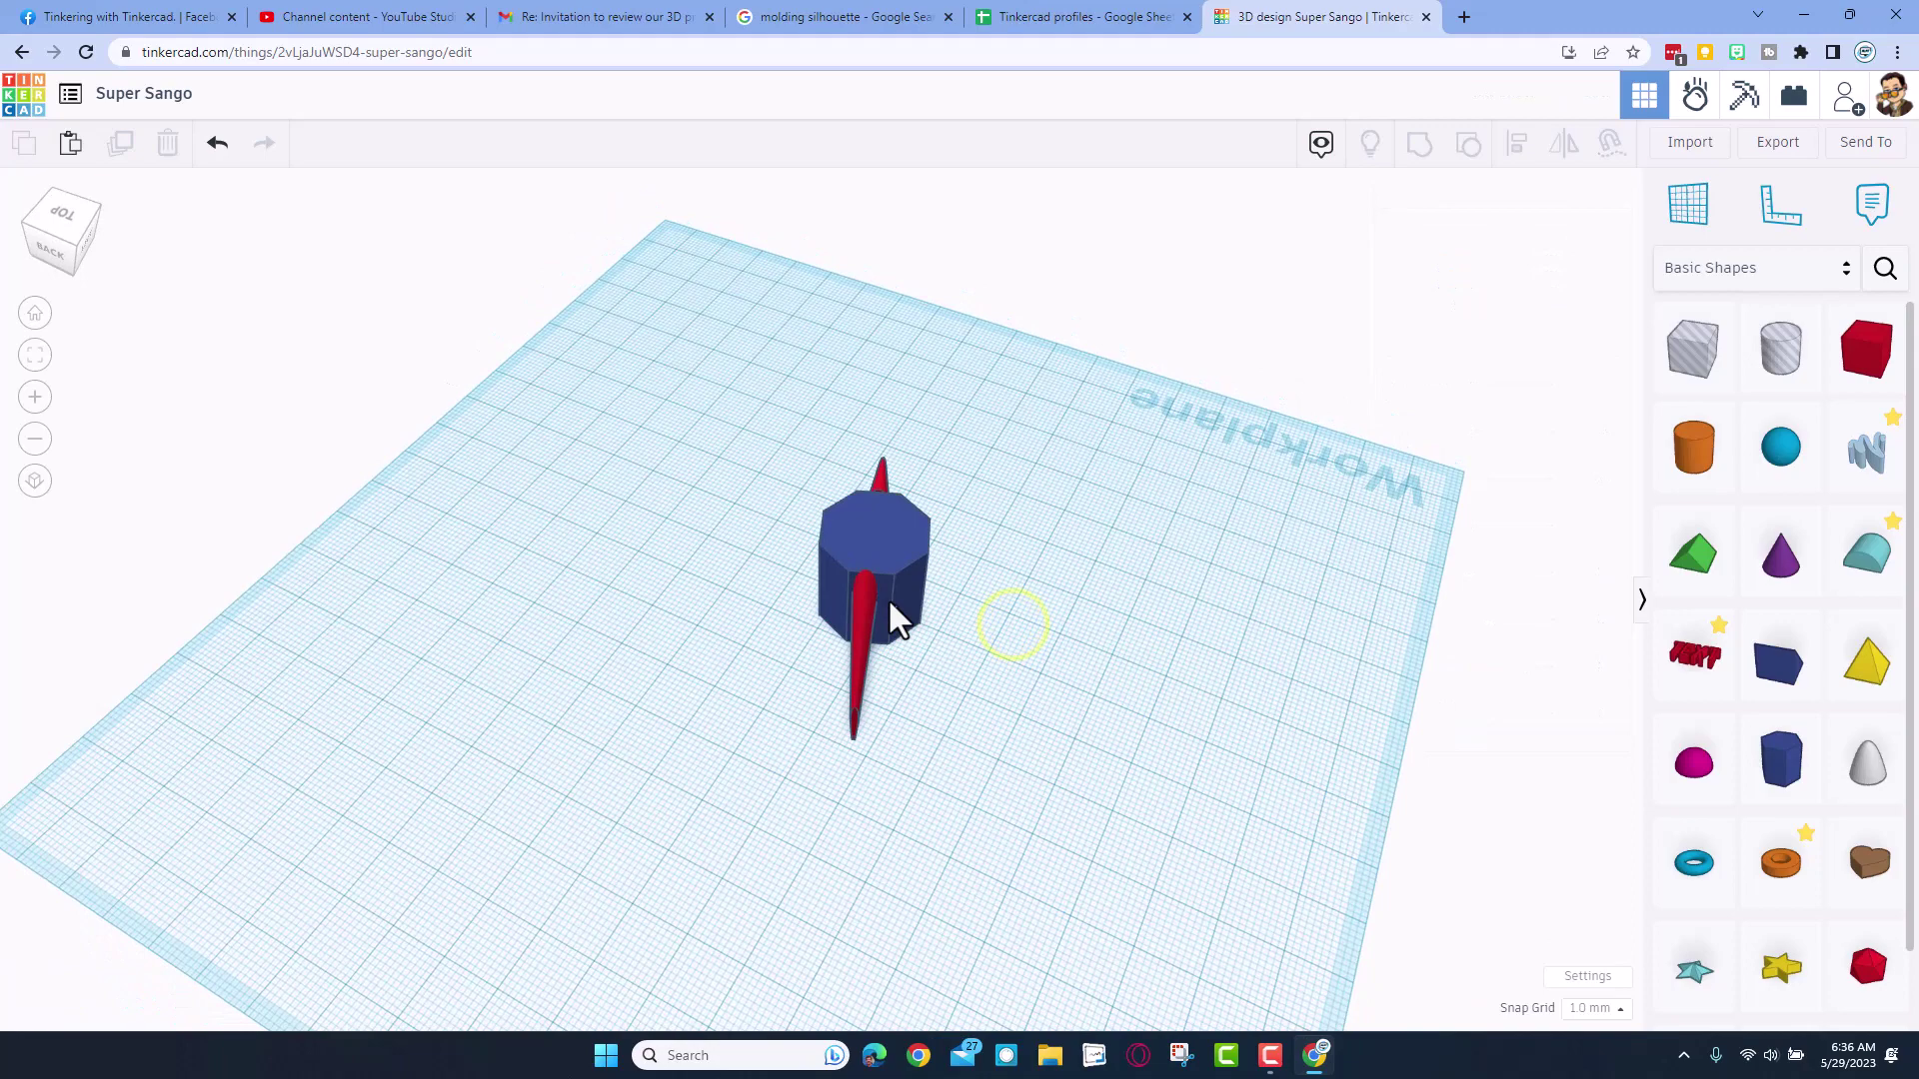
key("w")
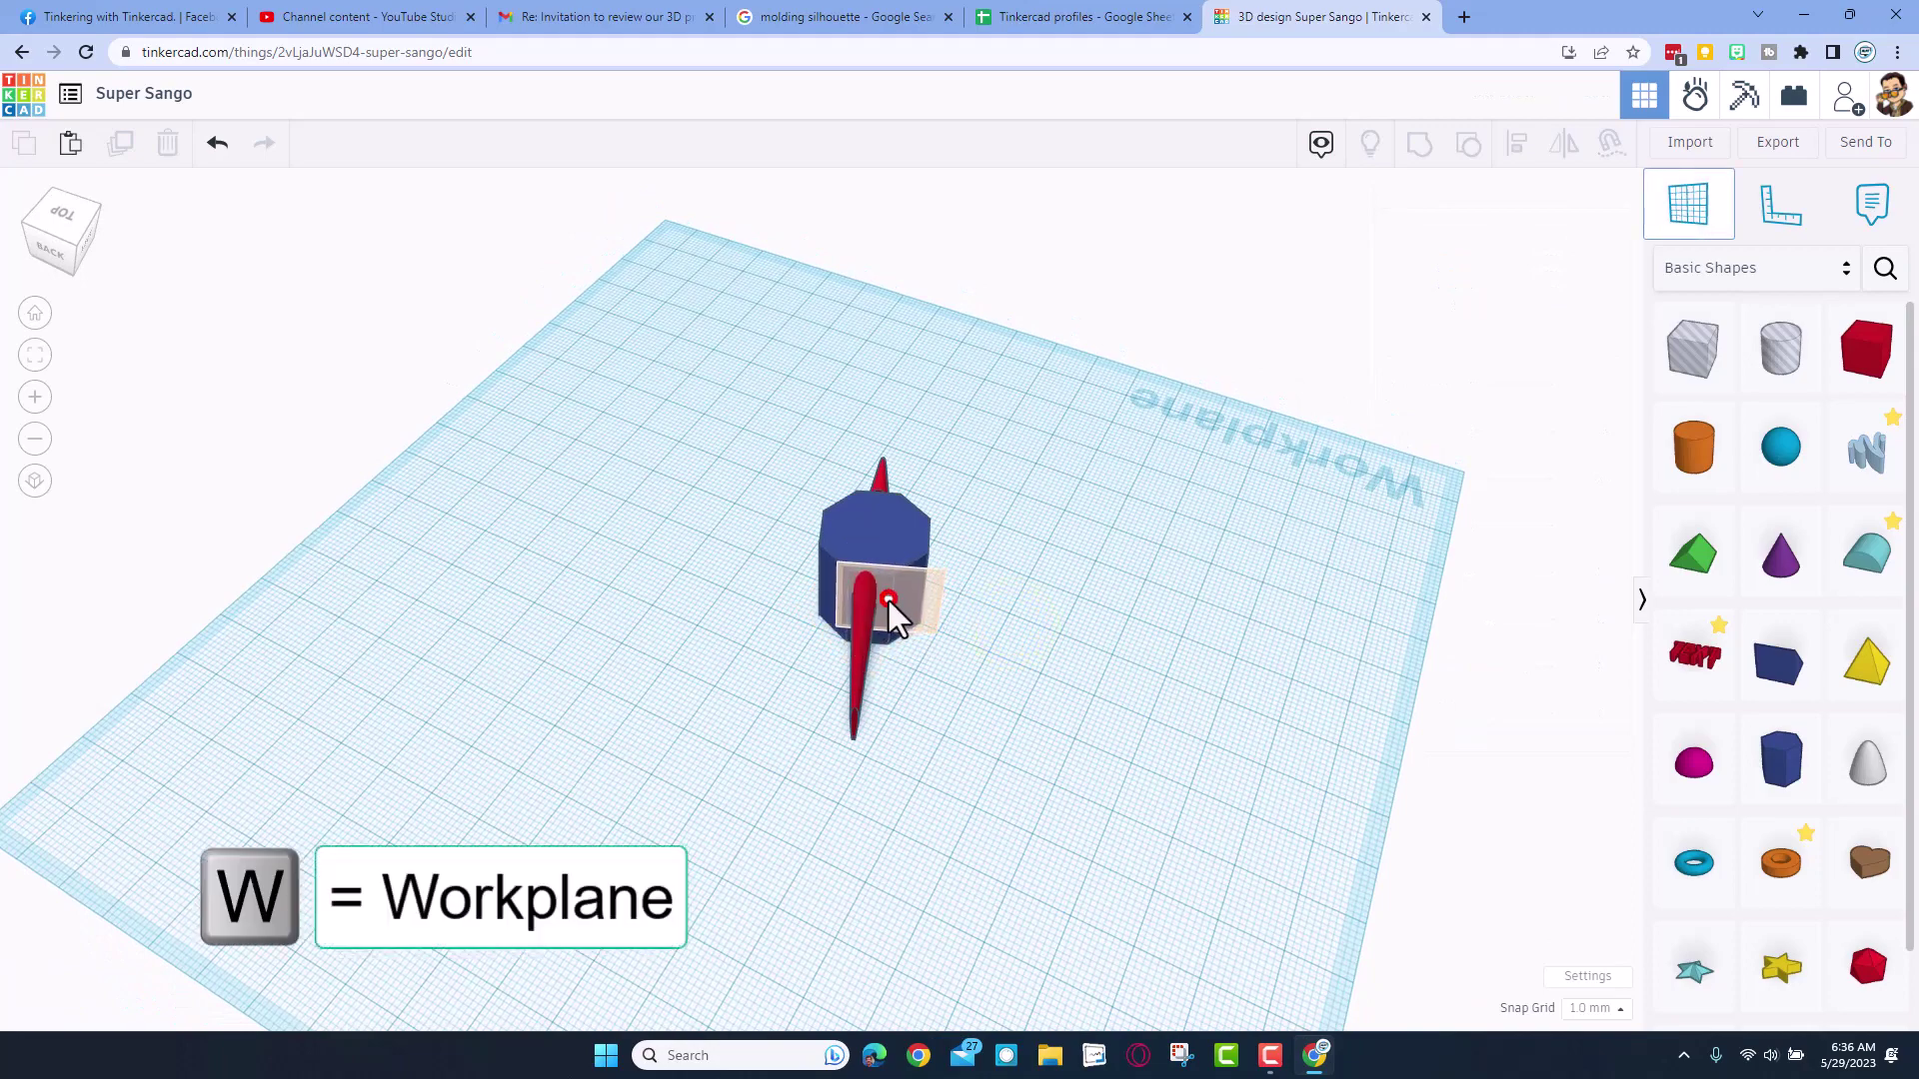
left_click(890, 602)
- Select the prism and both fins and centre-align the fins on the prism
left_click_drag(788, 447, 929, 670)
key("l")
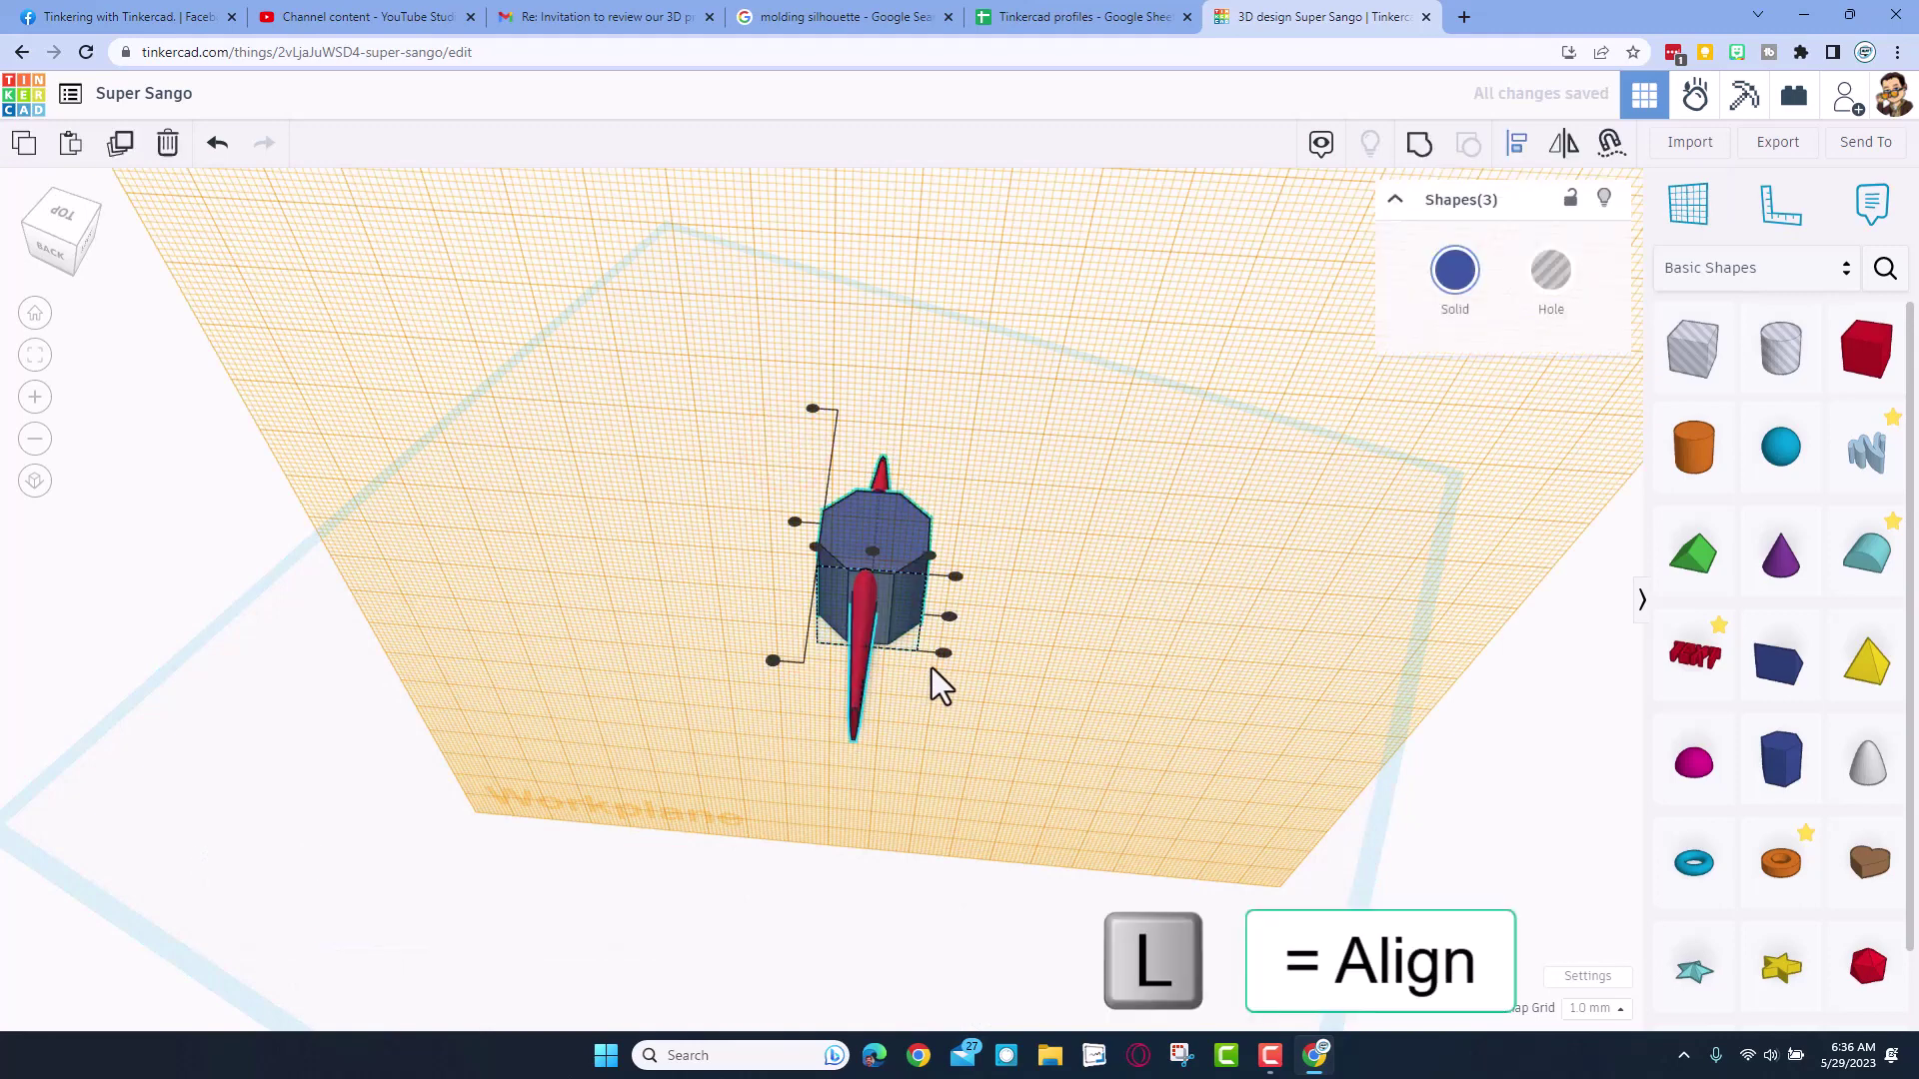
left_click(872, 549)
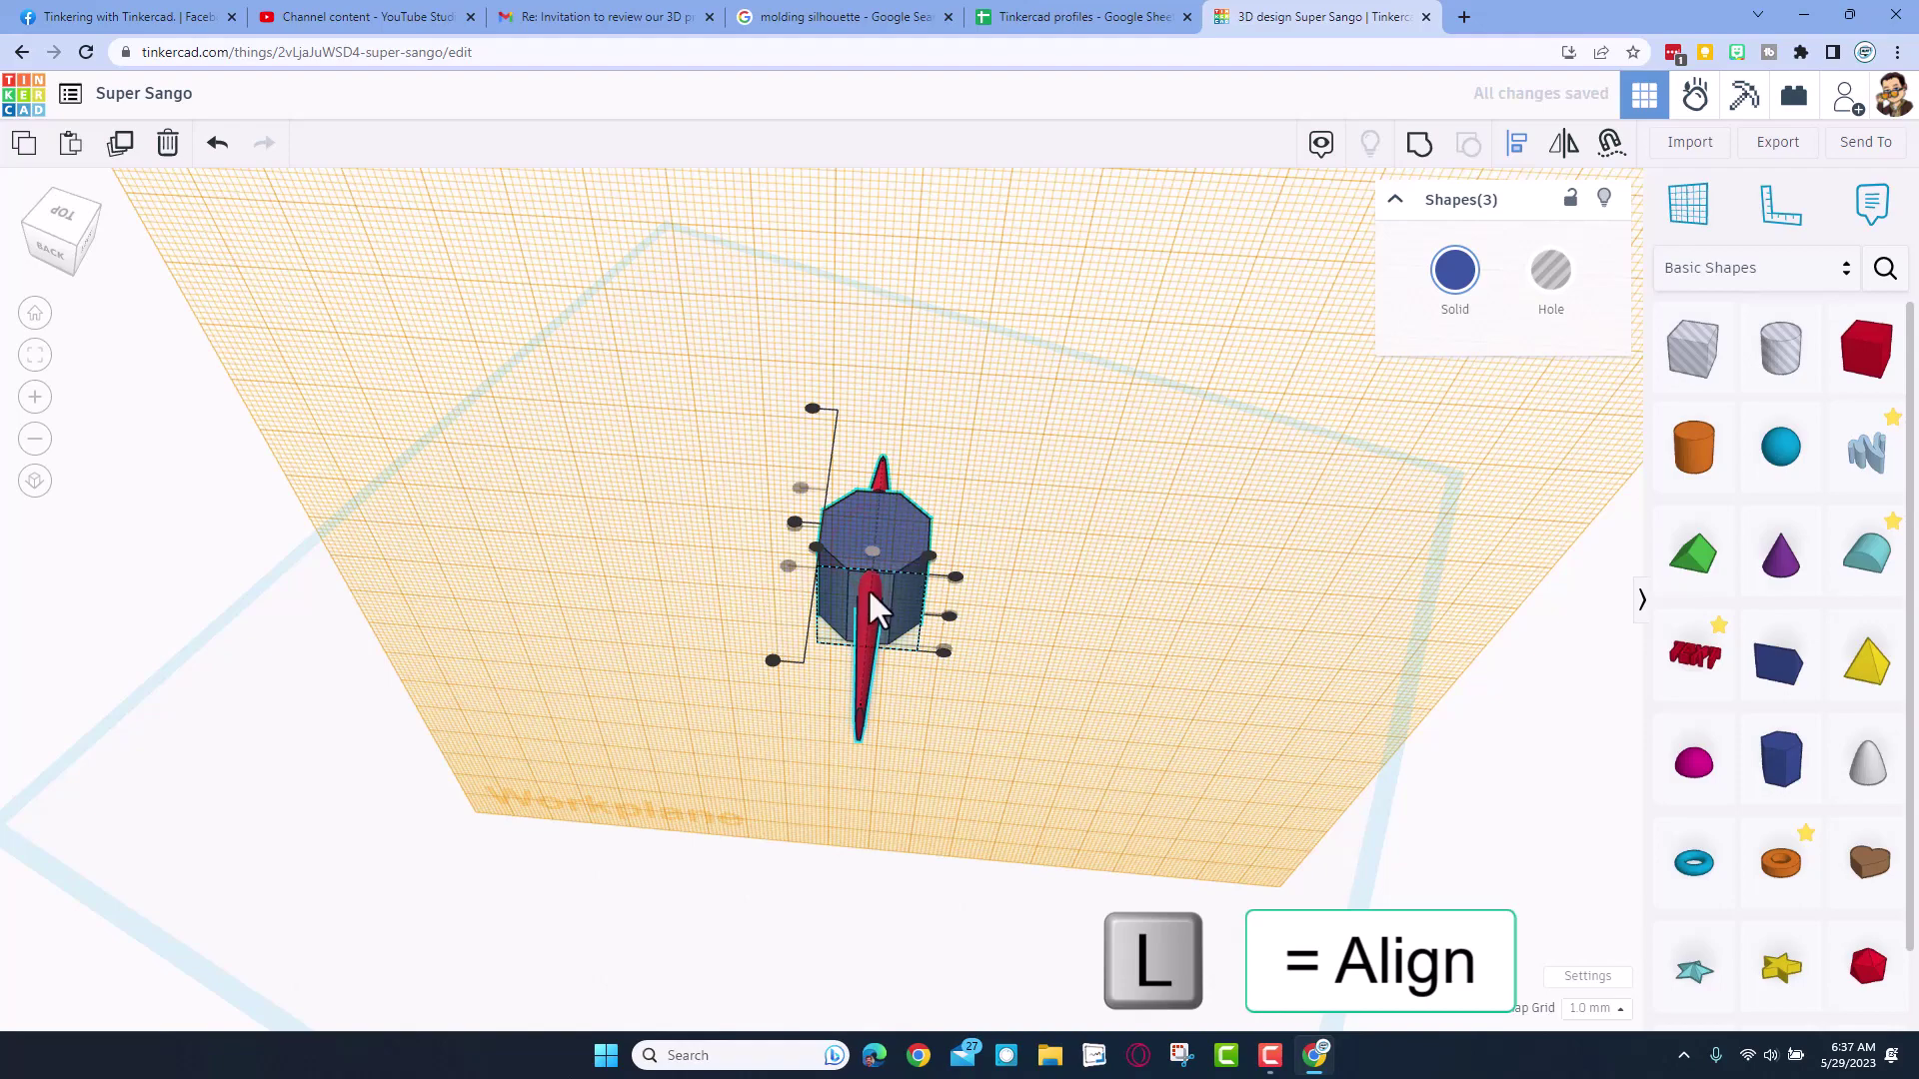
right_click_drag(959, 707, 963, 629)
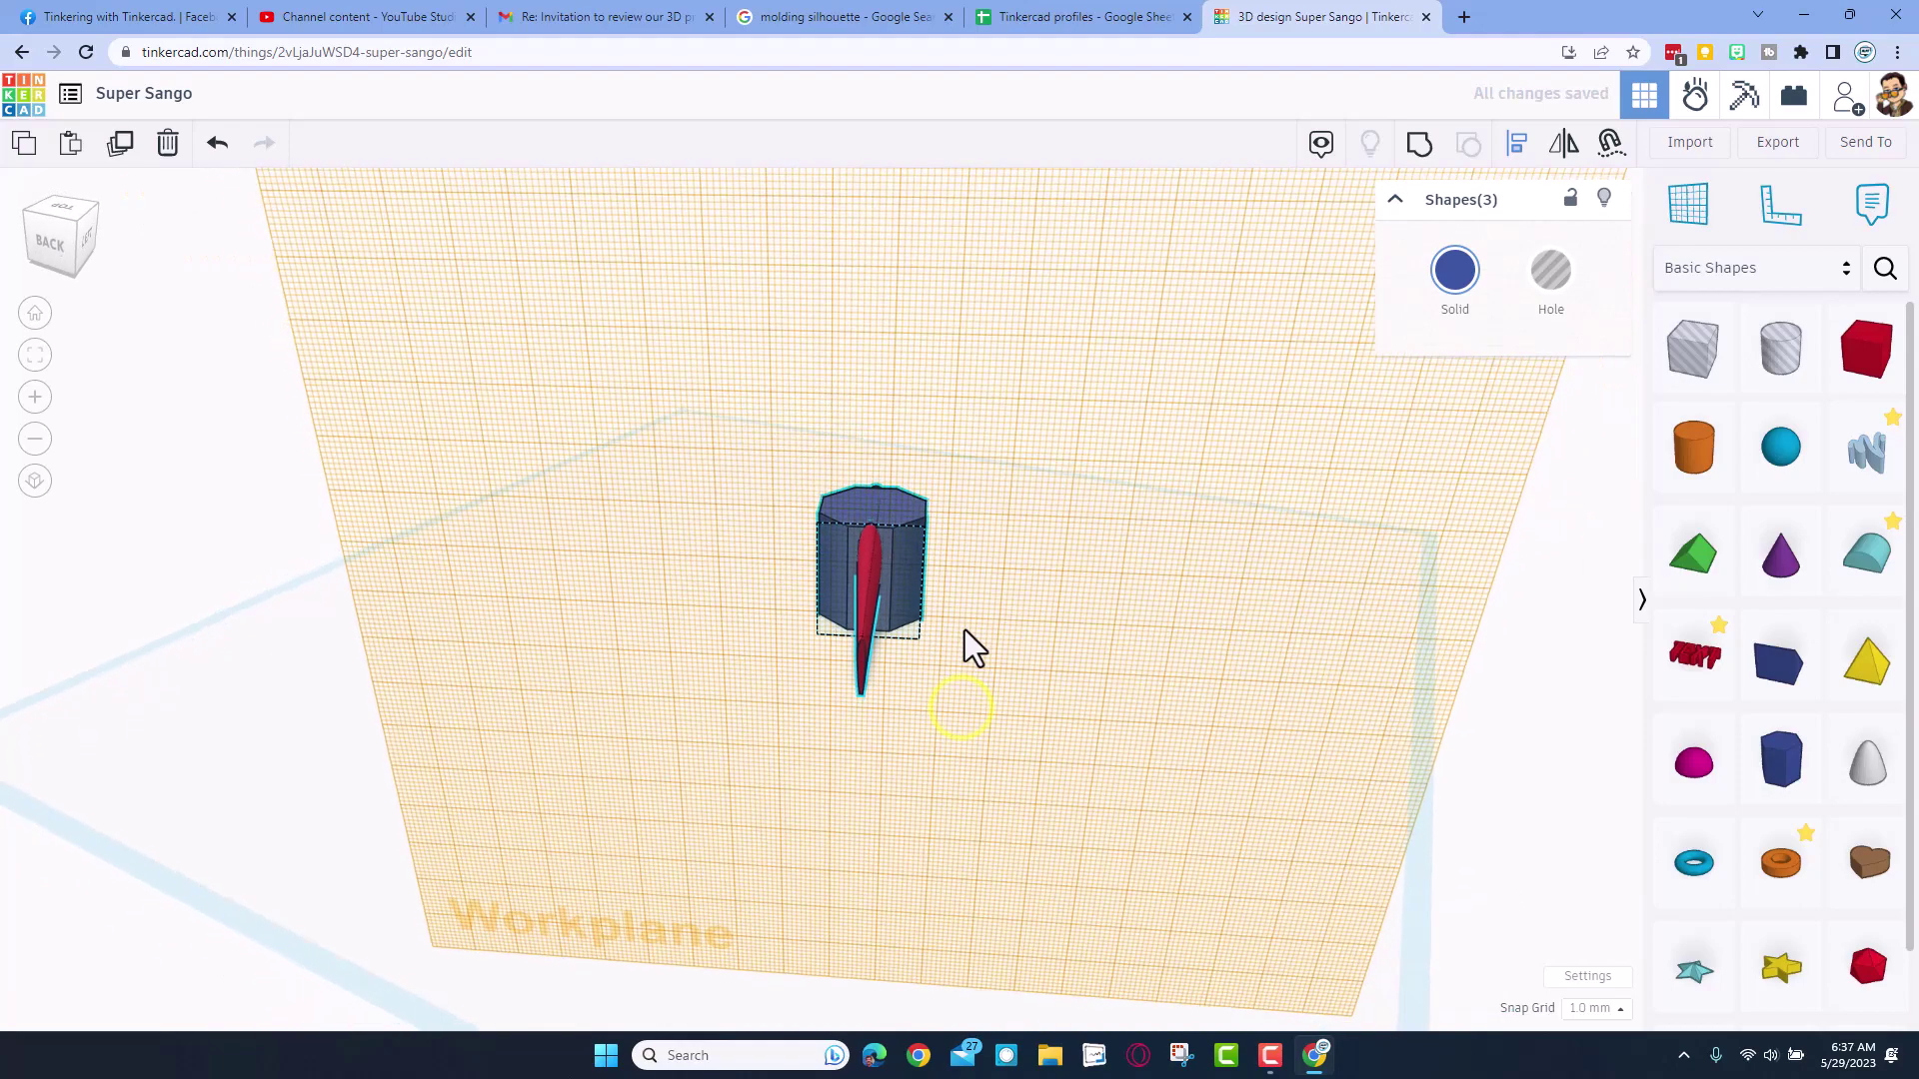
right_click_drag(957, 534, 974, 657)
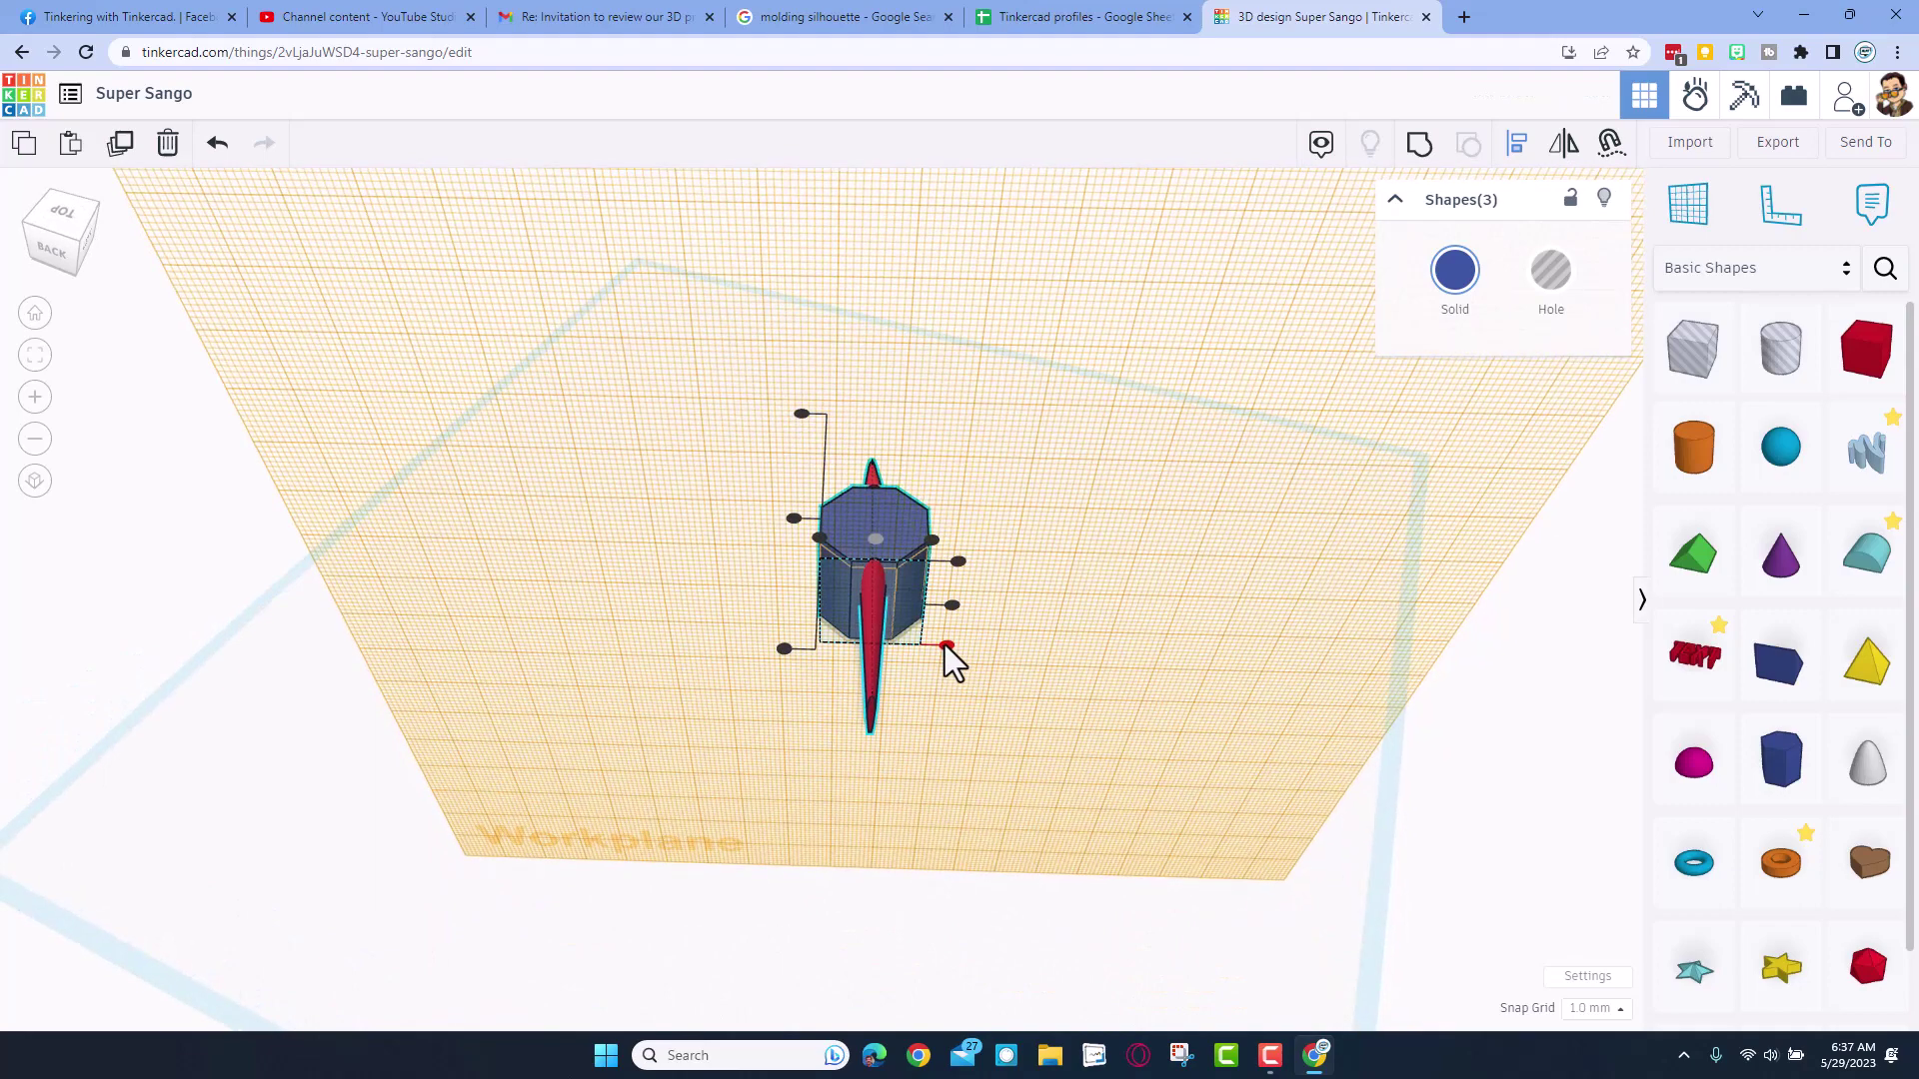
- Reset the work plane back to the ground grid
key("w")
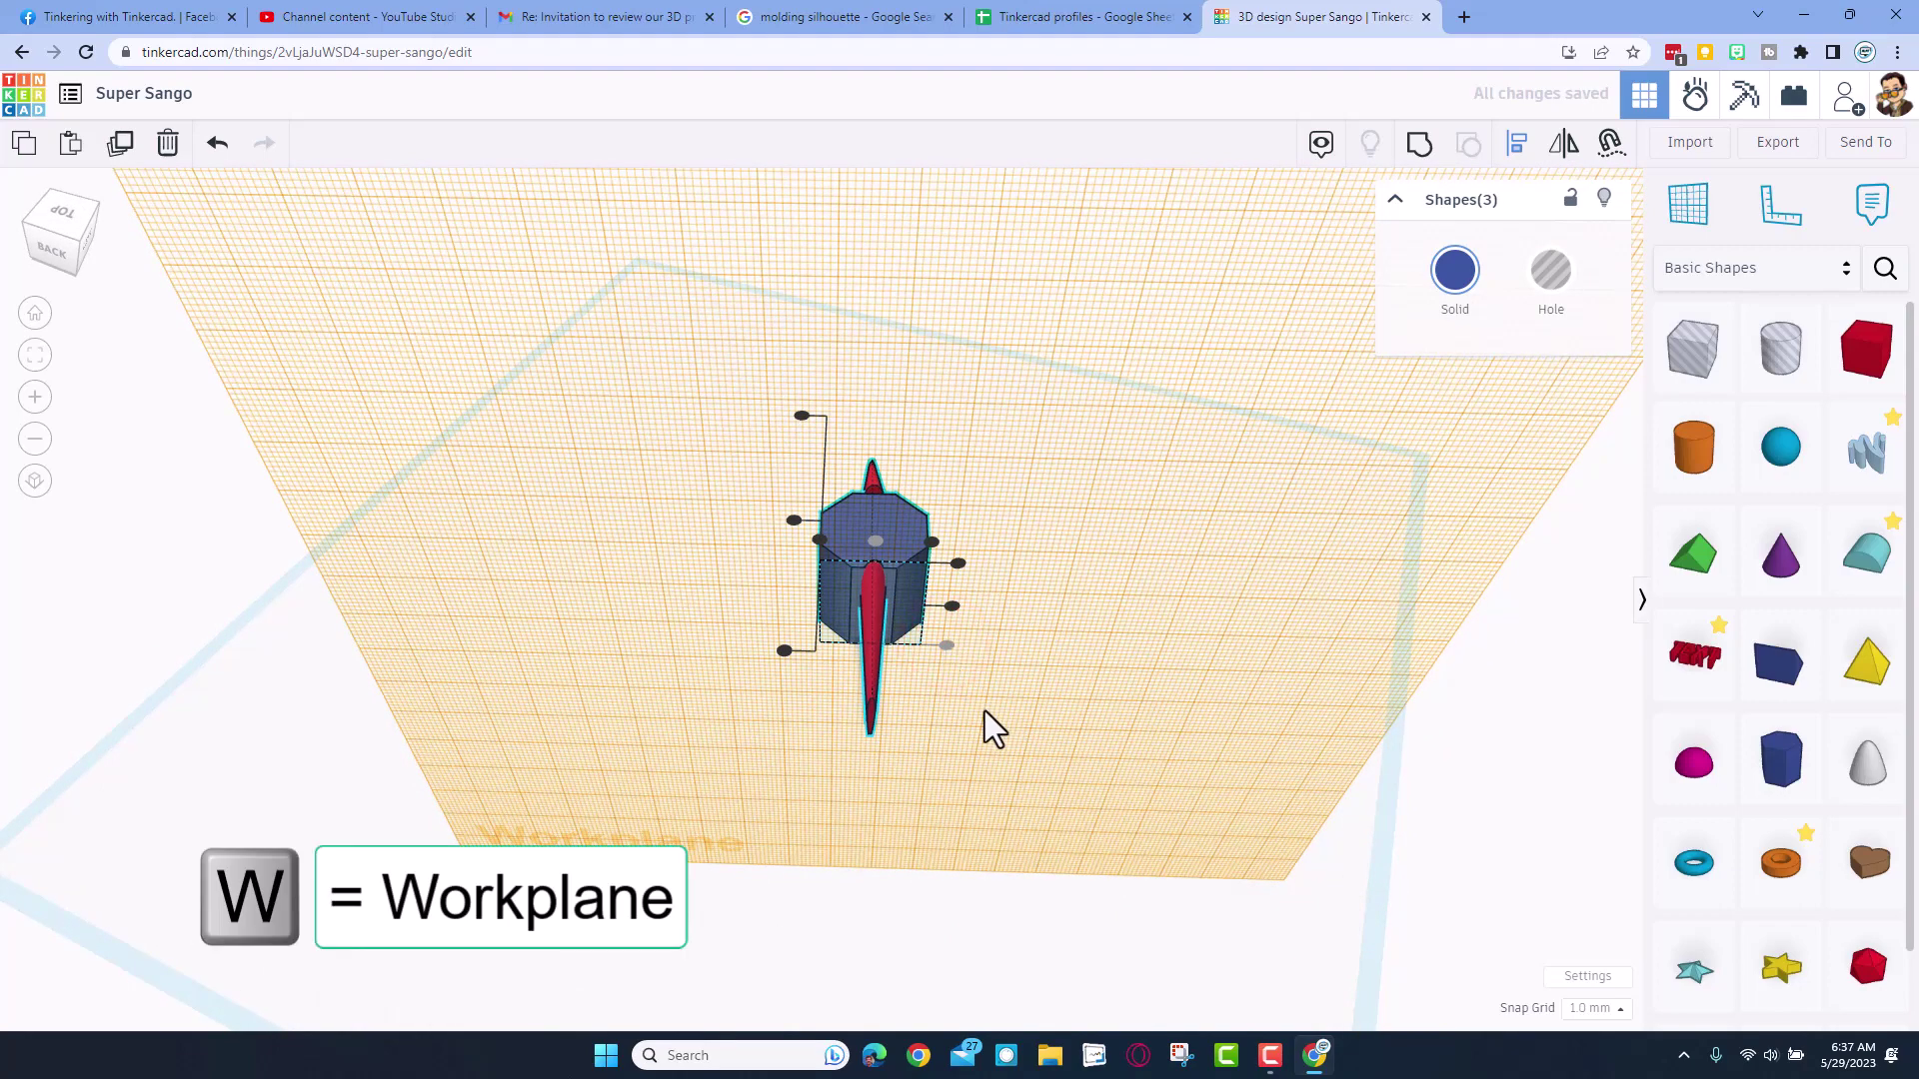
left_click(969, 724)
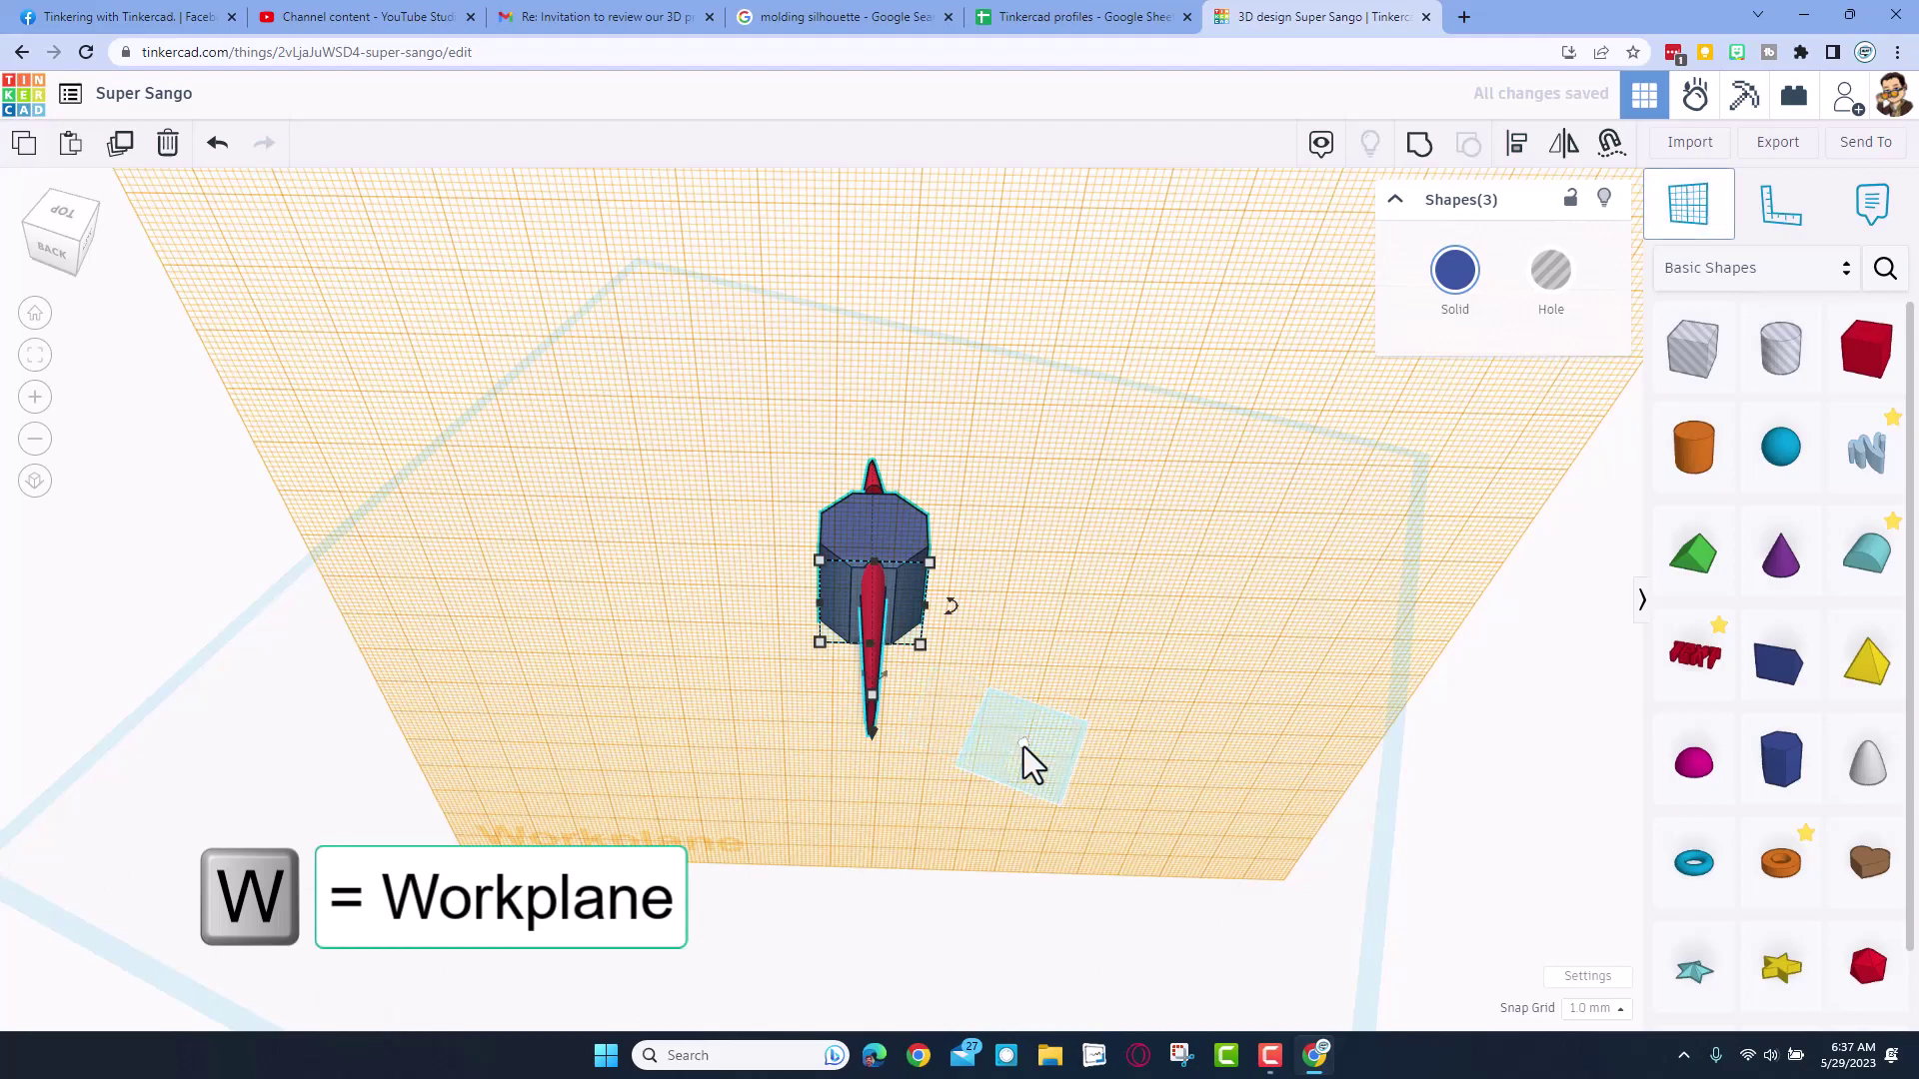
left_click(1003, 749)
right_click_drag(1004, 755, 825, 634)
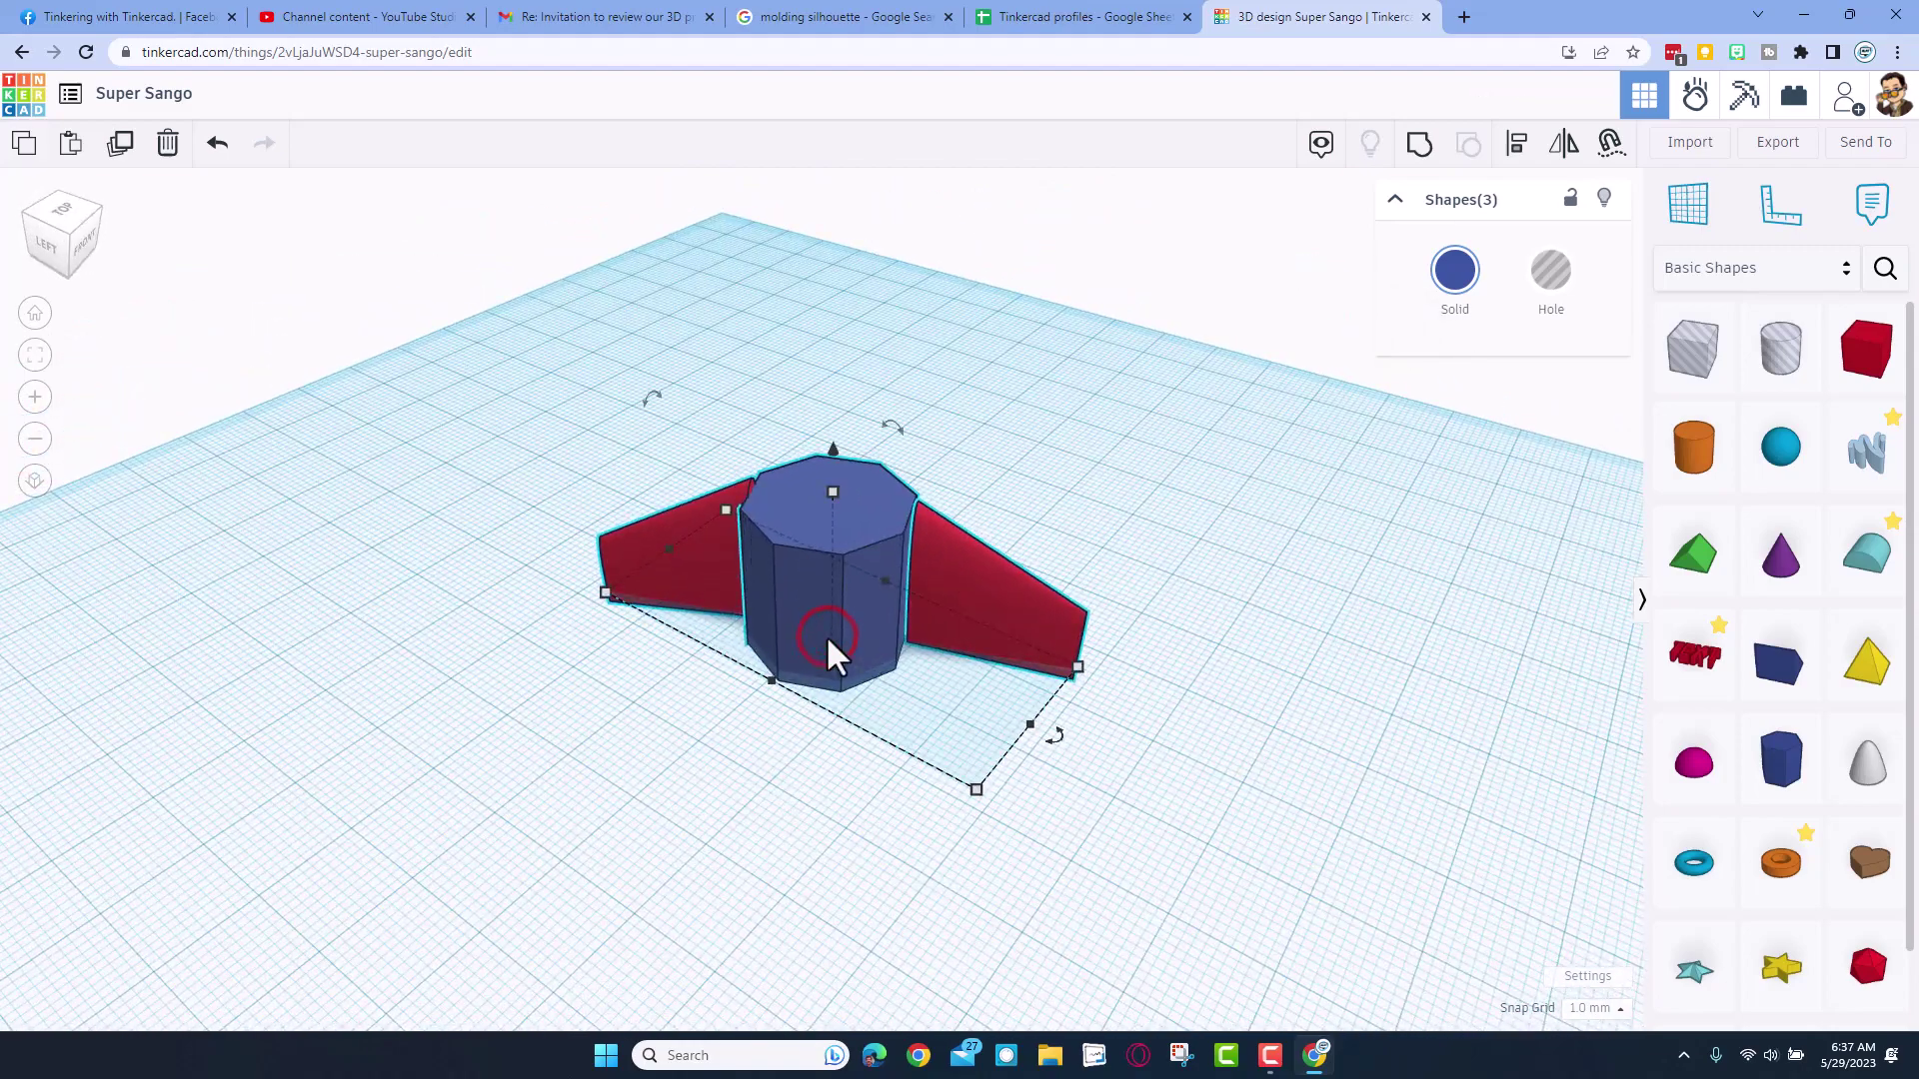
- Delete the blue eight-sided prism, leaving the two red wings
left_click(909, 744)
left_click(863, 674)
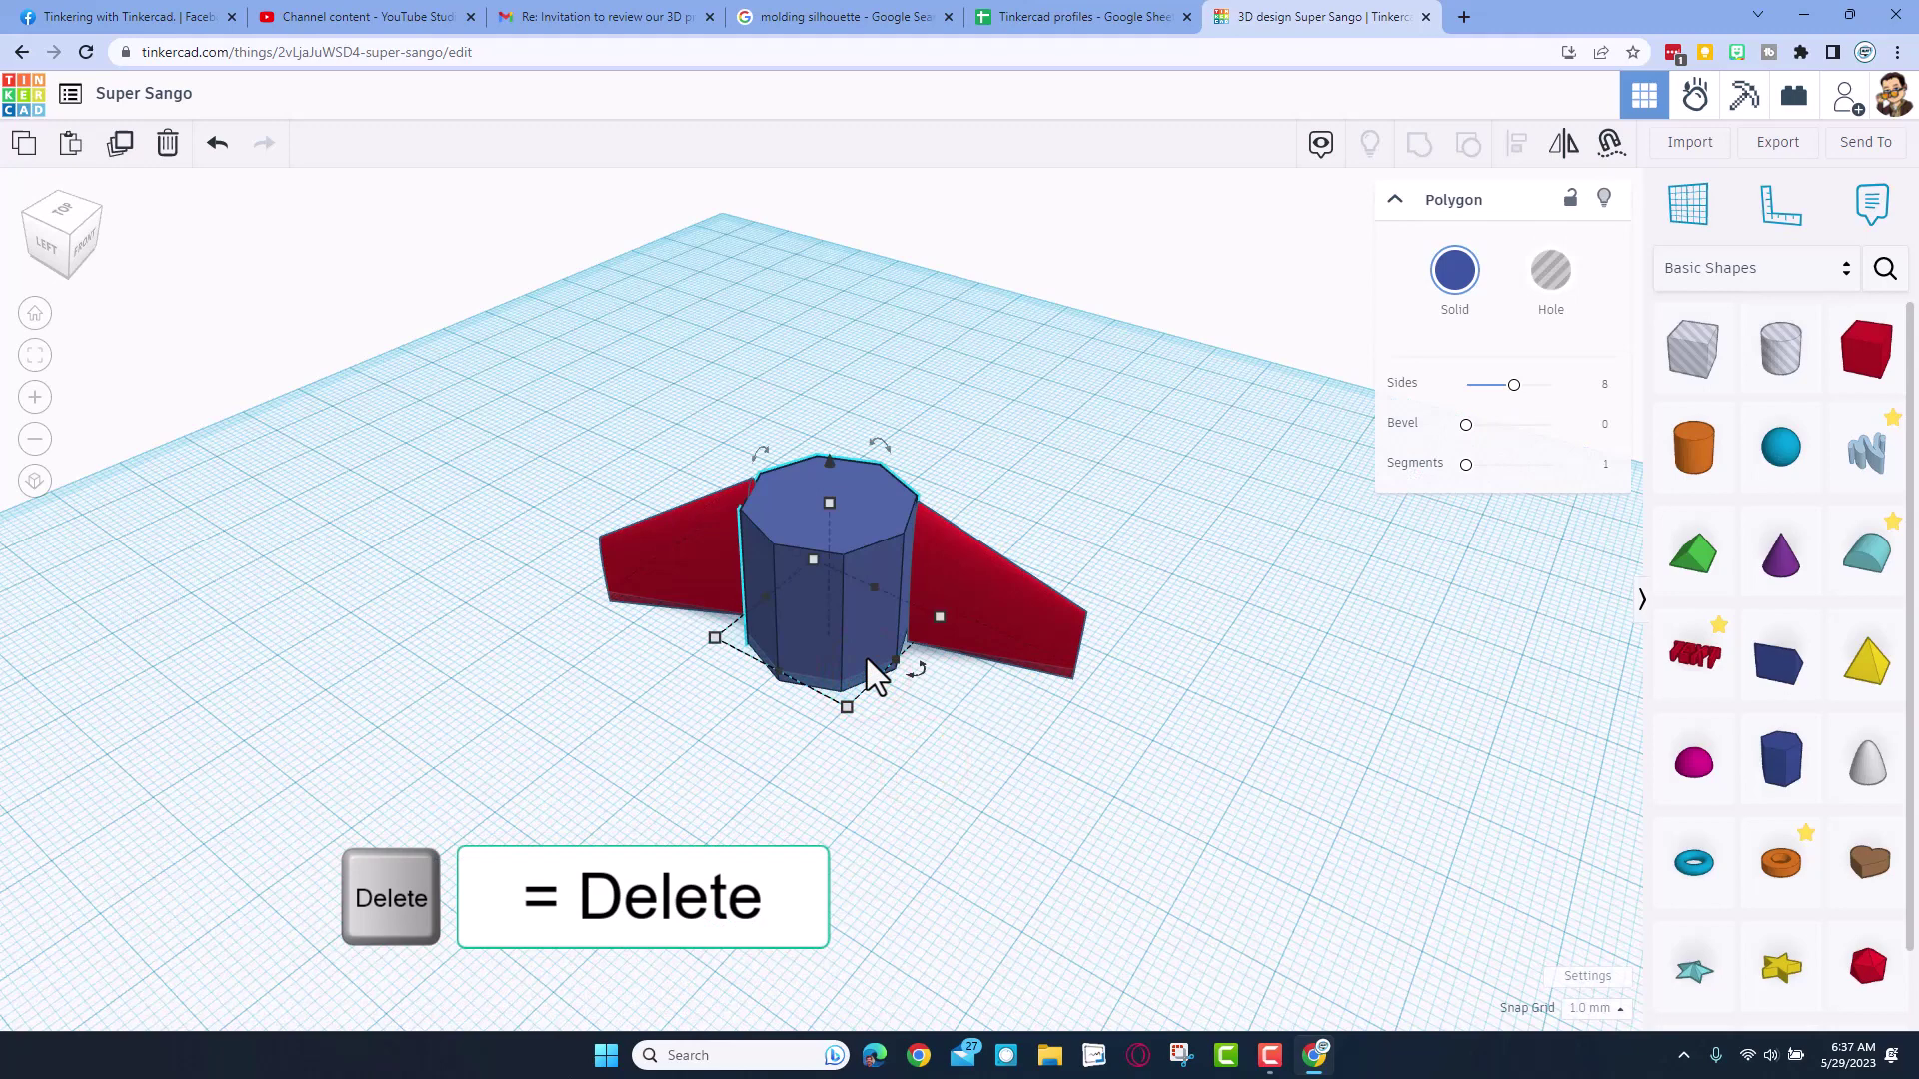
key("Delete")
- Duplicate the wings at 45° steps into an eight-wing star and select all eight
right_click_drag(857, 667, 1041, 711)
left_click_drag(1041, 711, 1039, 712)
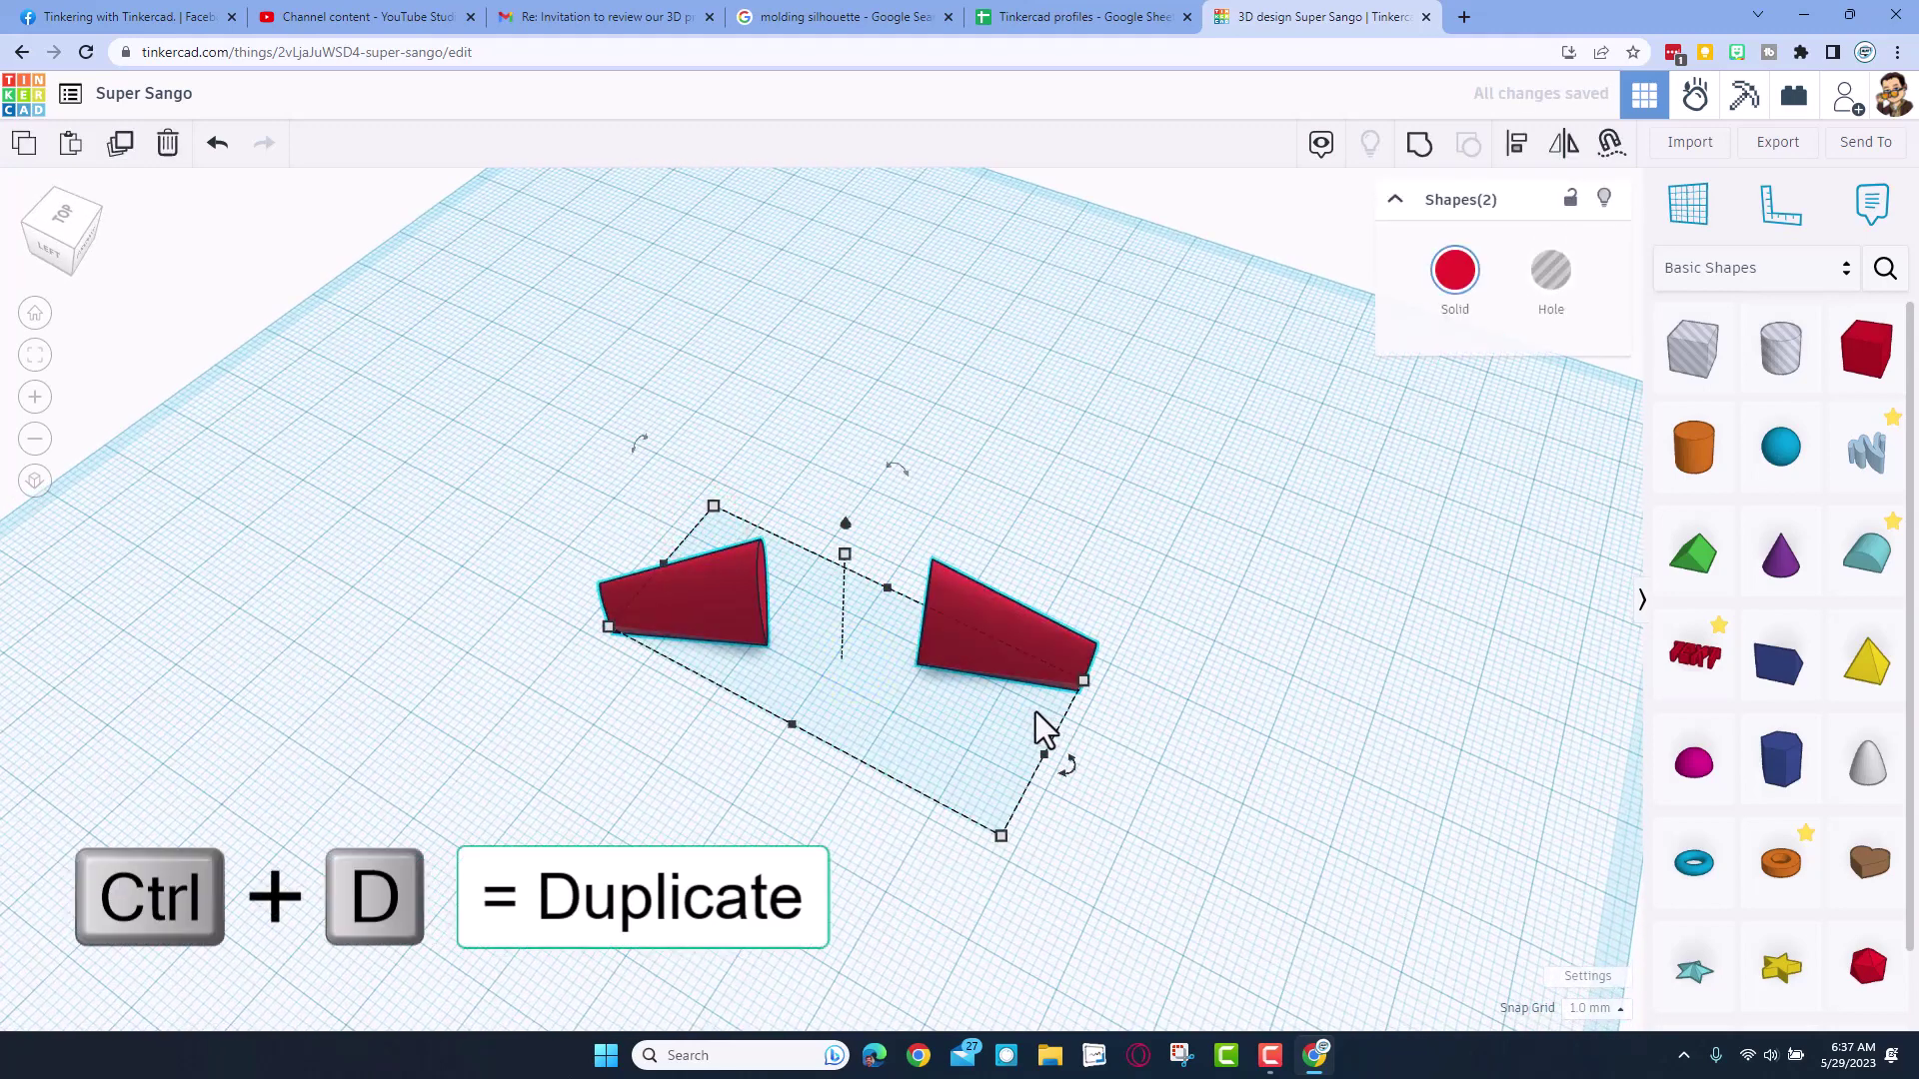
key("ctrl+d")
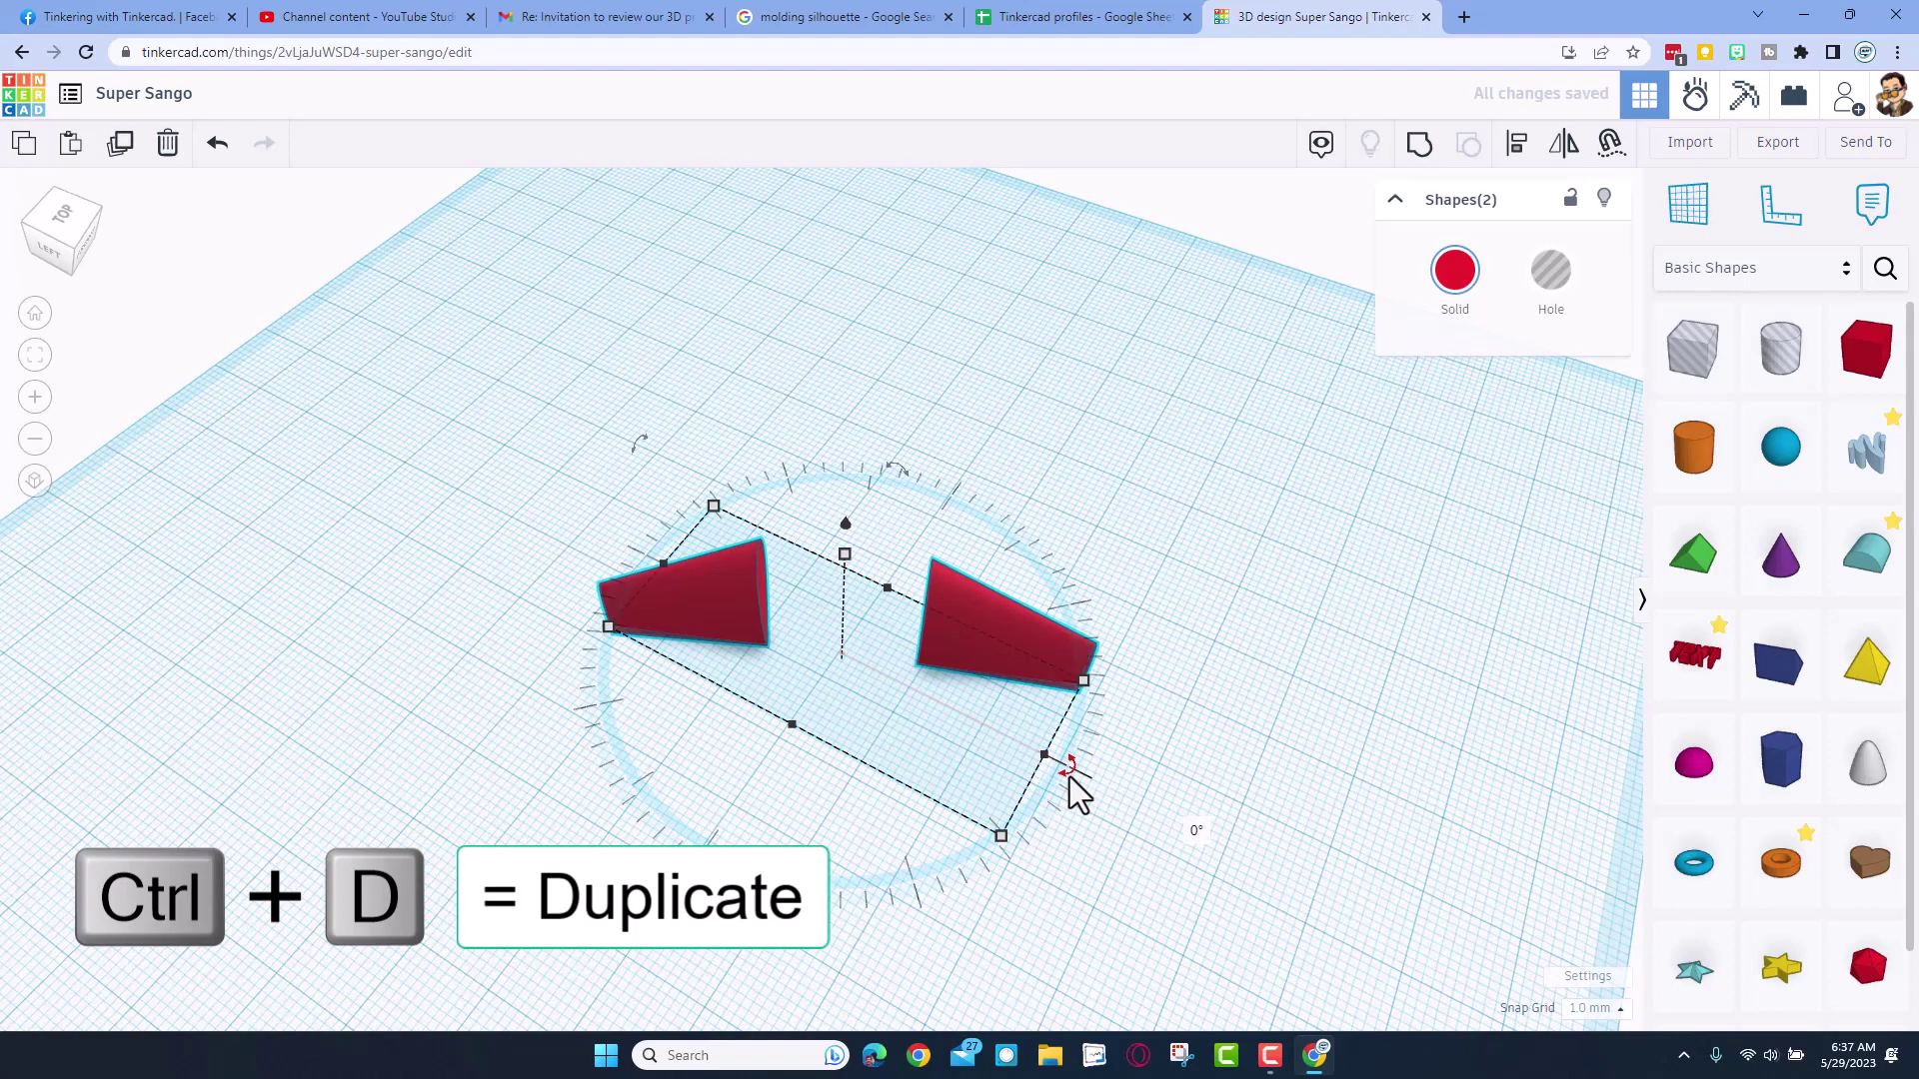
left_click_drag(1070, 777, 949, 837)
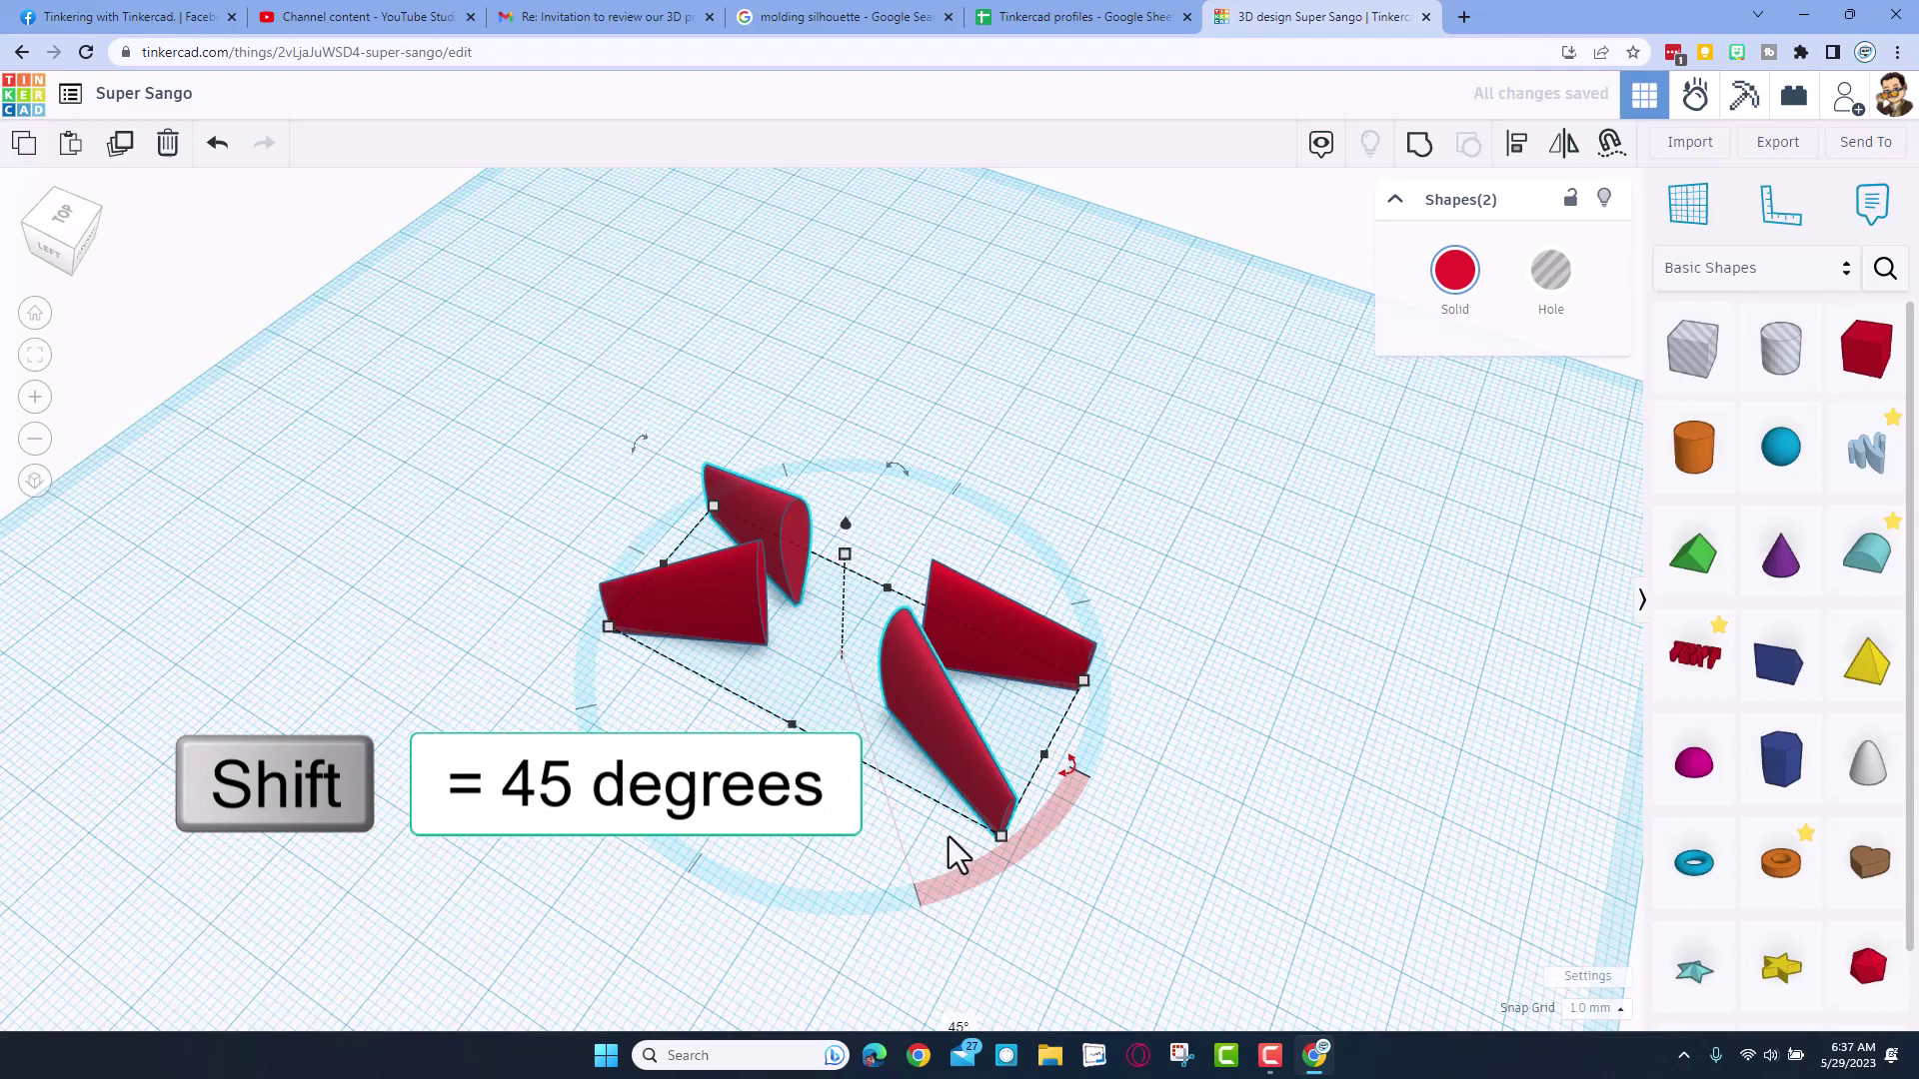
key("ctrl+d")
key("ctrl+d")
key("ctrl+d")
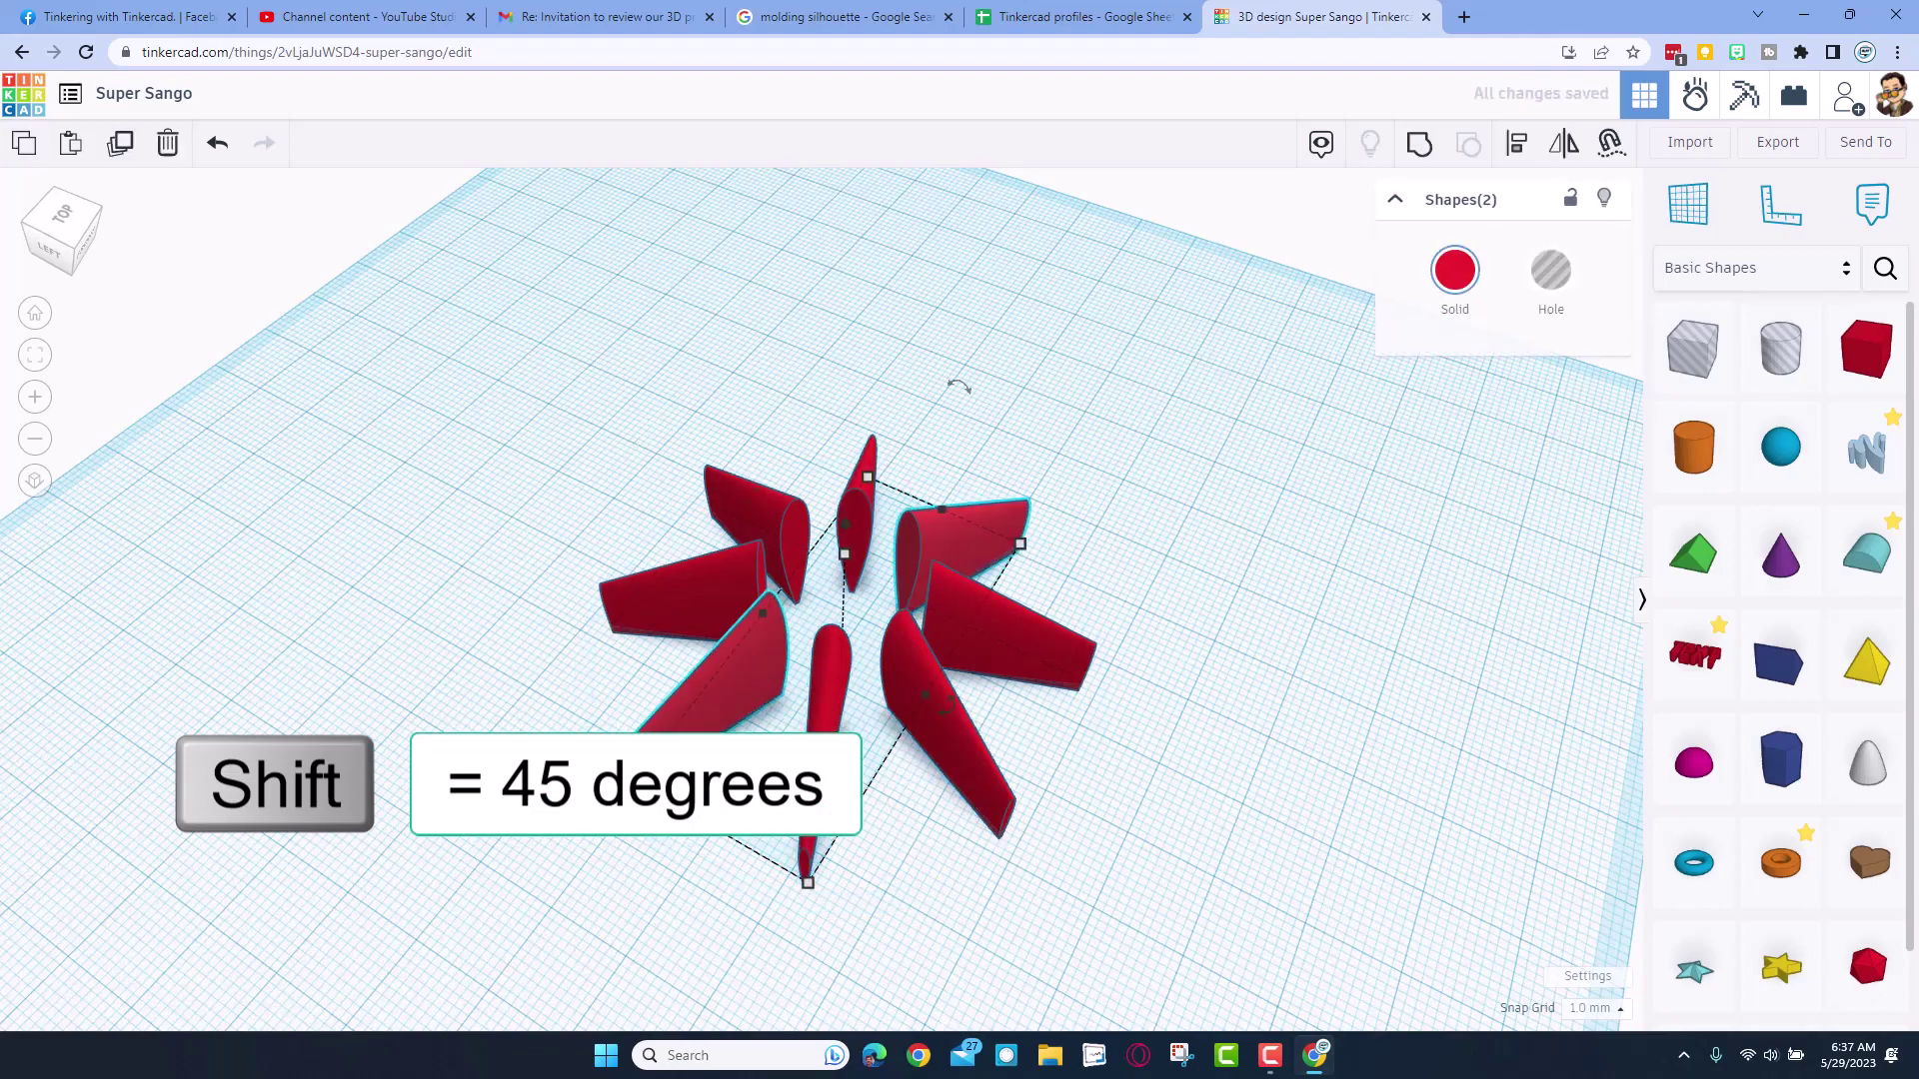
right_click_drag(699, 690, 950, 632)
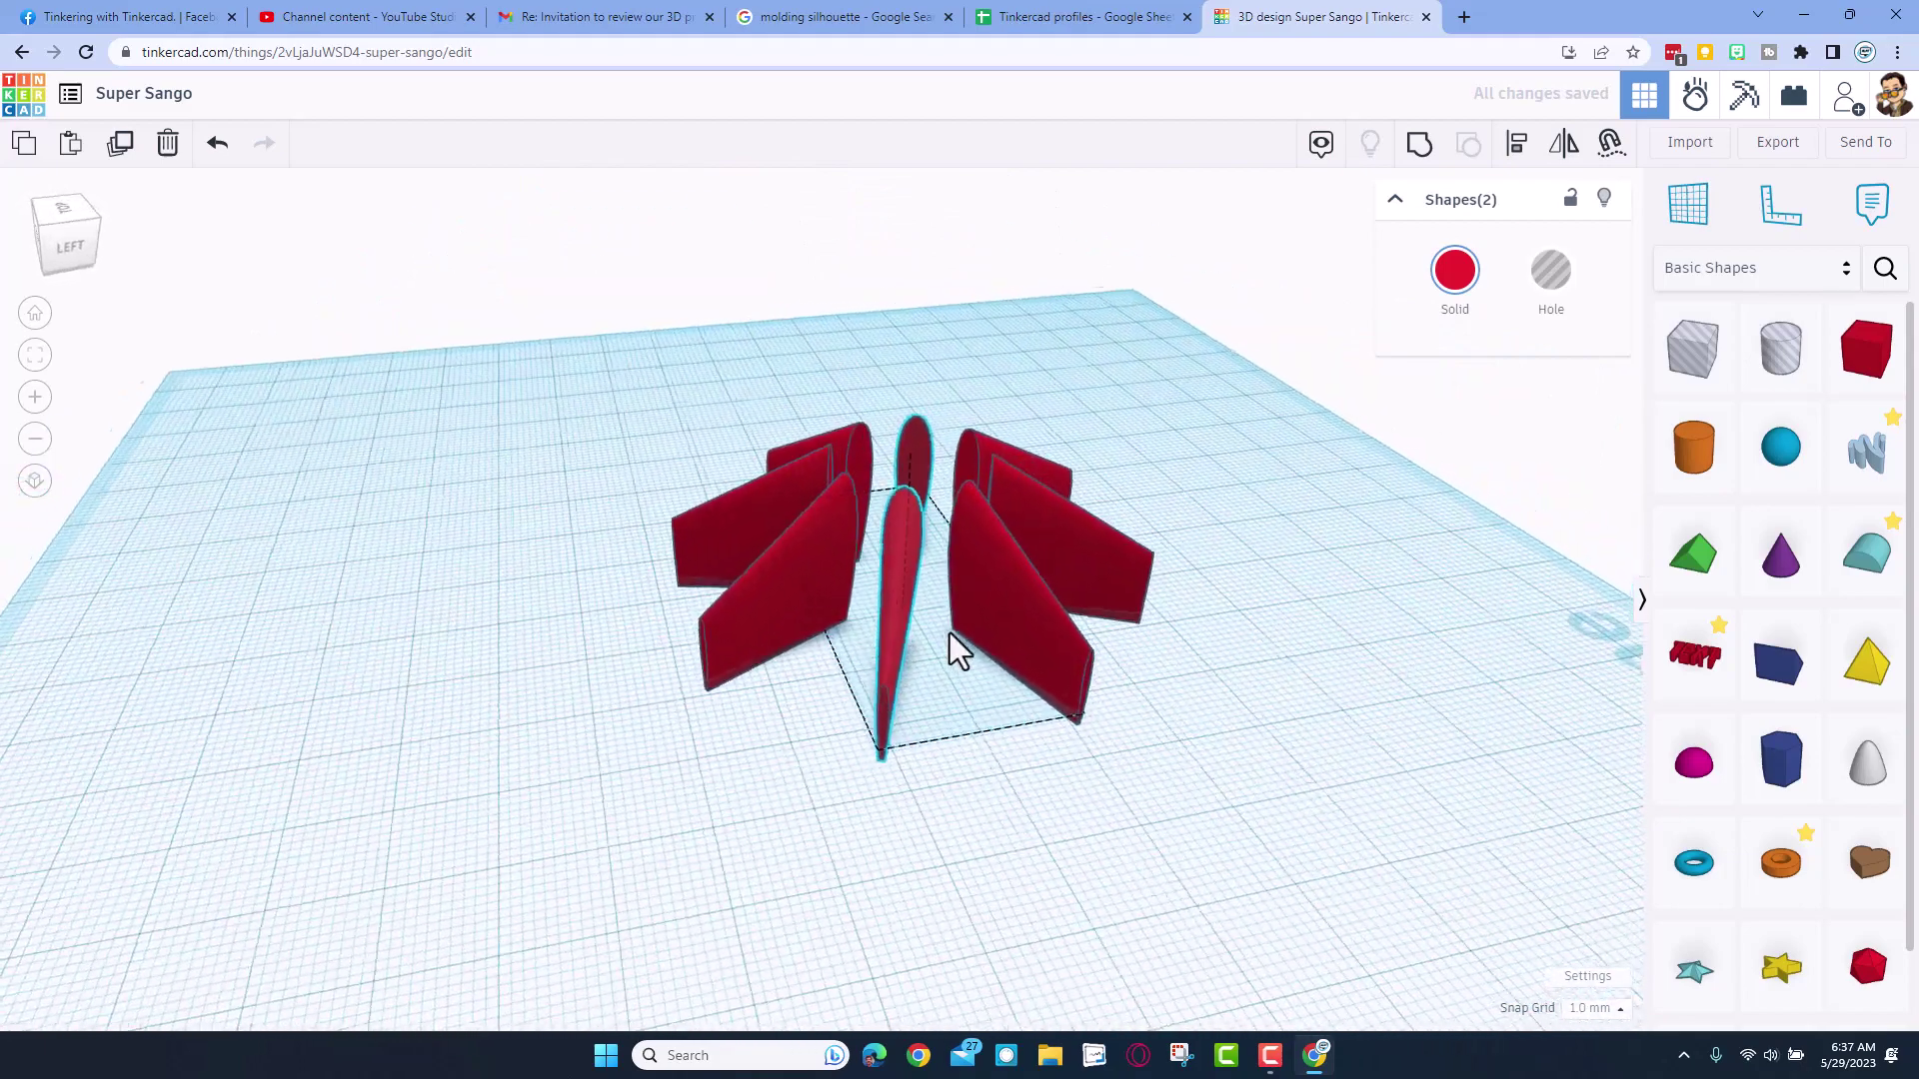
left_click_drag(471, 287, 1185, 776)
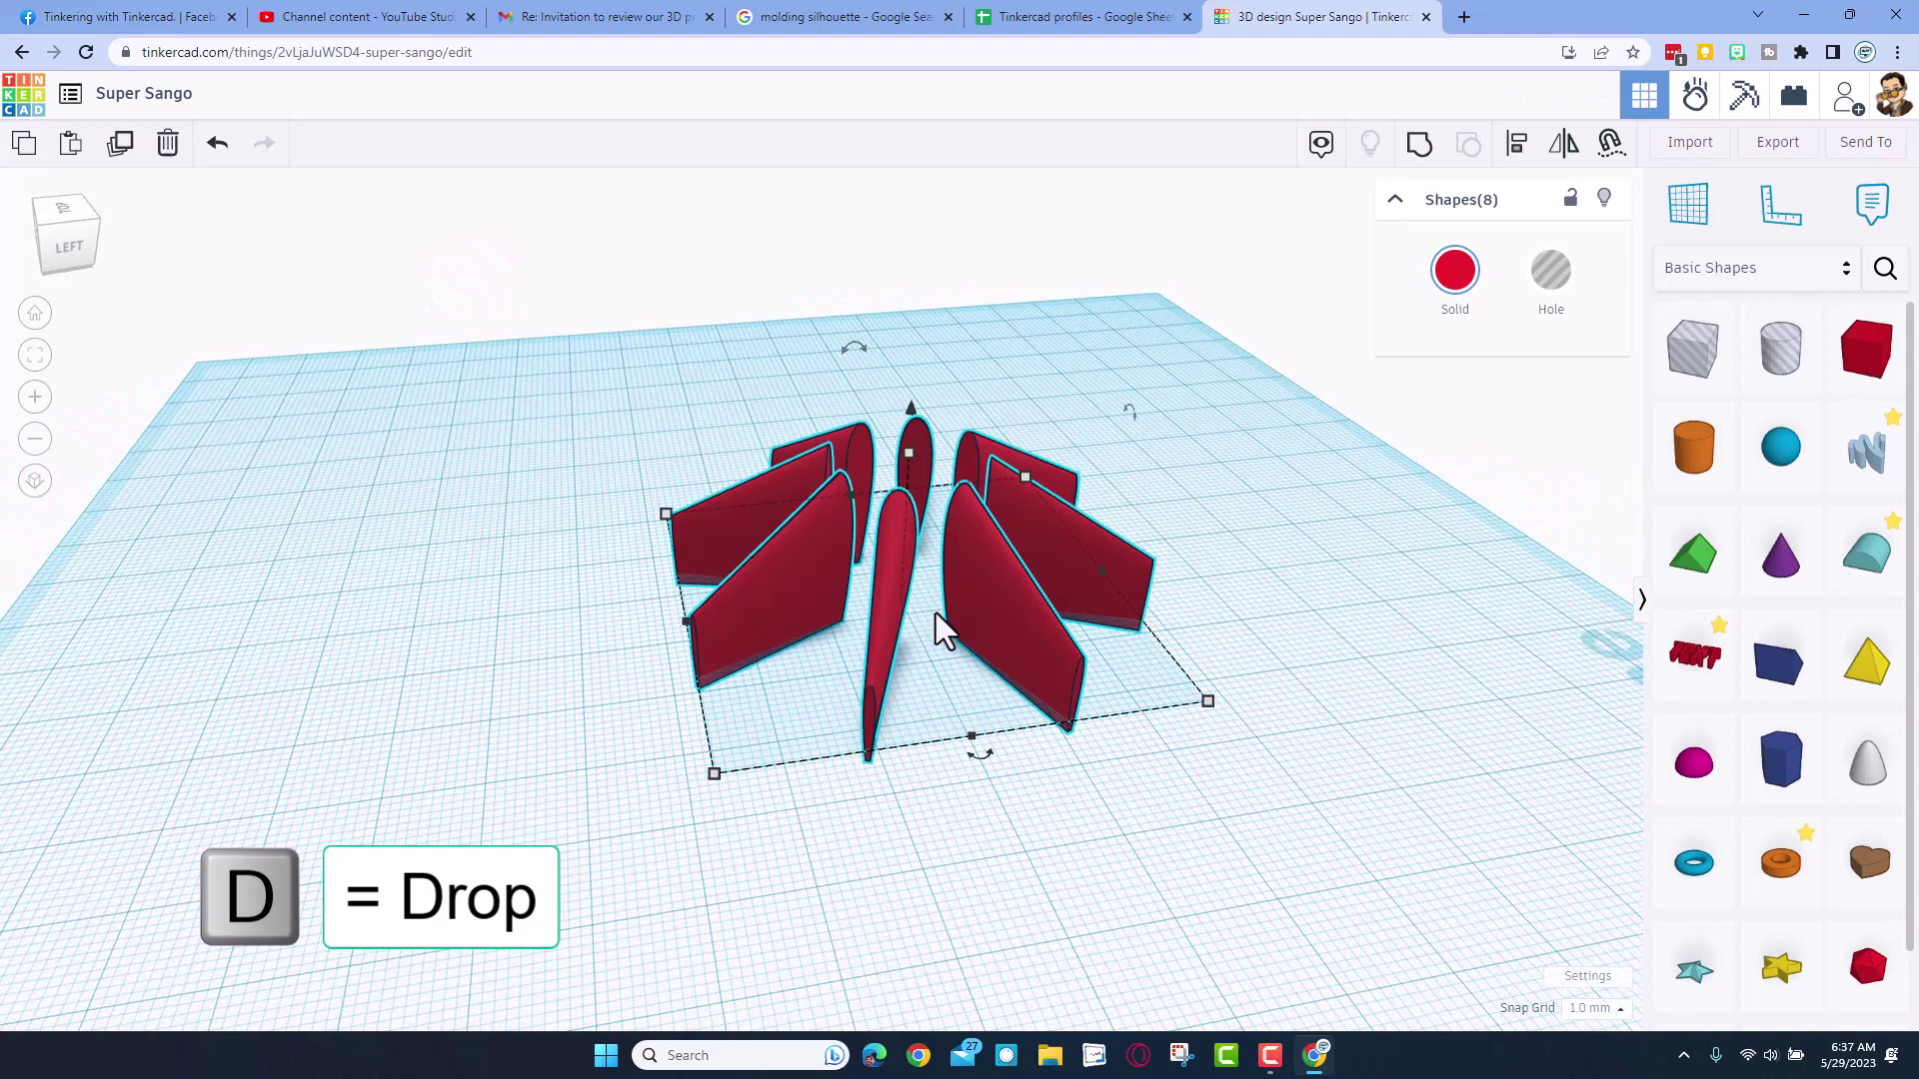
- Drop the eight wings to the workplane and centre a Tube among them
key("d")
right_click_drag(1102, 781, 1028, 750)
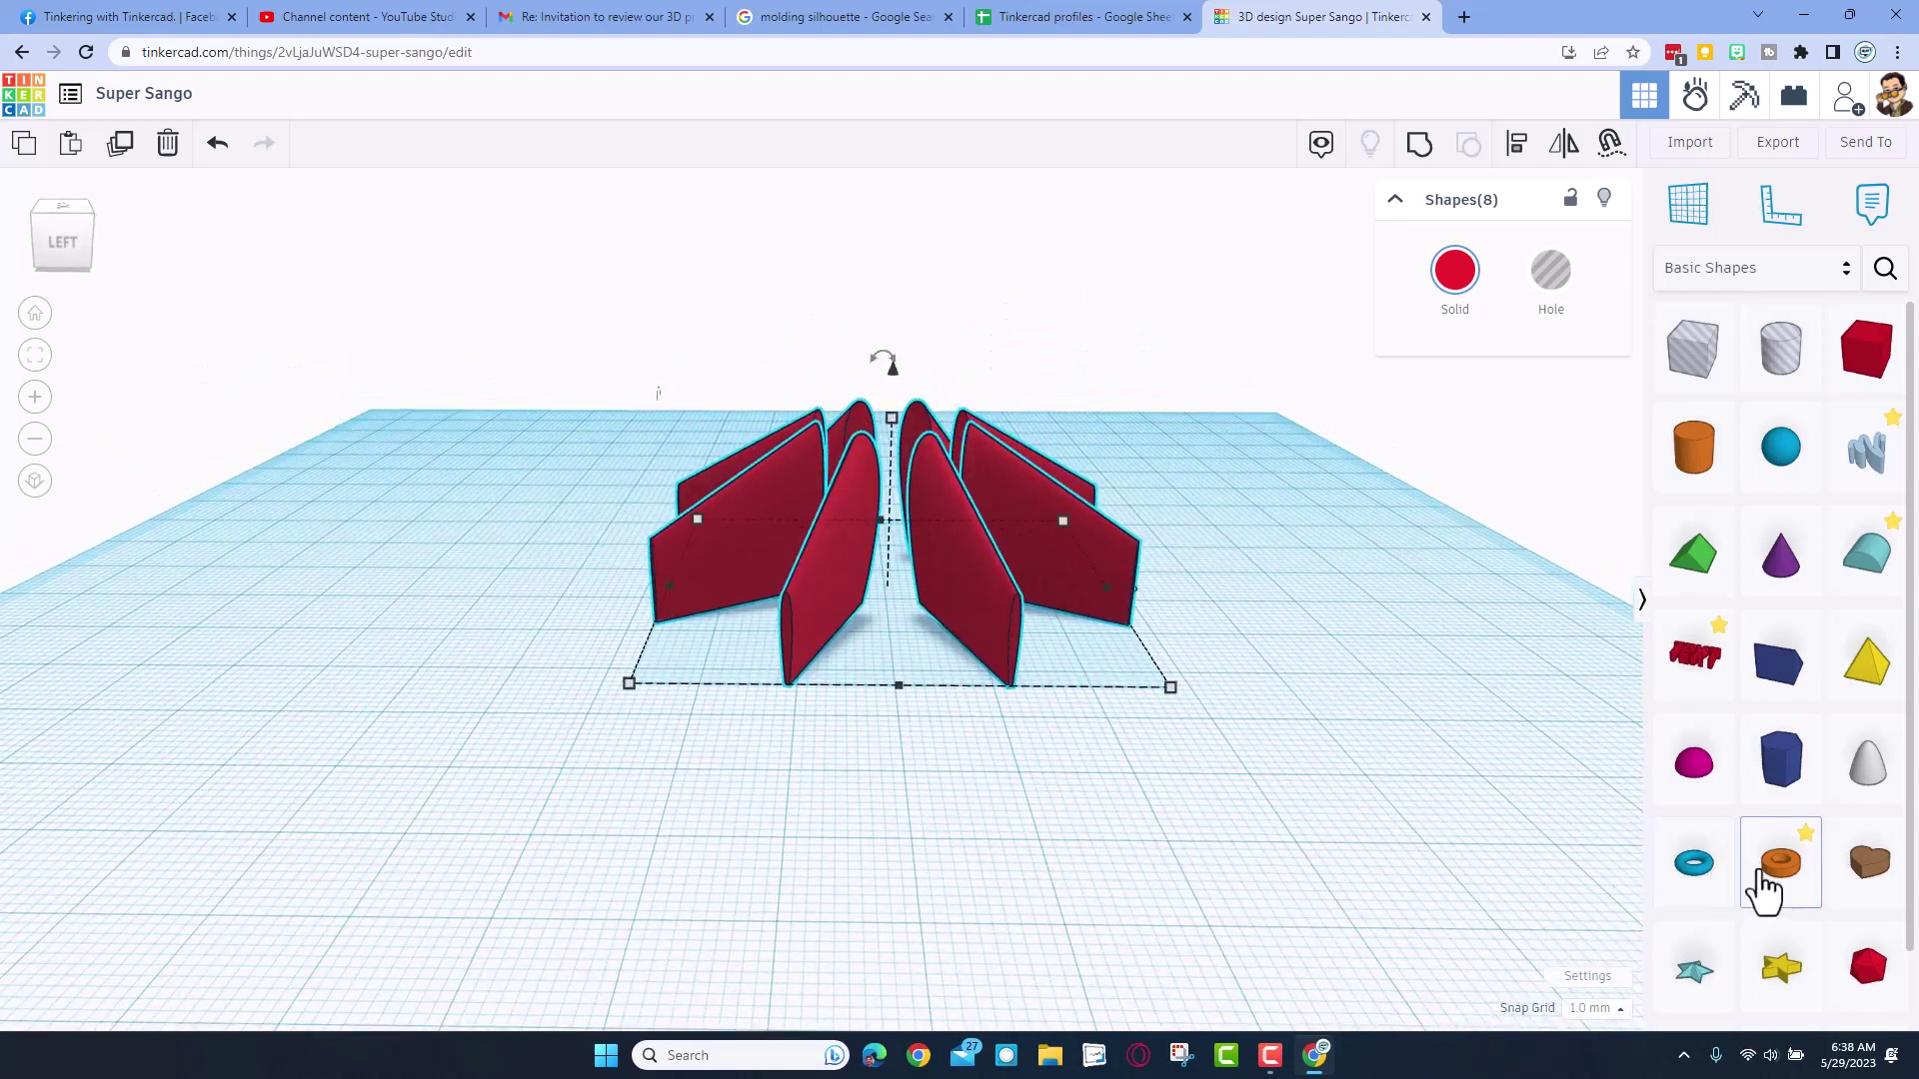
left_click_drag(1764, 890, 826, 697)
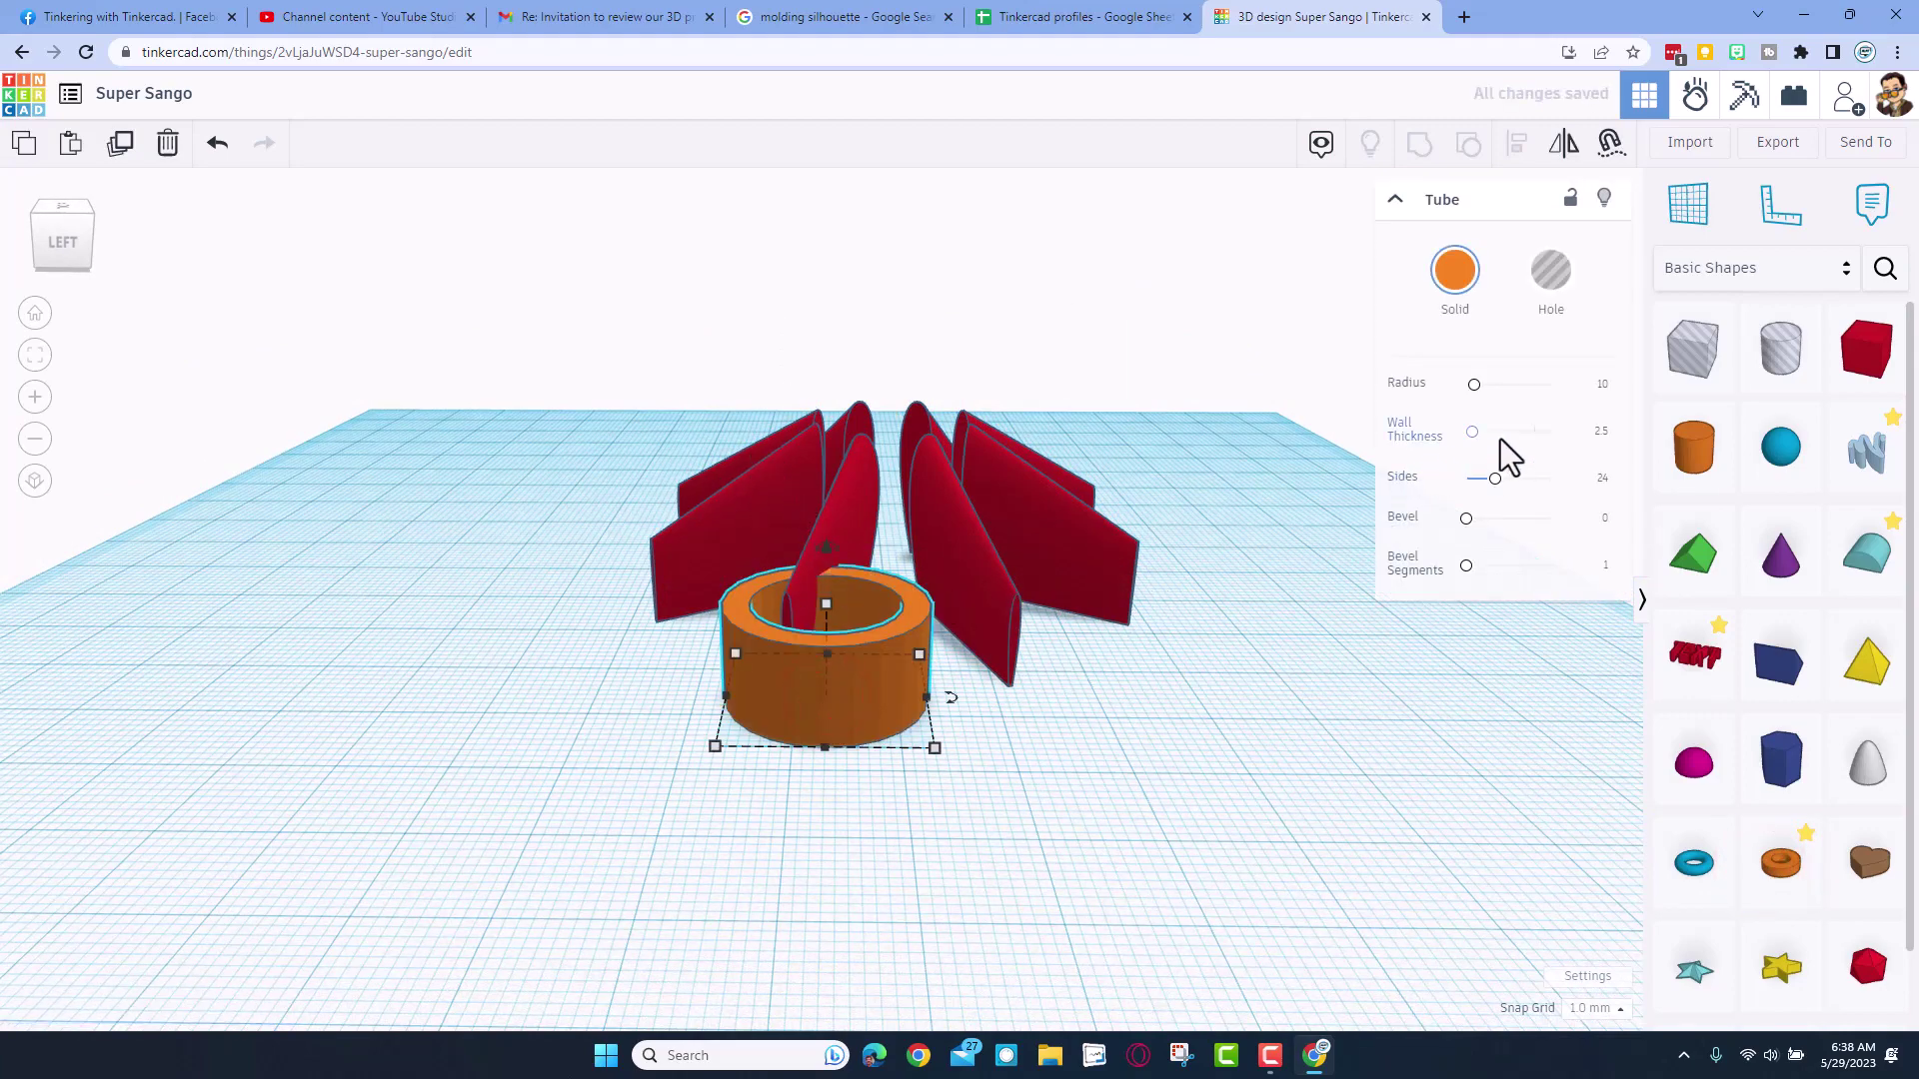
right_click_drag(1369, 530, 875, 807)
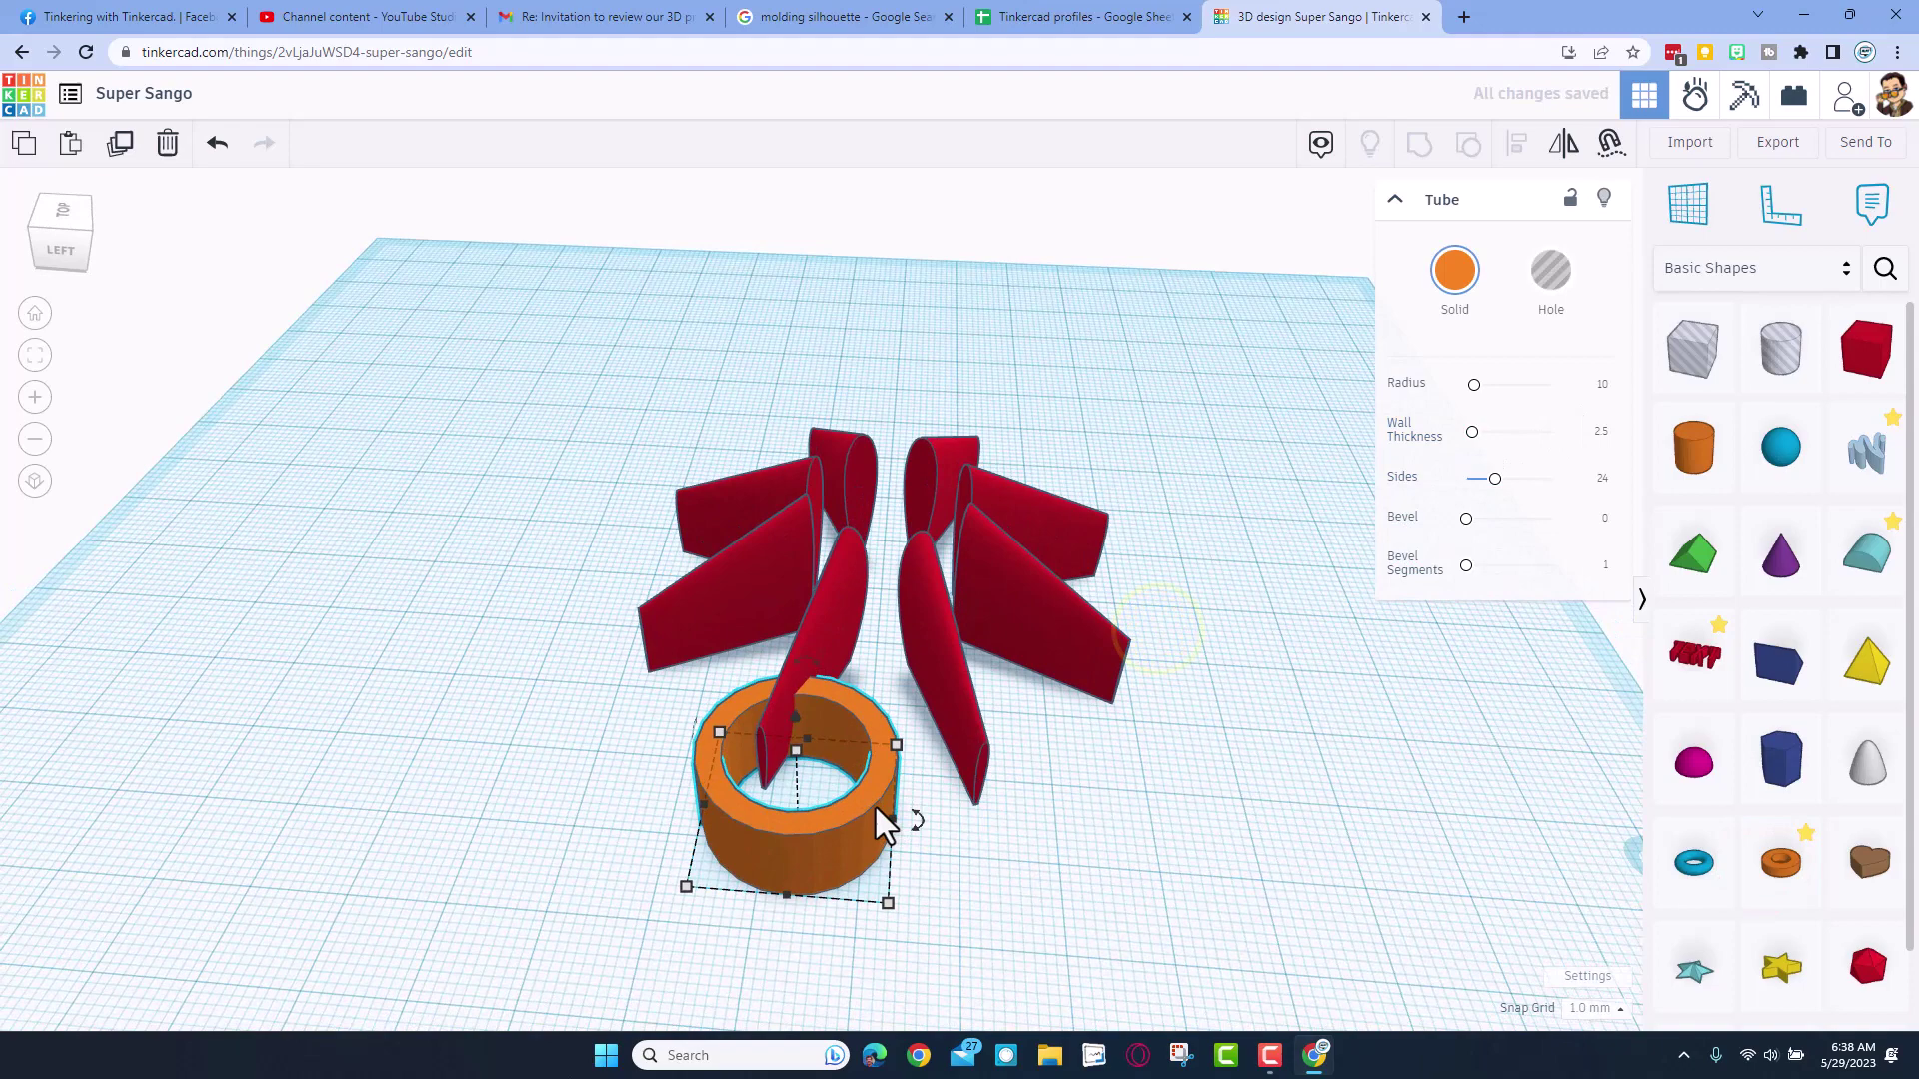
left_click_drag(871, 803, 947, 597)
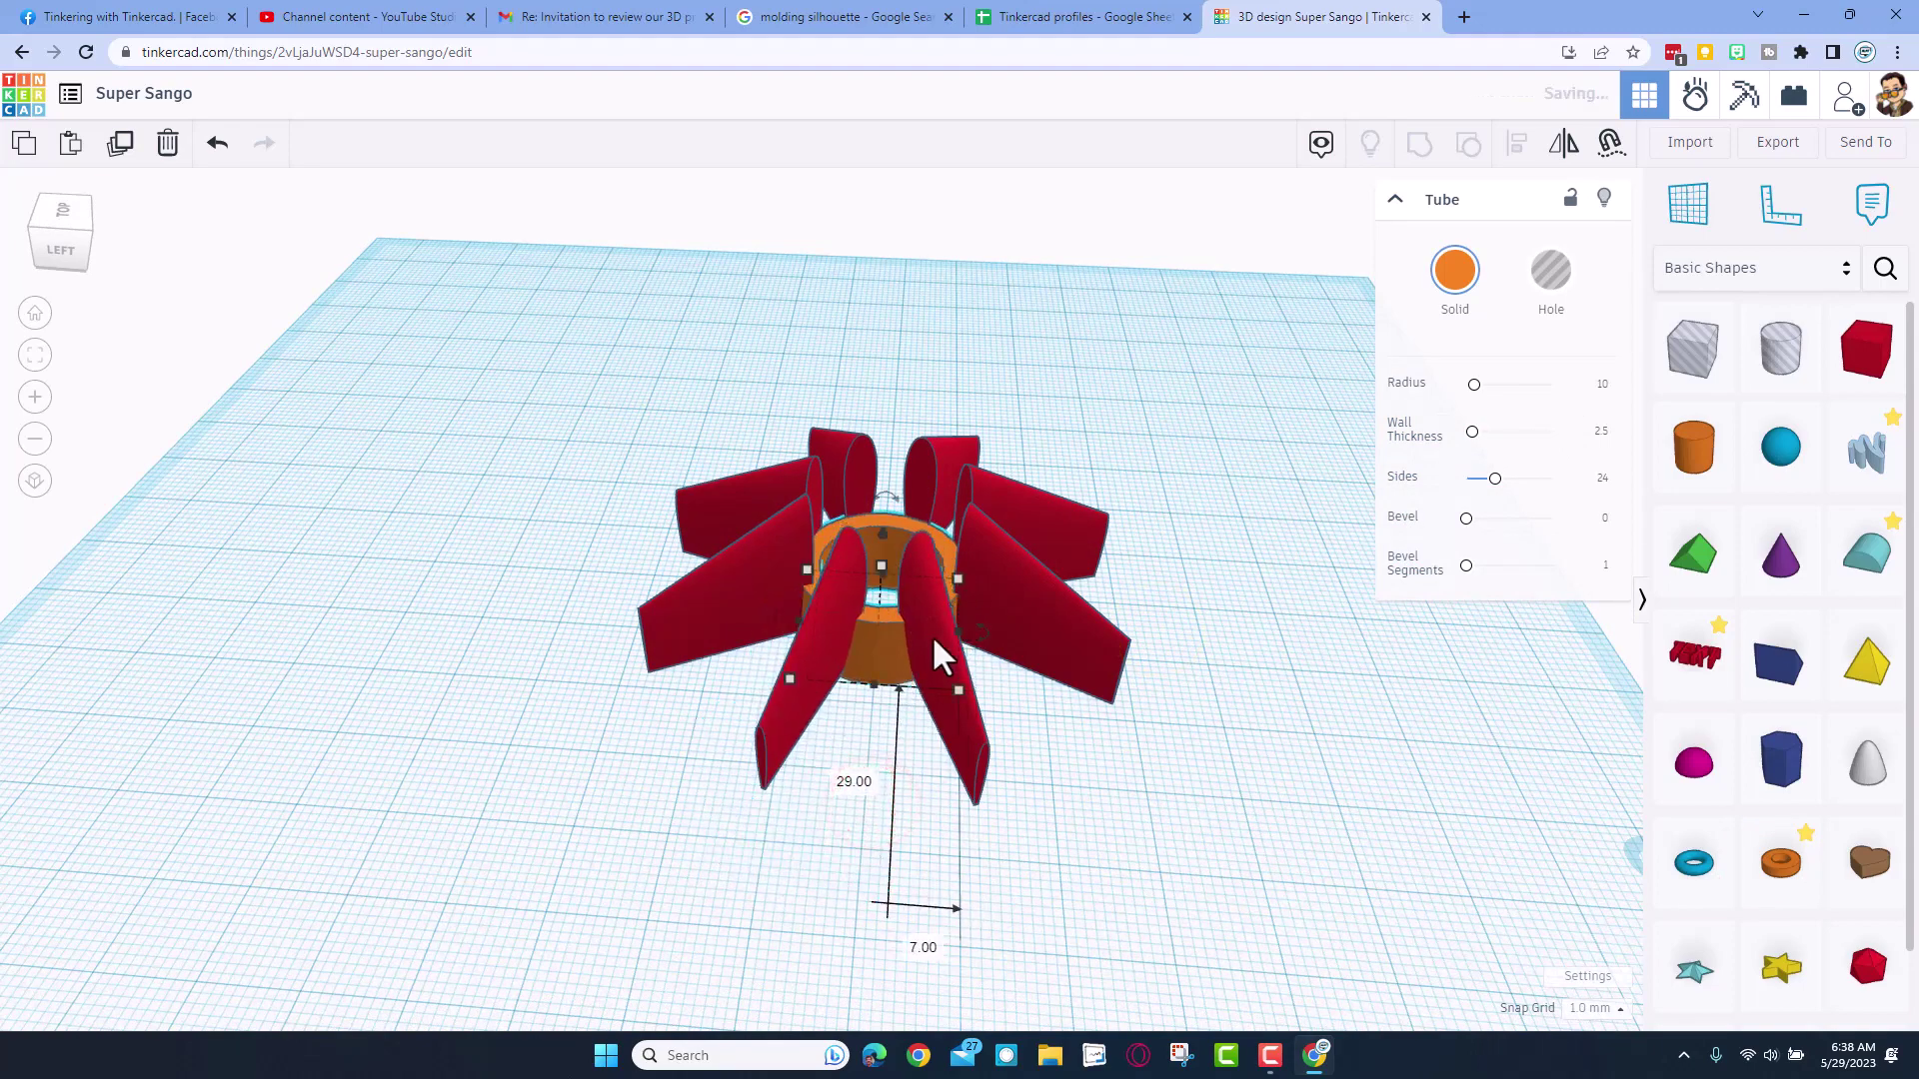
- Set the tube to radius 30 with 64 sides and a thinner wall
left_click(1596, 383)
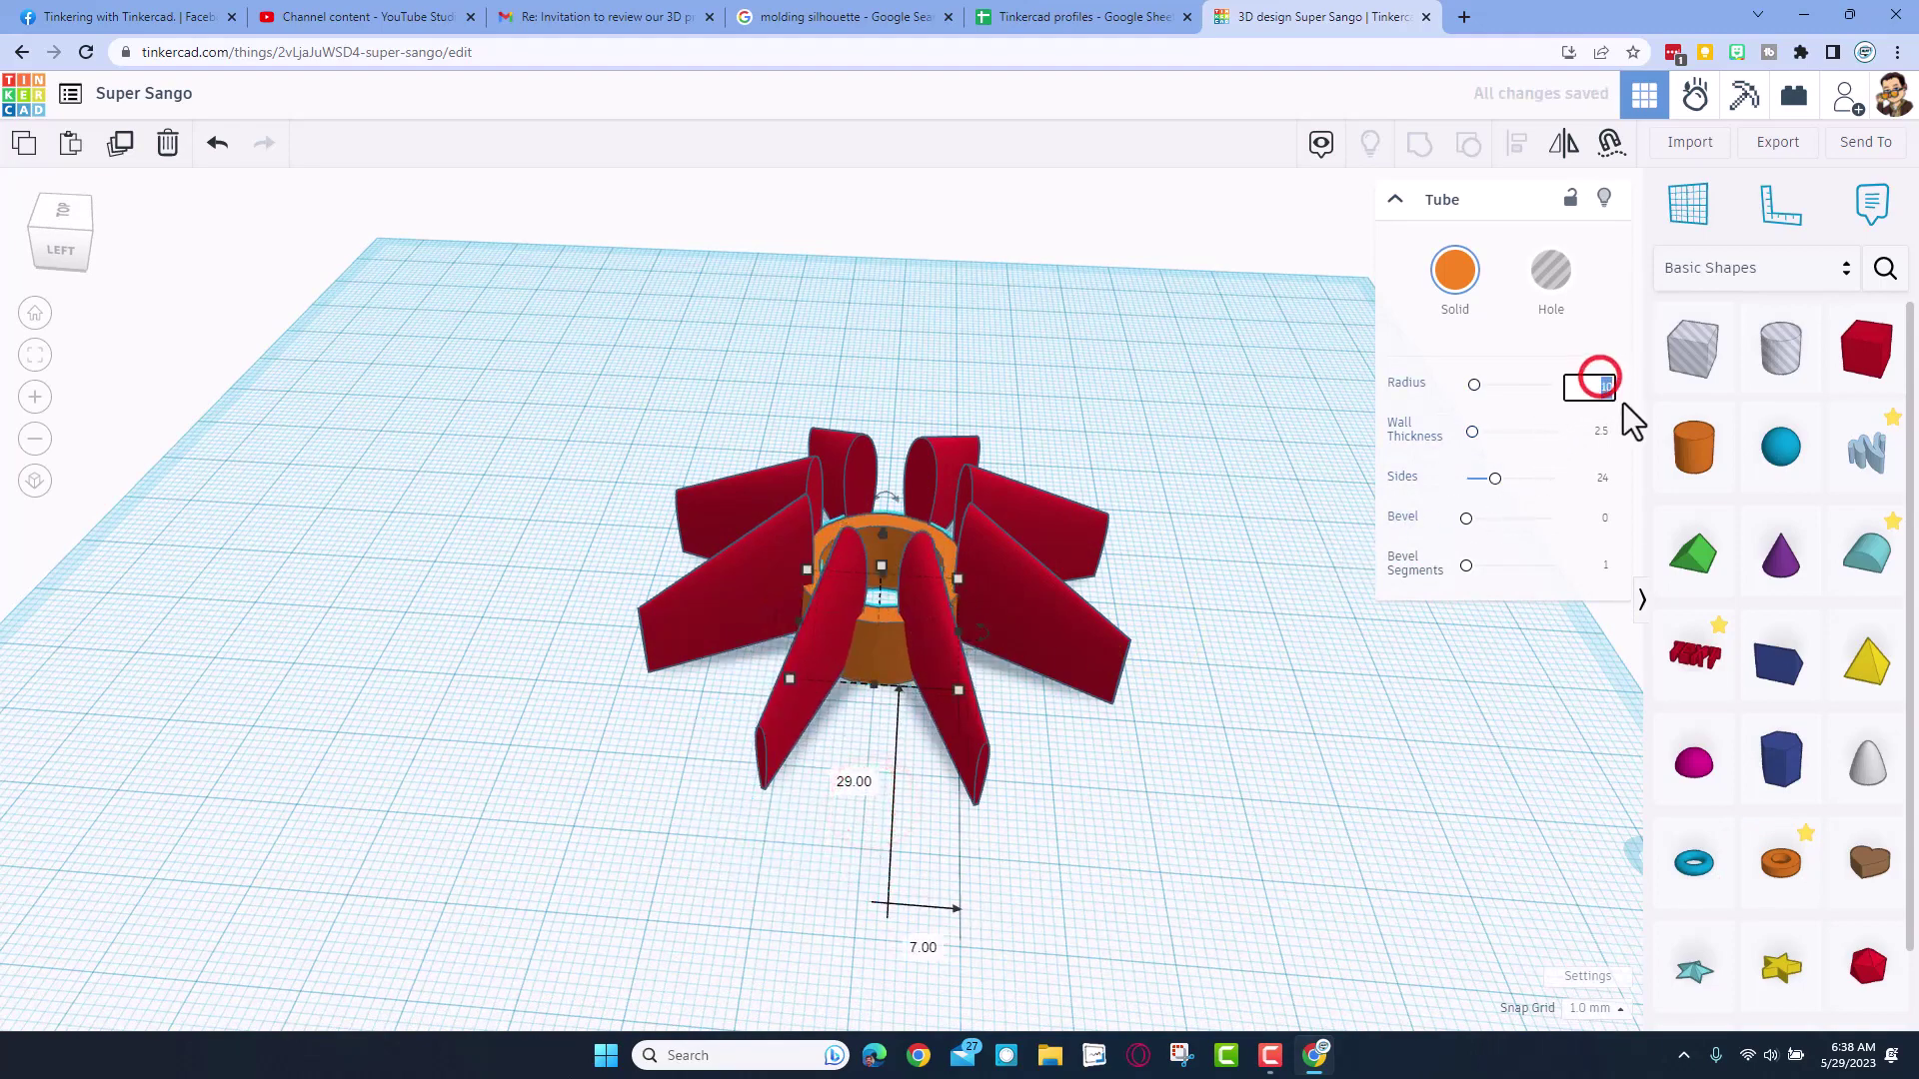
type("25")
key("Return")
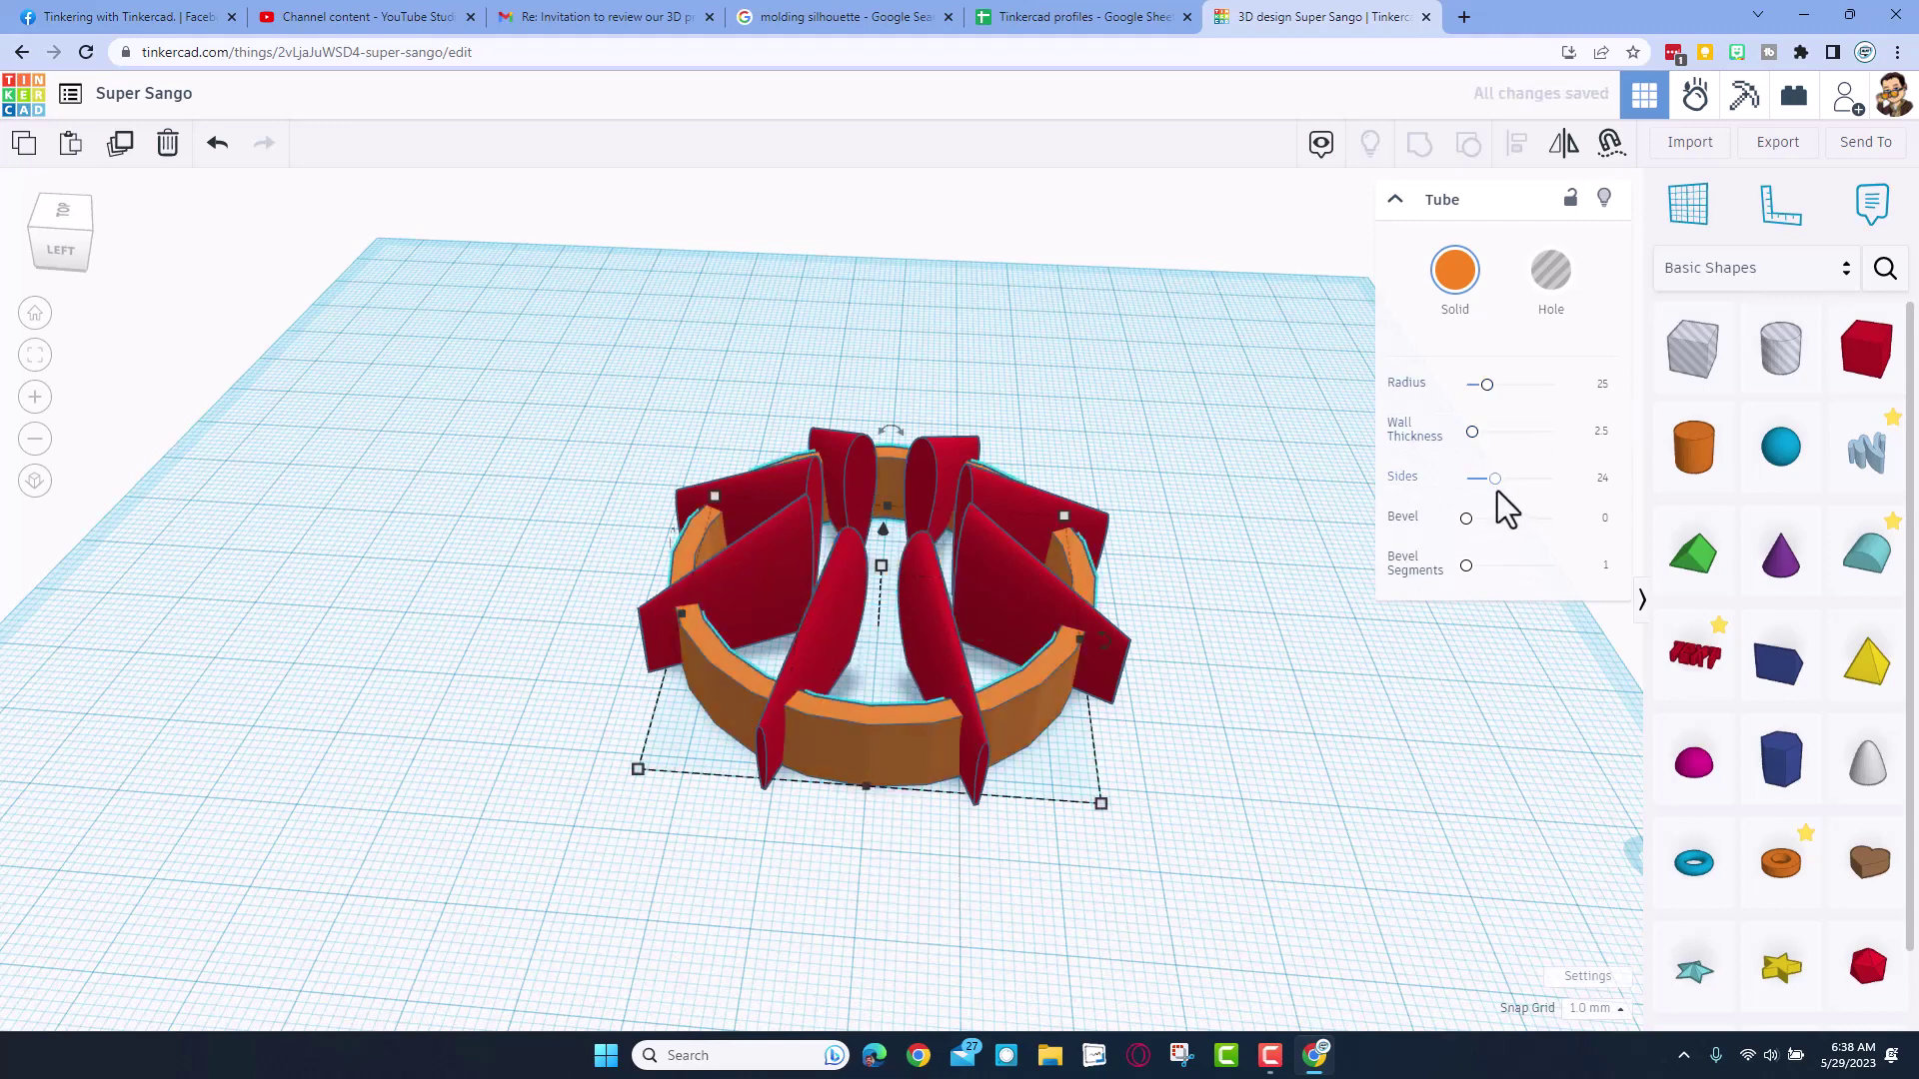
left_click_drag(1495, 478, 1596, 472)
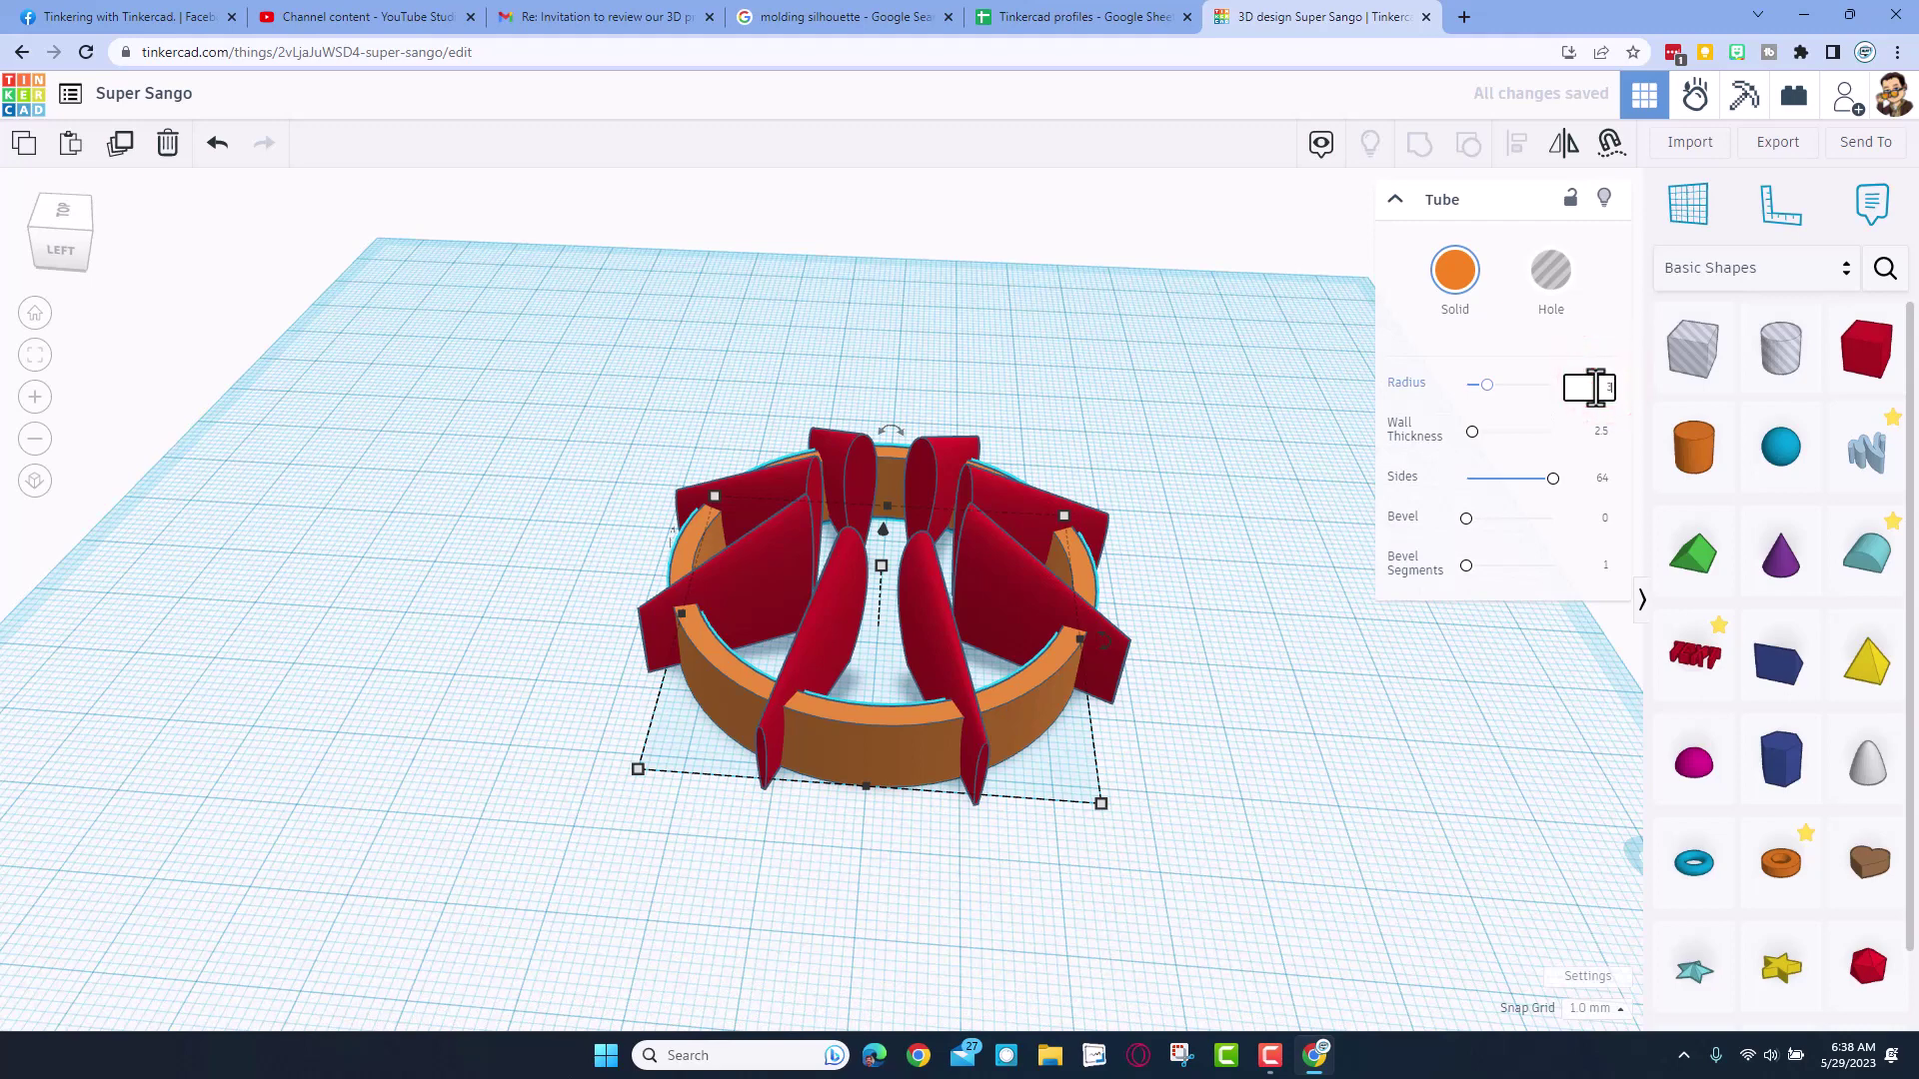
key("Return")
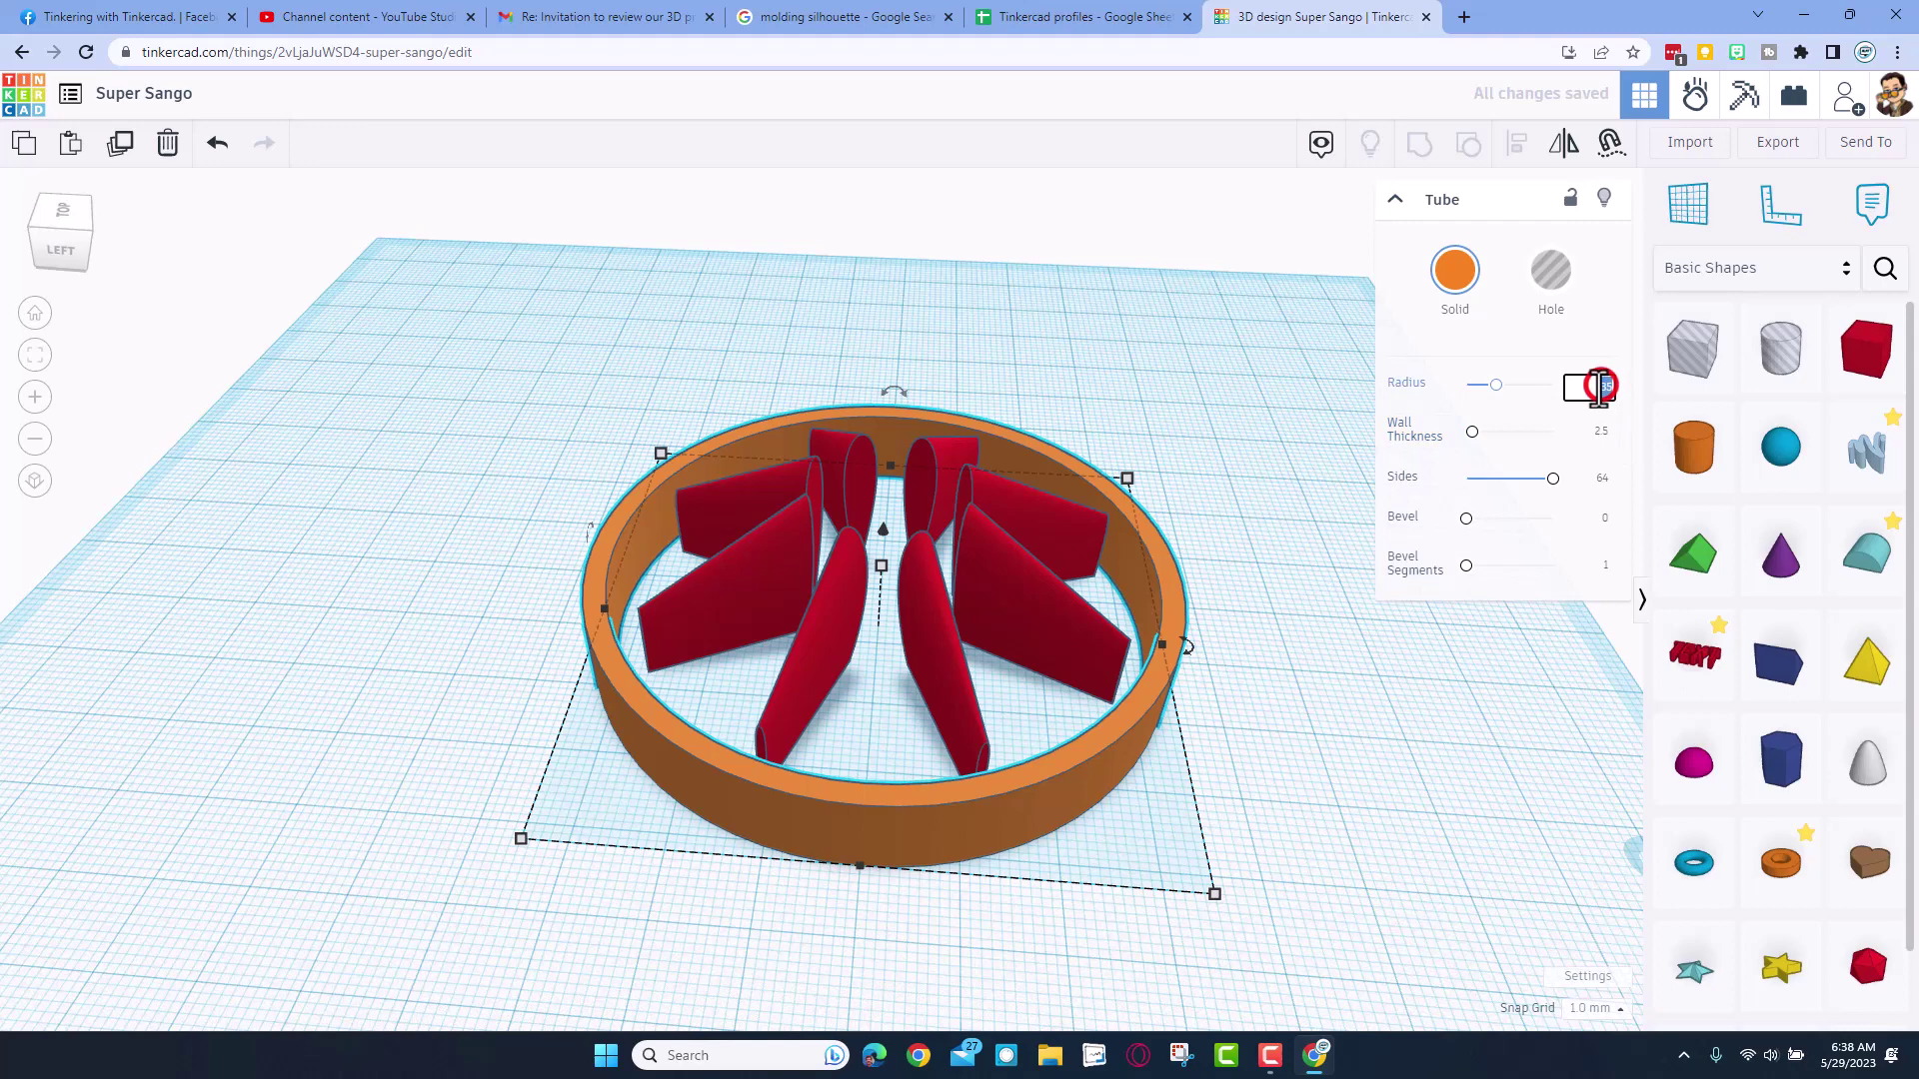
type("0")
key("Return")
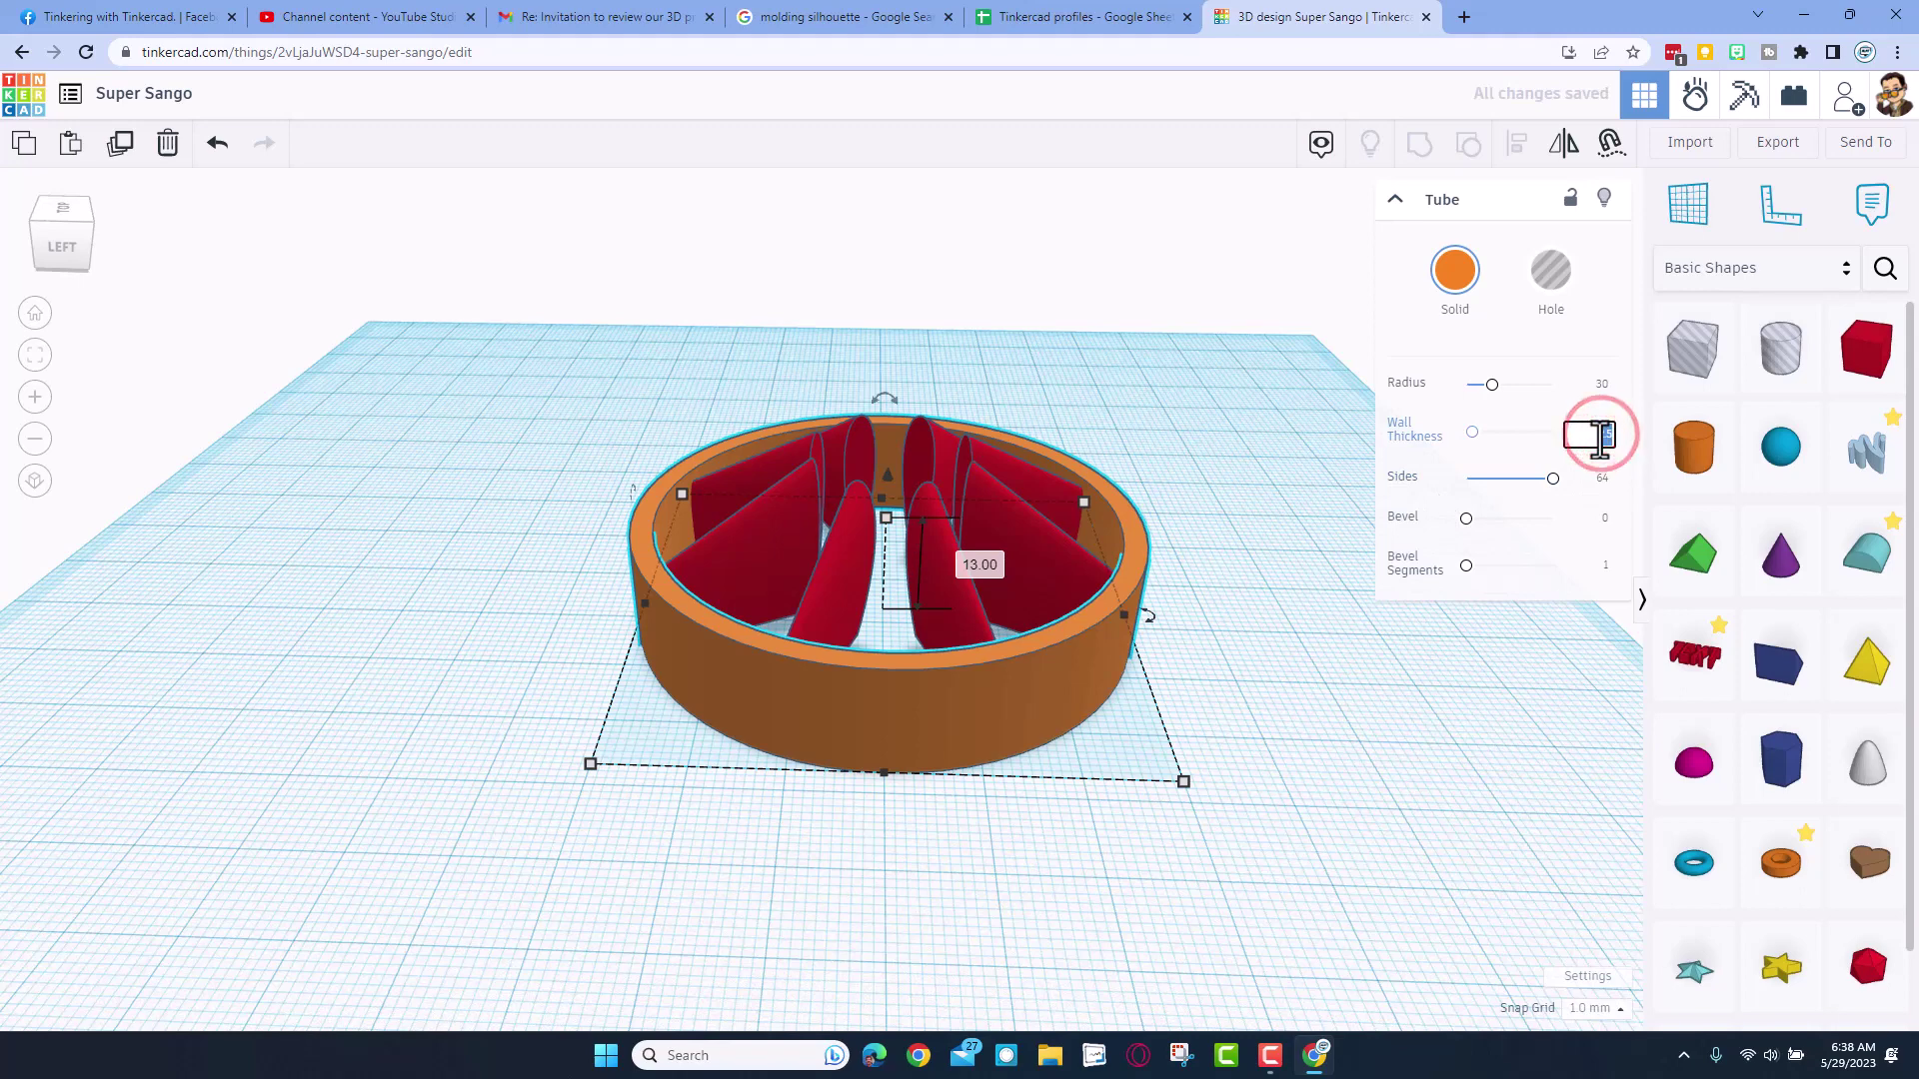
type("3")
key("Return")
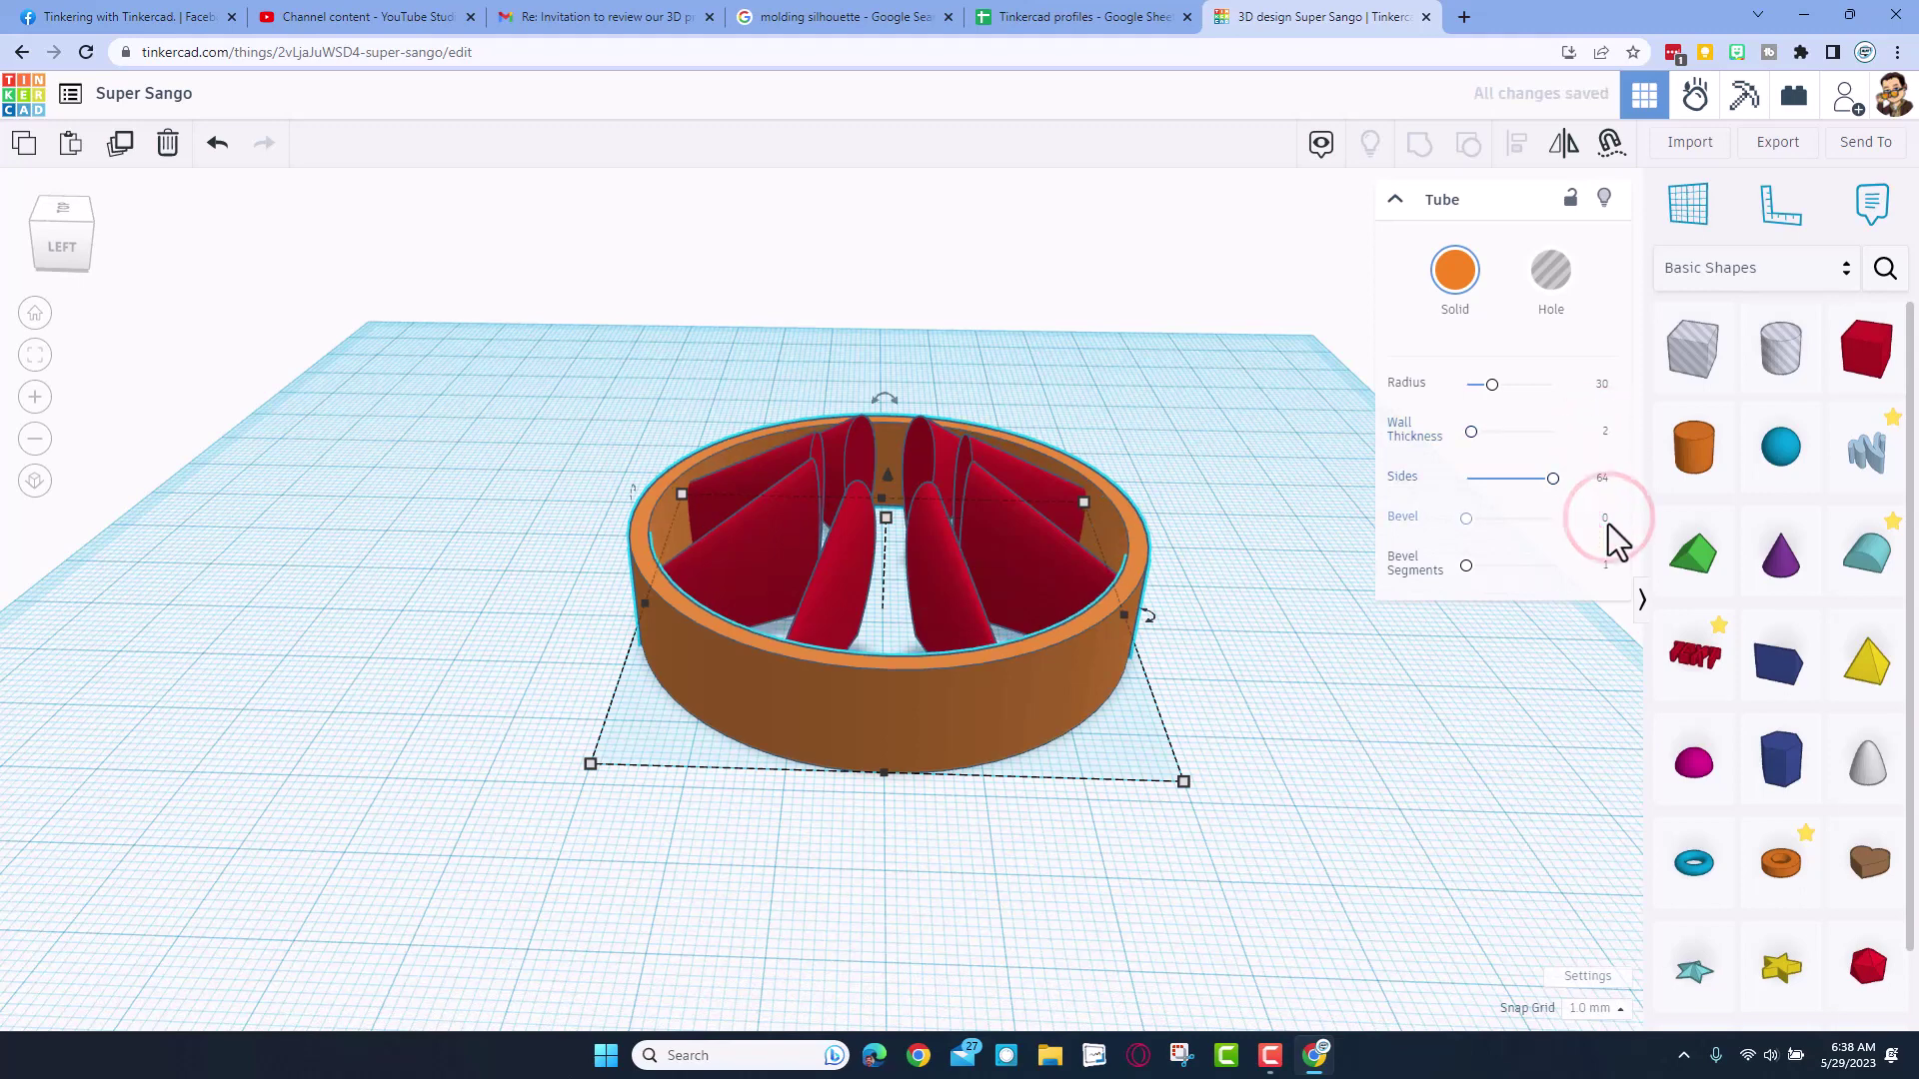
- Give the tube a bevel of 2 with 5 bevel segments
left_click(1600, 518)
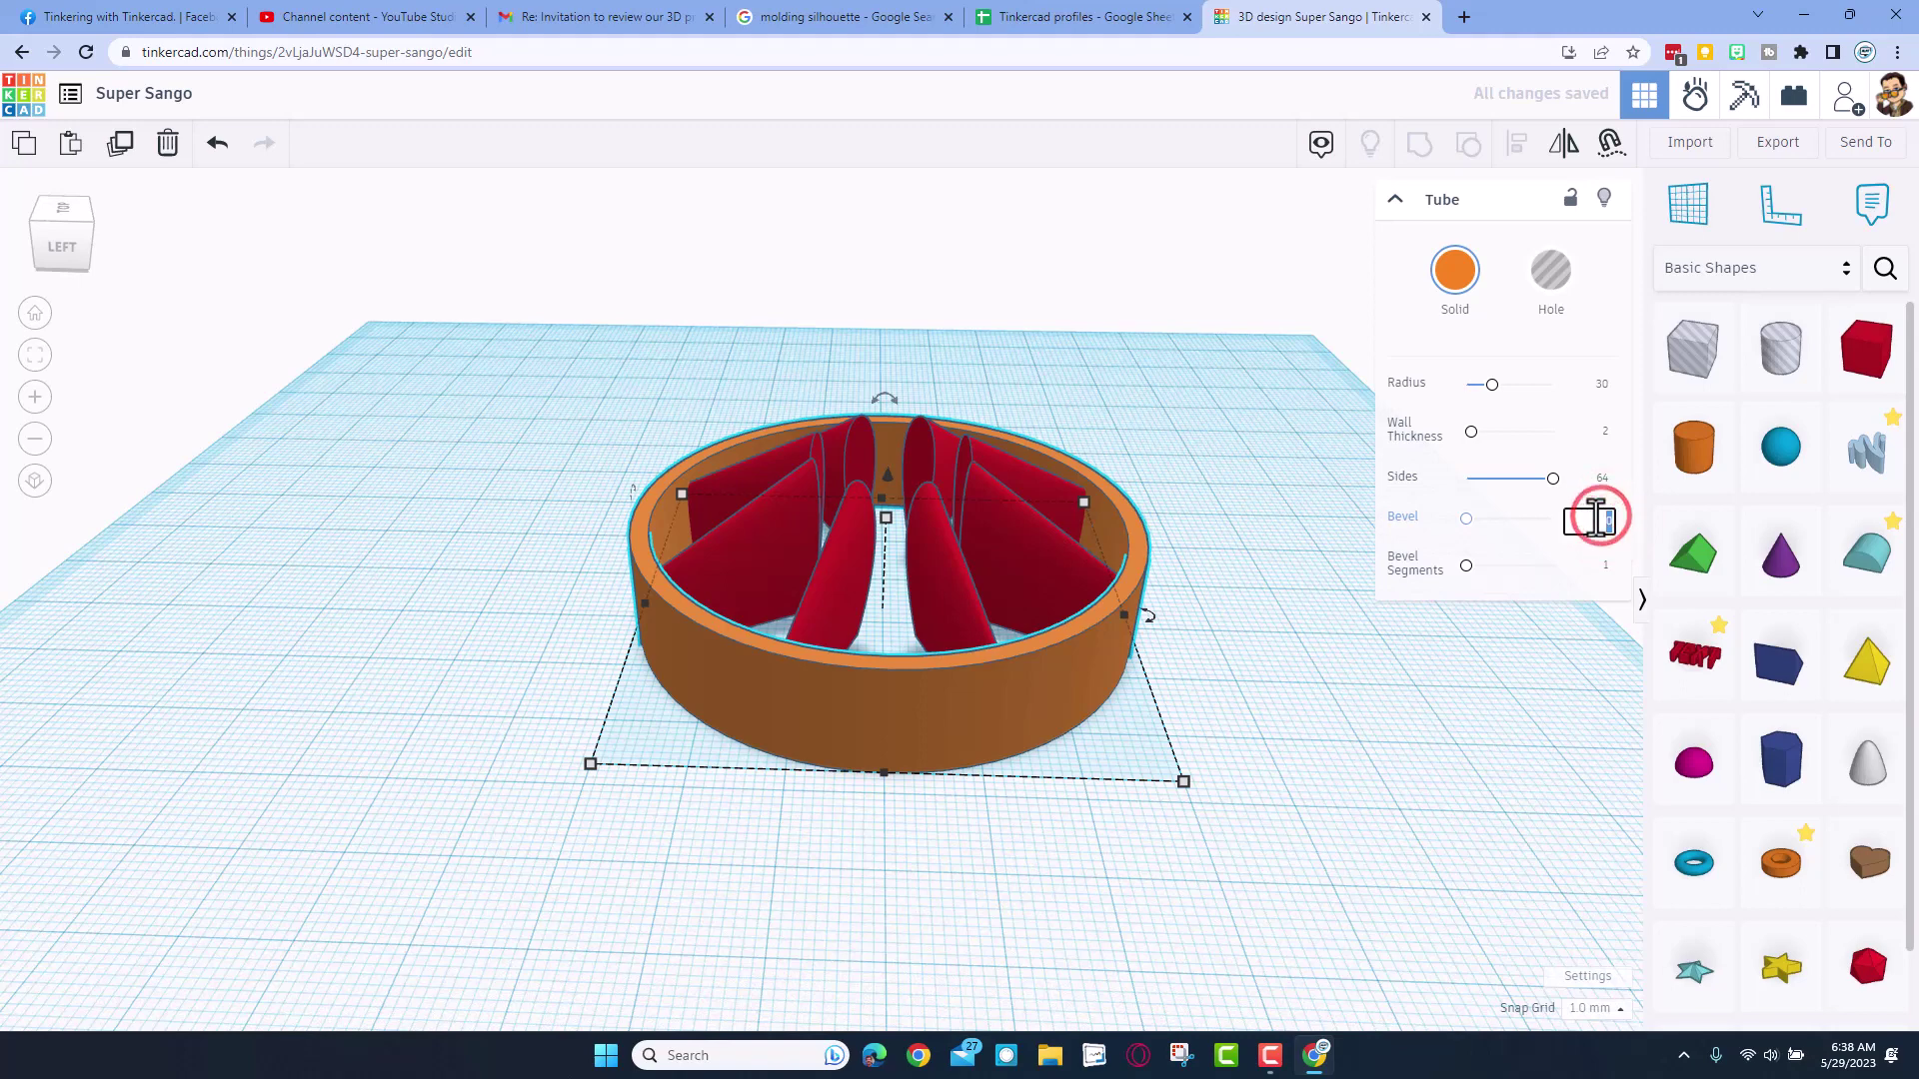
type("2")
key("Return")
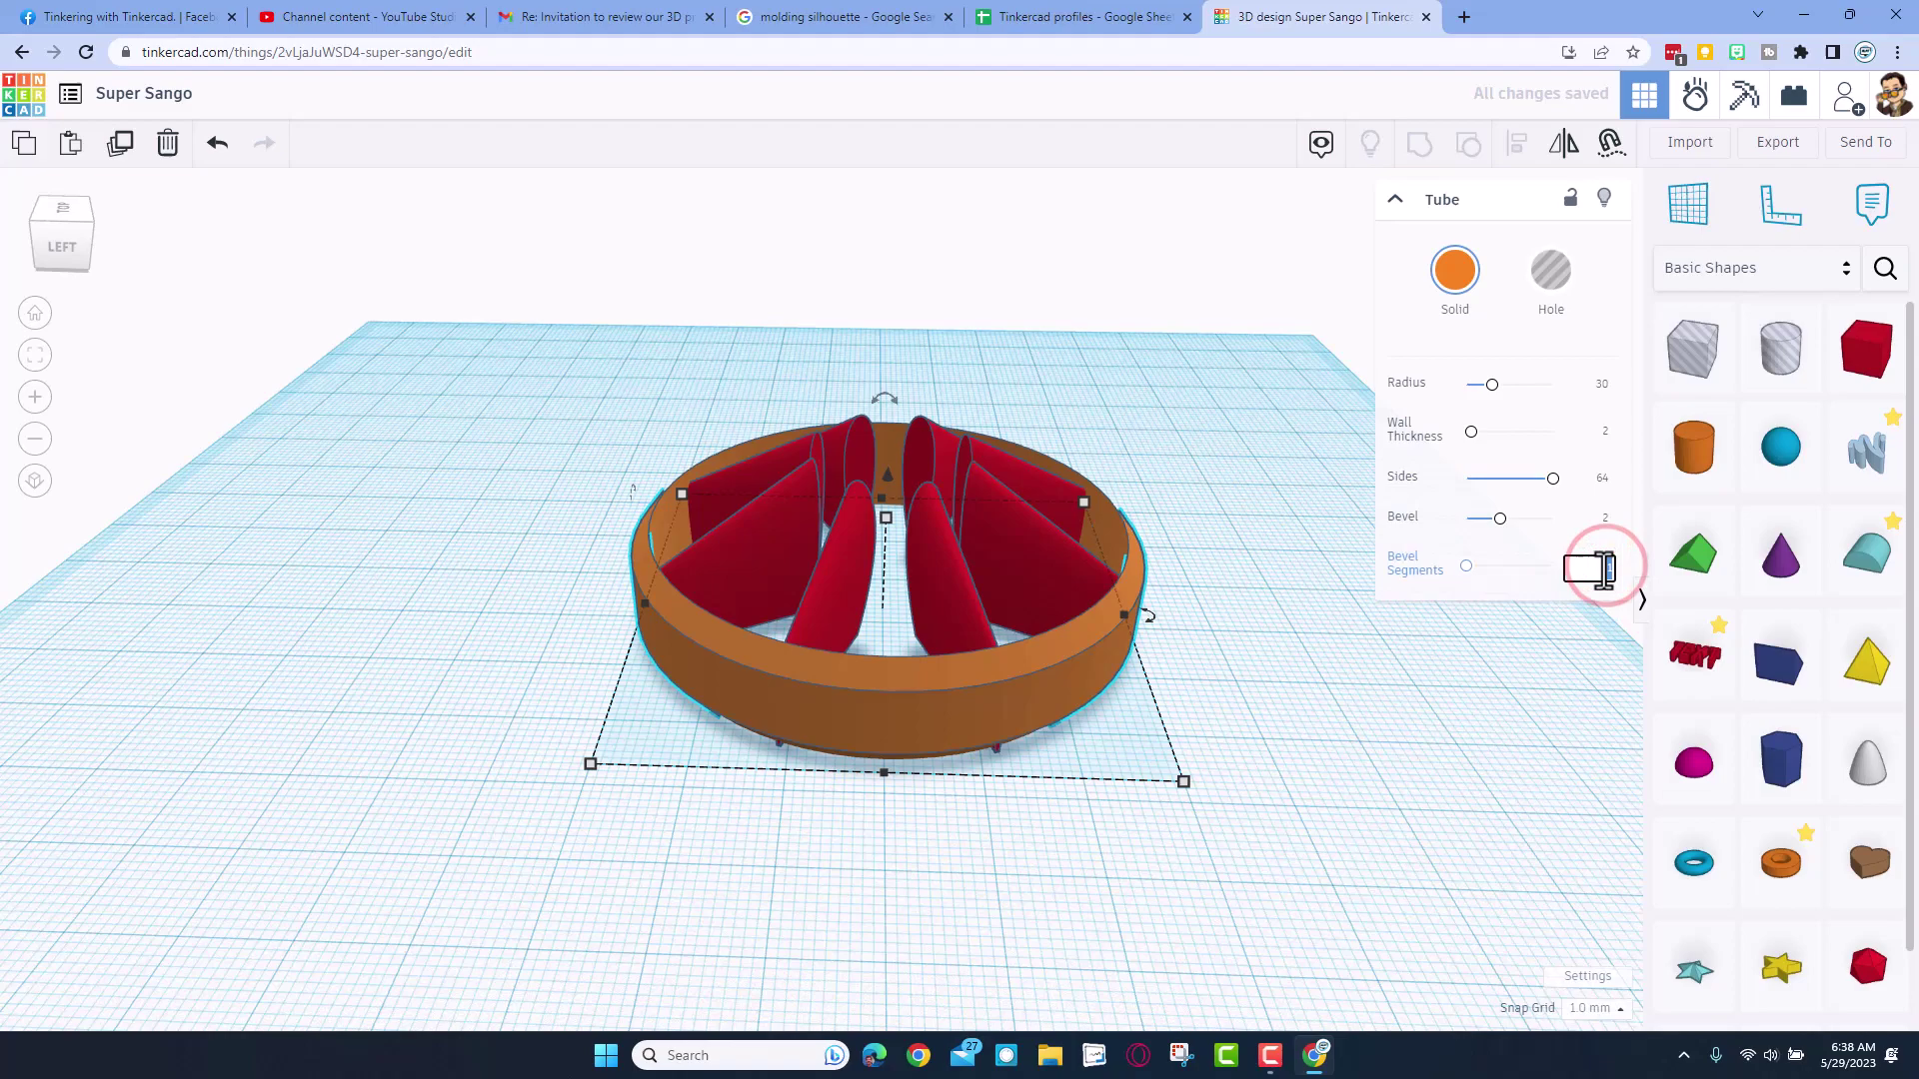
type("5")
key("Return")
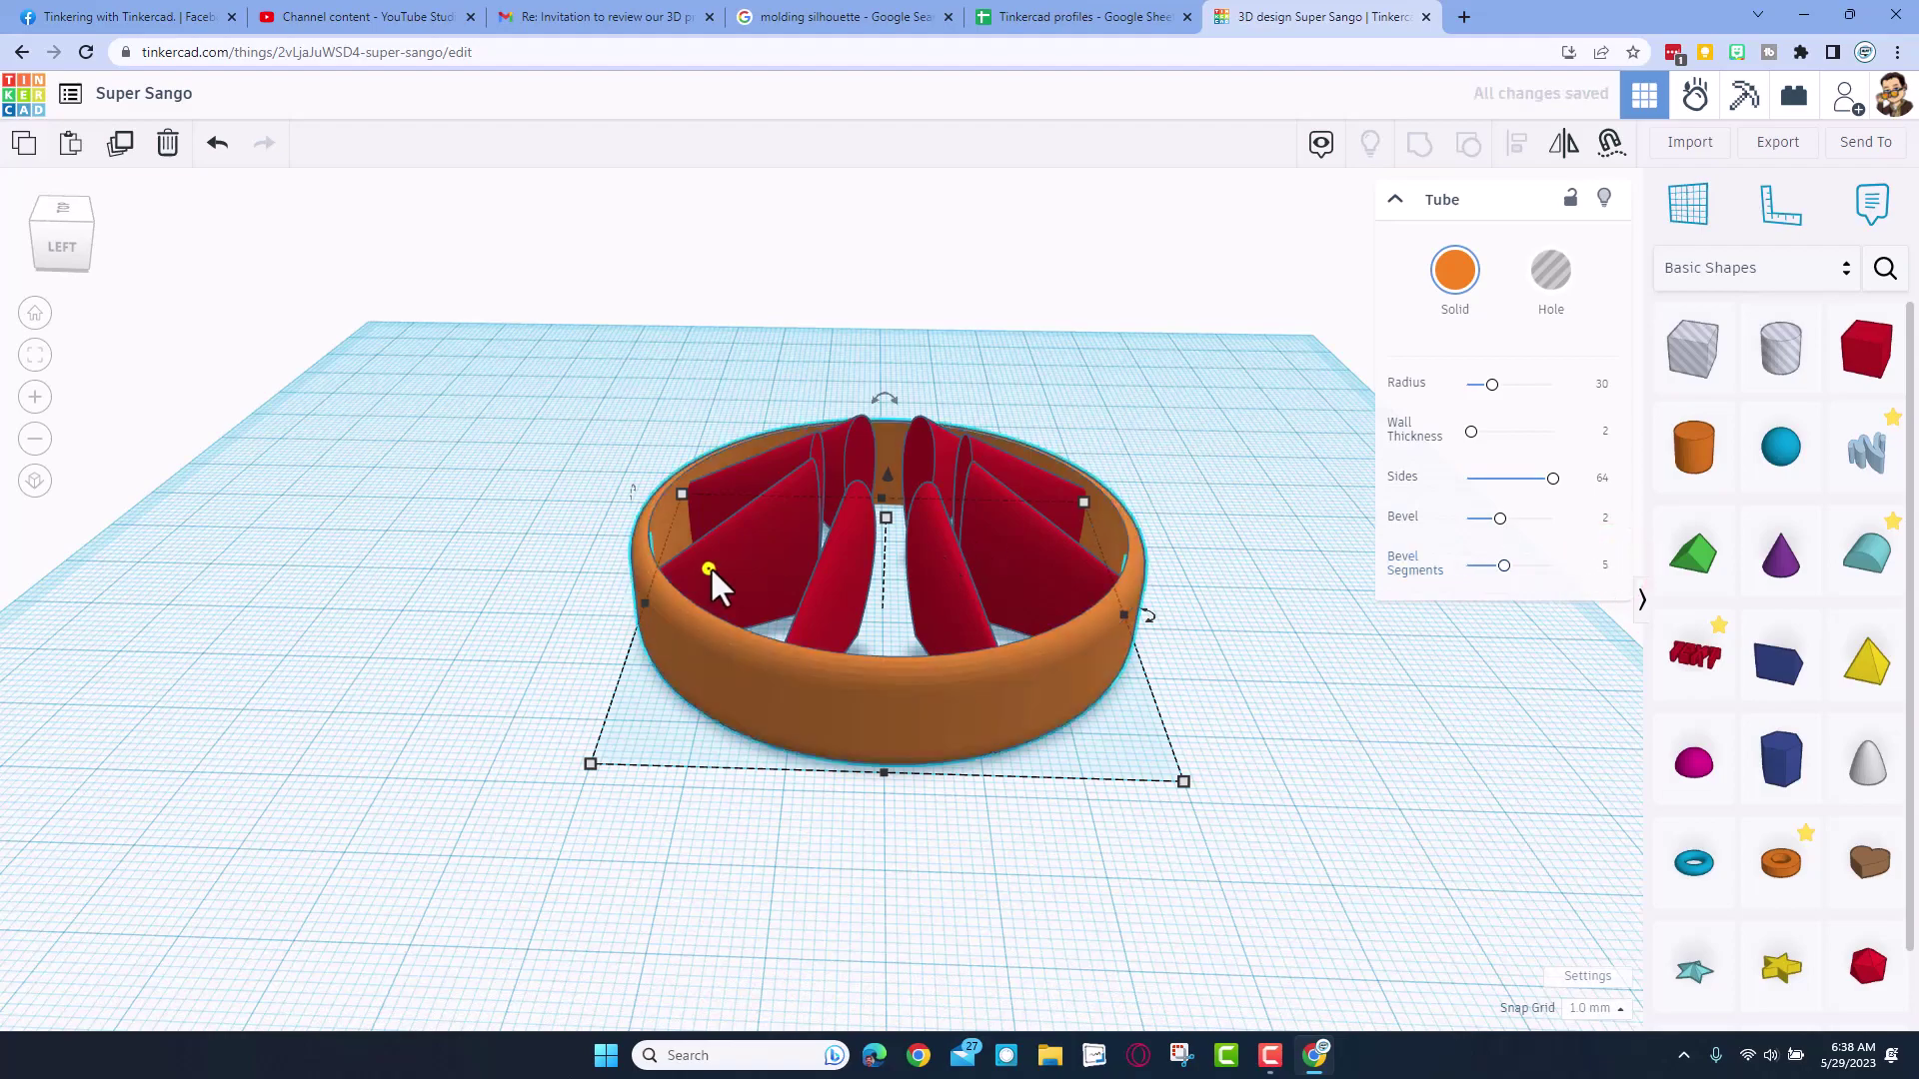
mouse_move(710, 566)
right_mouse_down()
mouse_move(1043, 563)
mouse_move(593, 530)
mouse_move(700, 687)
mouse_move(741, 585)
right_mouse_up()
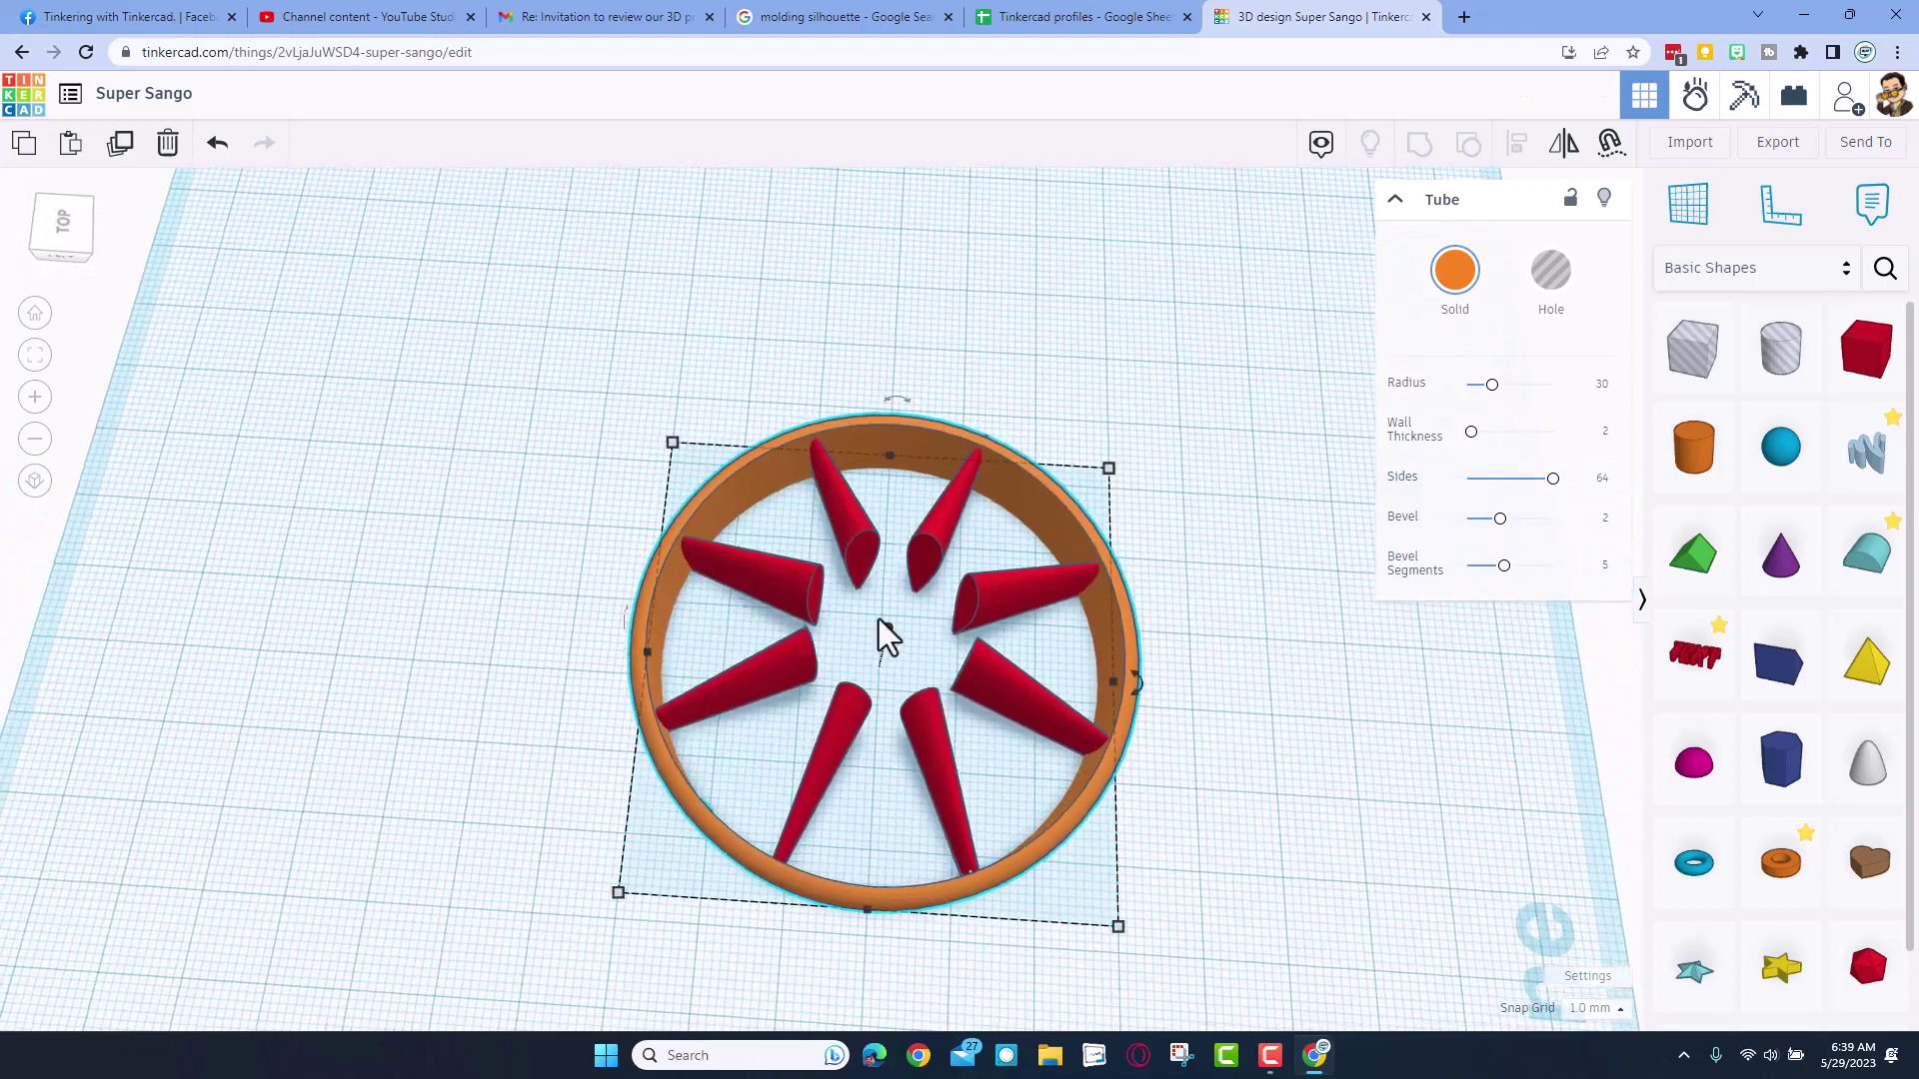
- Group the eight red wings into one shape
left_click(904, 624)
right_click_drag(904, 624, 800, 562)
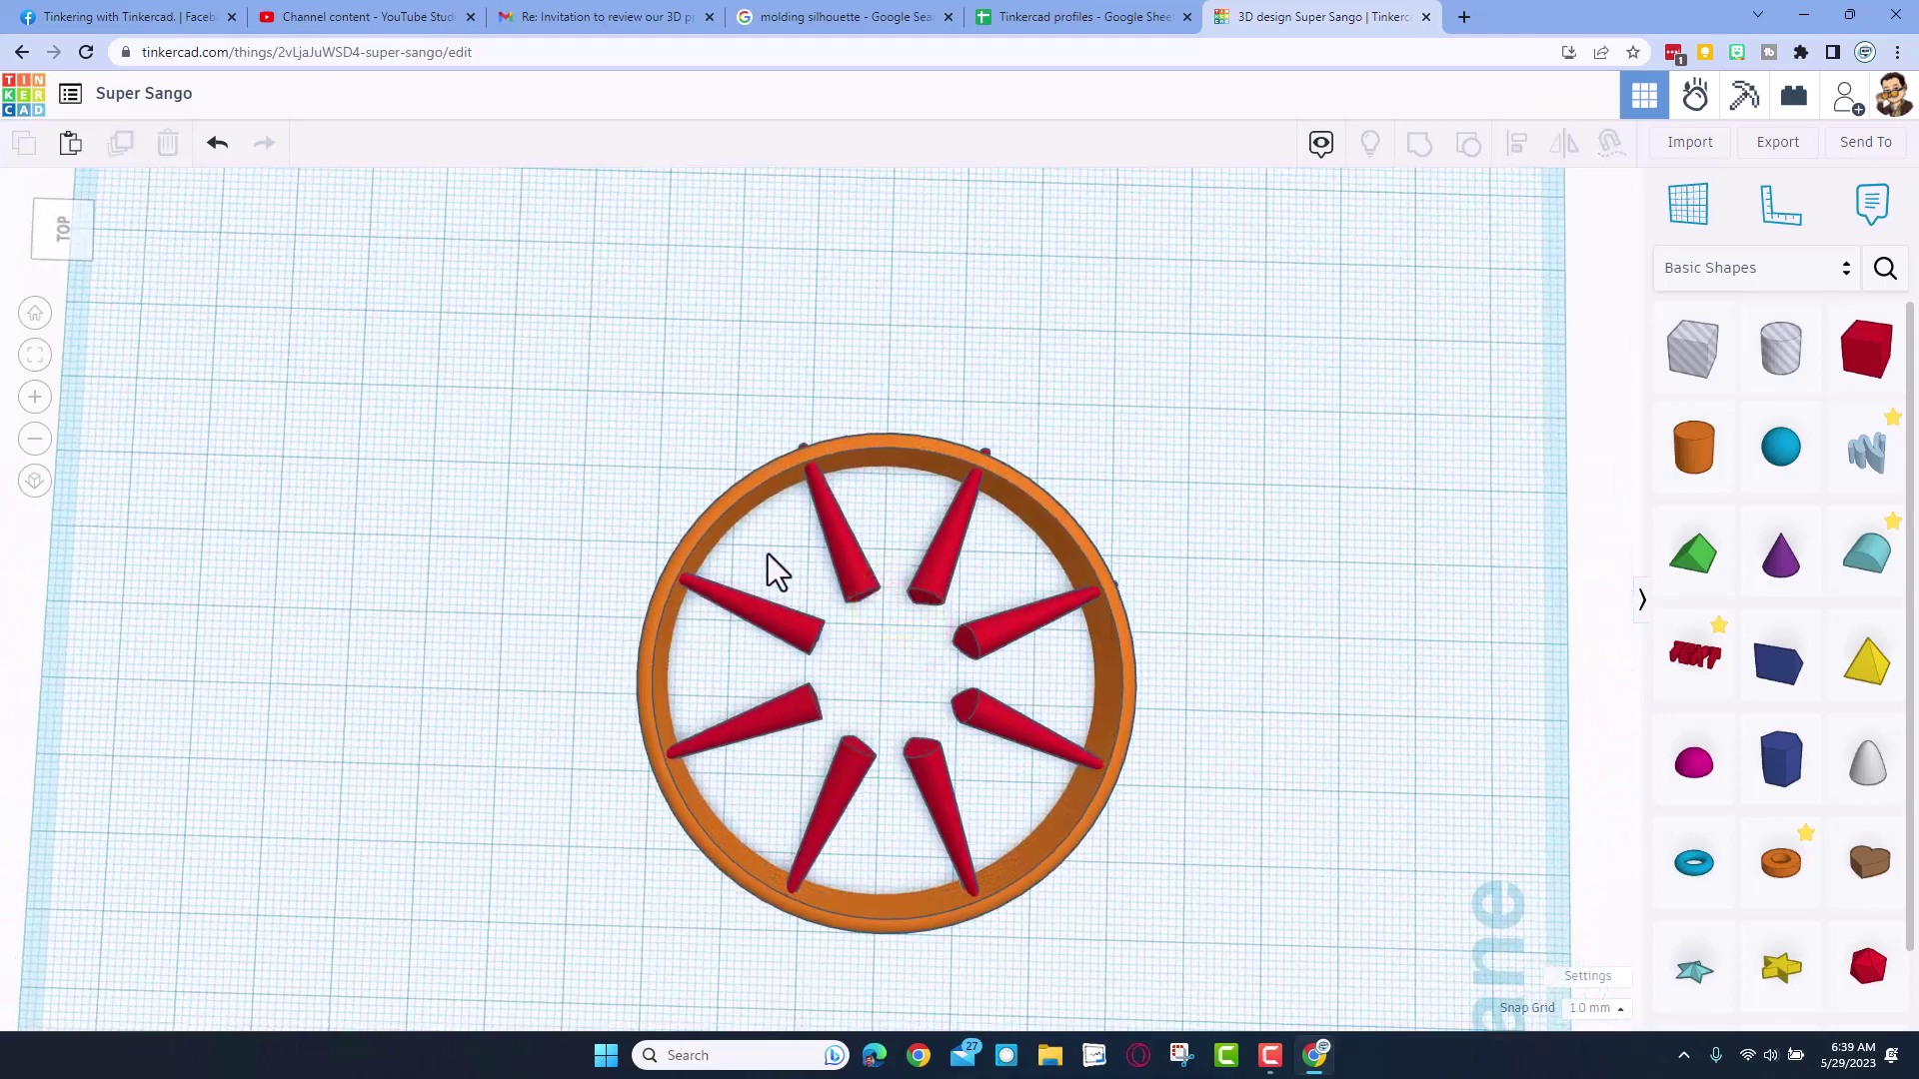
left_click_drag(765, 552, 992, 775)
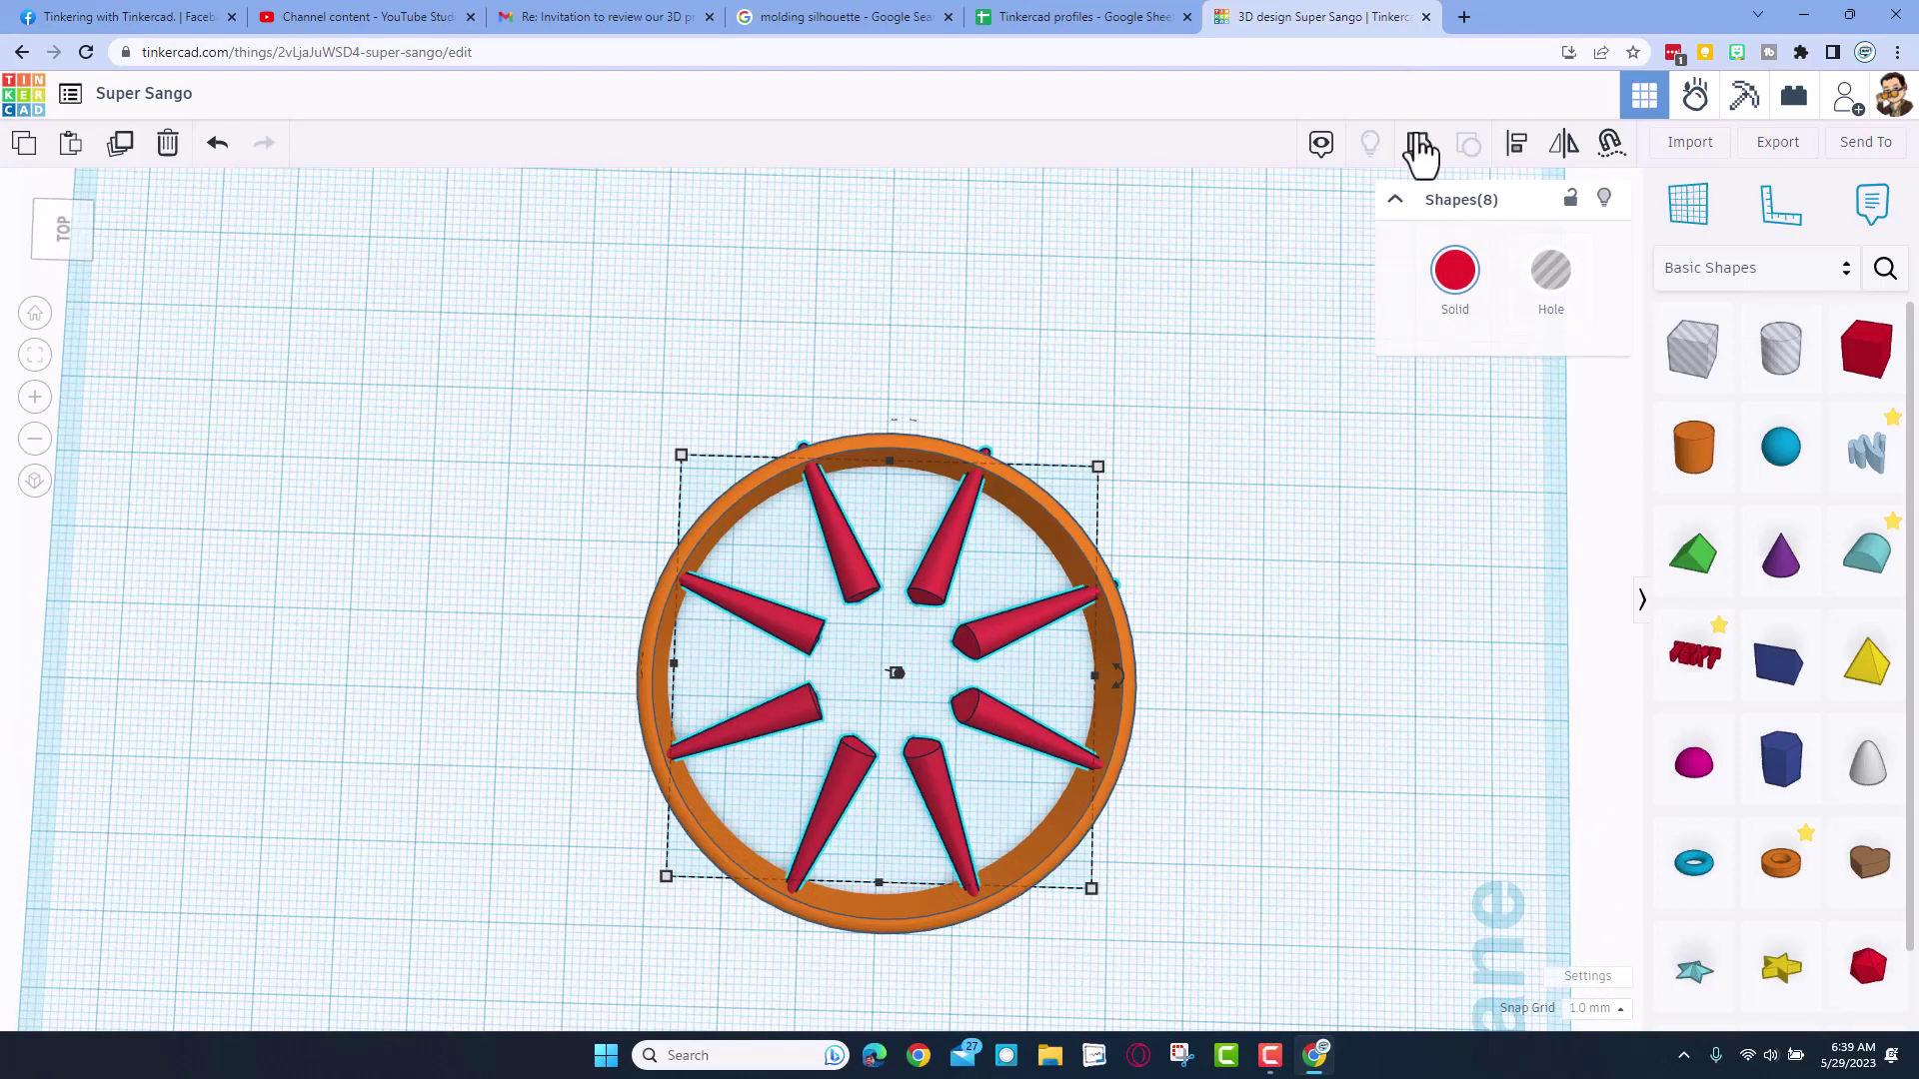
key("ctrl+g")
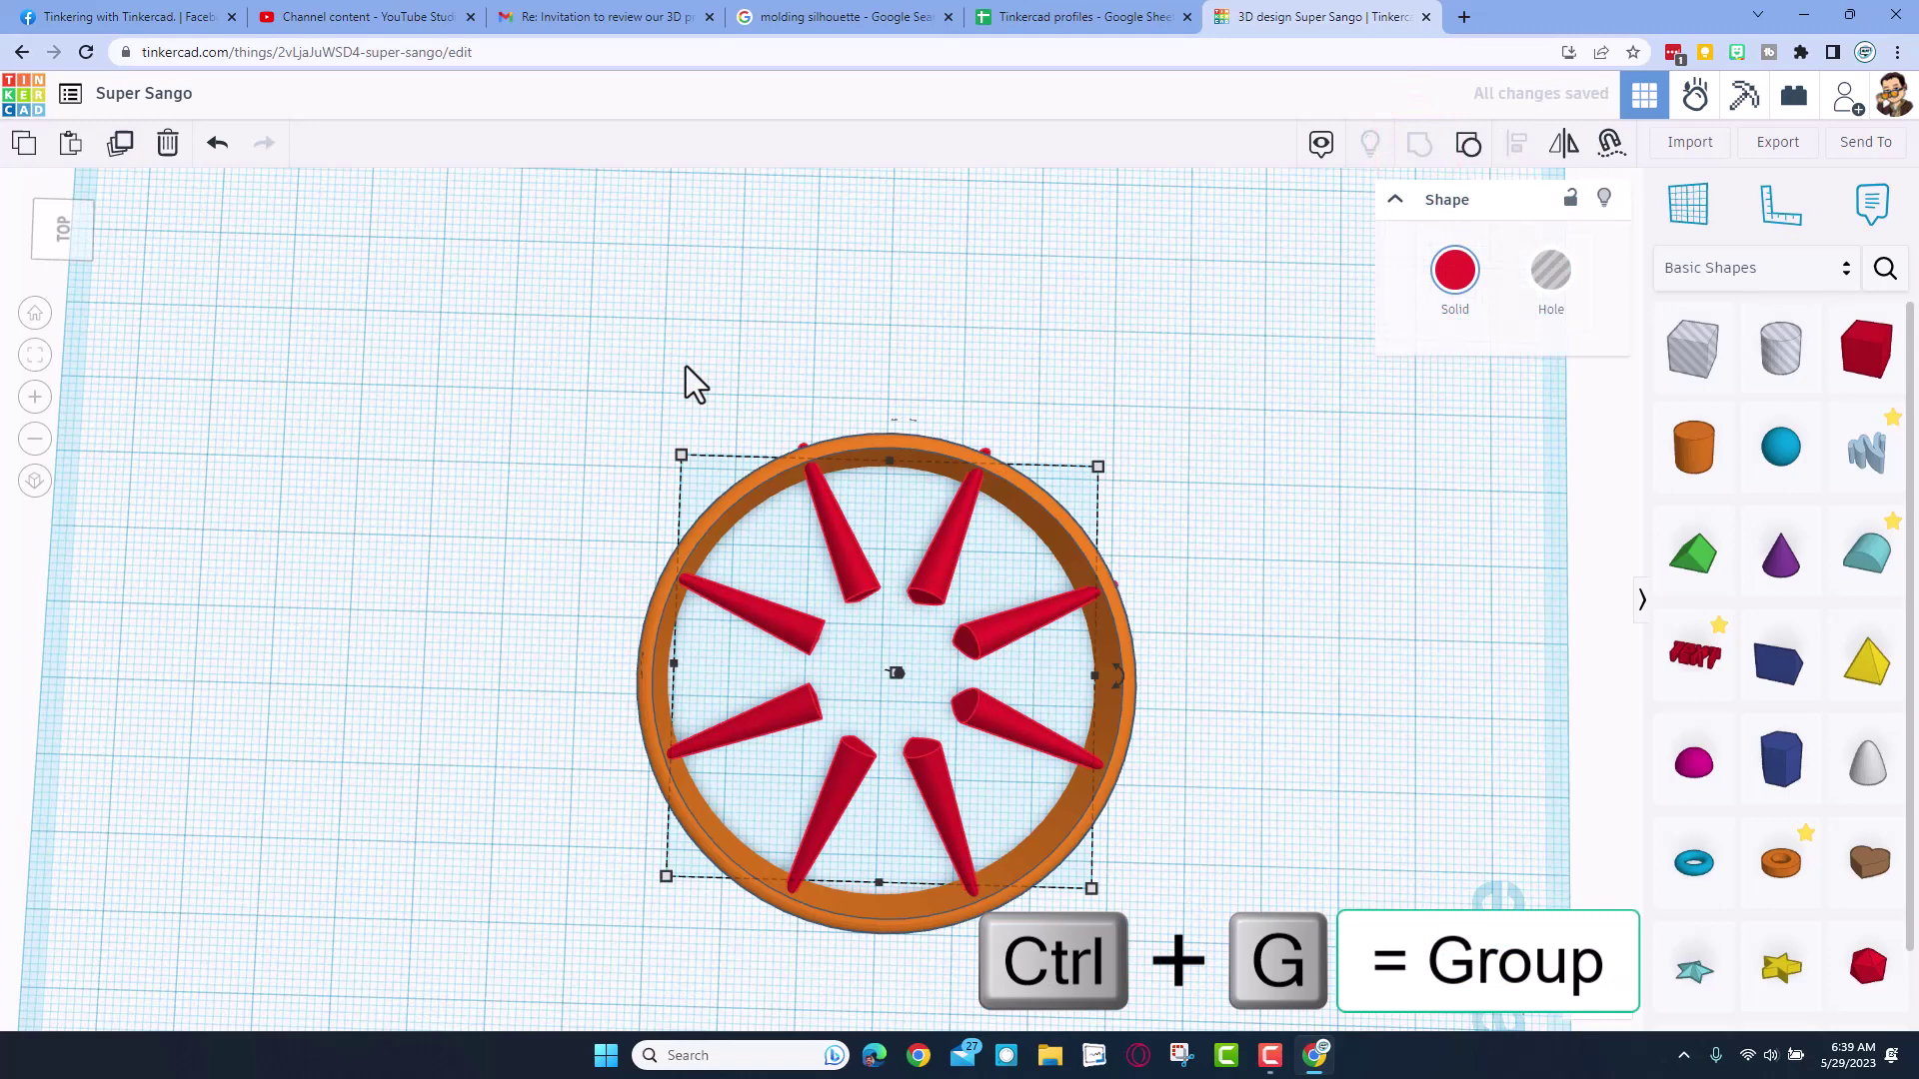
- Centre the wing group and the ring on both horizontal axes
left_click(686, 367)
left_click_drag(523, 362, 1169, 931)
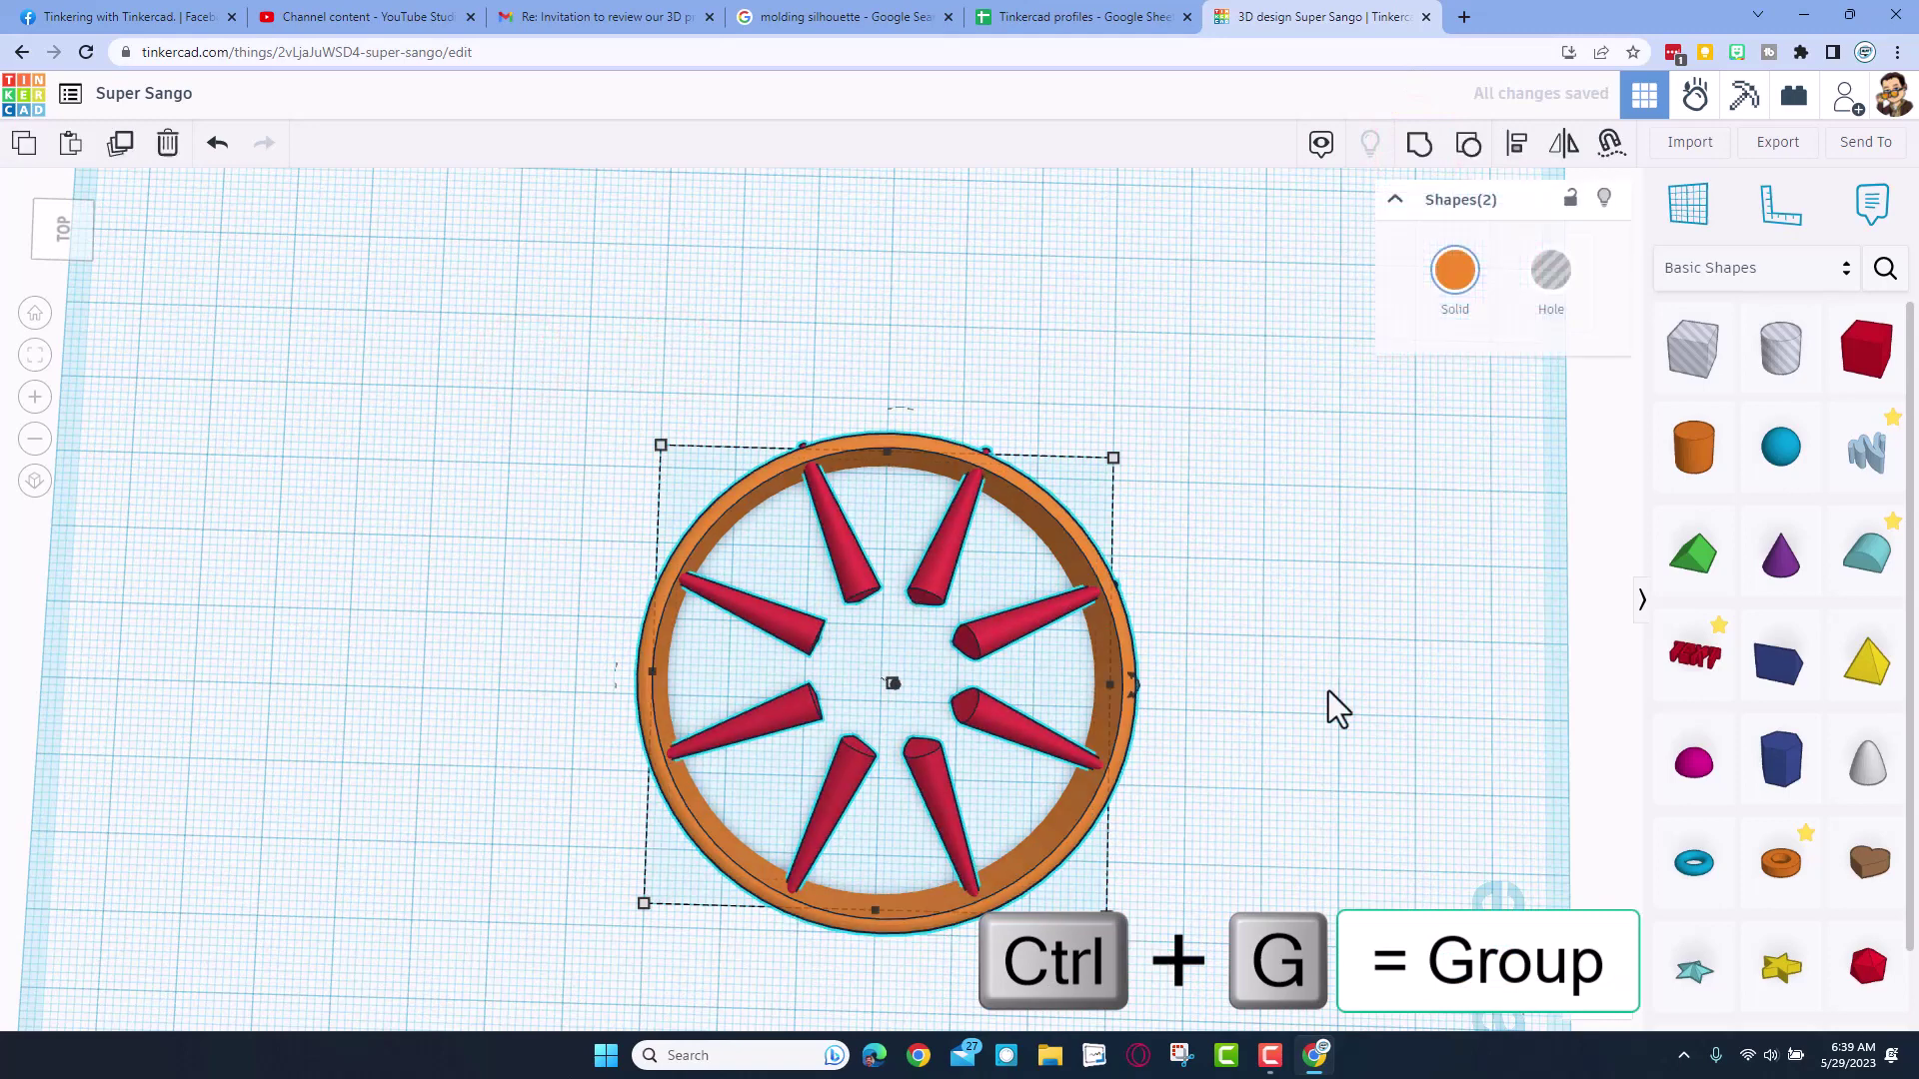
left_click(1518, 148)
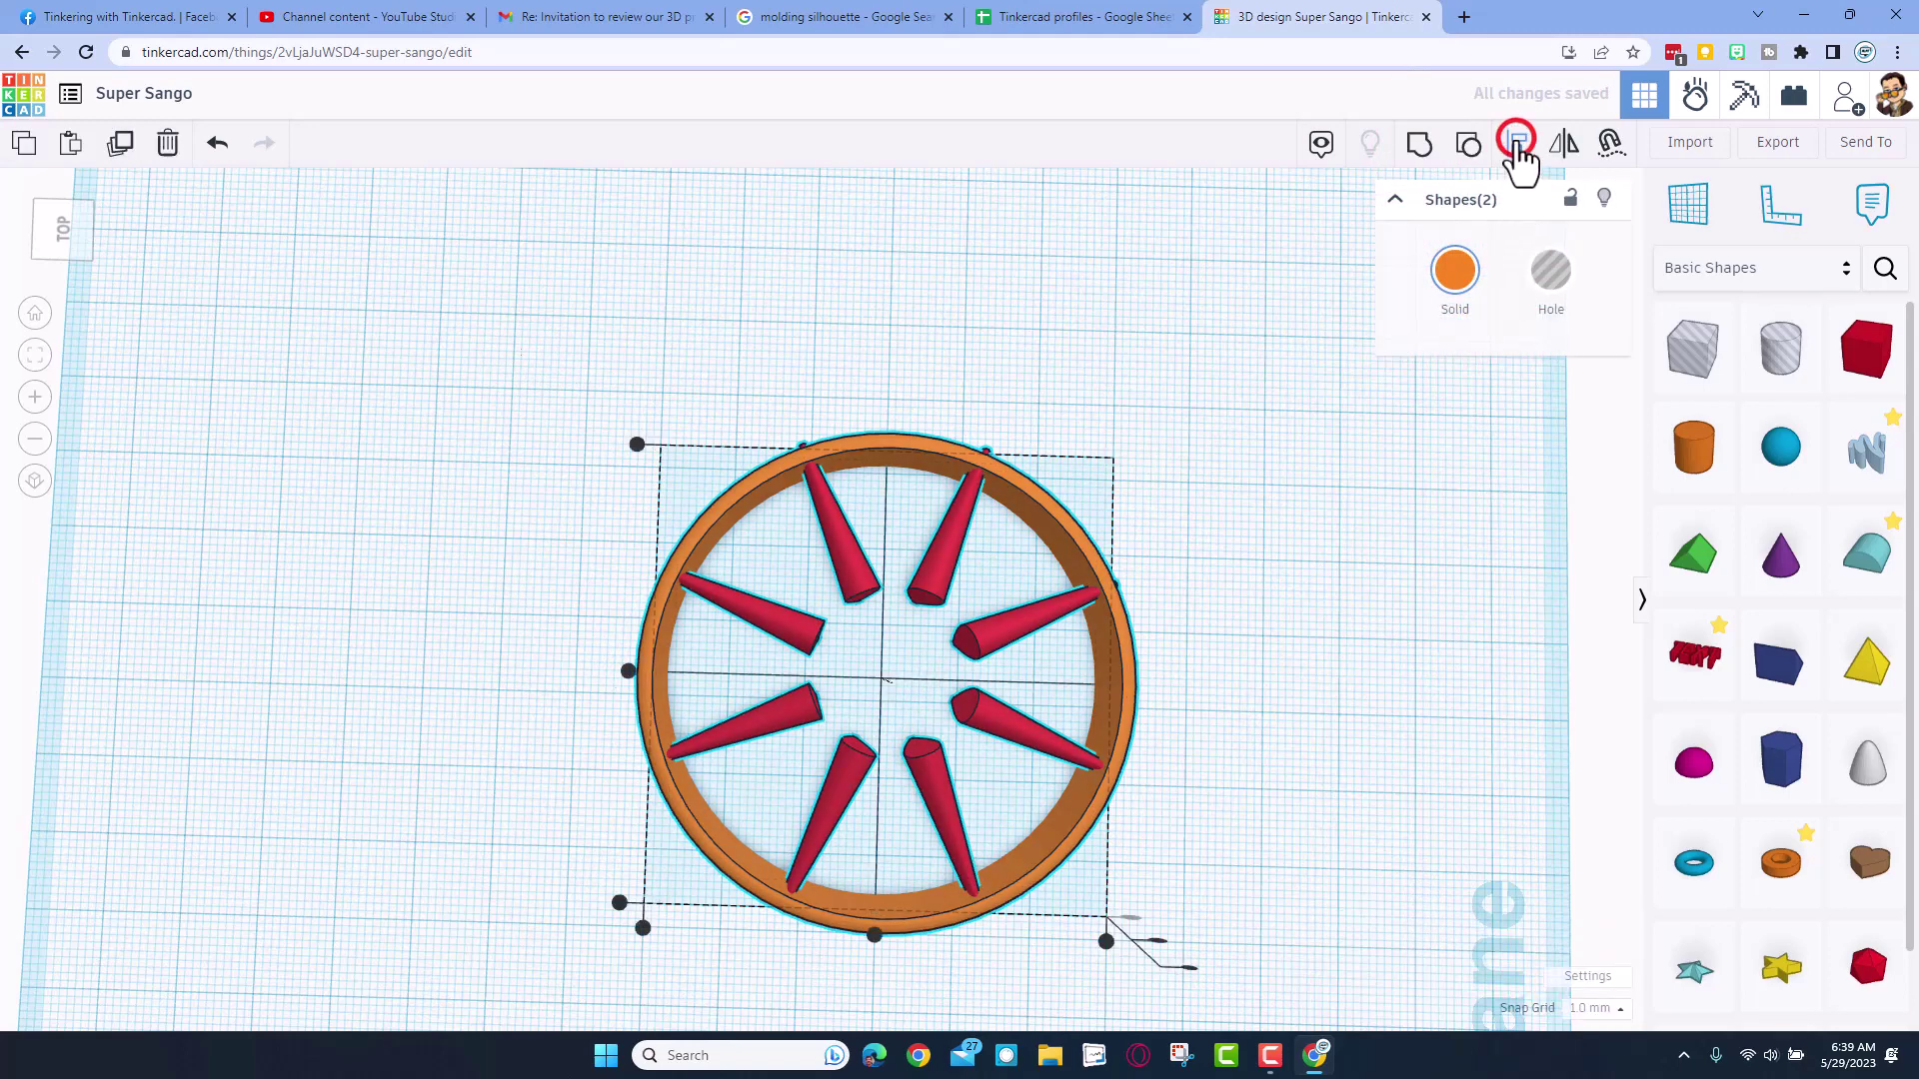
left_click(873, 936)
left_click(629, 671)
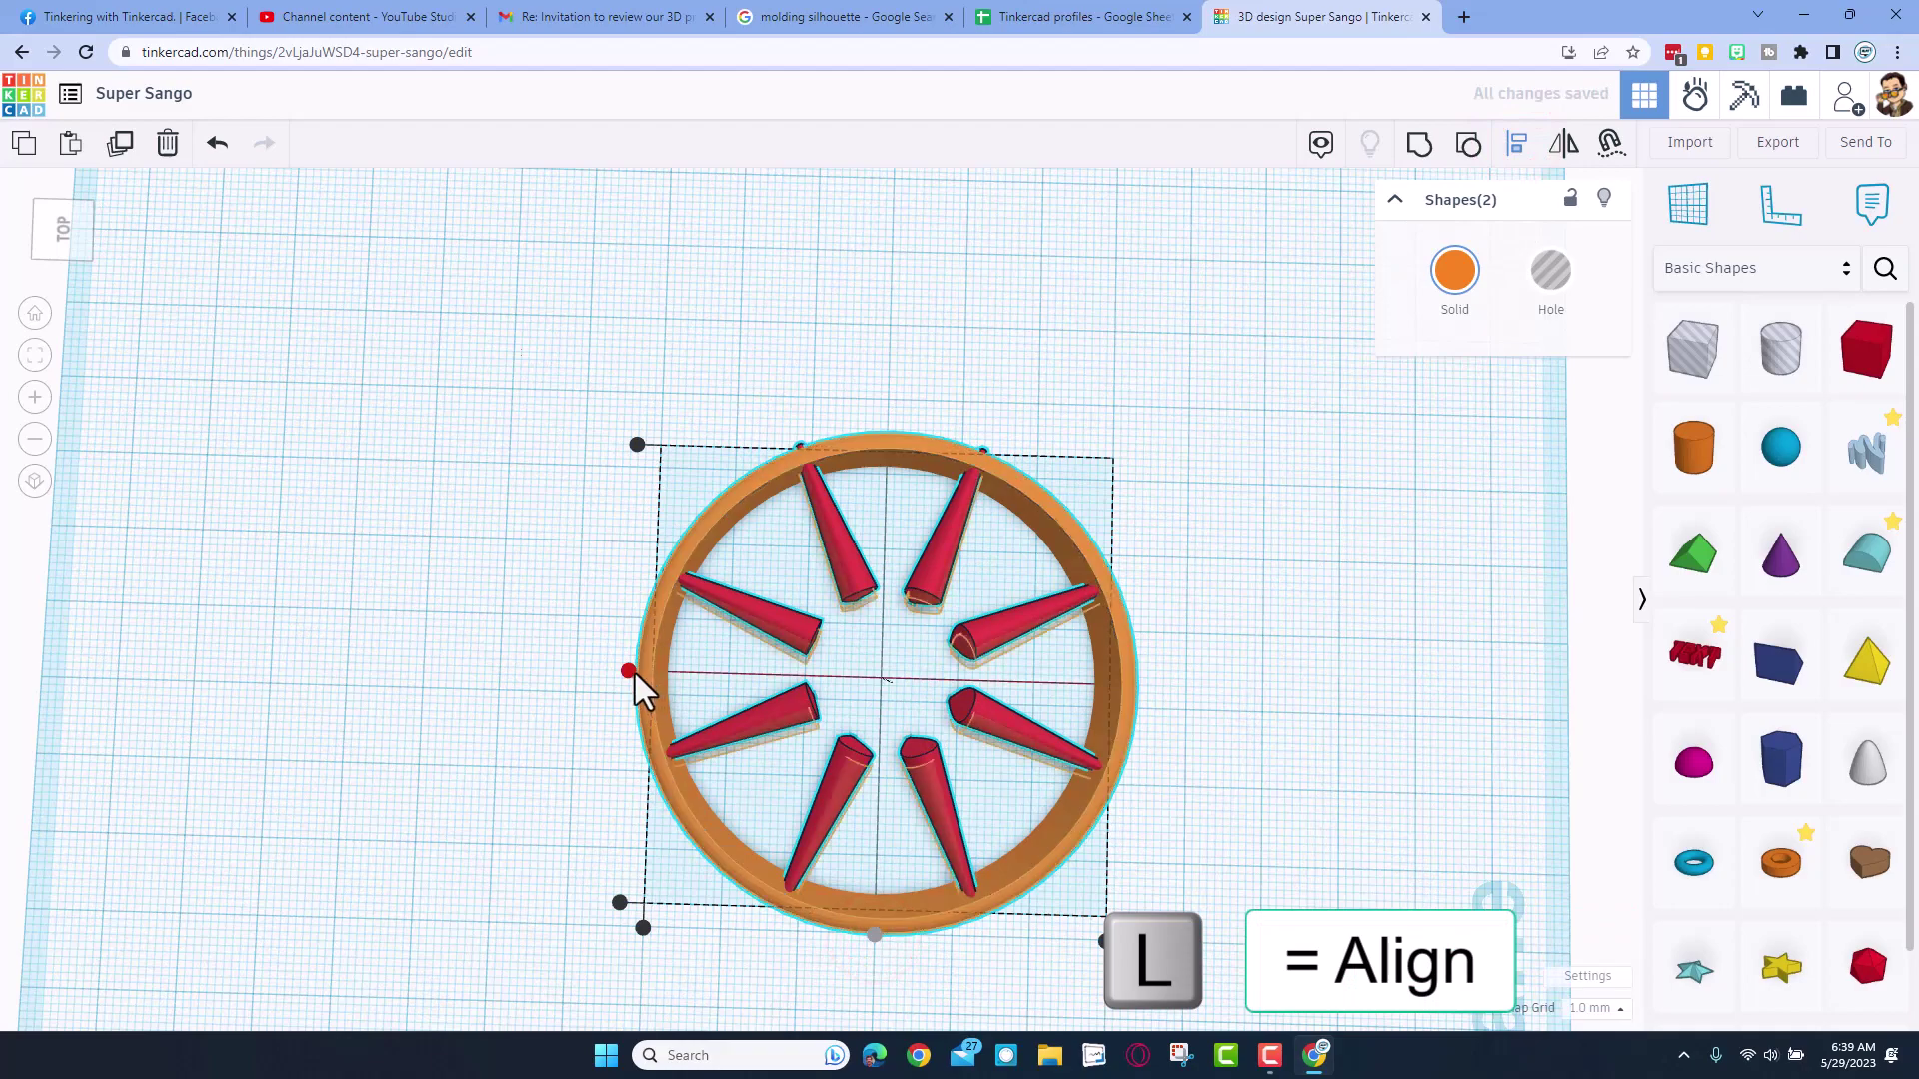
left_click(883, 698)
- Raise the grouped fins higher inside the ring
right_click_drag(1106, 686, 1115, 487)
right_click_drag(951, 560, 981, 645)
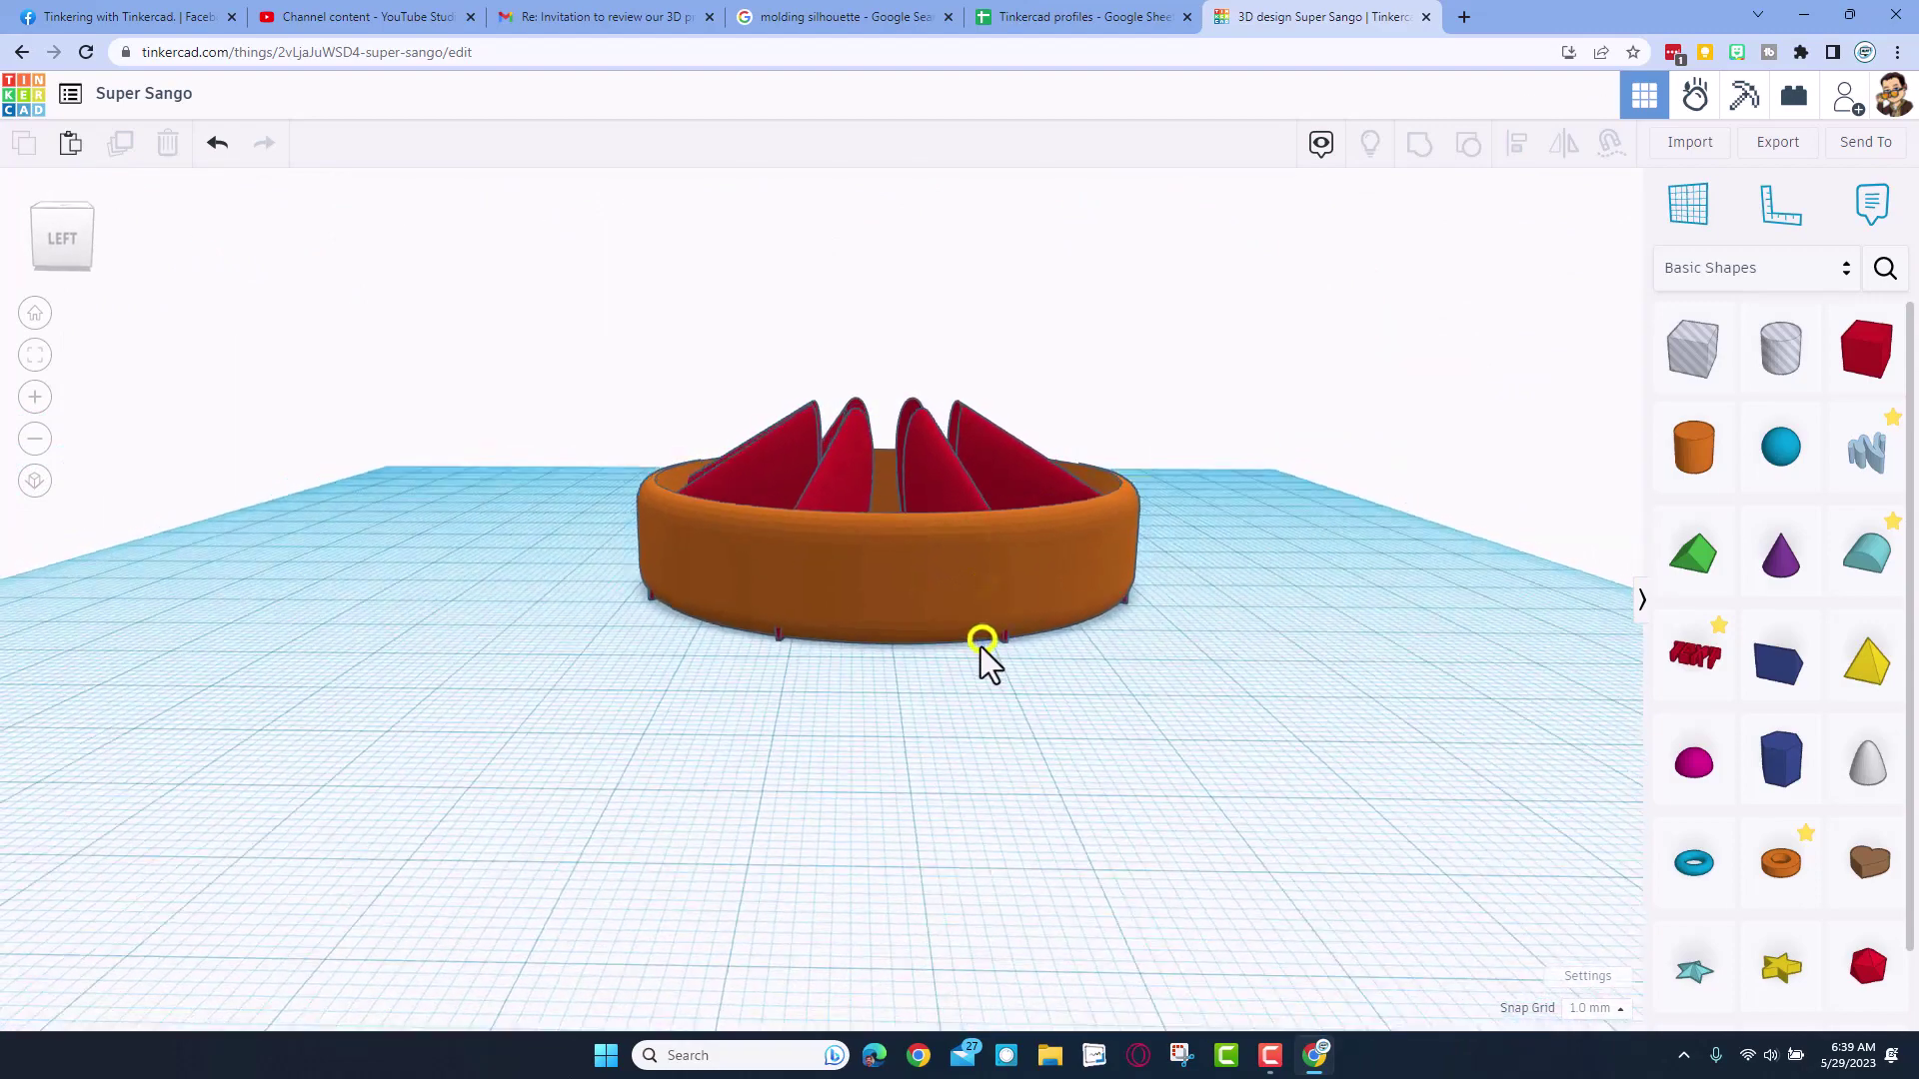
left_click(840, 445)
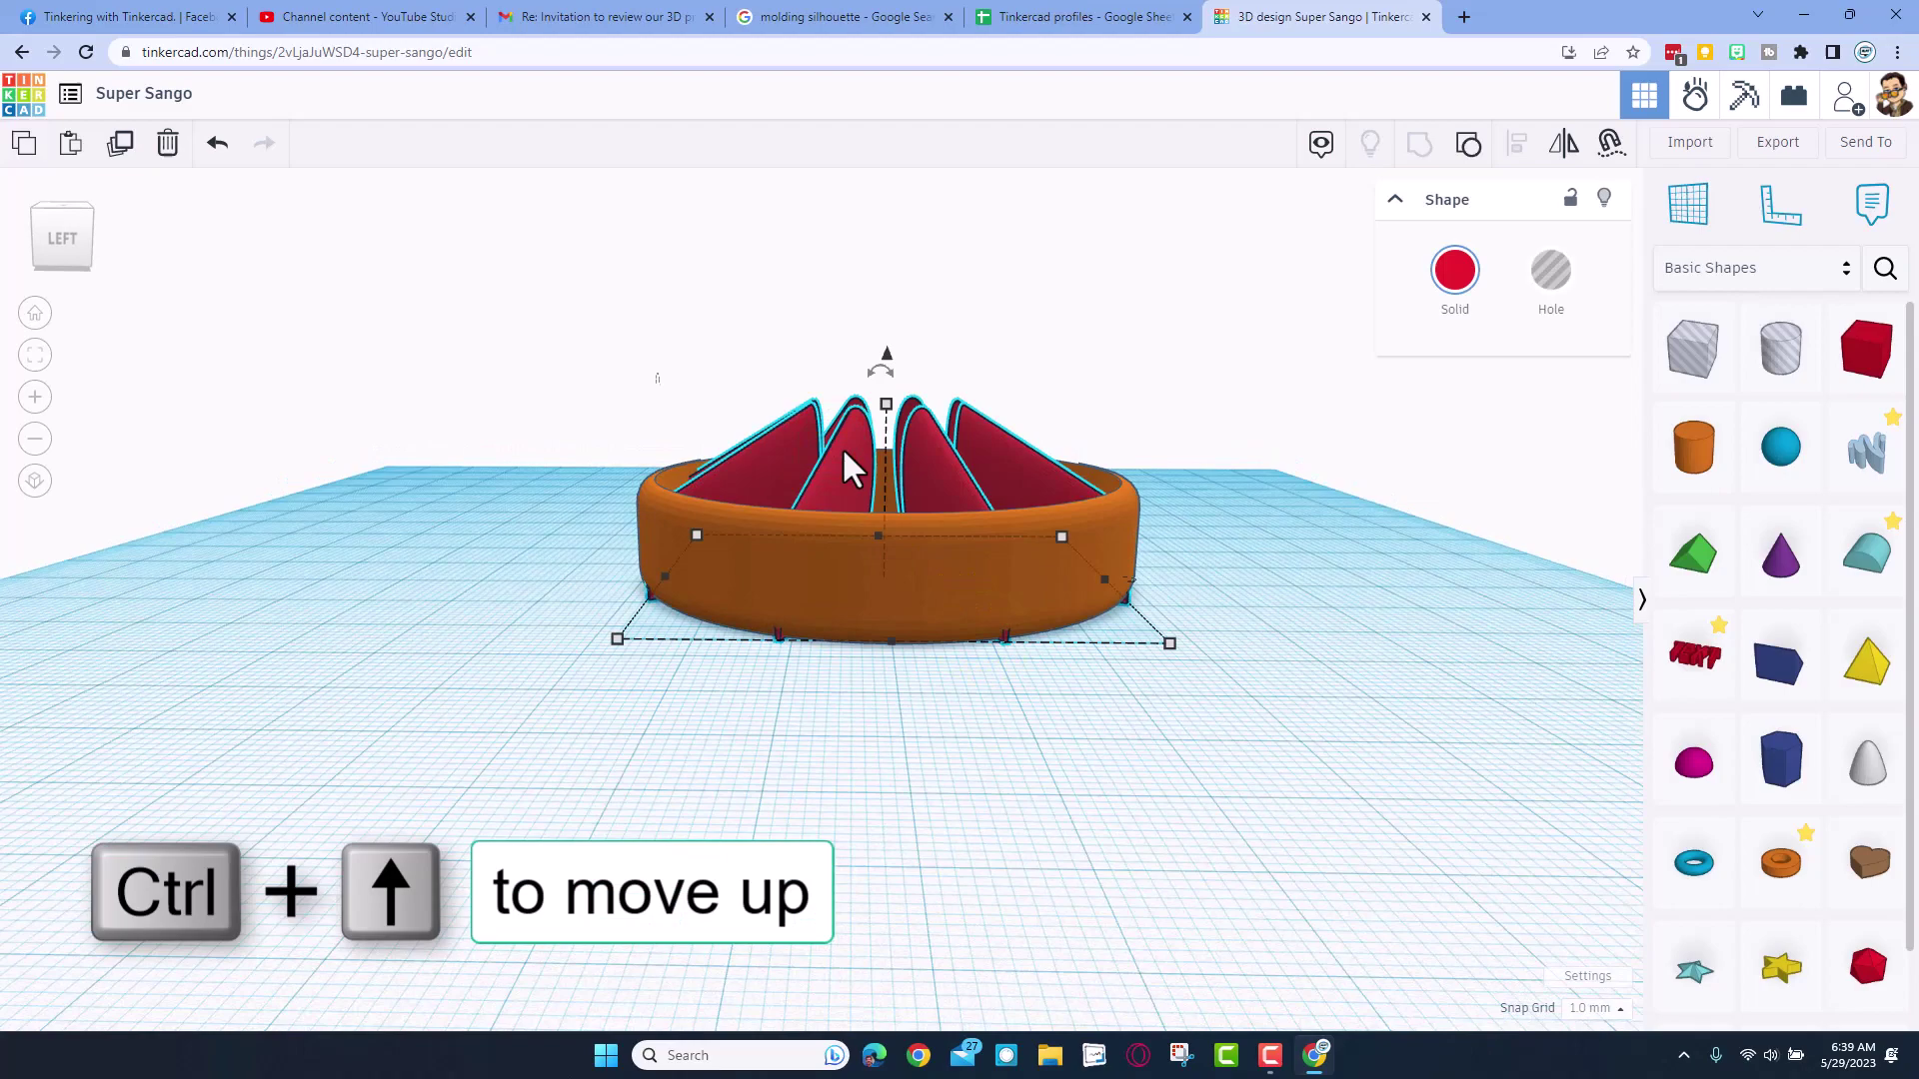
key("ctrl+Up")
key("ctrl+Up")
key("ctrl+Up")
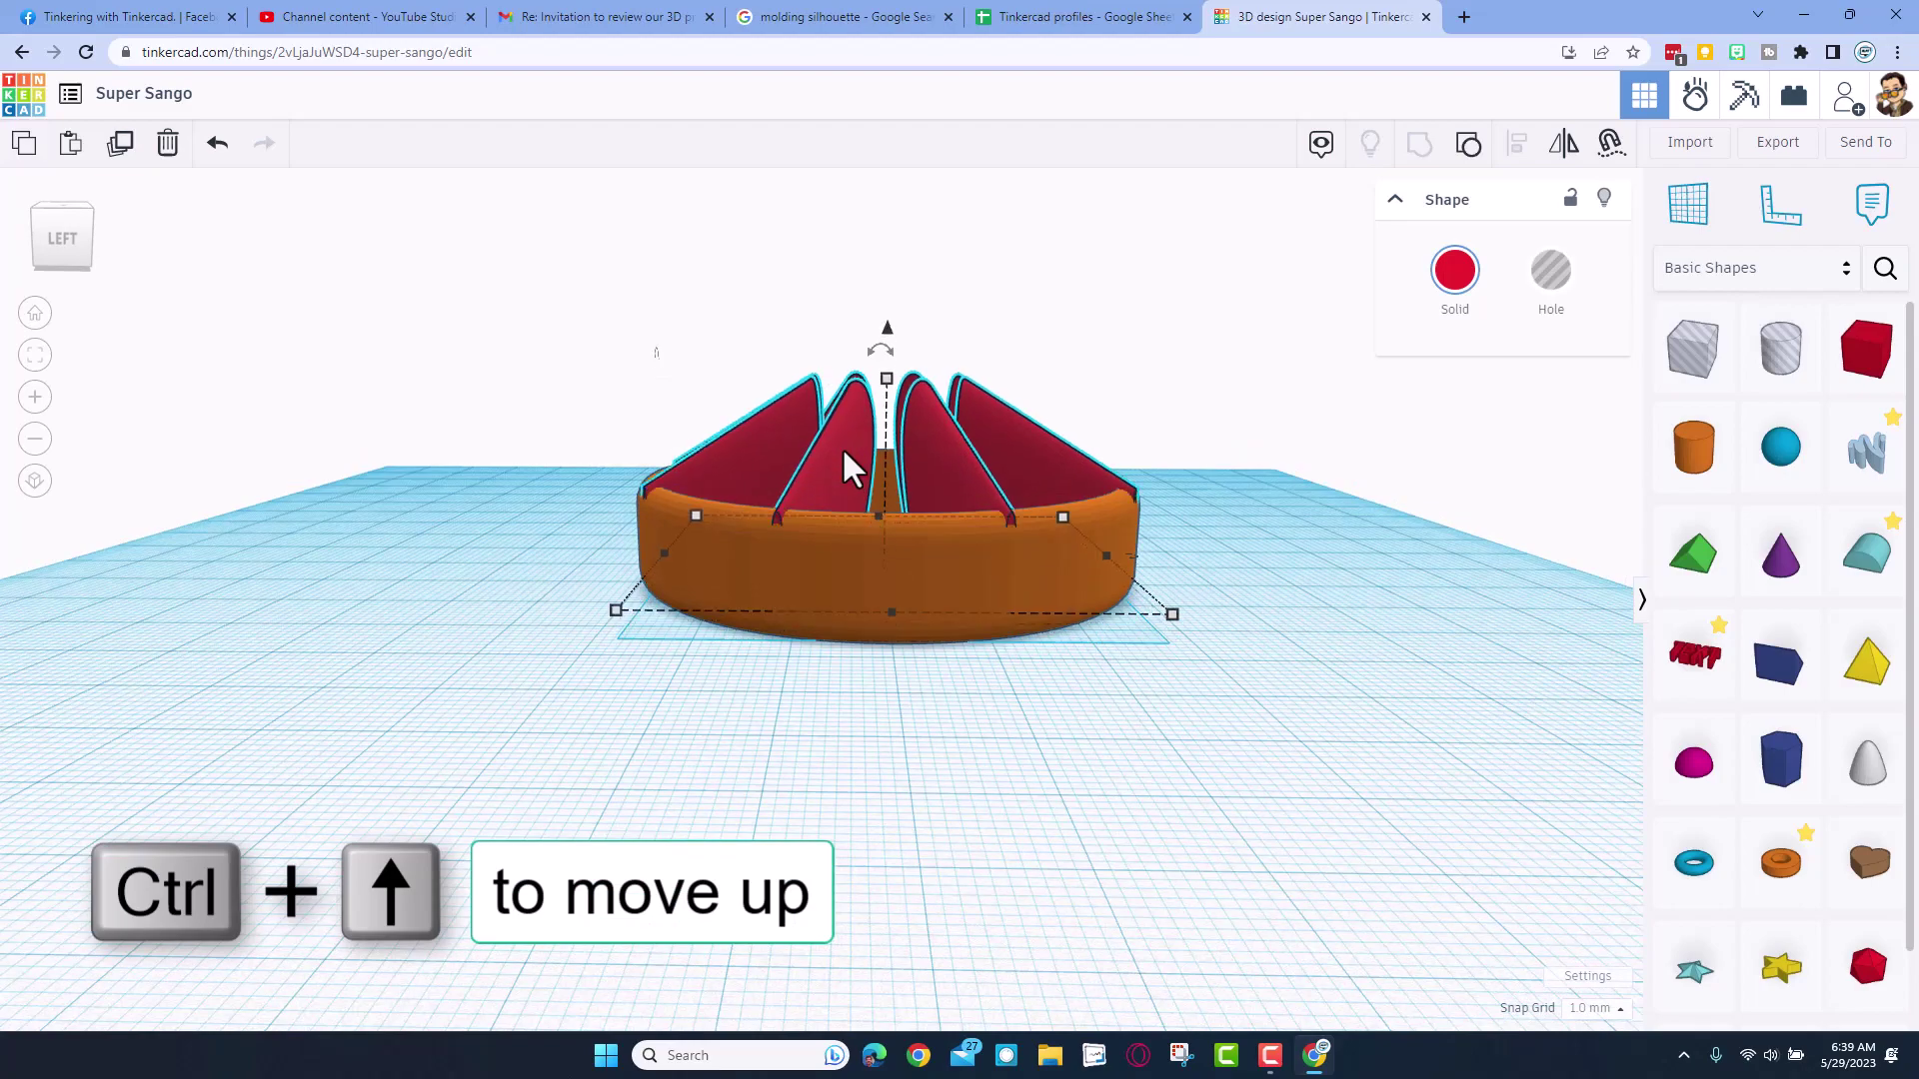
right_click_drag(726, 519, 767, 652)
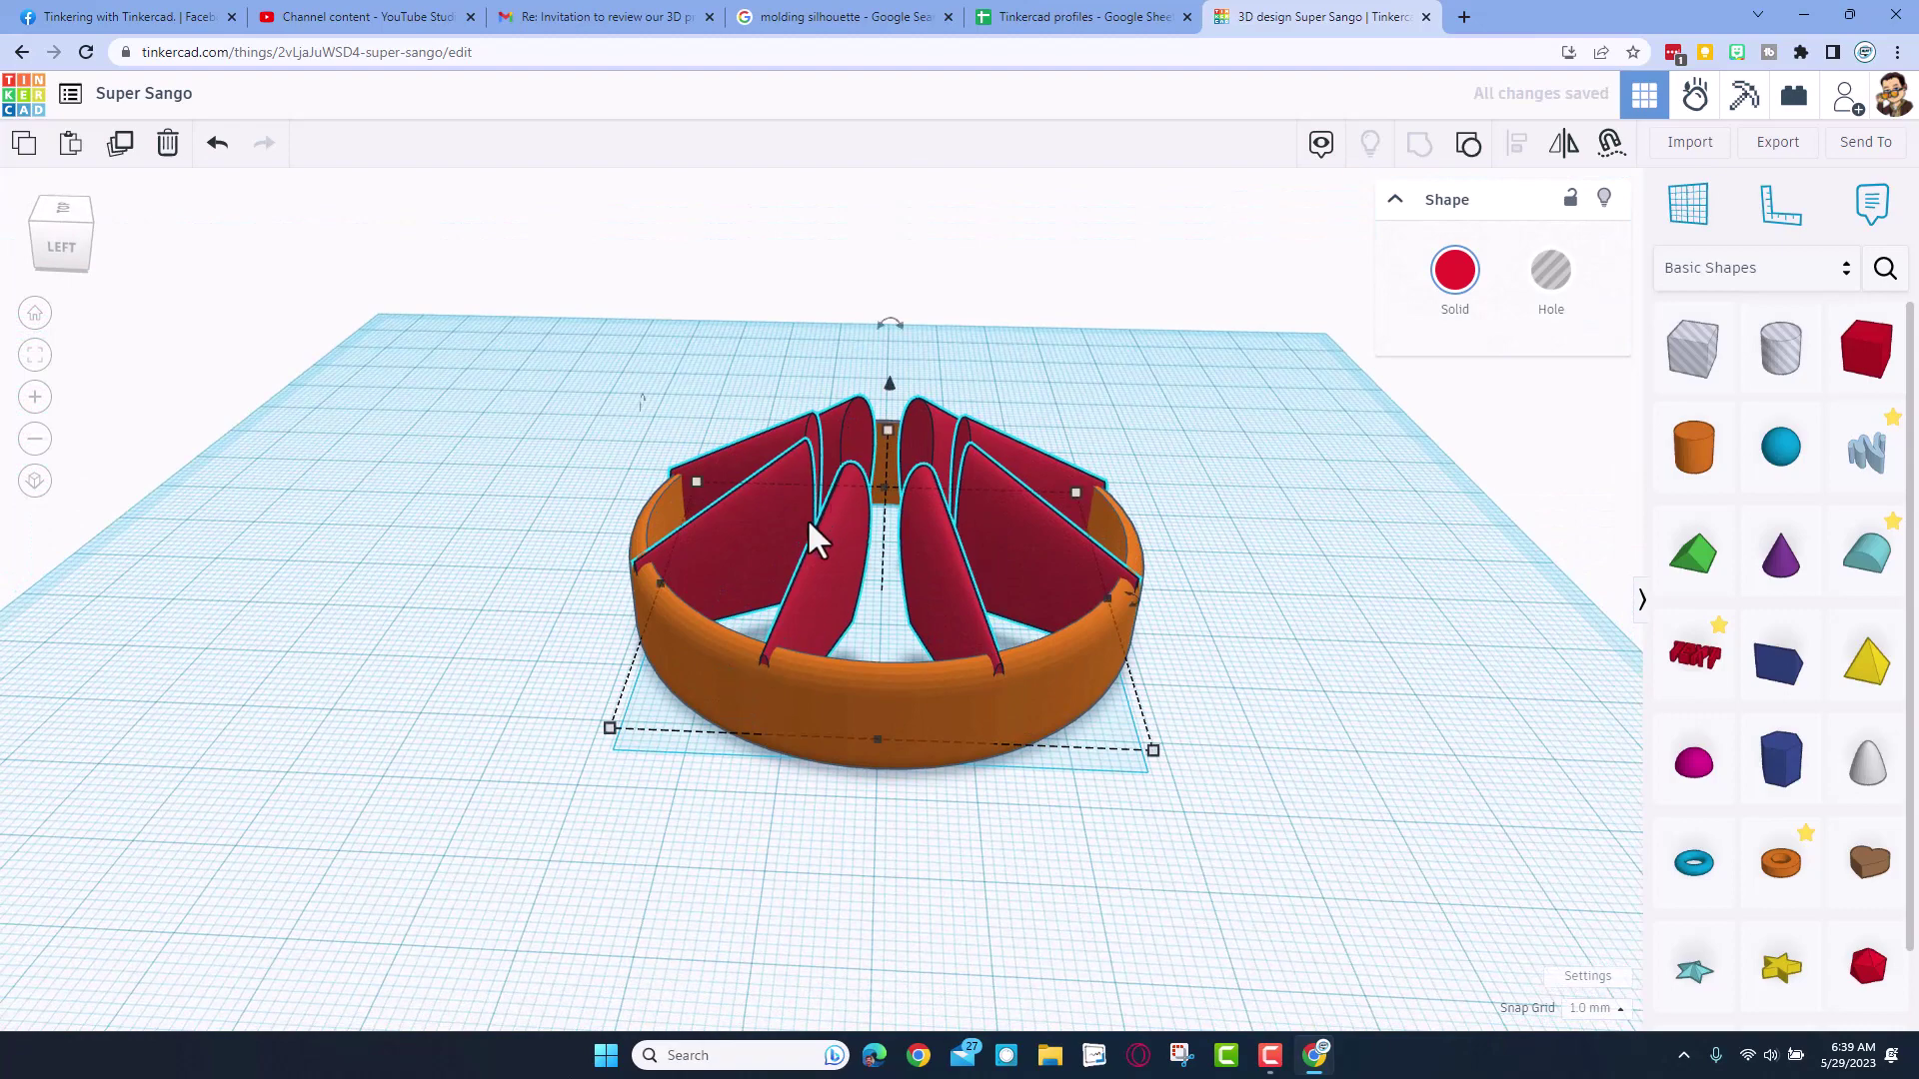
left_click(1093, 406)
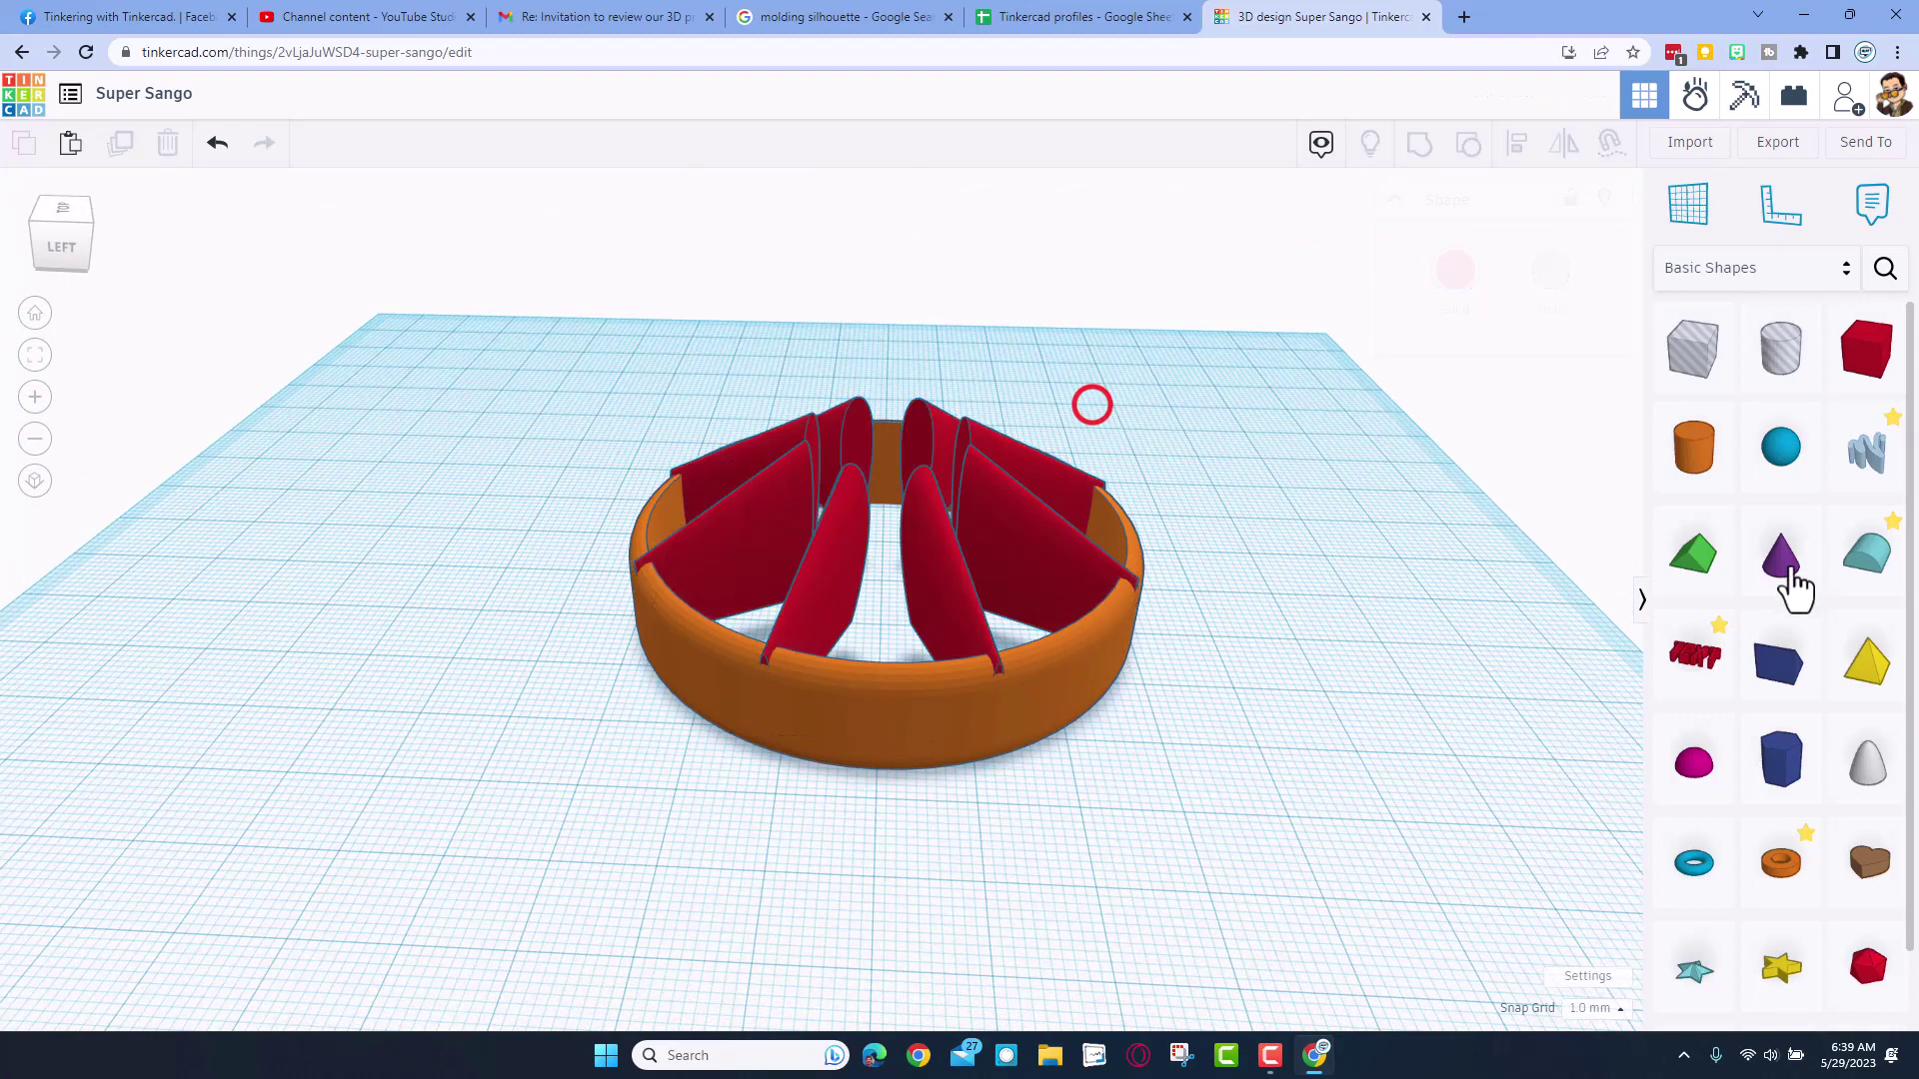
- Add a paraboloid beside the ring and mirror it upside down
left_click_drag(1860, 758, 433, 602)
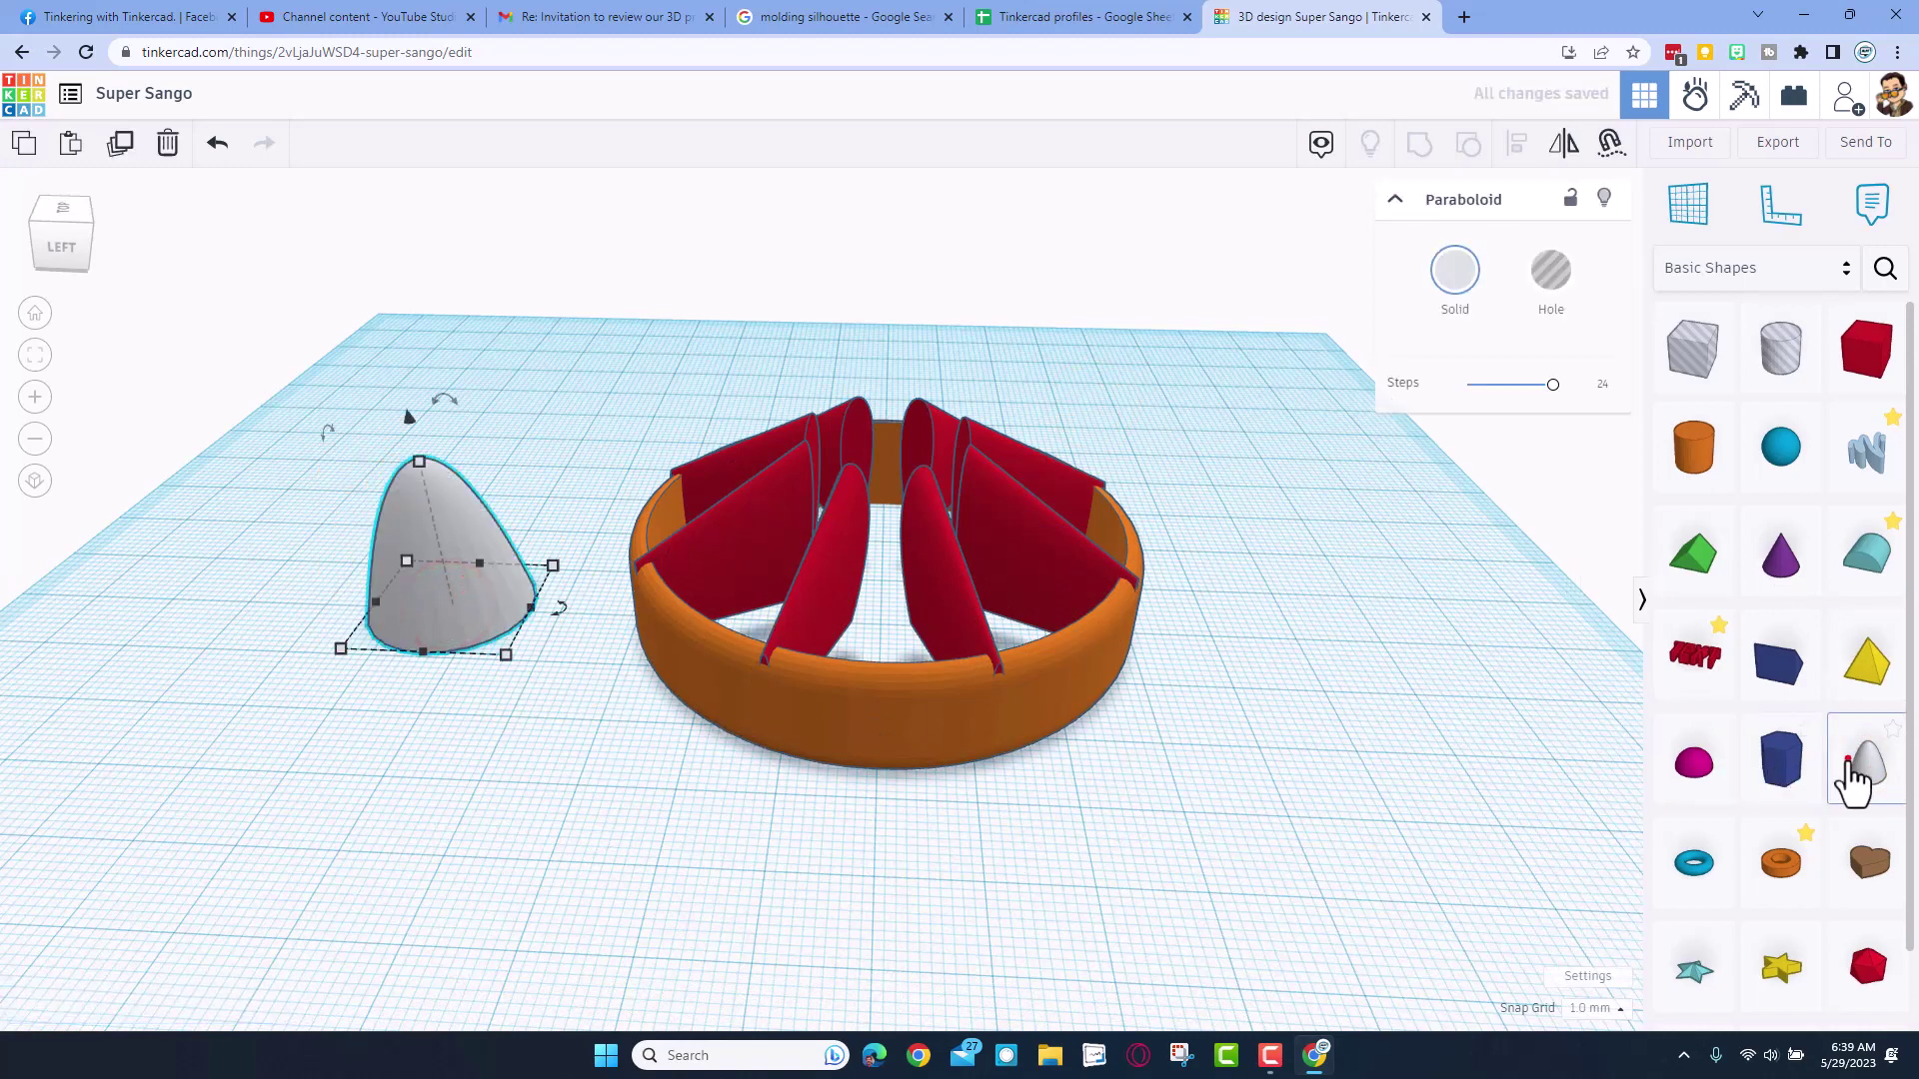
left_click_drag(1853, 770, 939, 560)
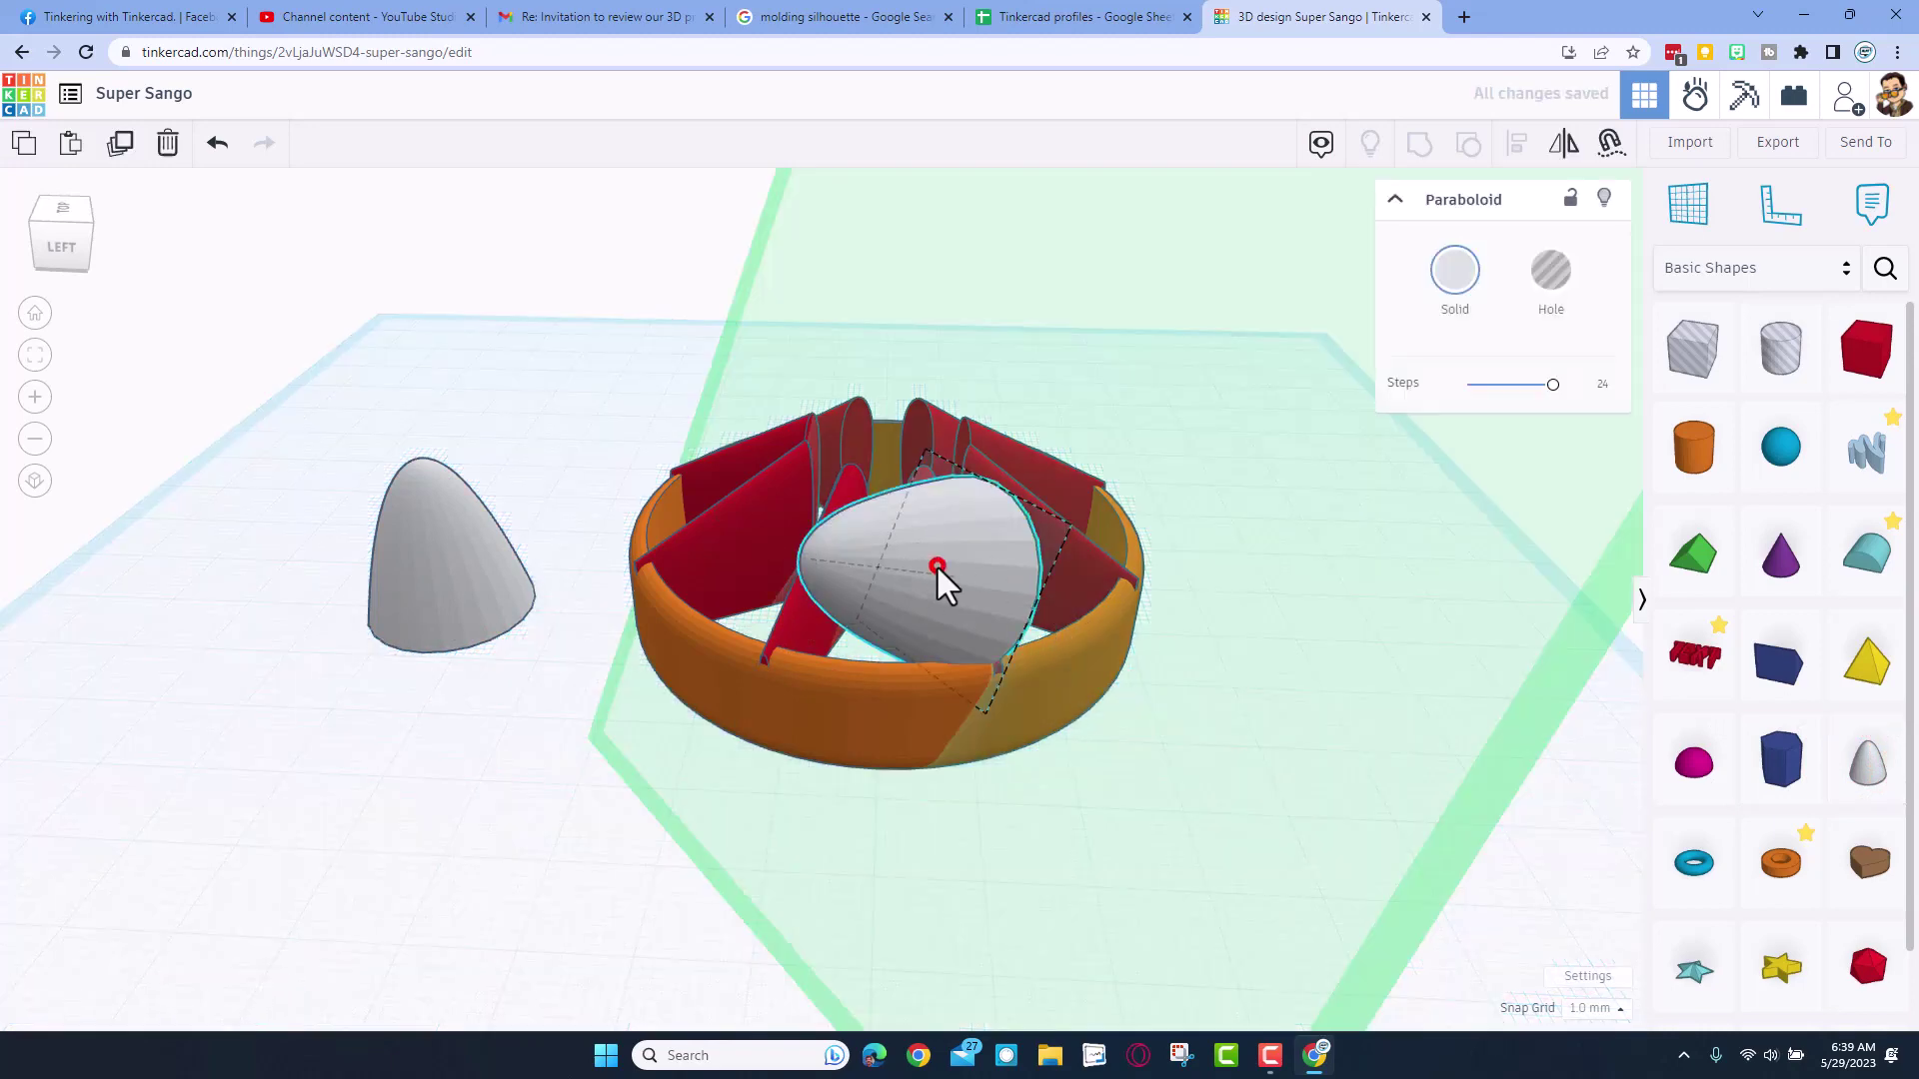
left_click(938, 568)
key("Delete")
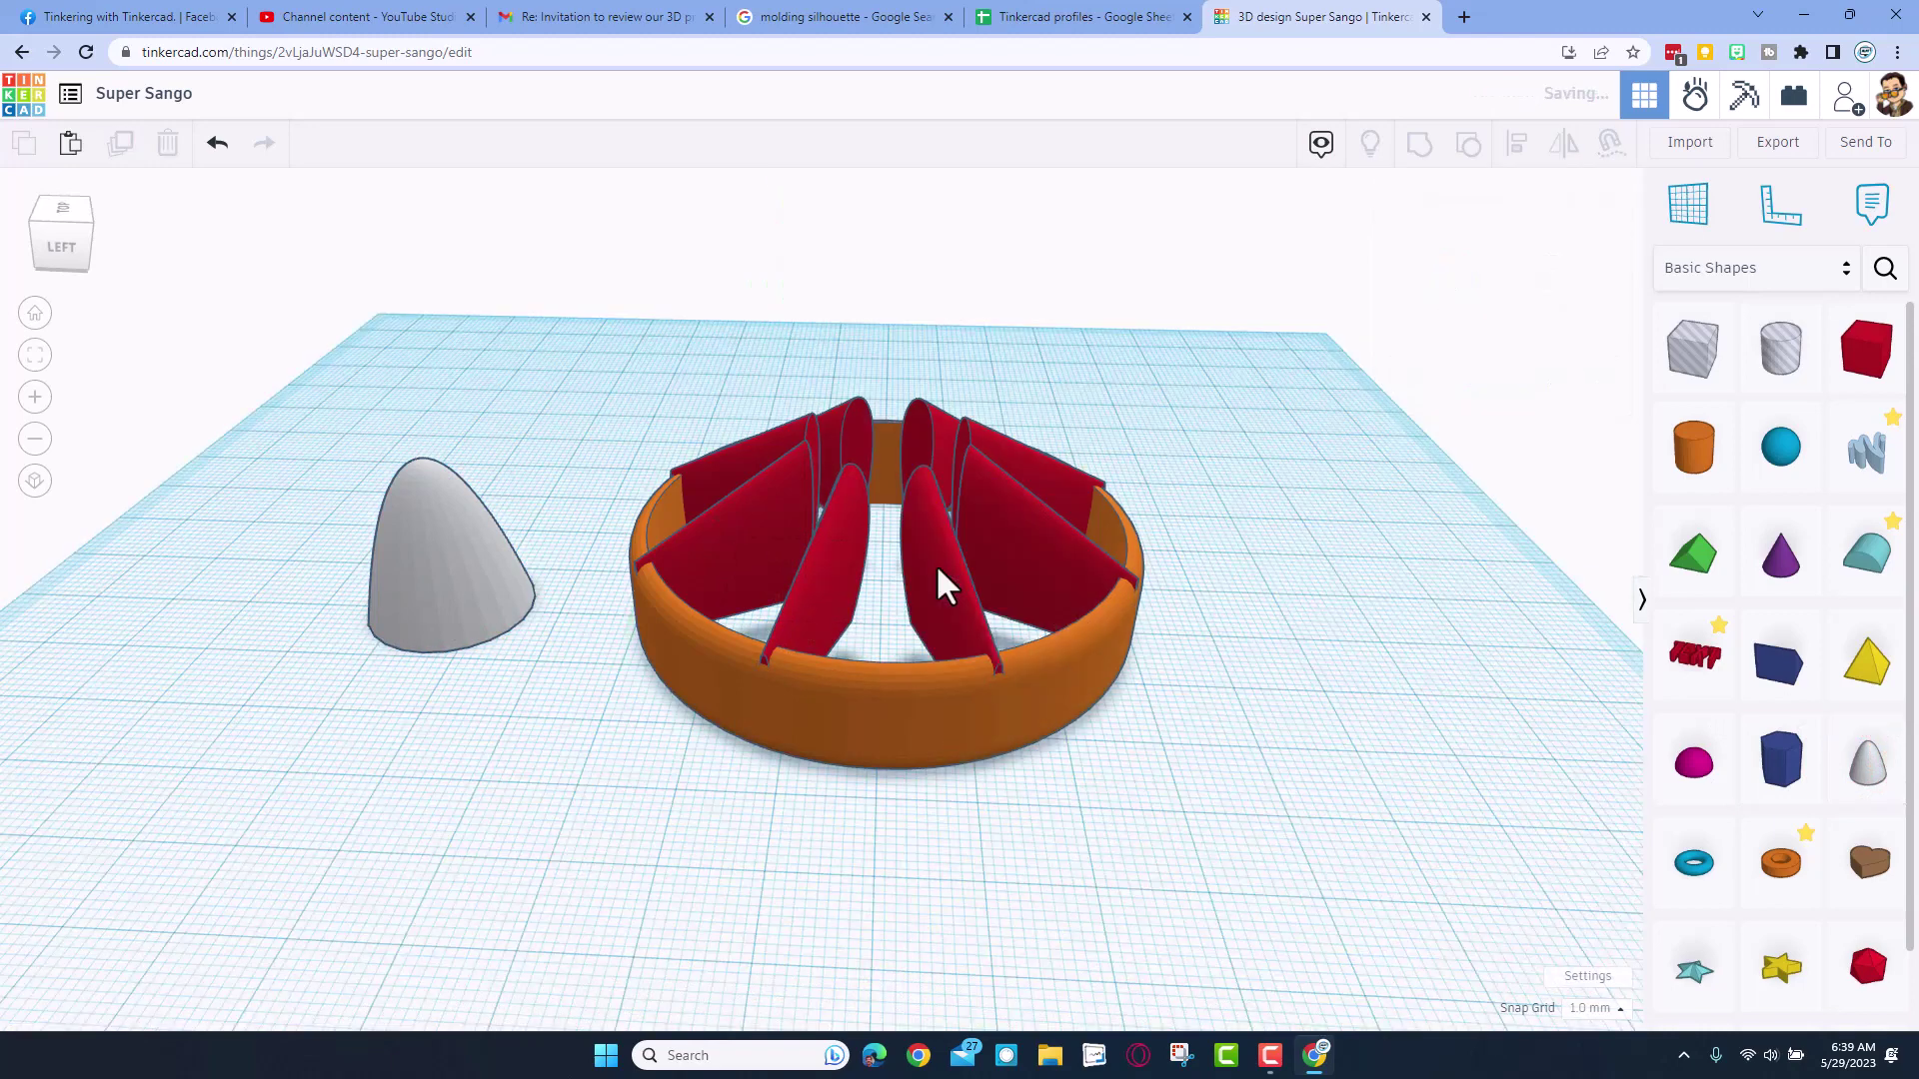
left_click(430, 540)
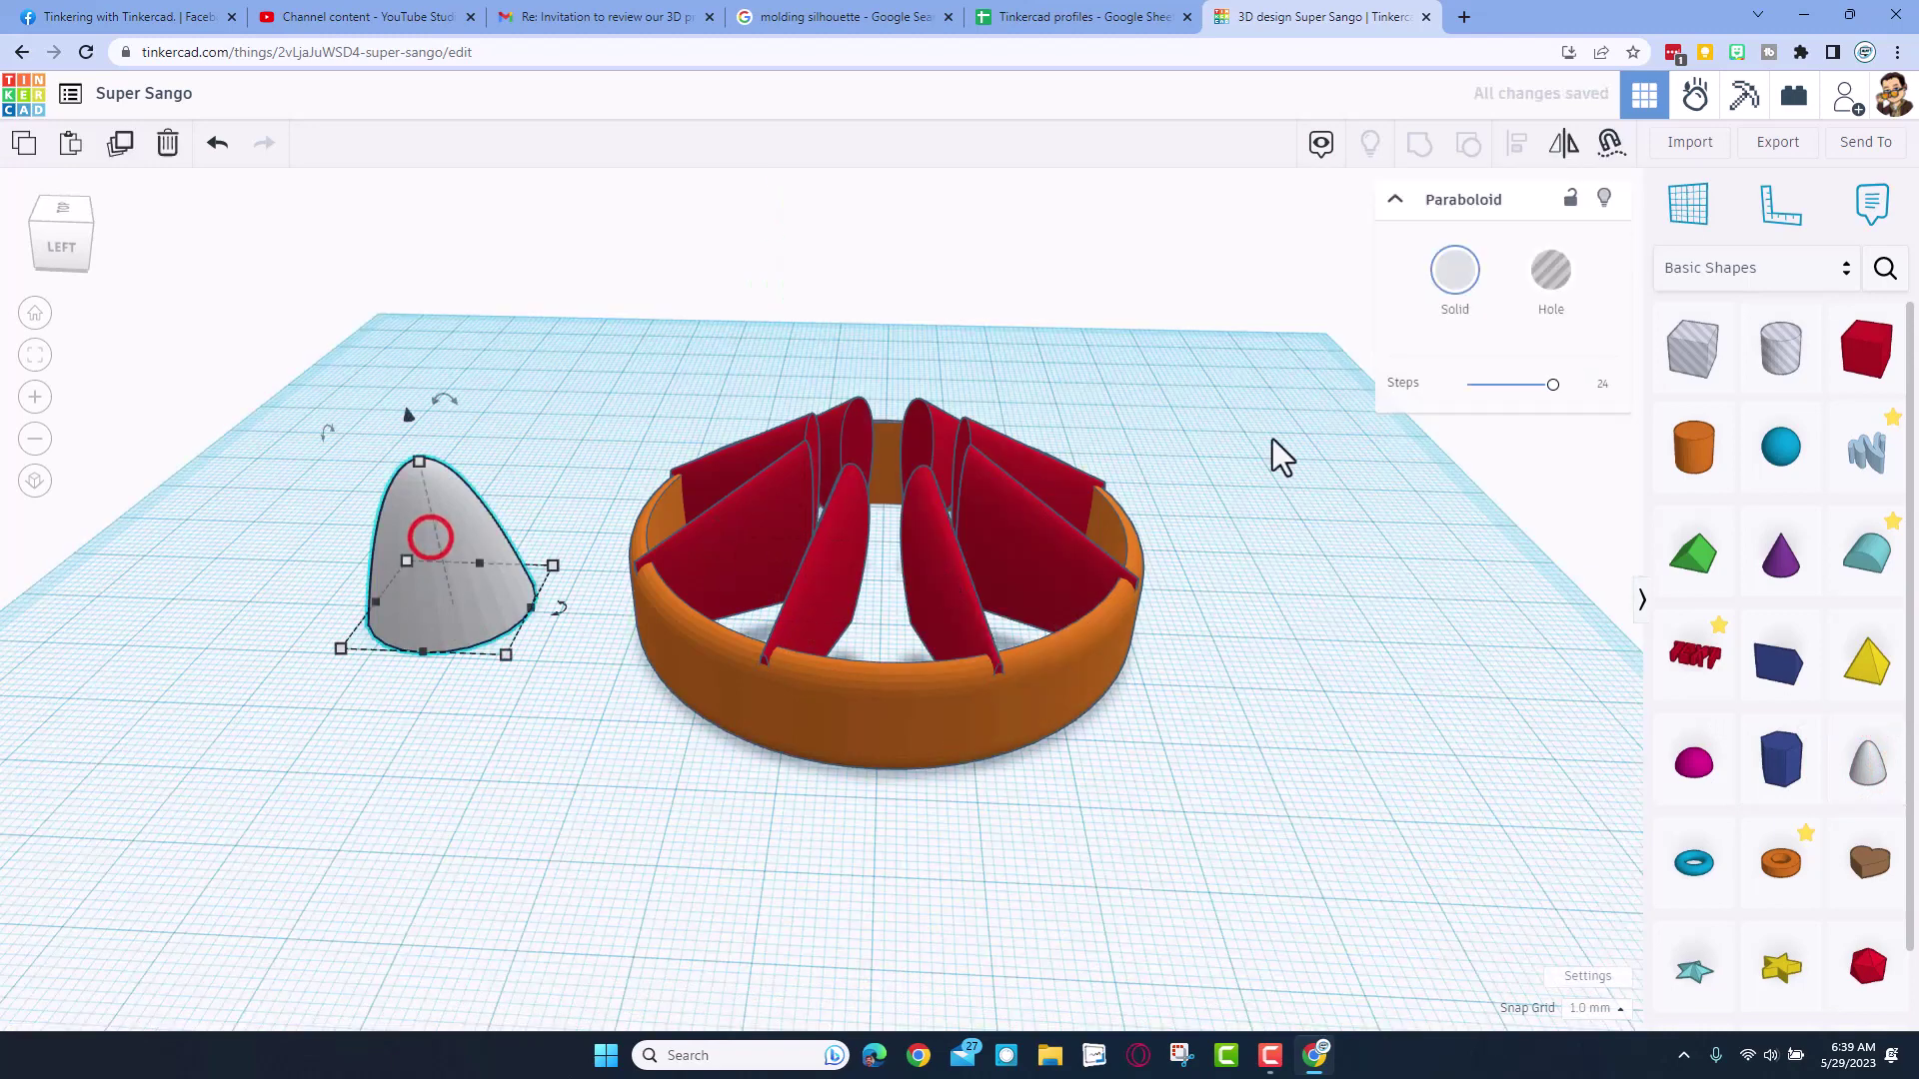
left_click(1564, 143)
left_click(549, 487)
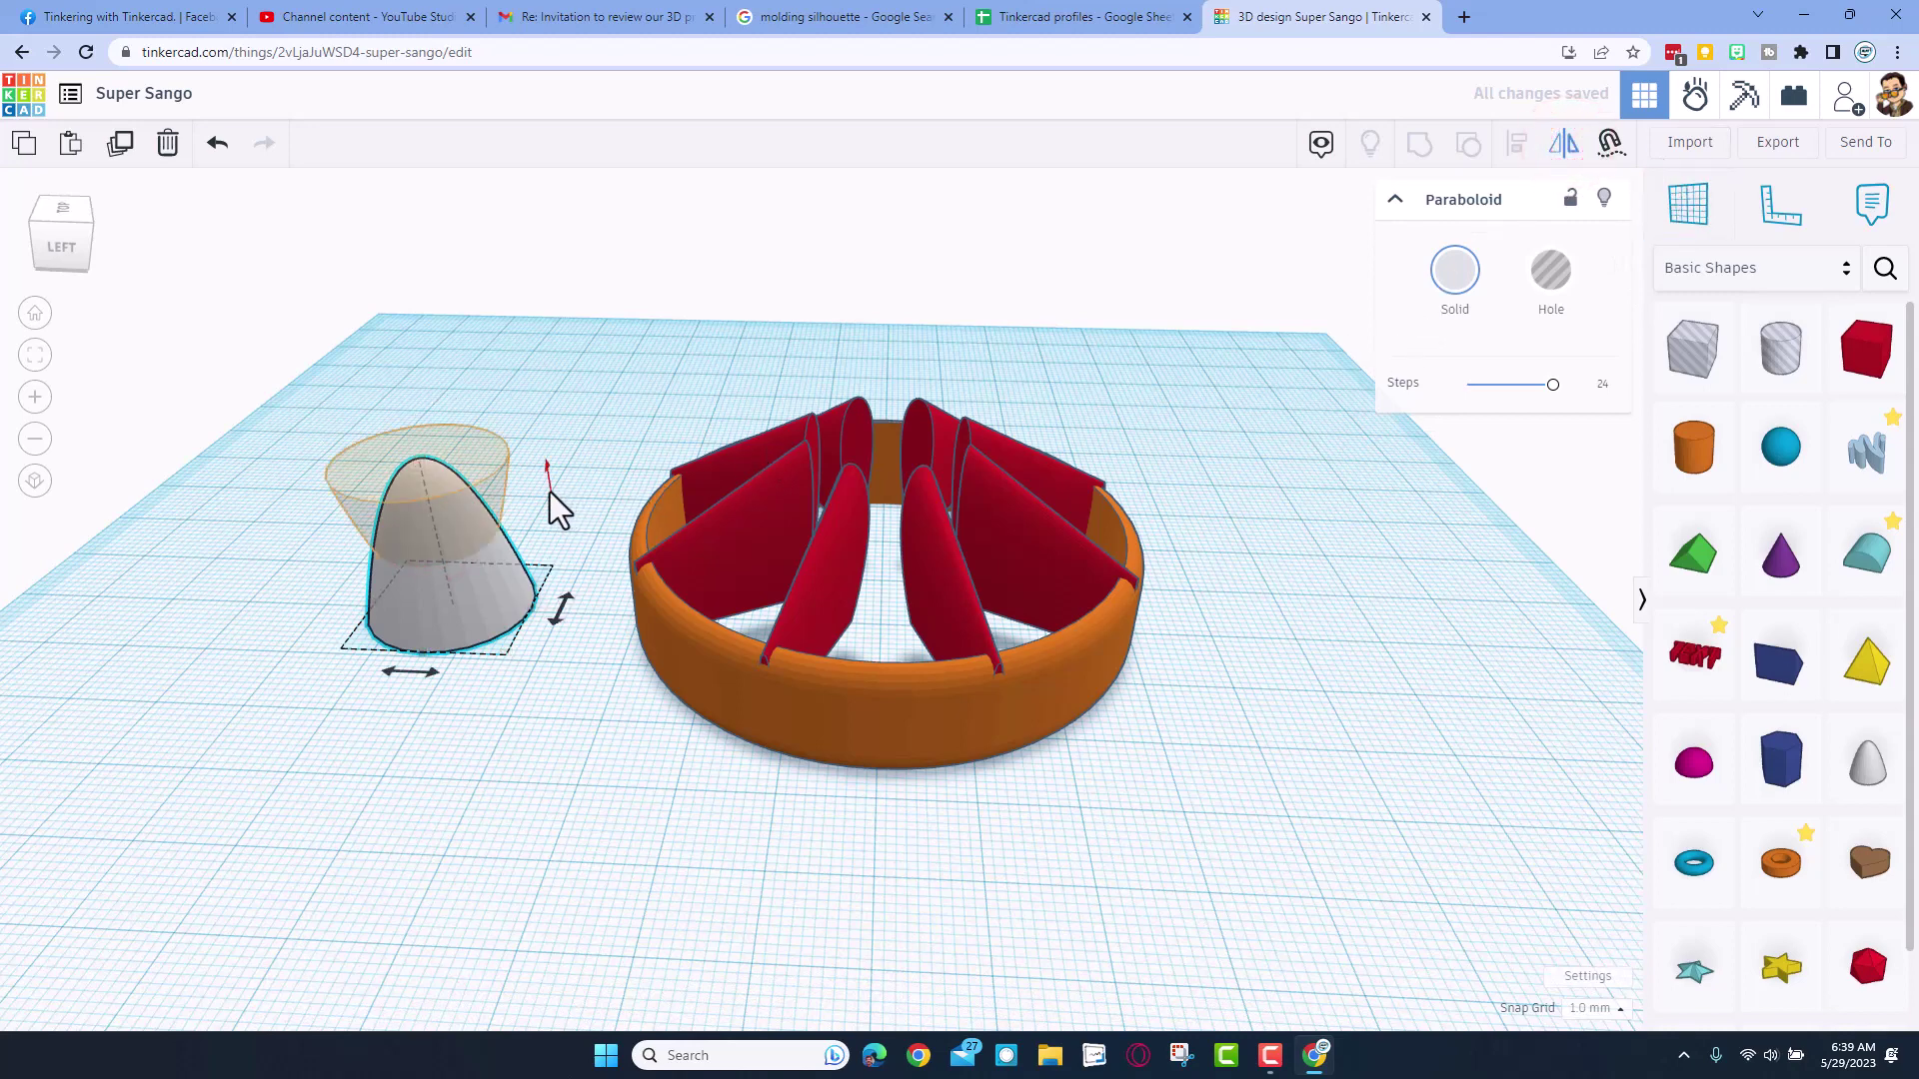
left_click(597, 399)
- Move the paraboloid into the ring's centre and scale it to 54 × 54
left_click_drag(425, 477, 907, 495)
scroll(907, 492, "down", 5)
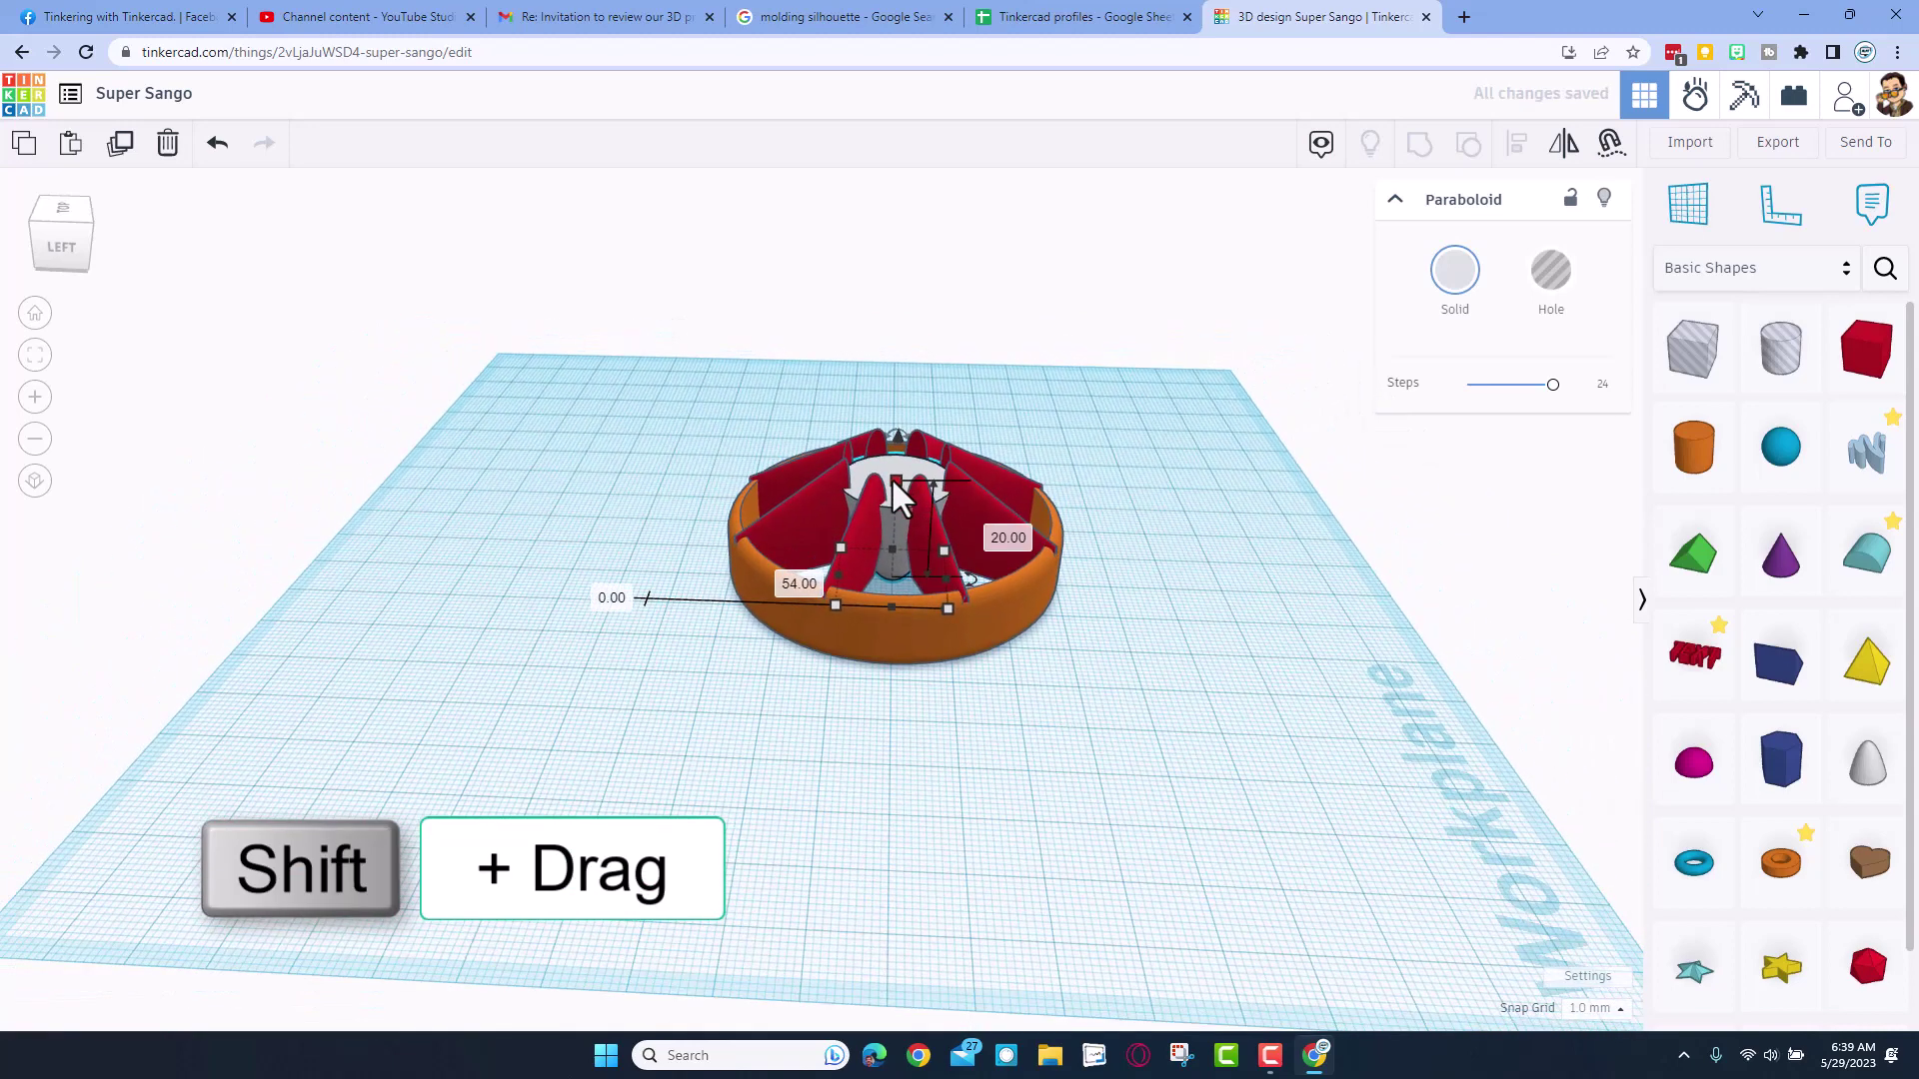
left_click_drag(896, 480, 937, 284, "shift")
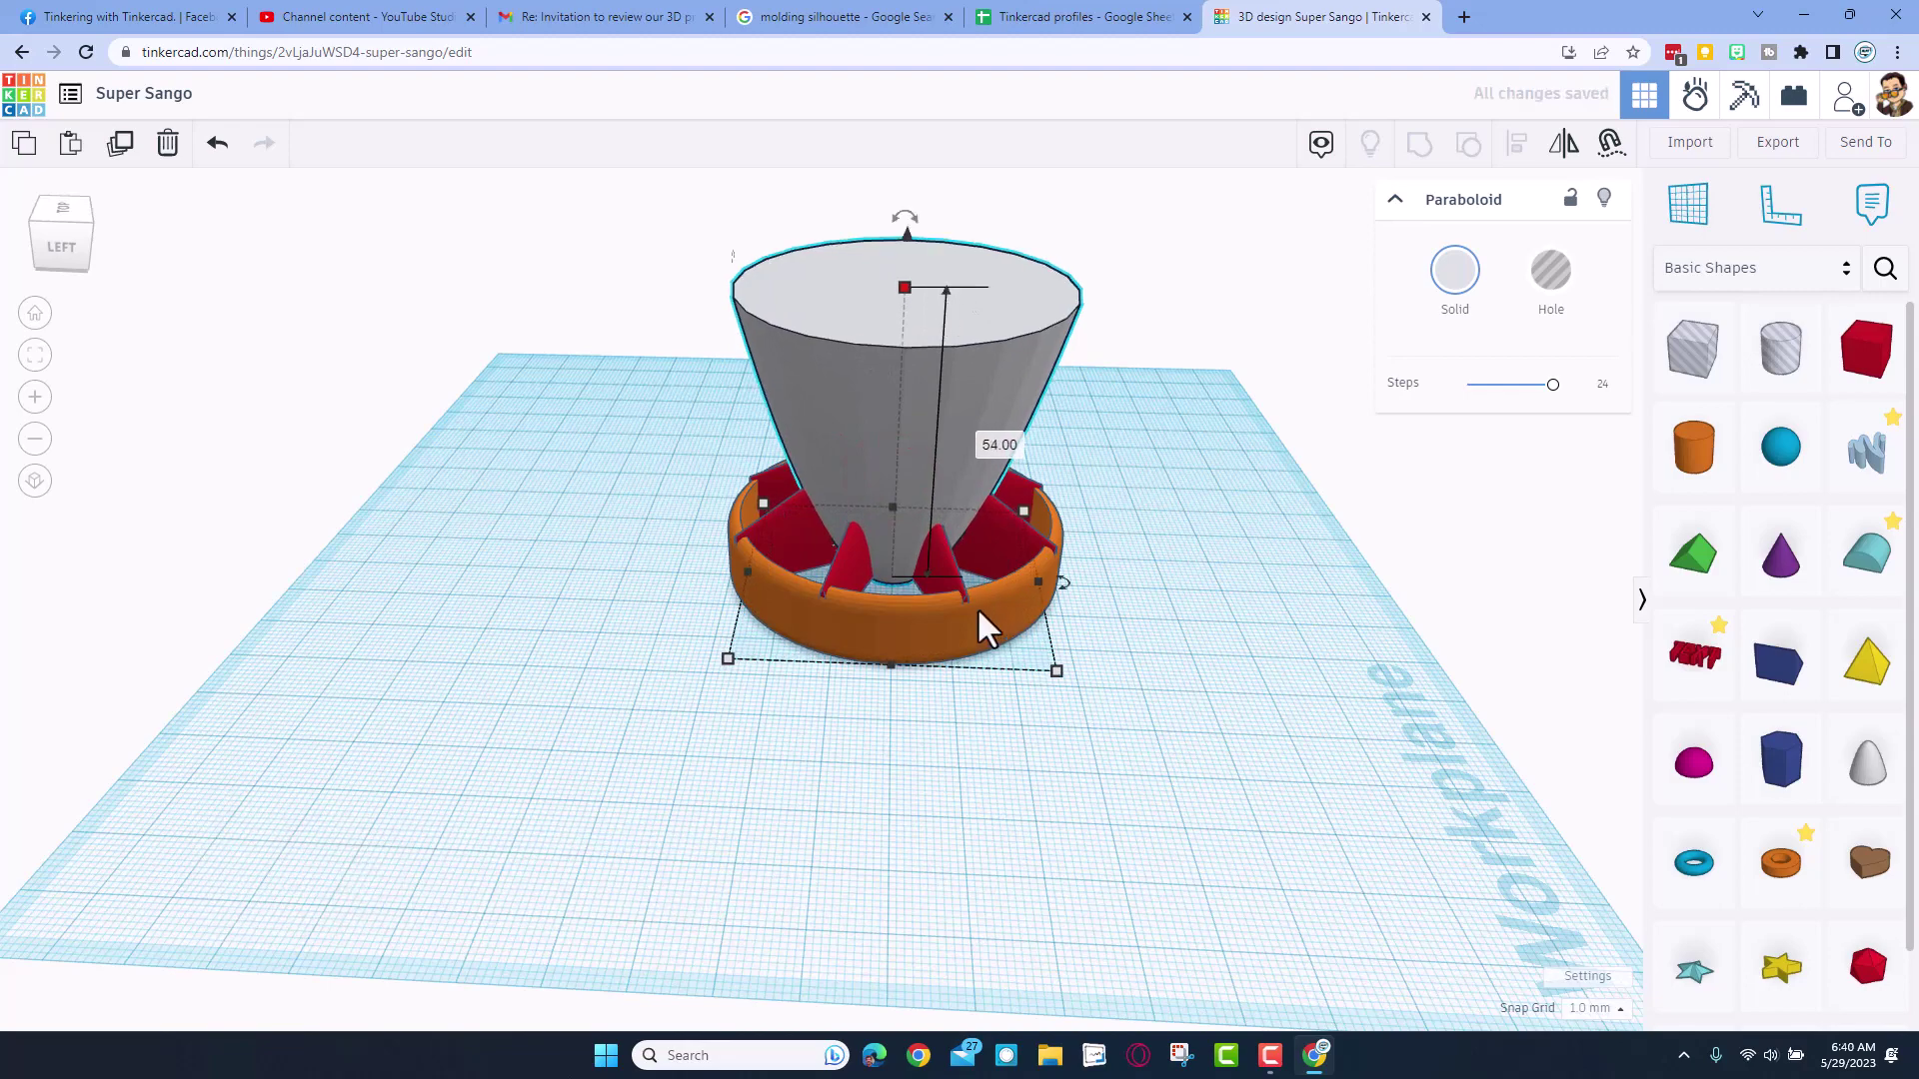
right_click_drag(915, 313, 933, 412)
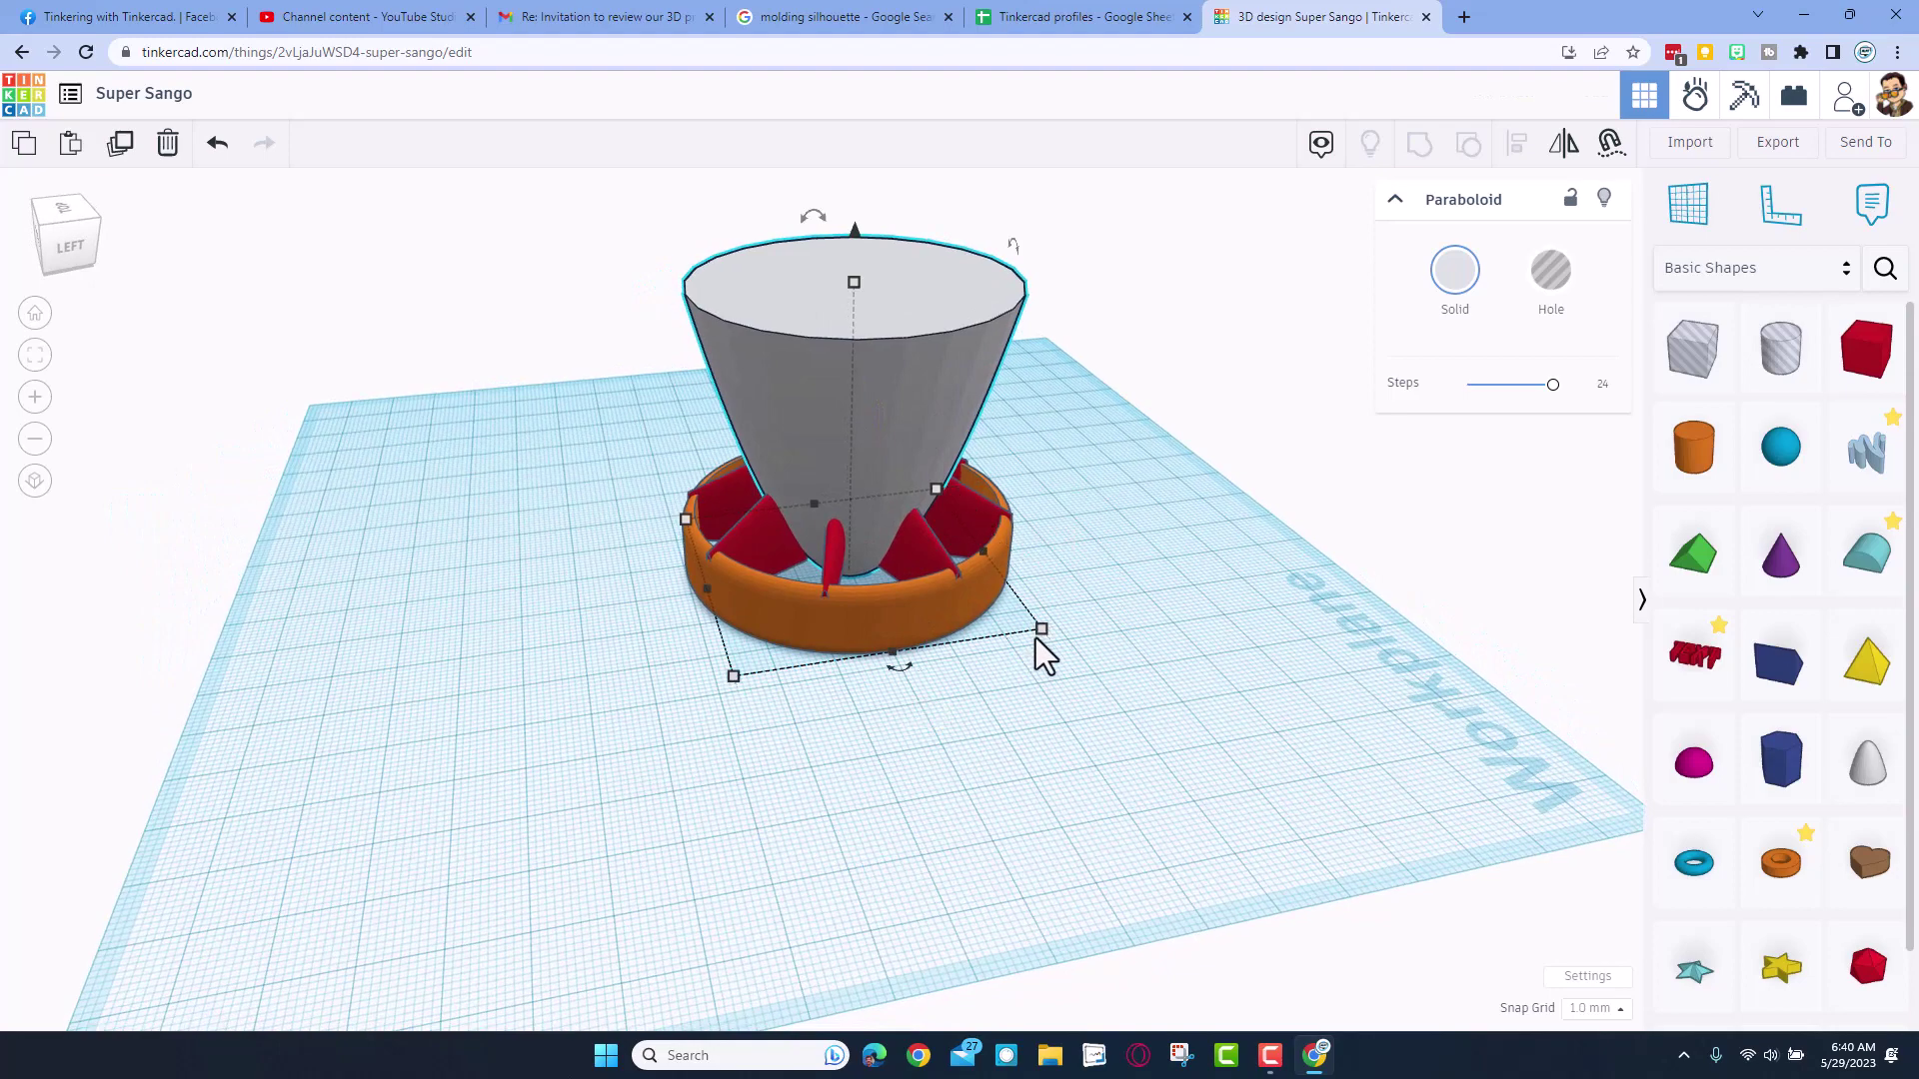
left_click(1039, 630)
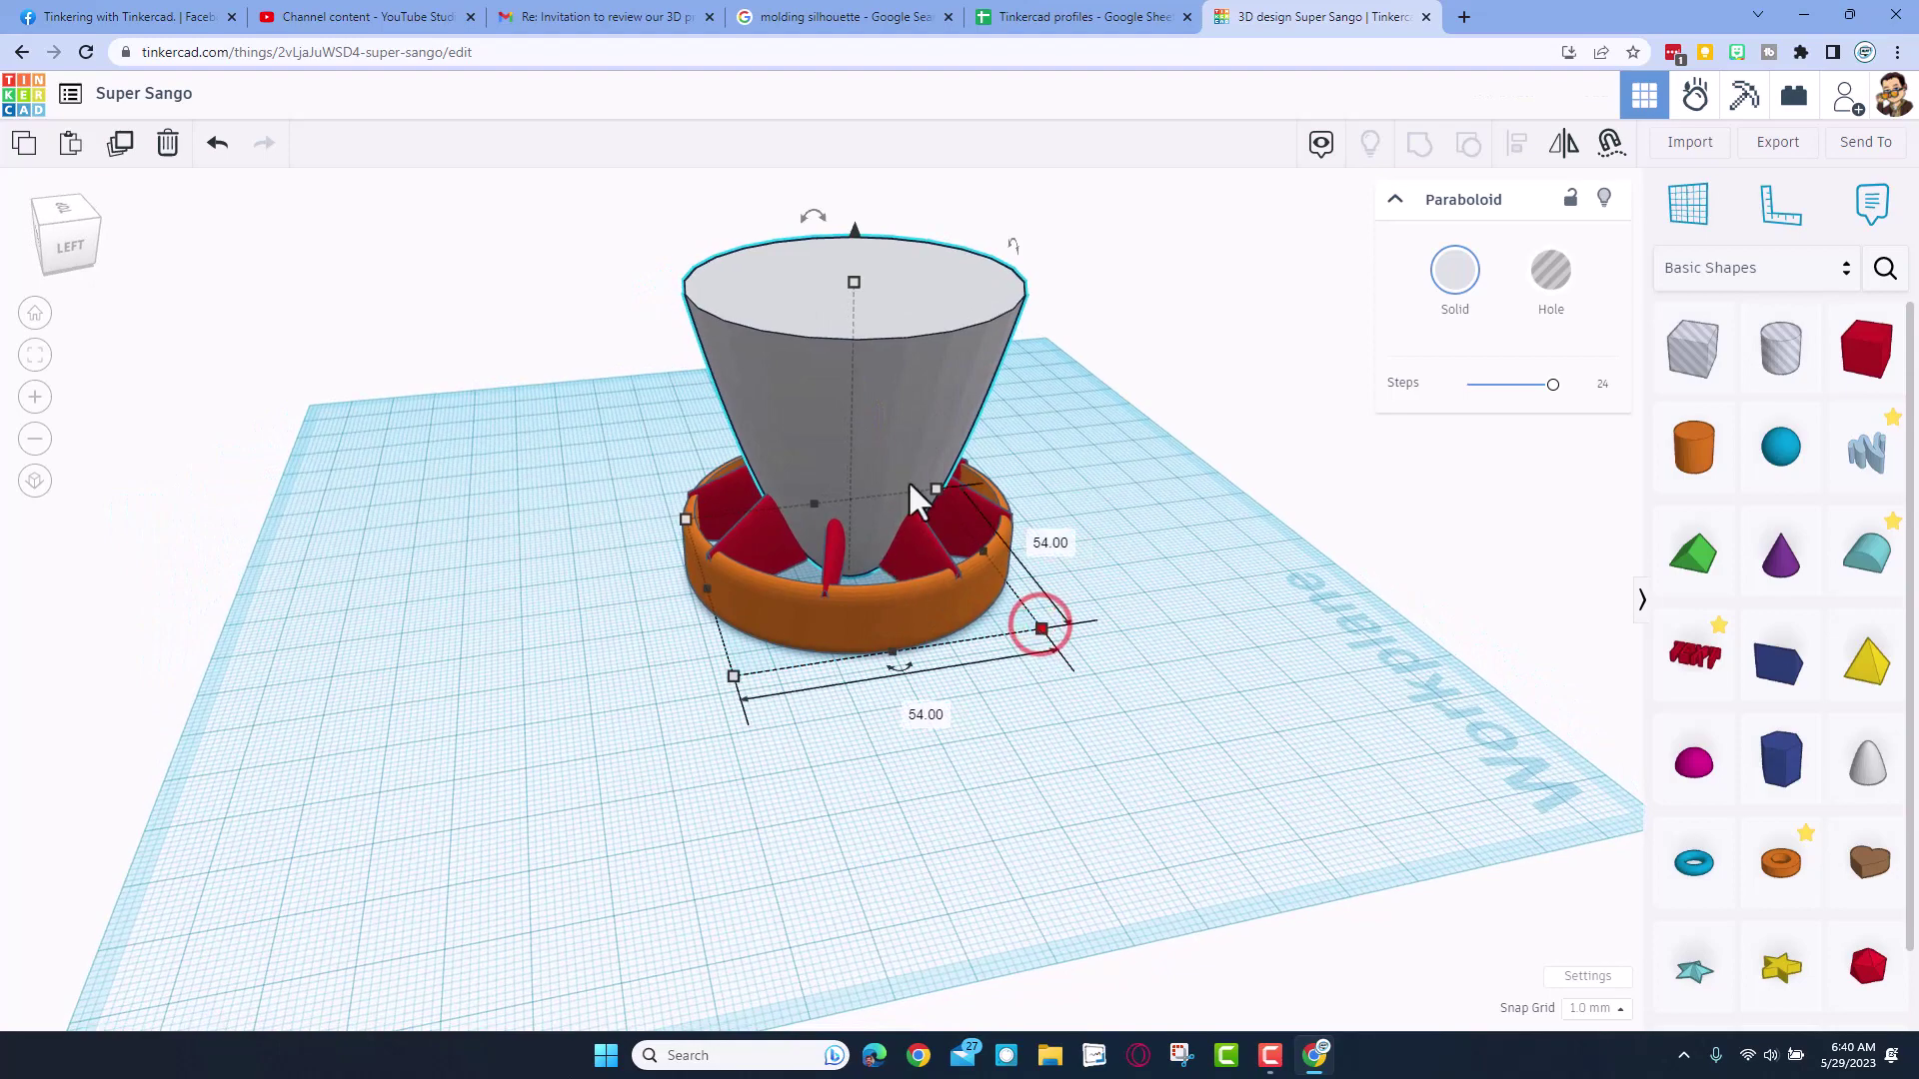
- Place a cylinder on the paraboloid's top, resize it and flatten it to 4 tall
right_click_drag(1334, 466, 1335, 455)
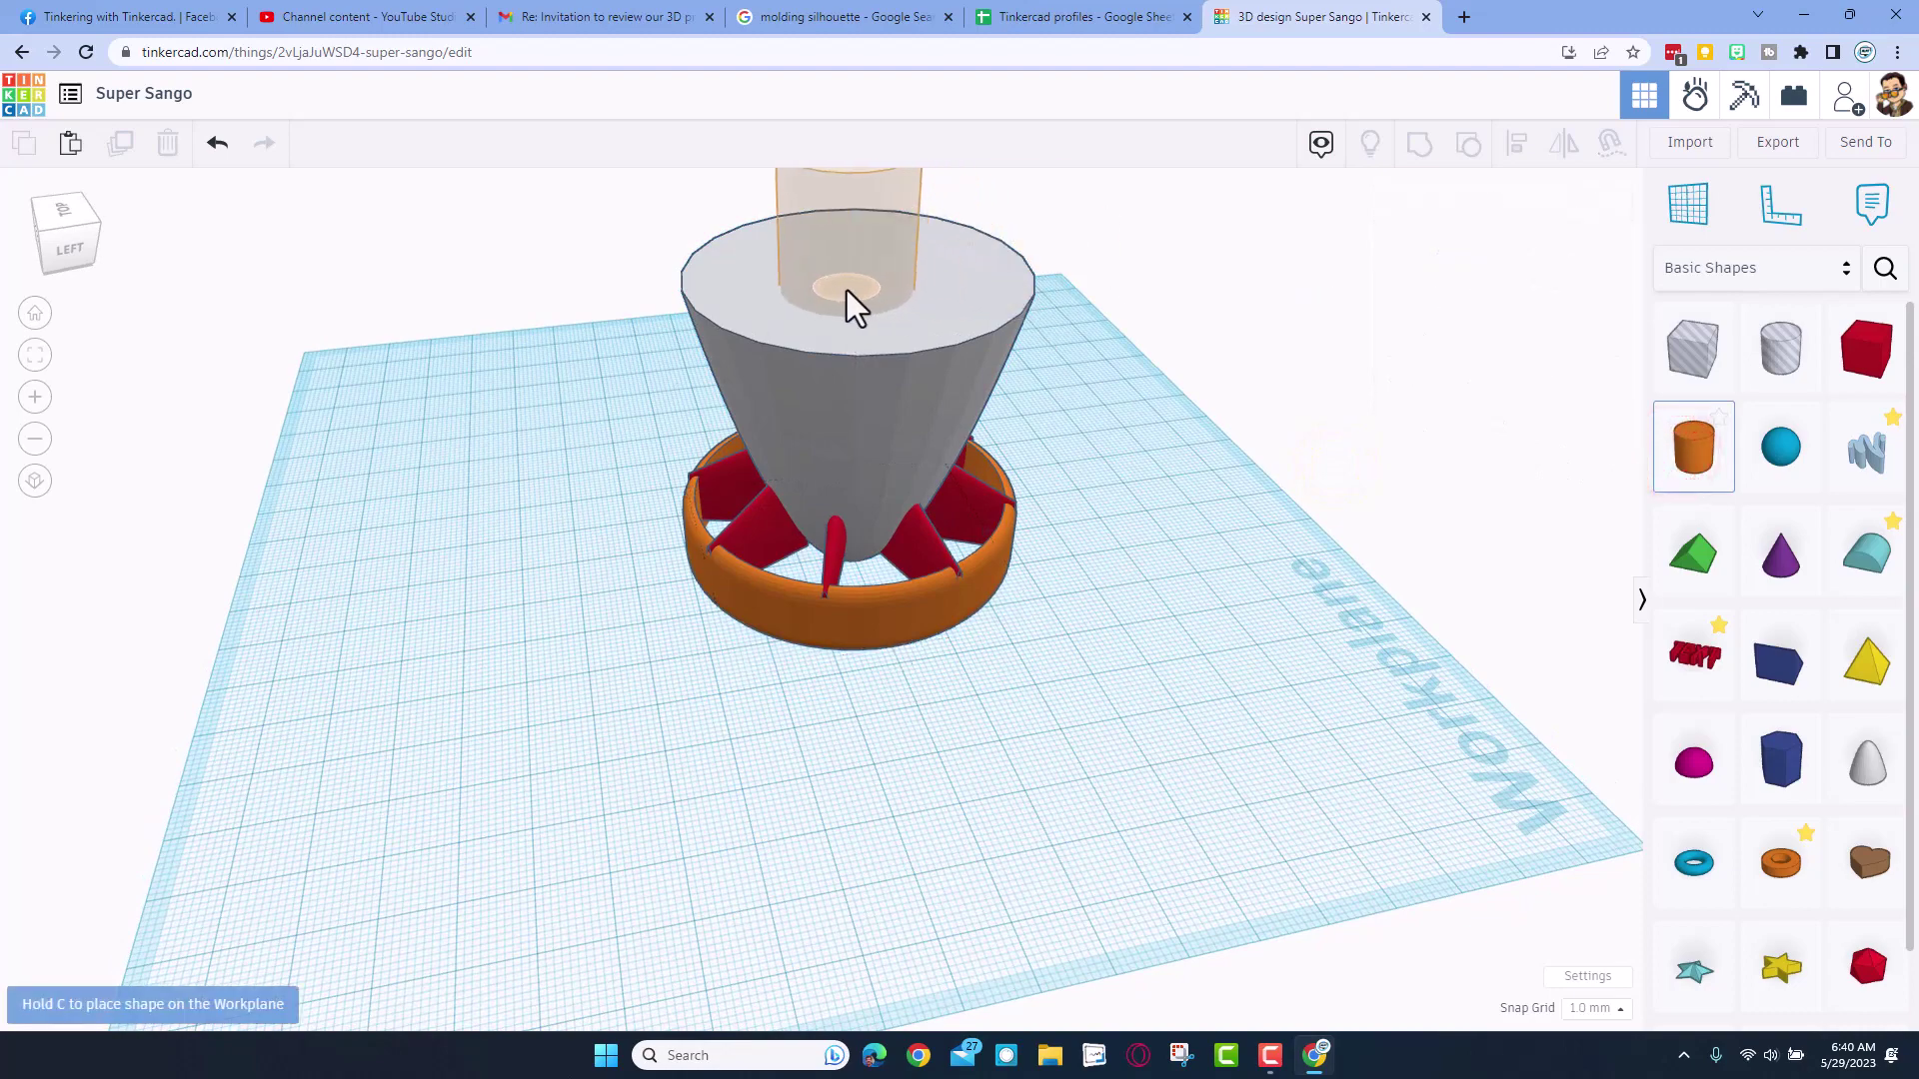
left_click(849, 290)
scroll(856, 291, "down", 3)
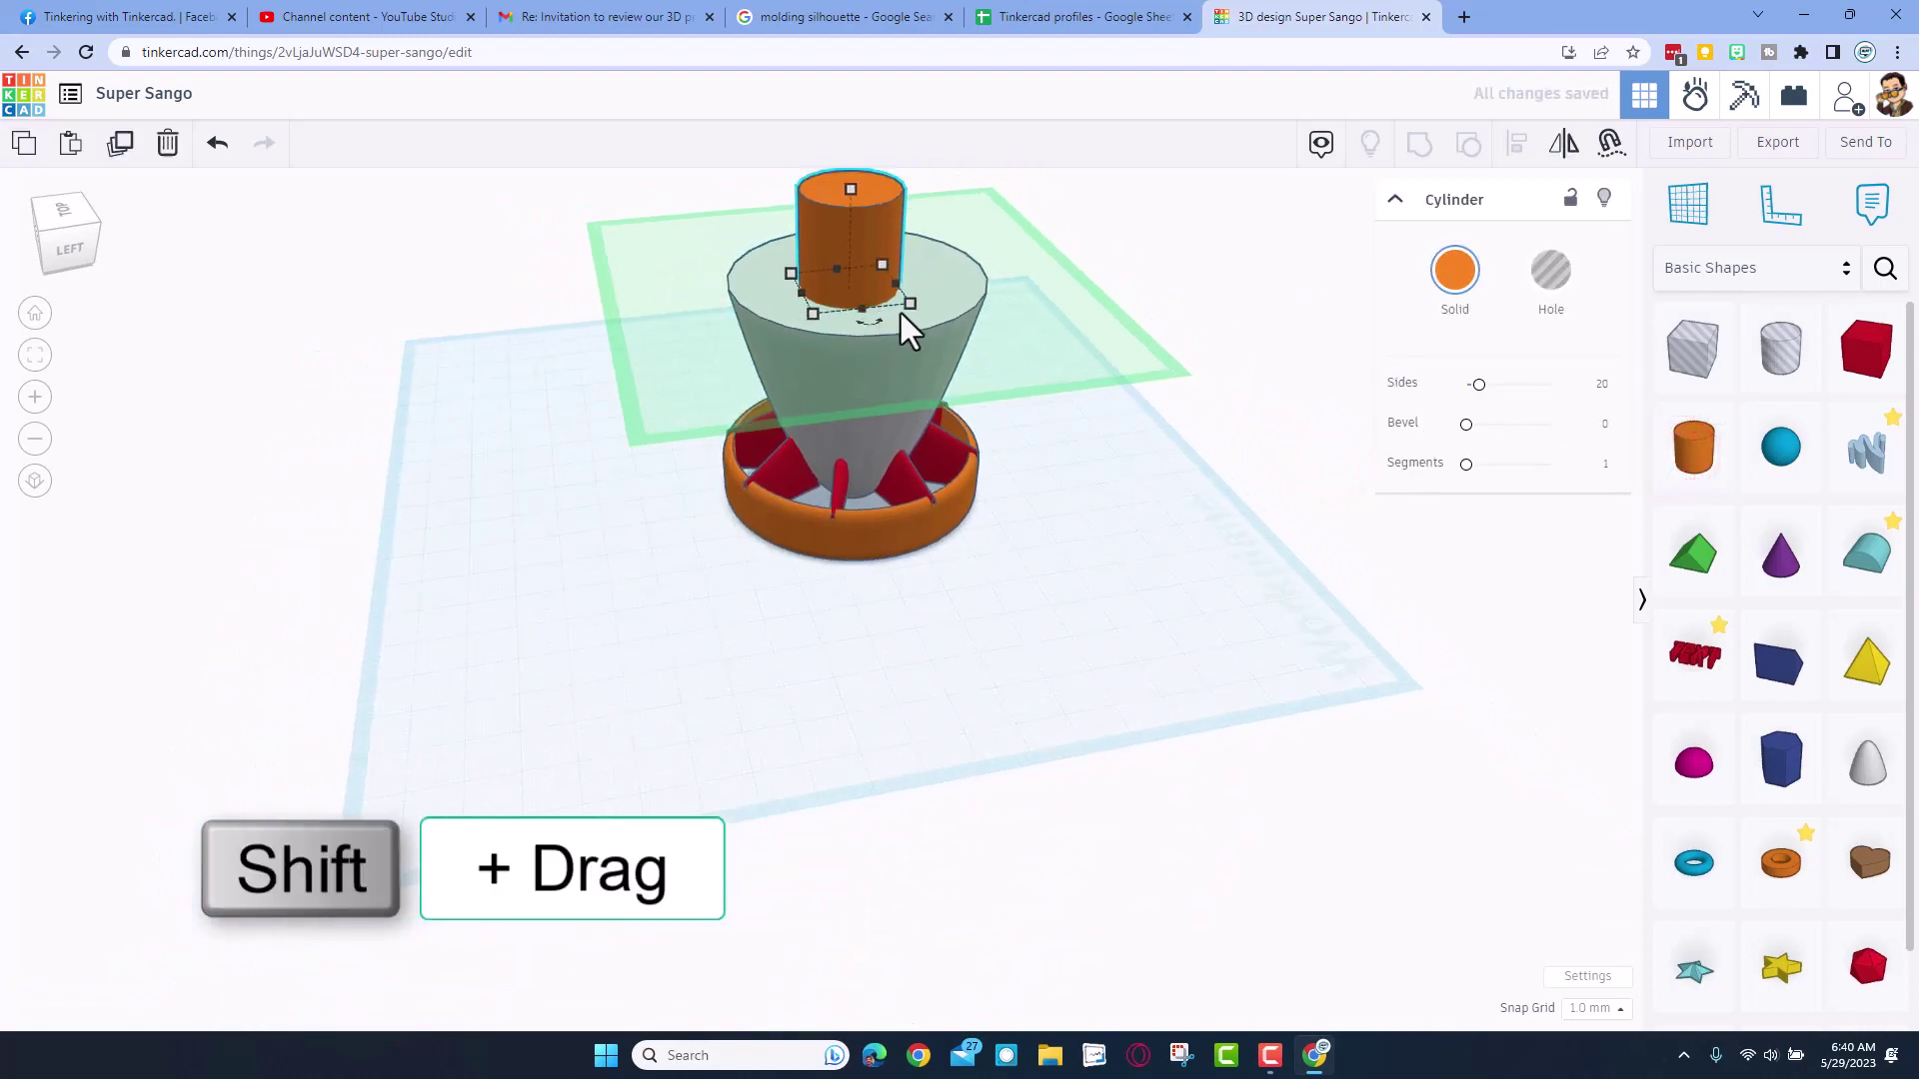
left_click_drag(909, 304, 879, 362, "shift")
left_click_drag(991, 340, 873, 298, "shift")
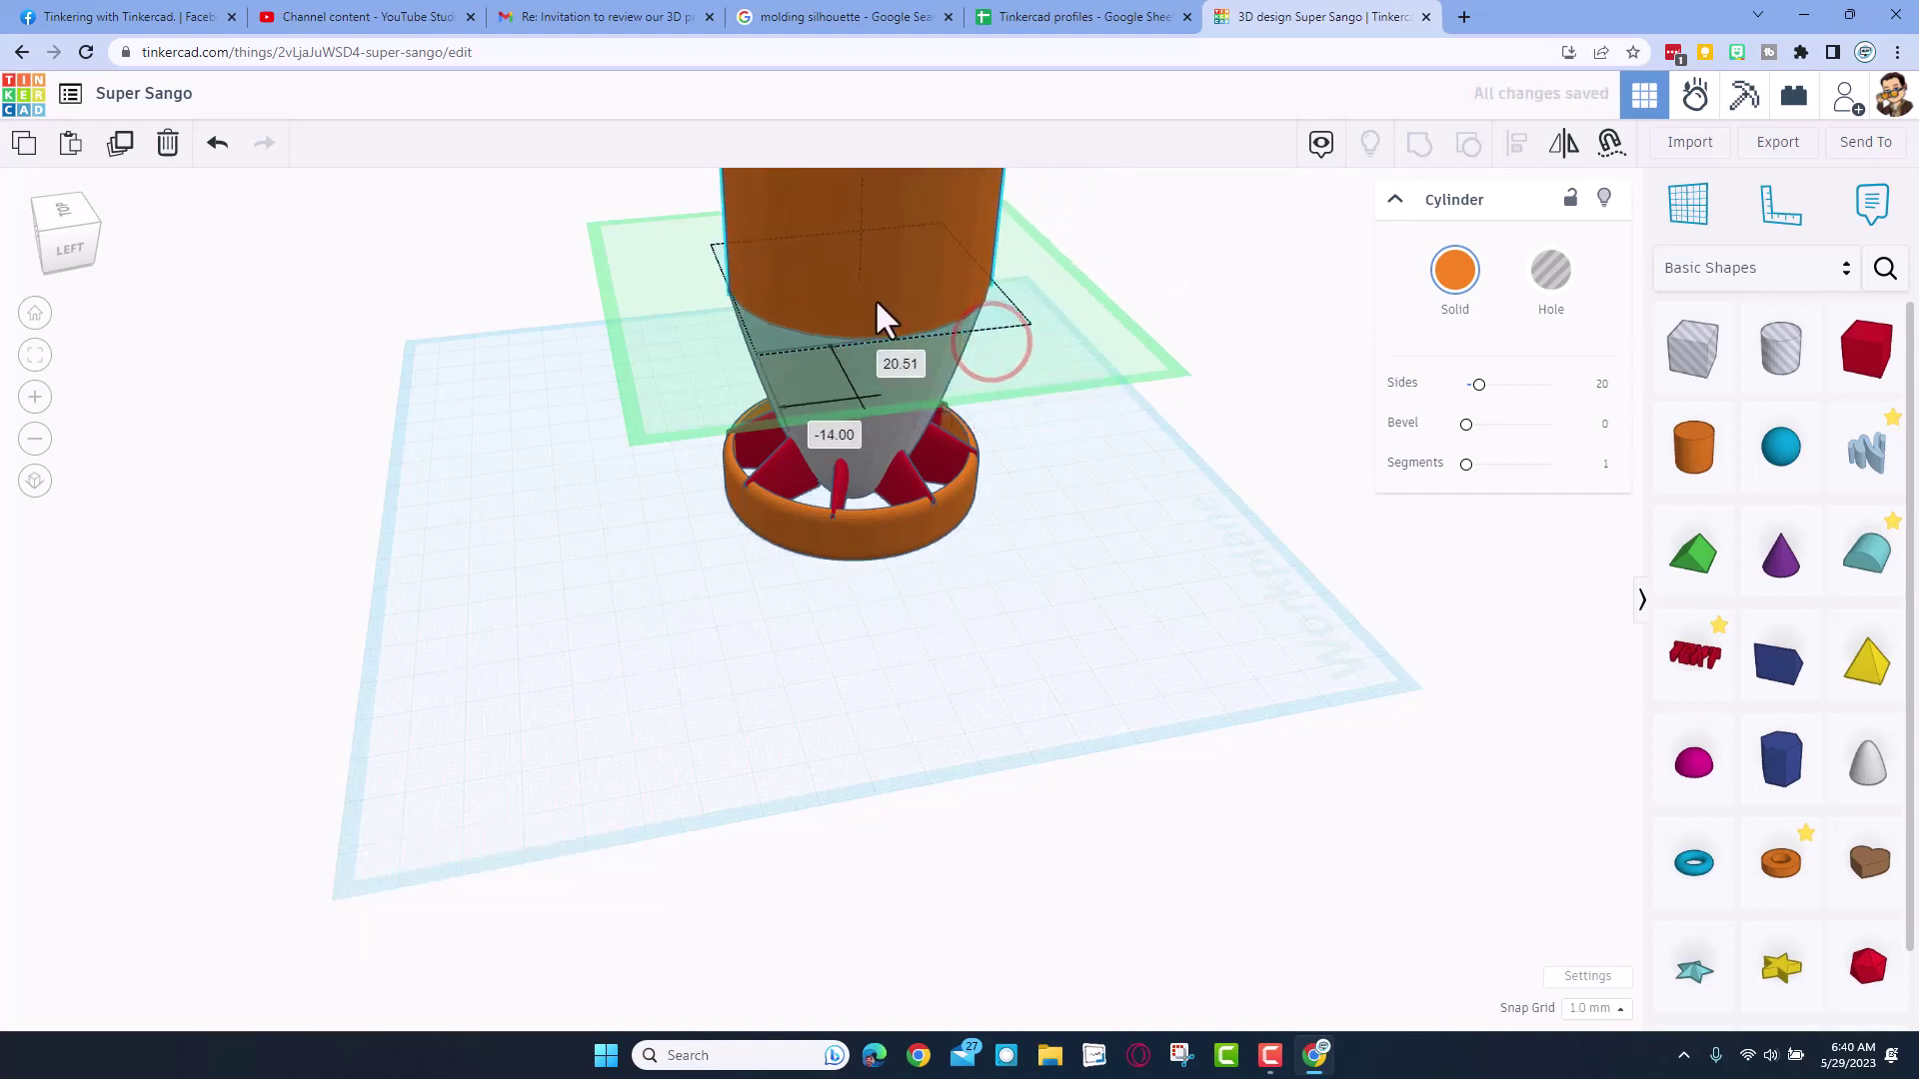
key("f")
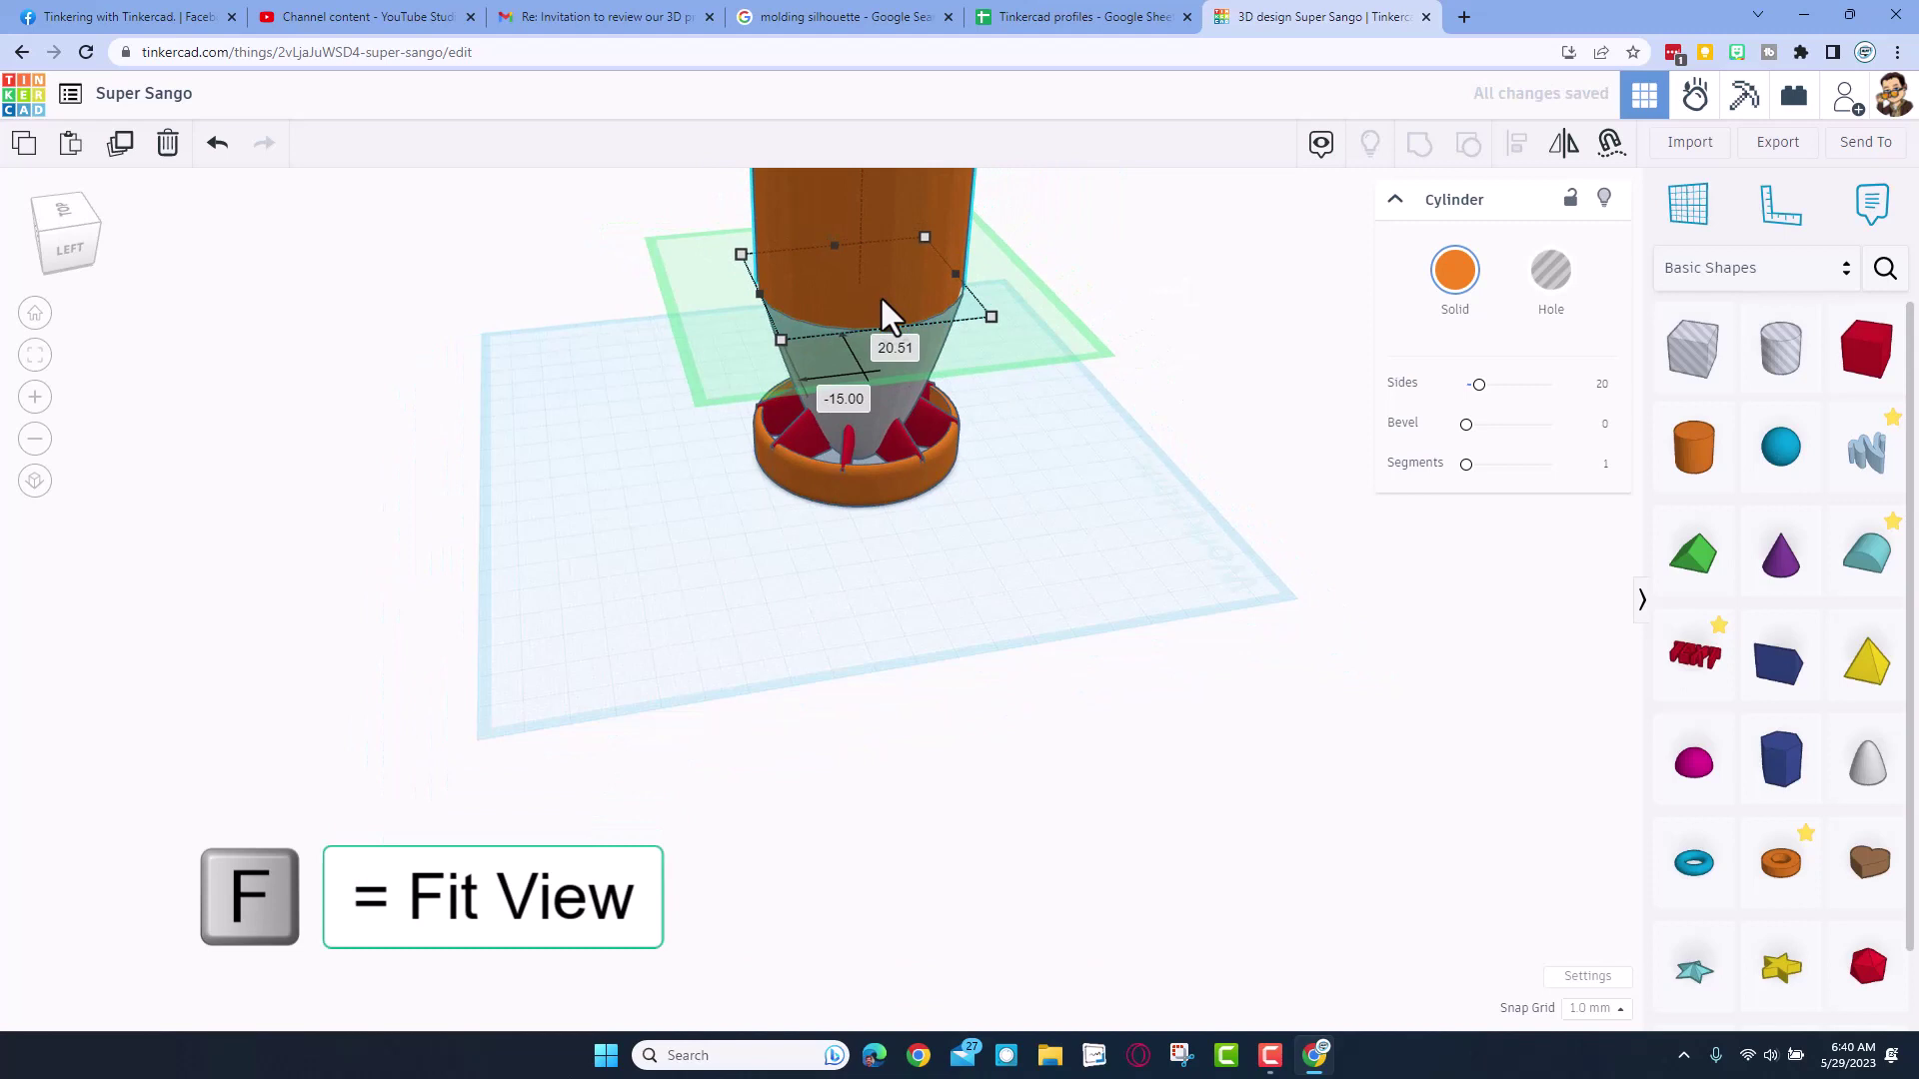
key("f")
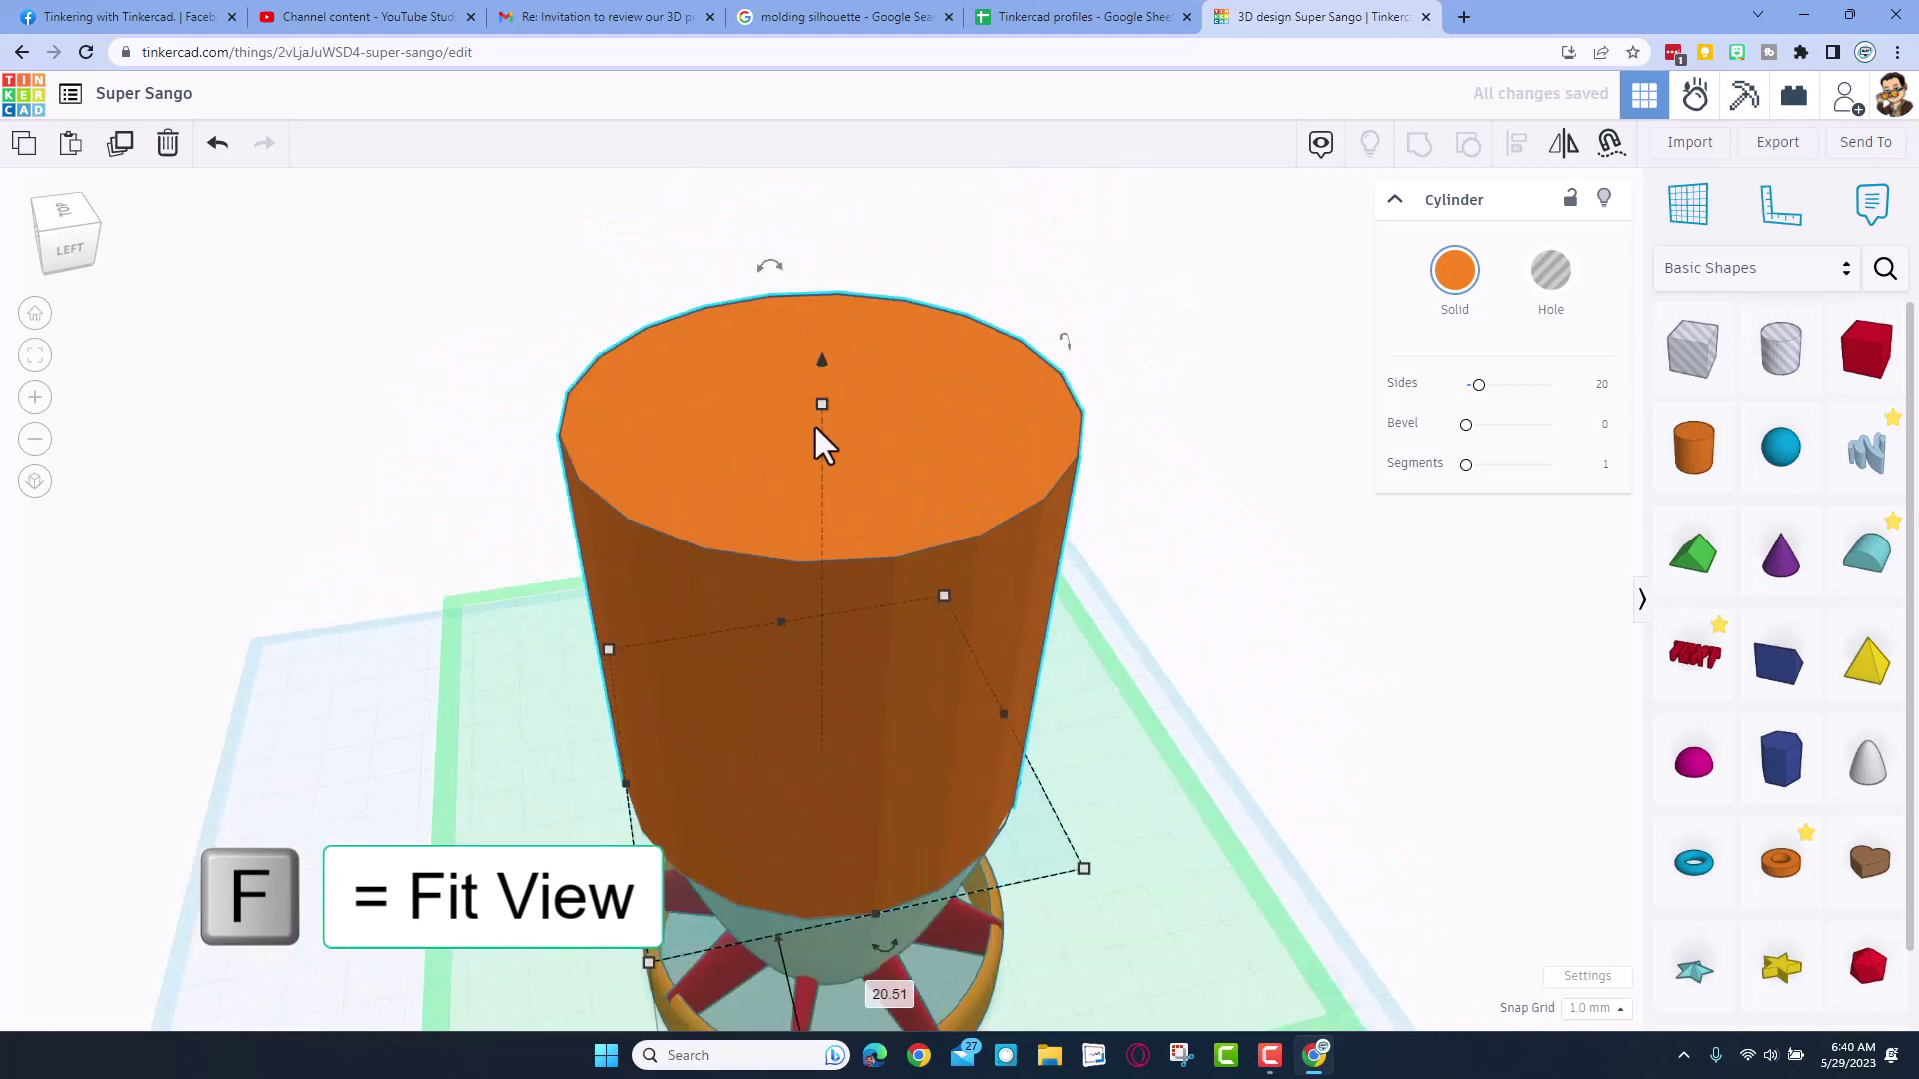
left_click_drag(821, 405, 814, 737)
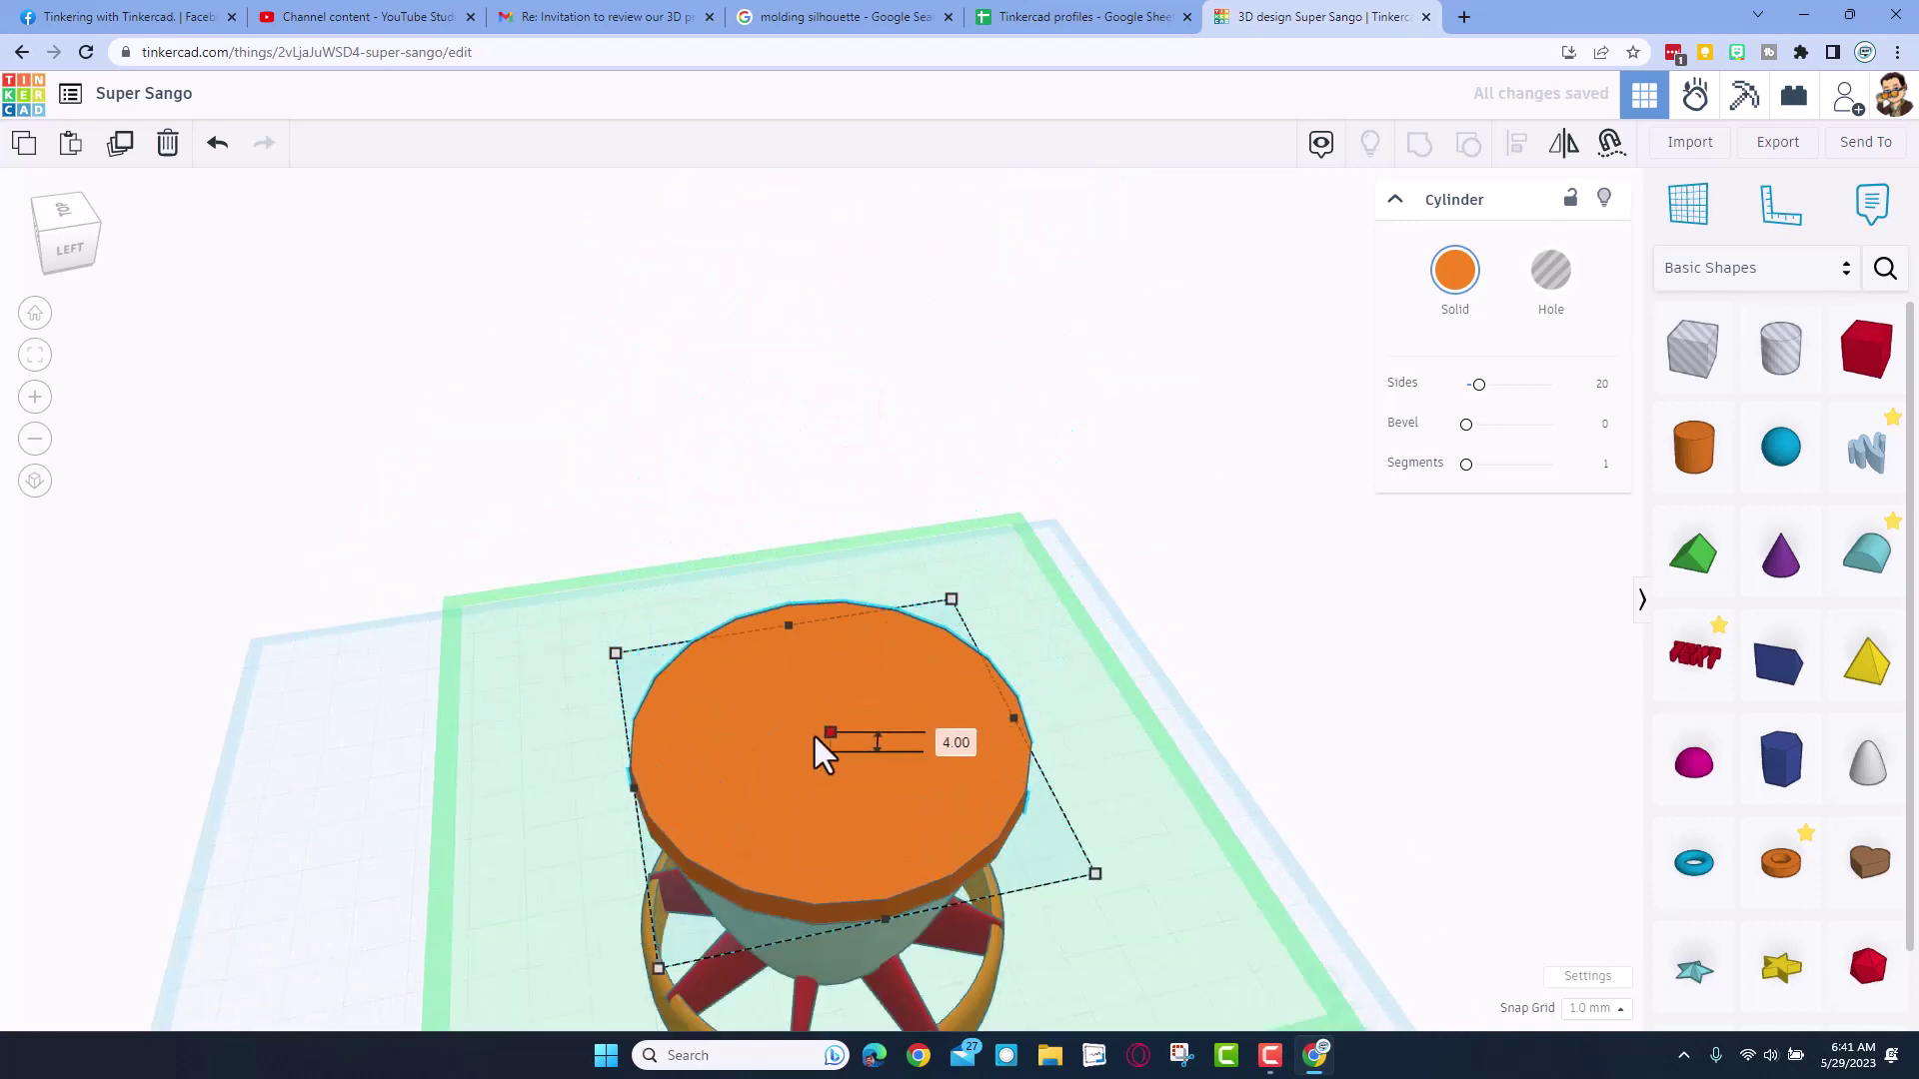
right_click_drag(808, 723, 933, 795)
left_click(762, 603)
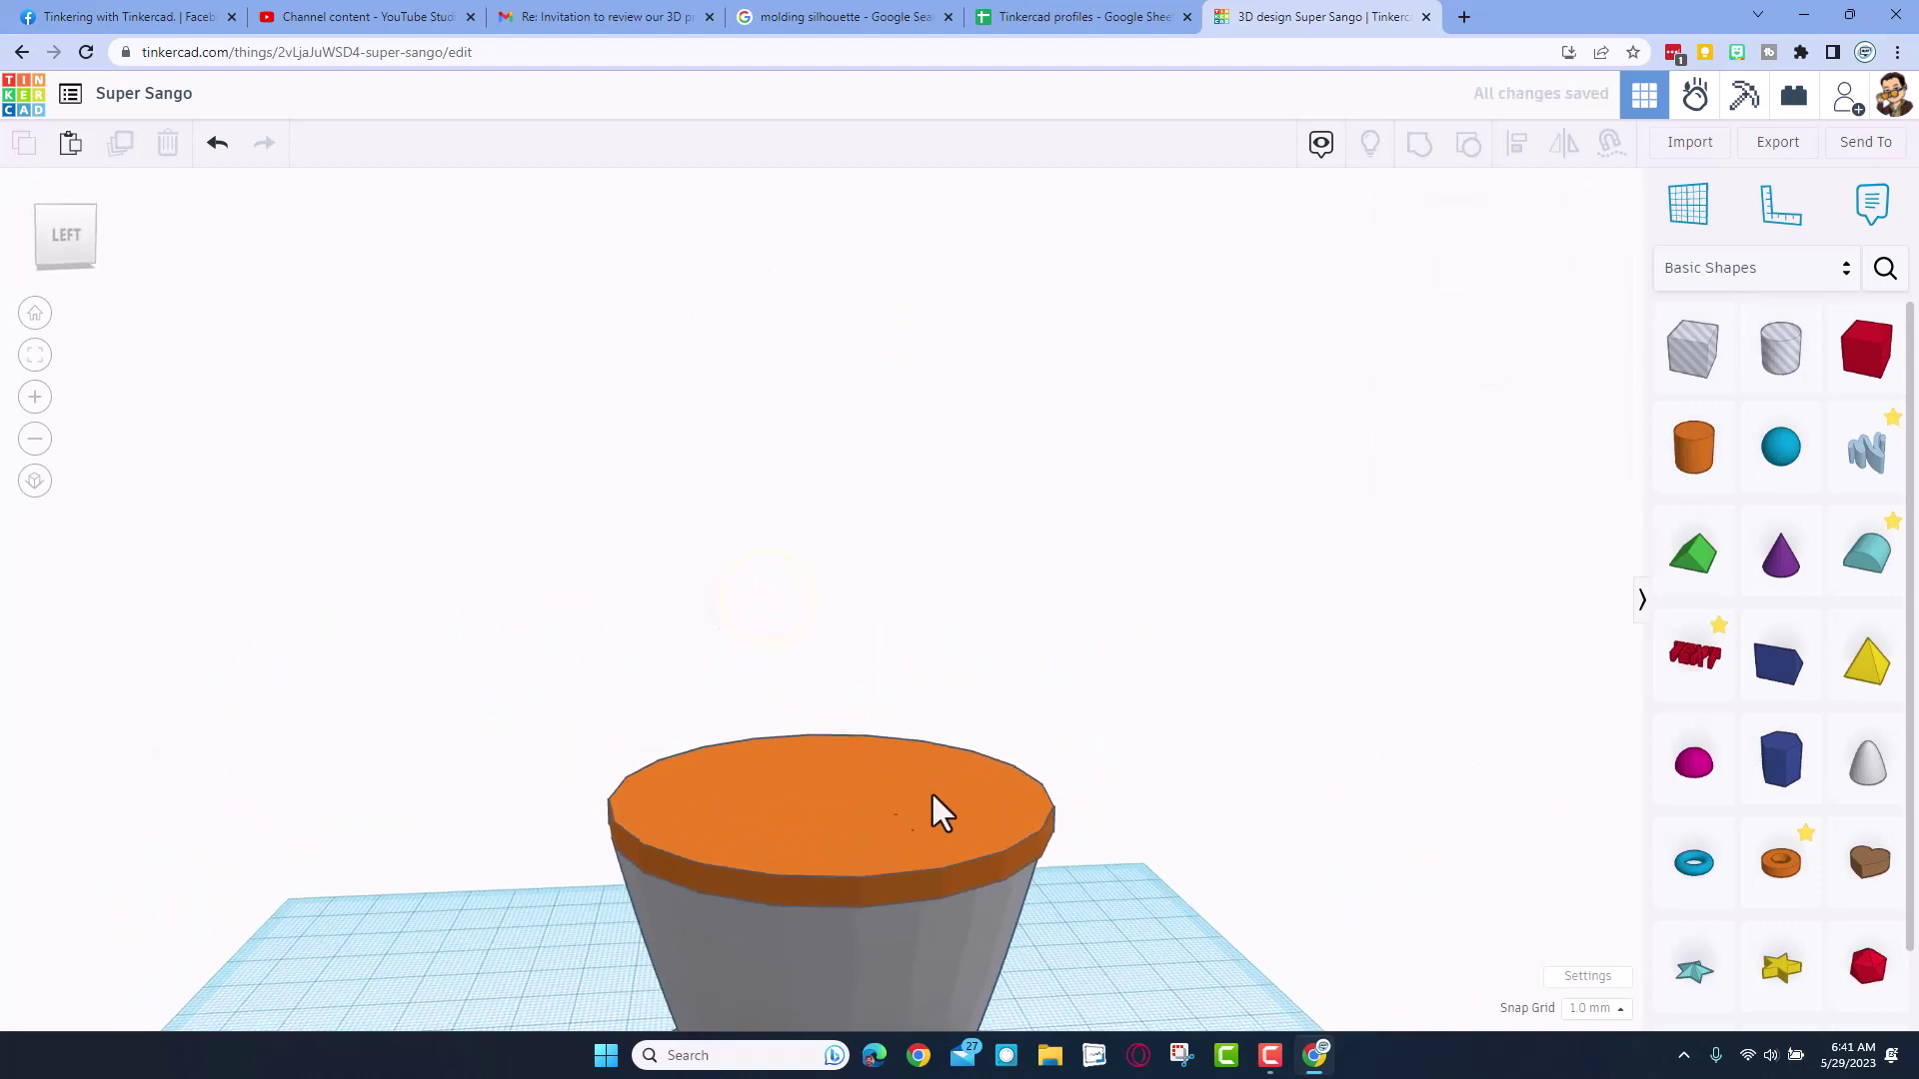
- Give the disc 64 sides, a height of 1 and a red colour
left_click(890, 824)
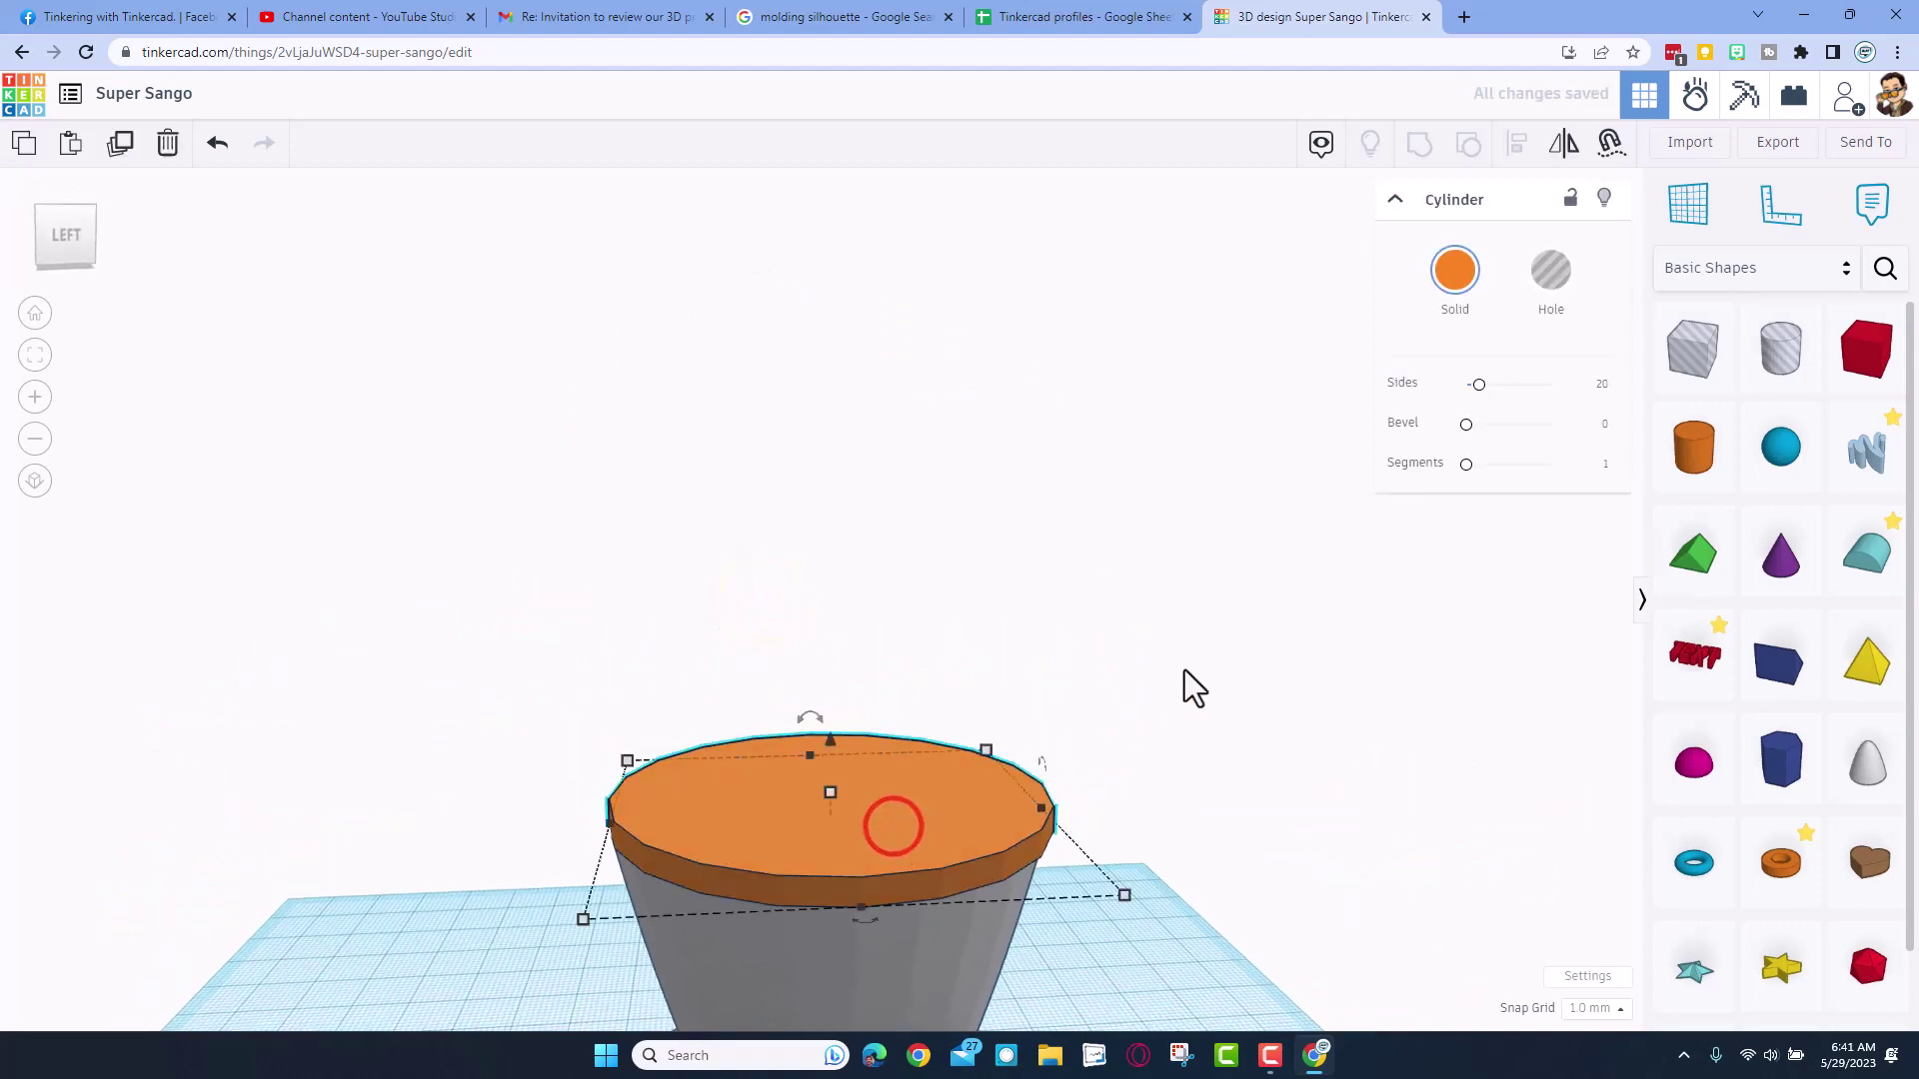
left_click(1481, 386)
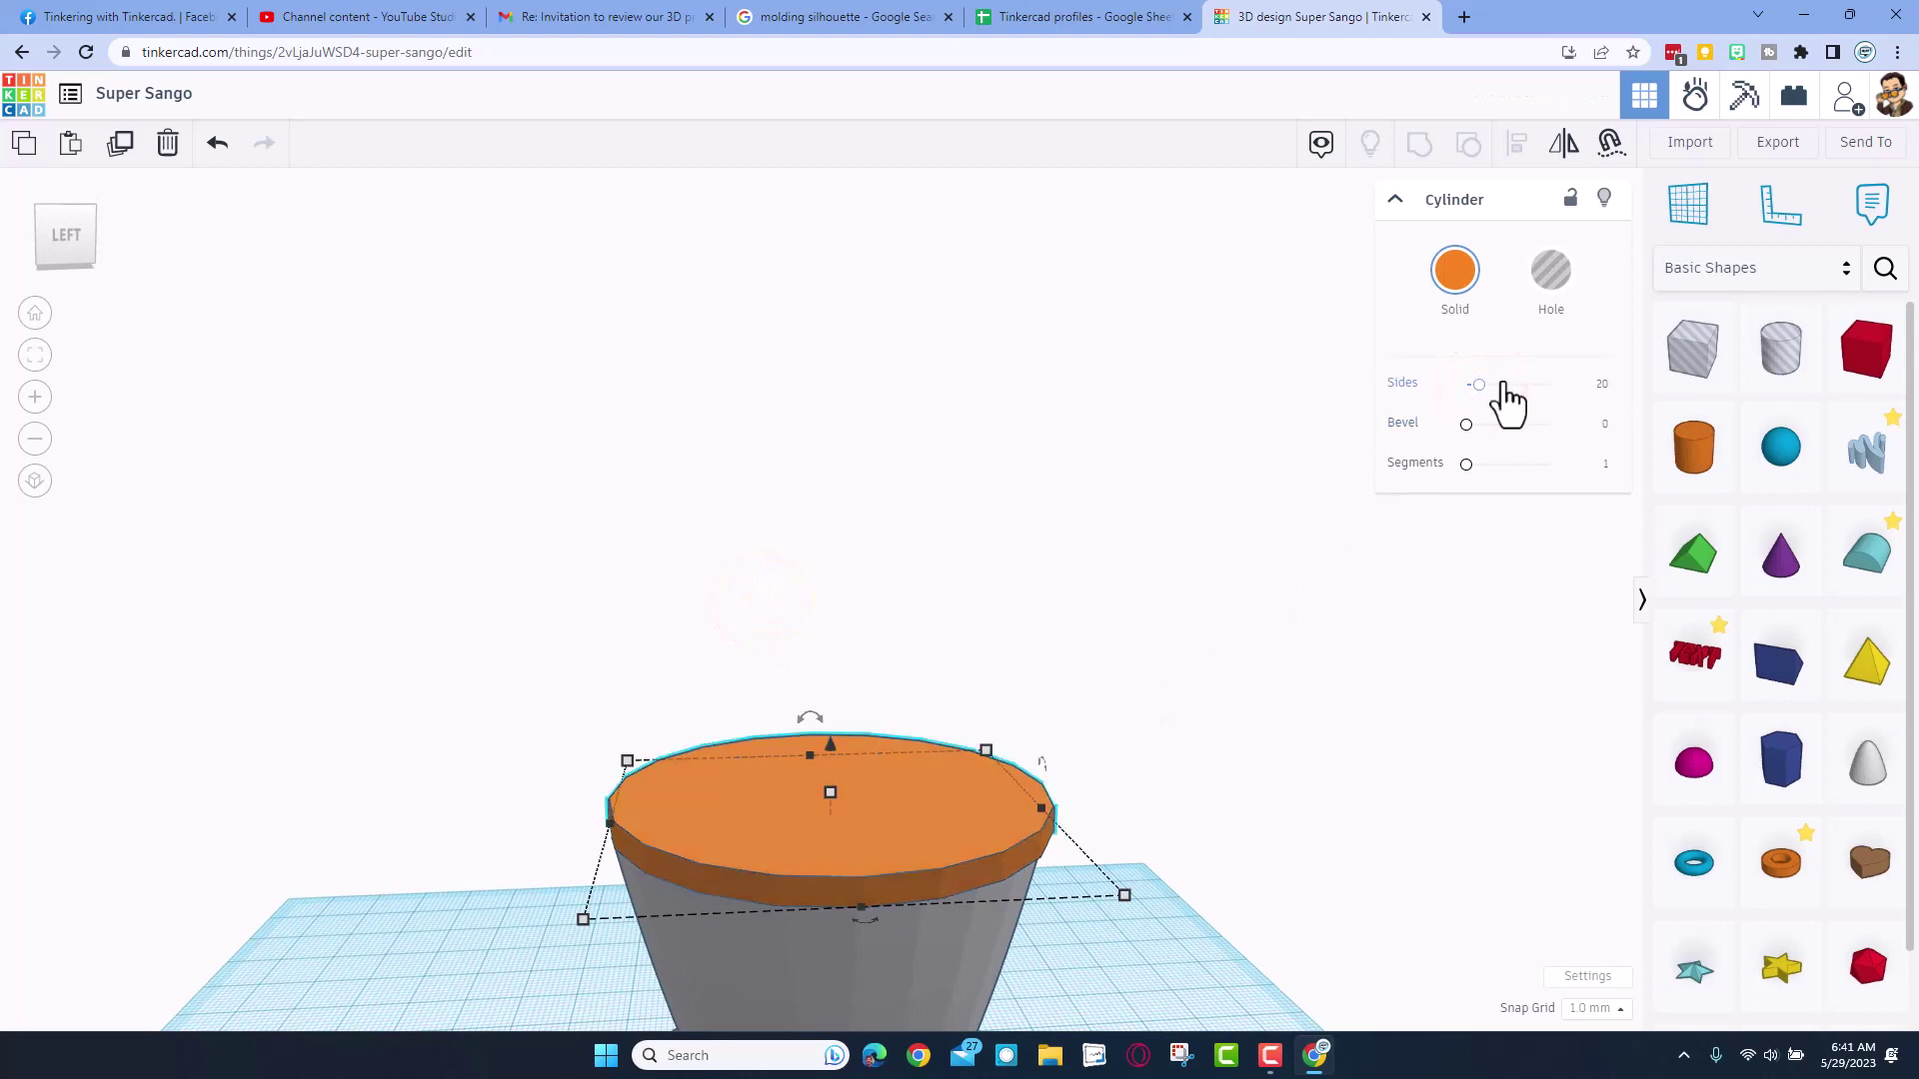
left_click_drag(1479, 388, 1611, 391)
right_click_drag(1020, 494, 970, 479)
left_click_drag(828, 798, 826, 812)
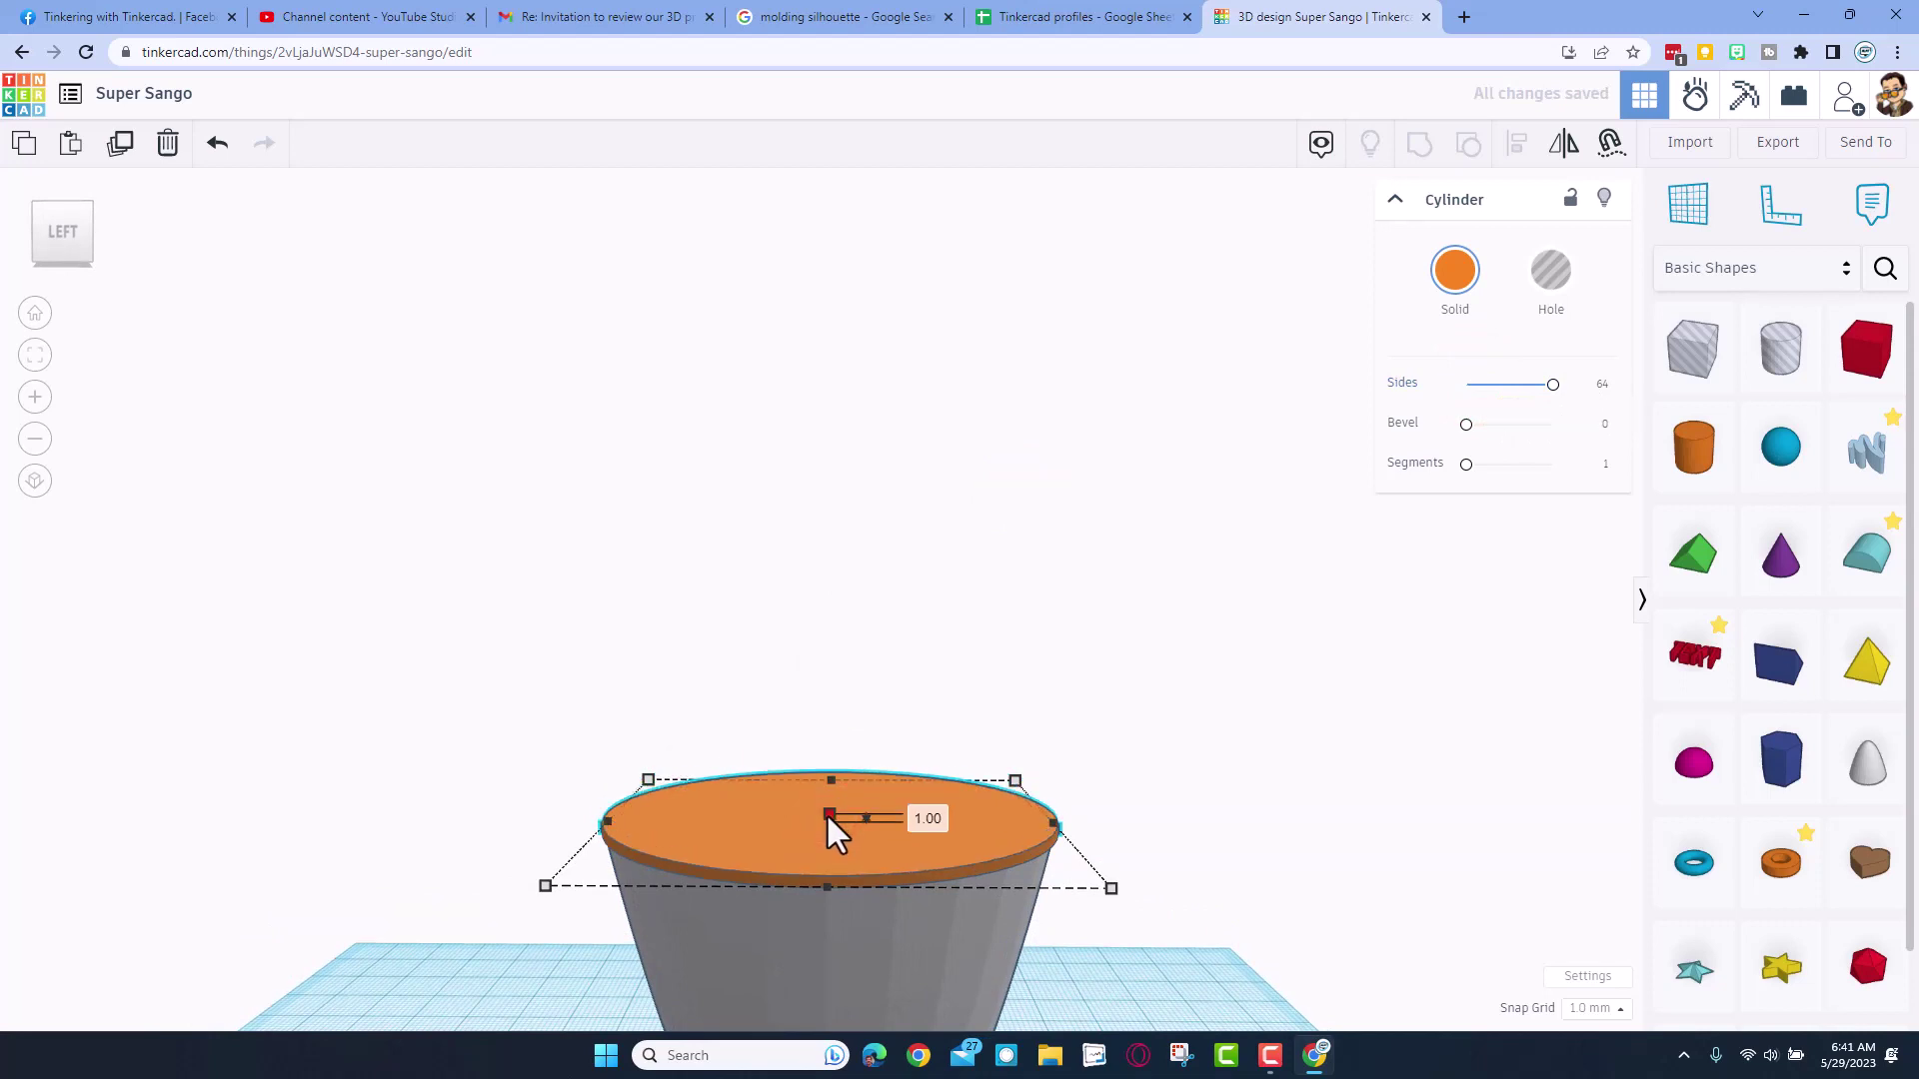
left_click(1455, 272)
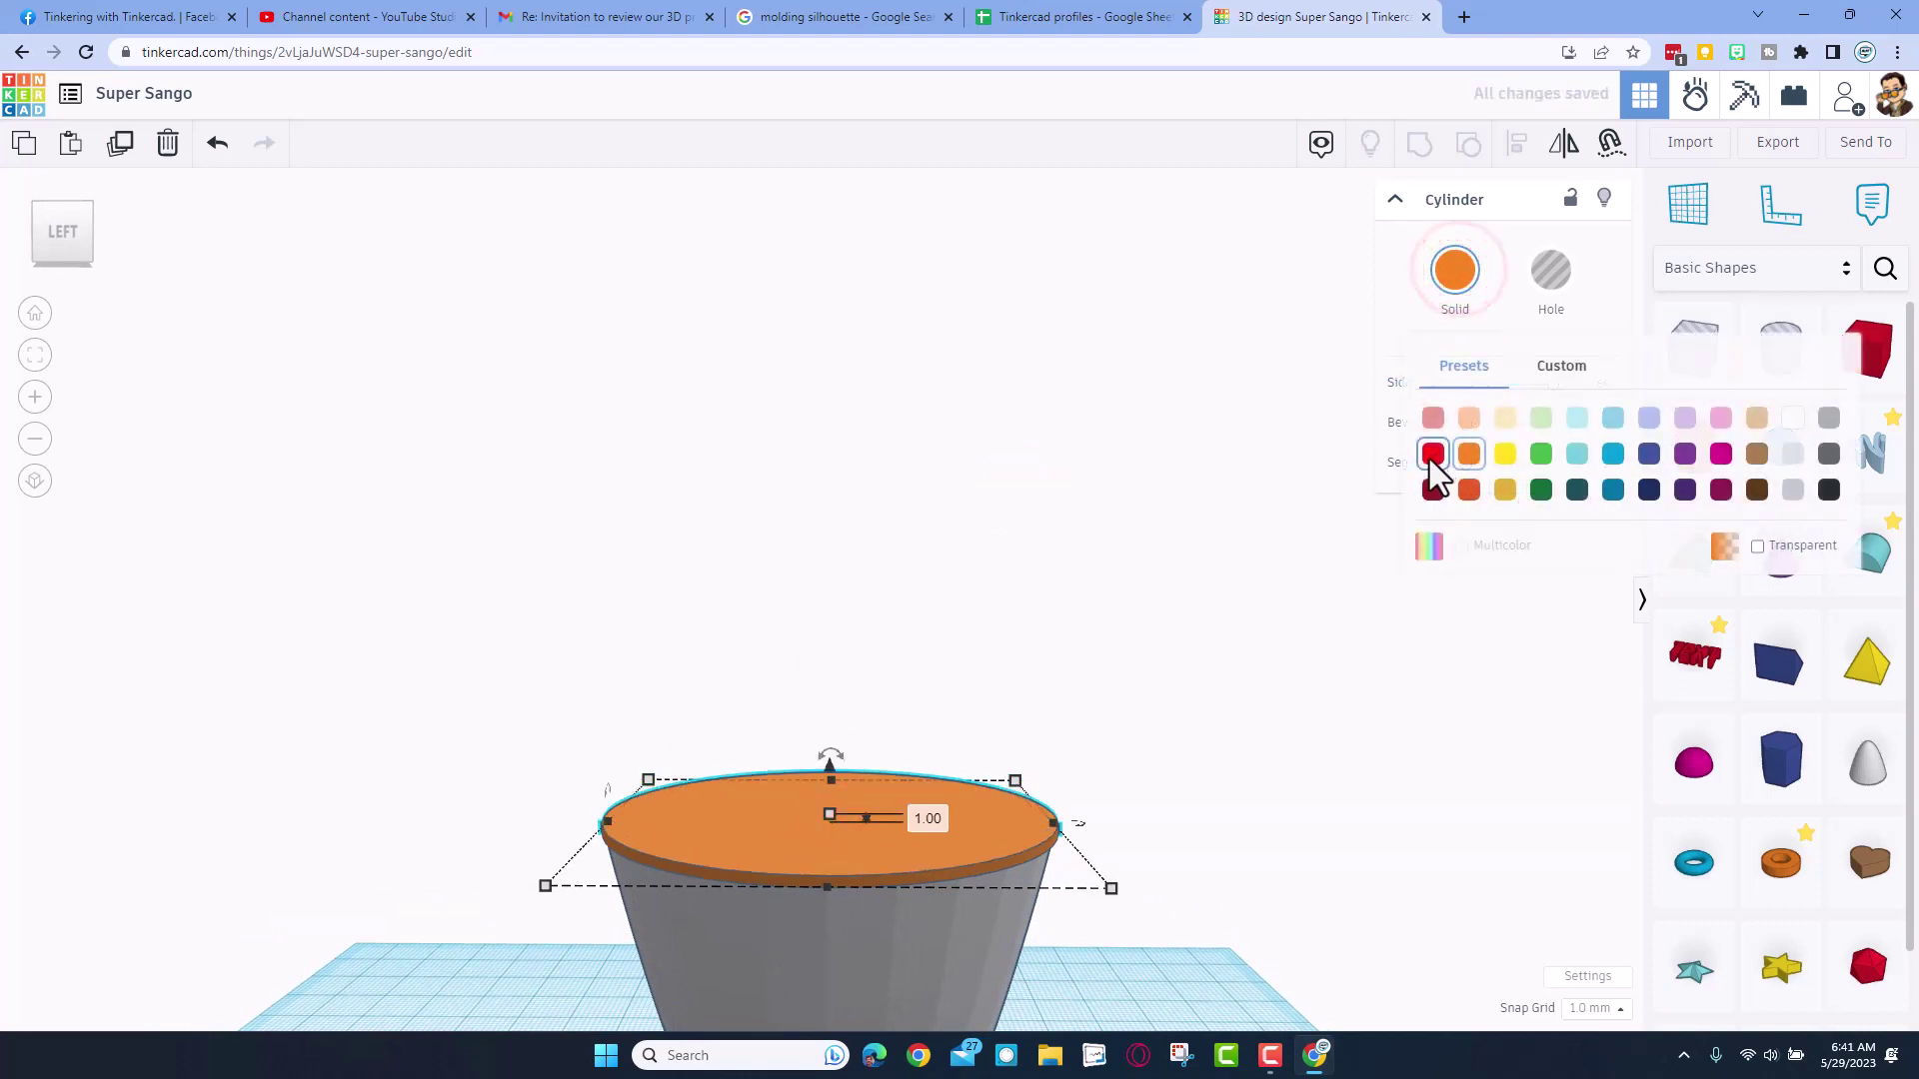
left_click(1431, 453)
right_click_drag(1360, 701, 1529, 839)
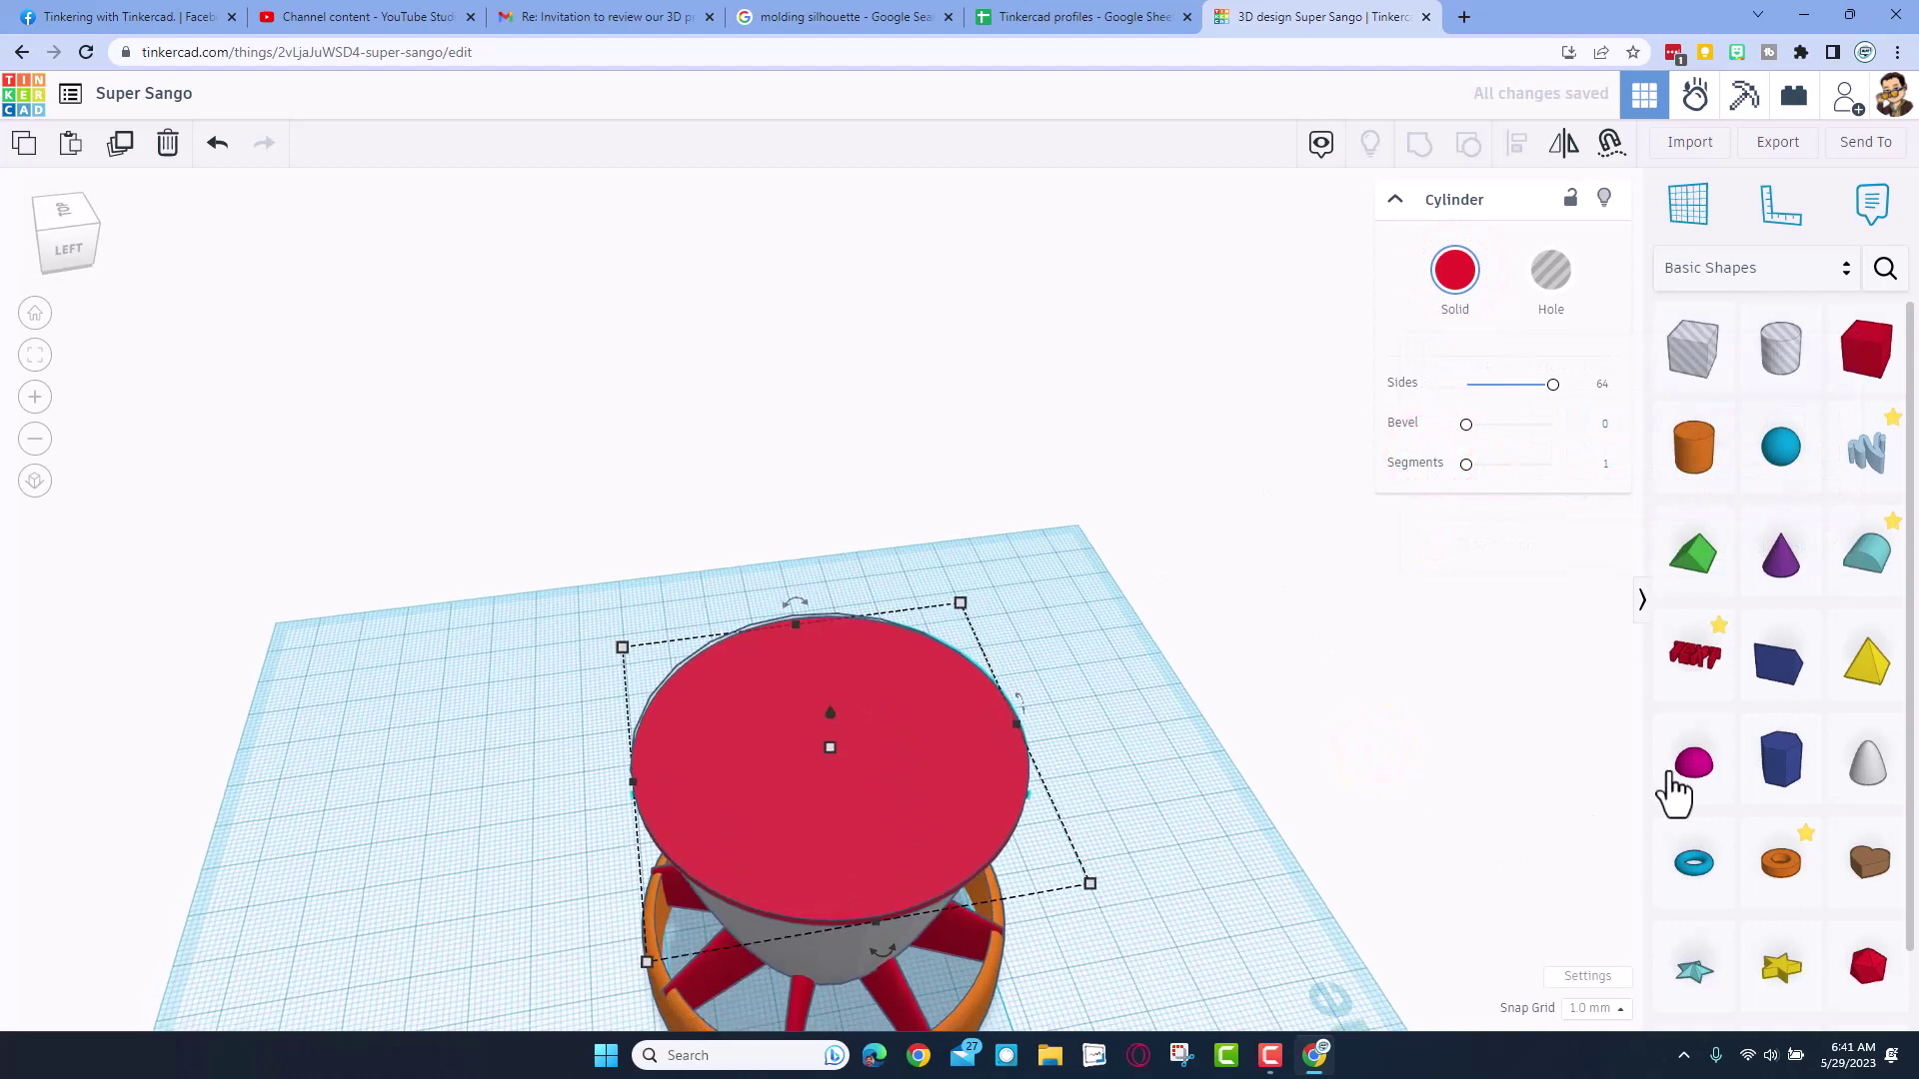
- Place a half sphere on the red disc and size it to 54 mm
left_click_drag(1618, 750, 847, 746)
right_click_drag(848, 745, 818, 687)
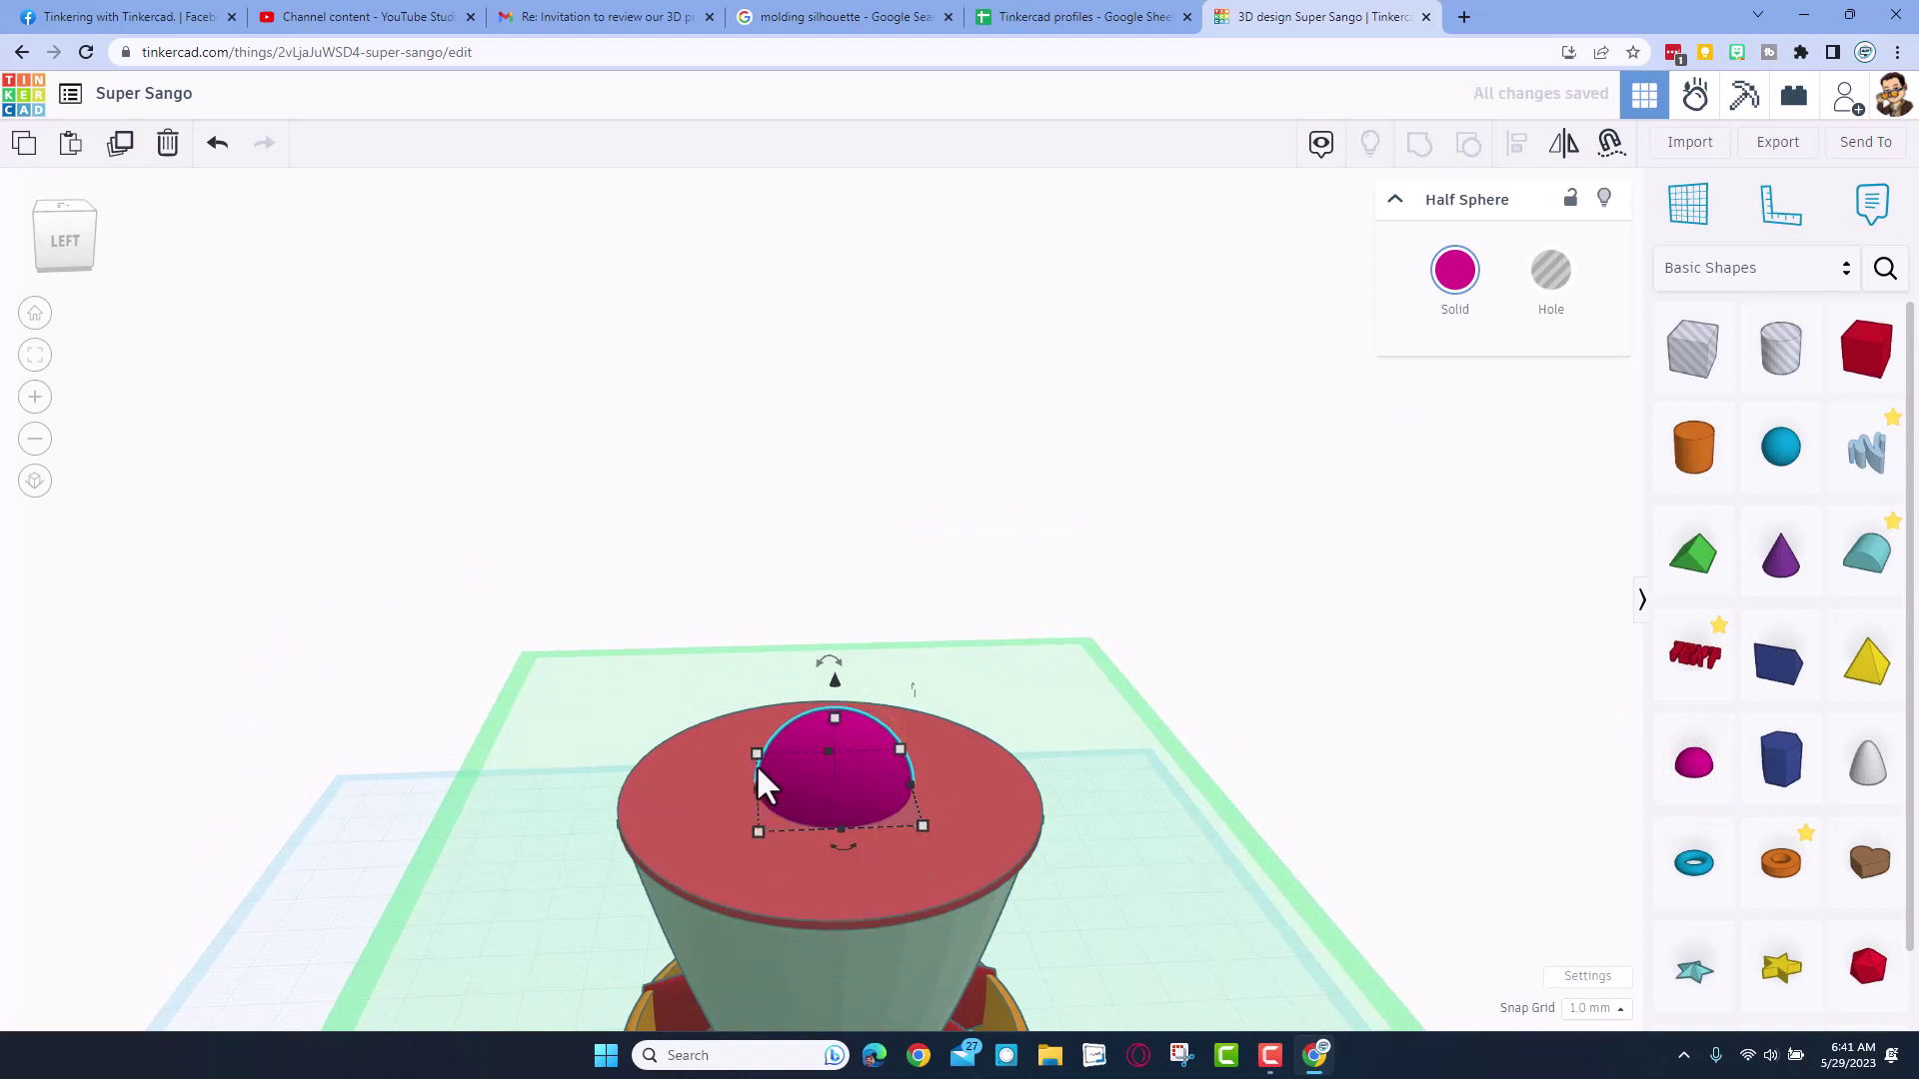
left_click_drag(757, 753, 677, 680, "shift")
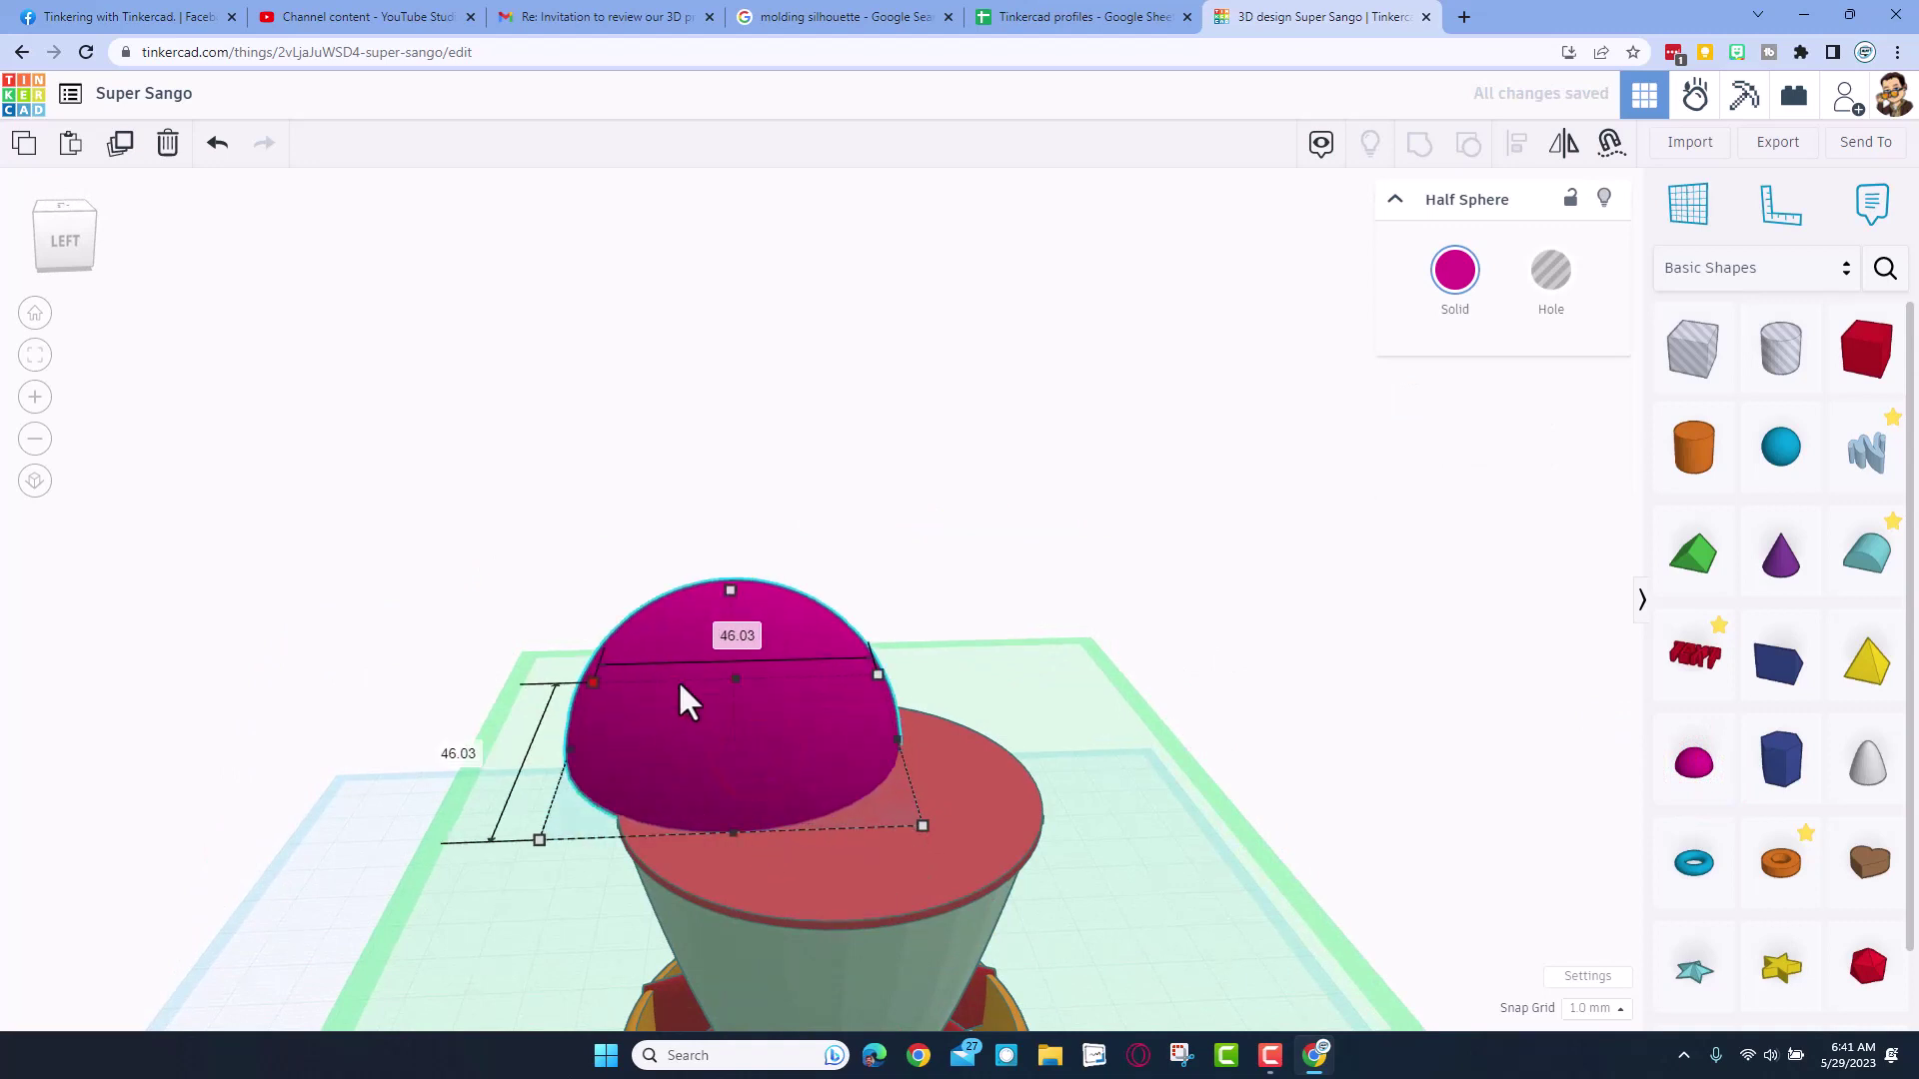
type("54")
key("Return")
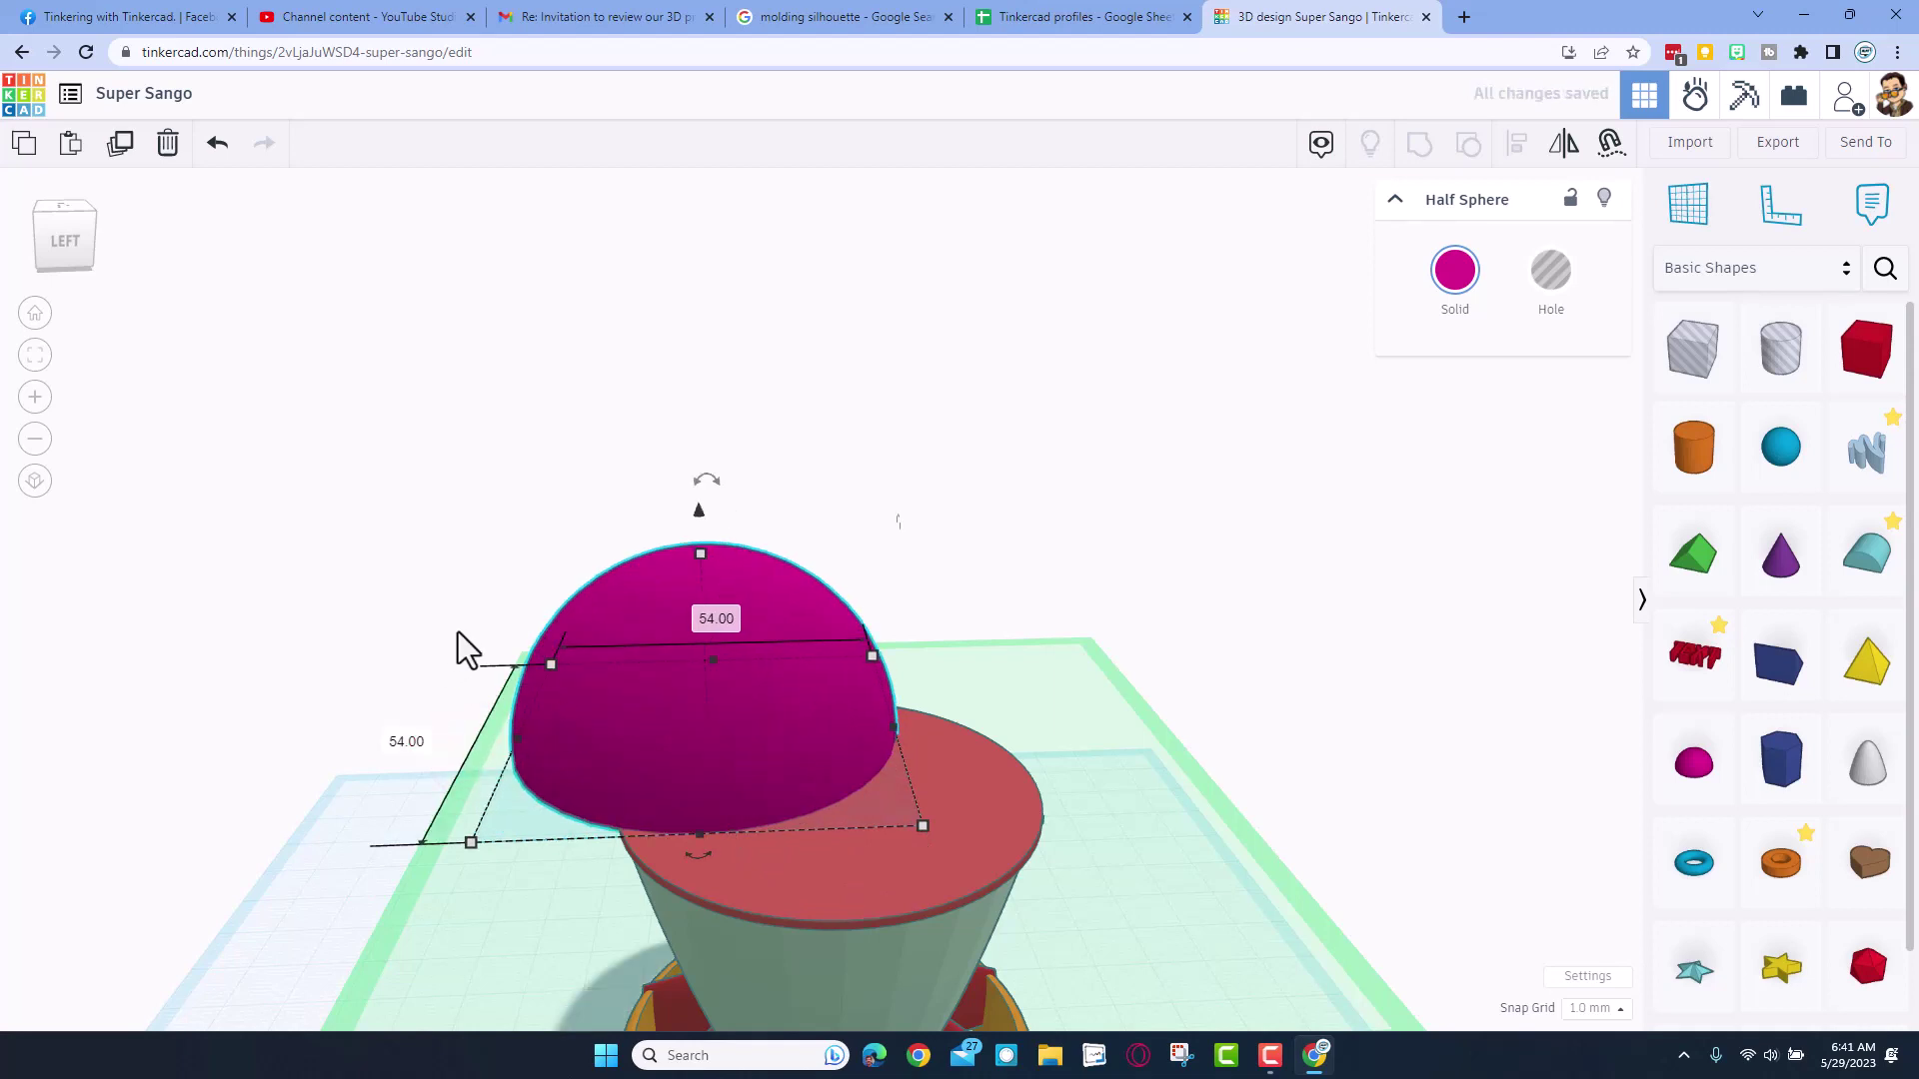
scroll(669, 741, "down", 2)
scroll(700, 744, "down", 2)
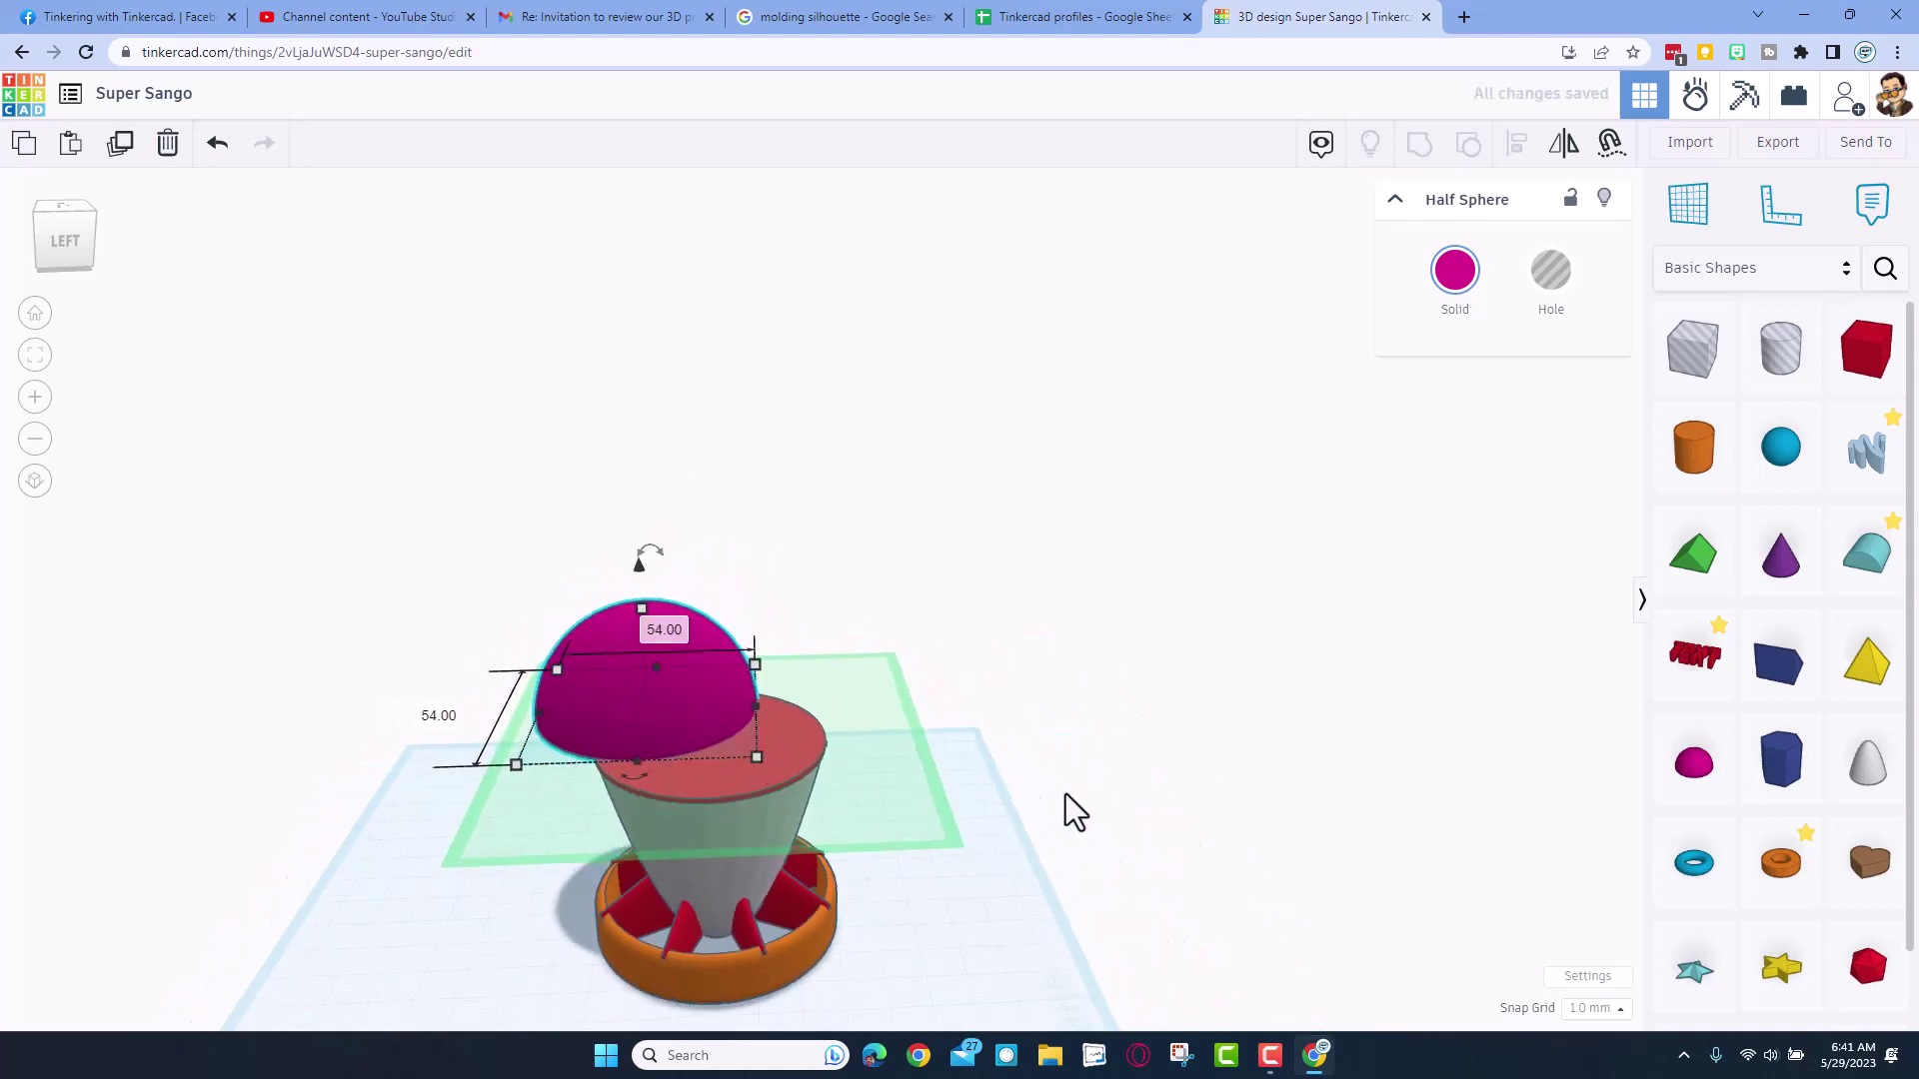
- Centre-align all five rocket shapes on both horizontal axes
left_click(910, 924)
left_click_drag(472, 544, 861, 980)
key("l")
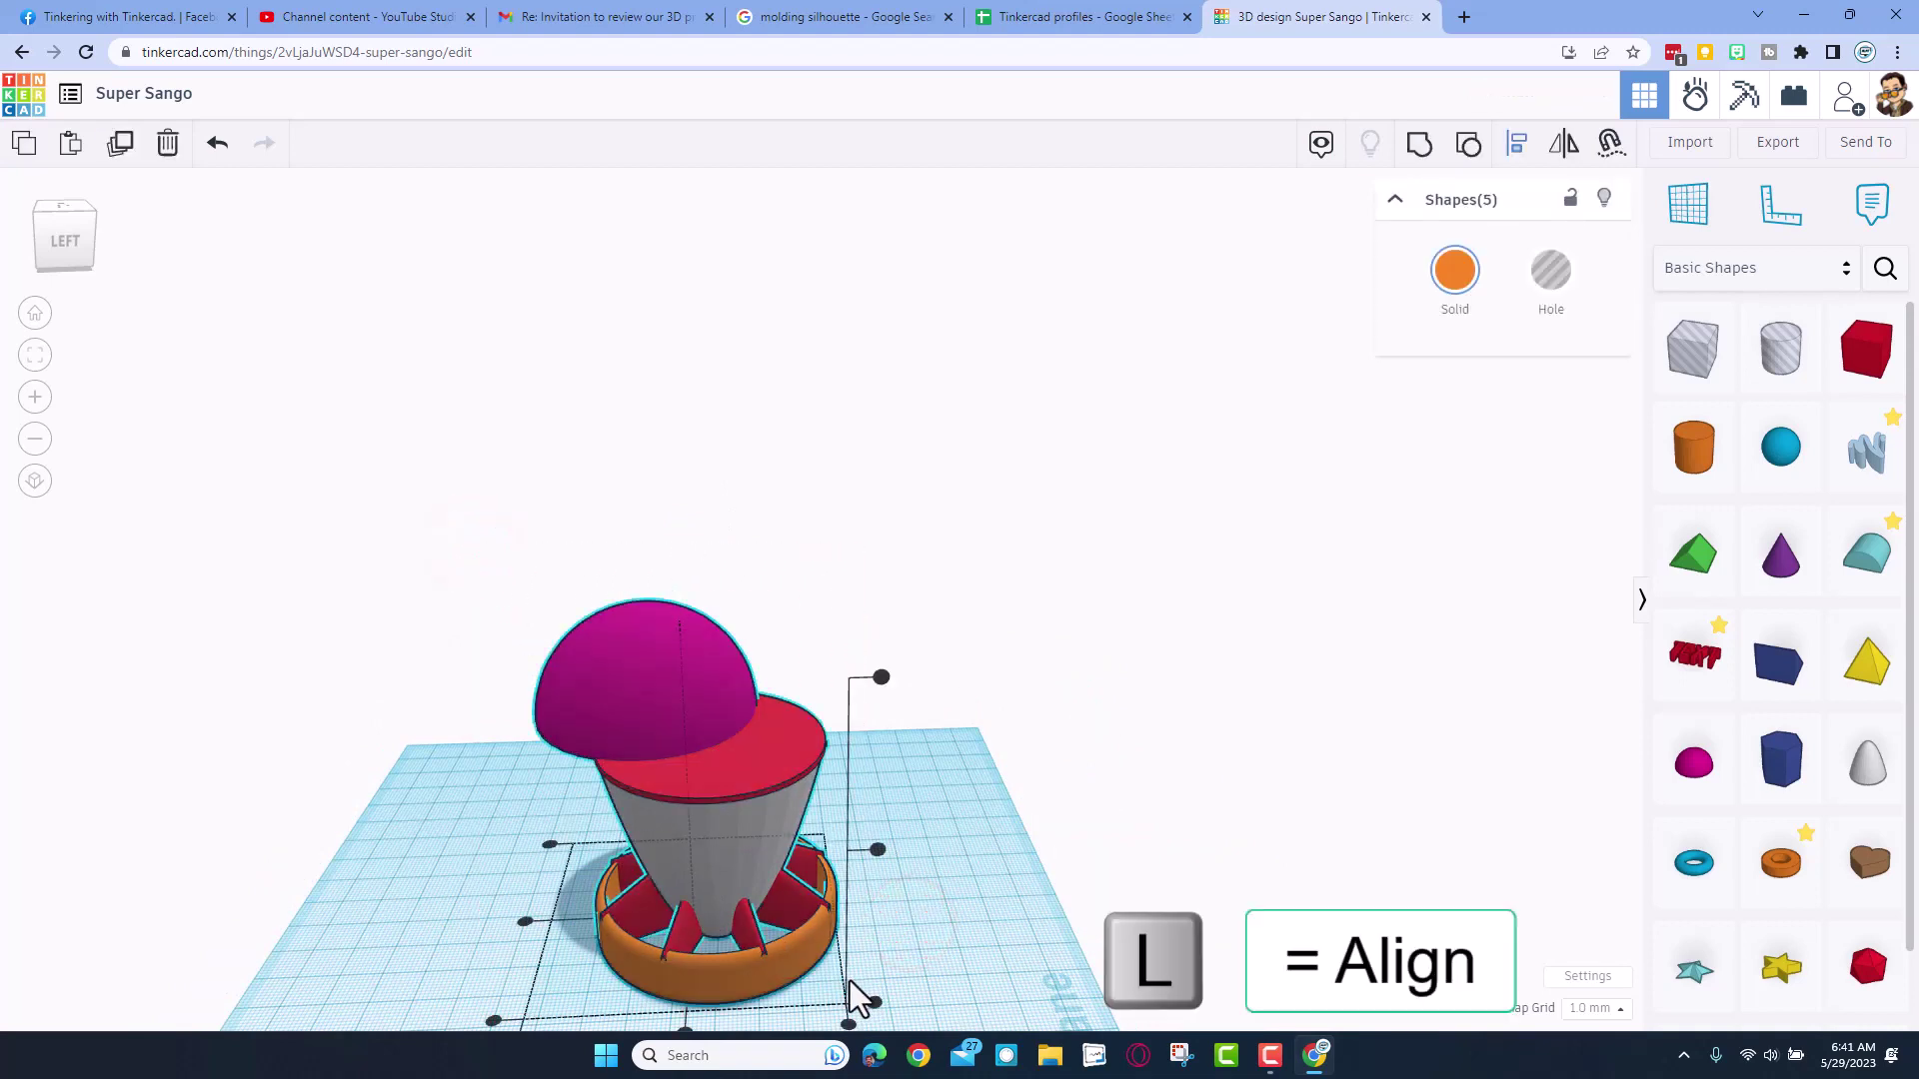
left_click(521, 921)
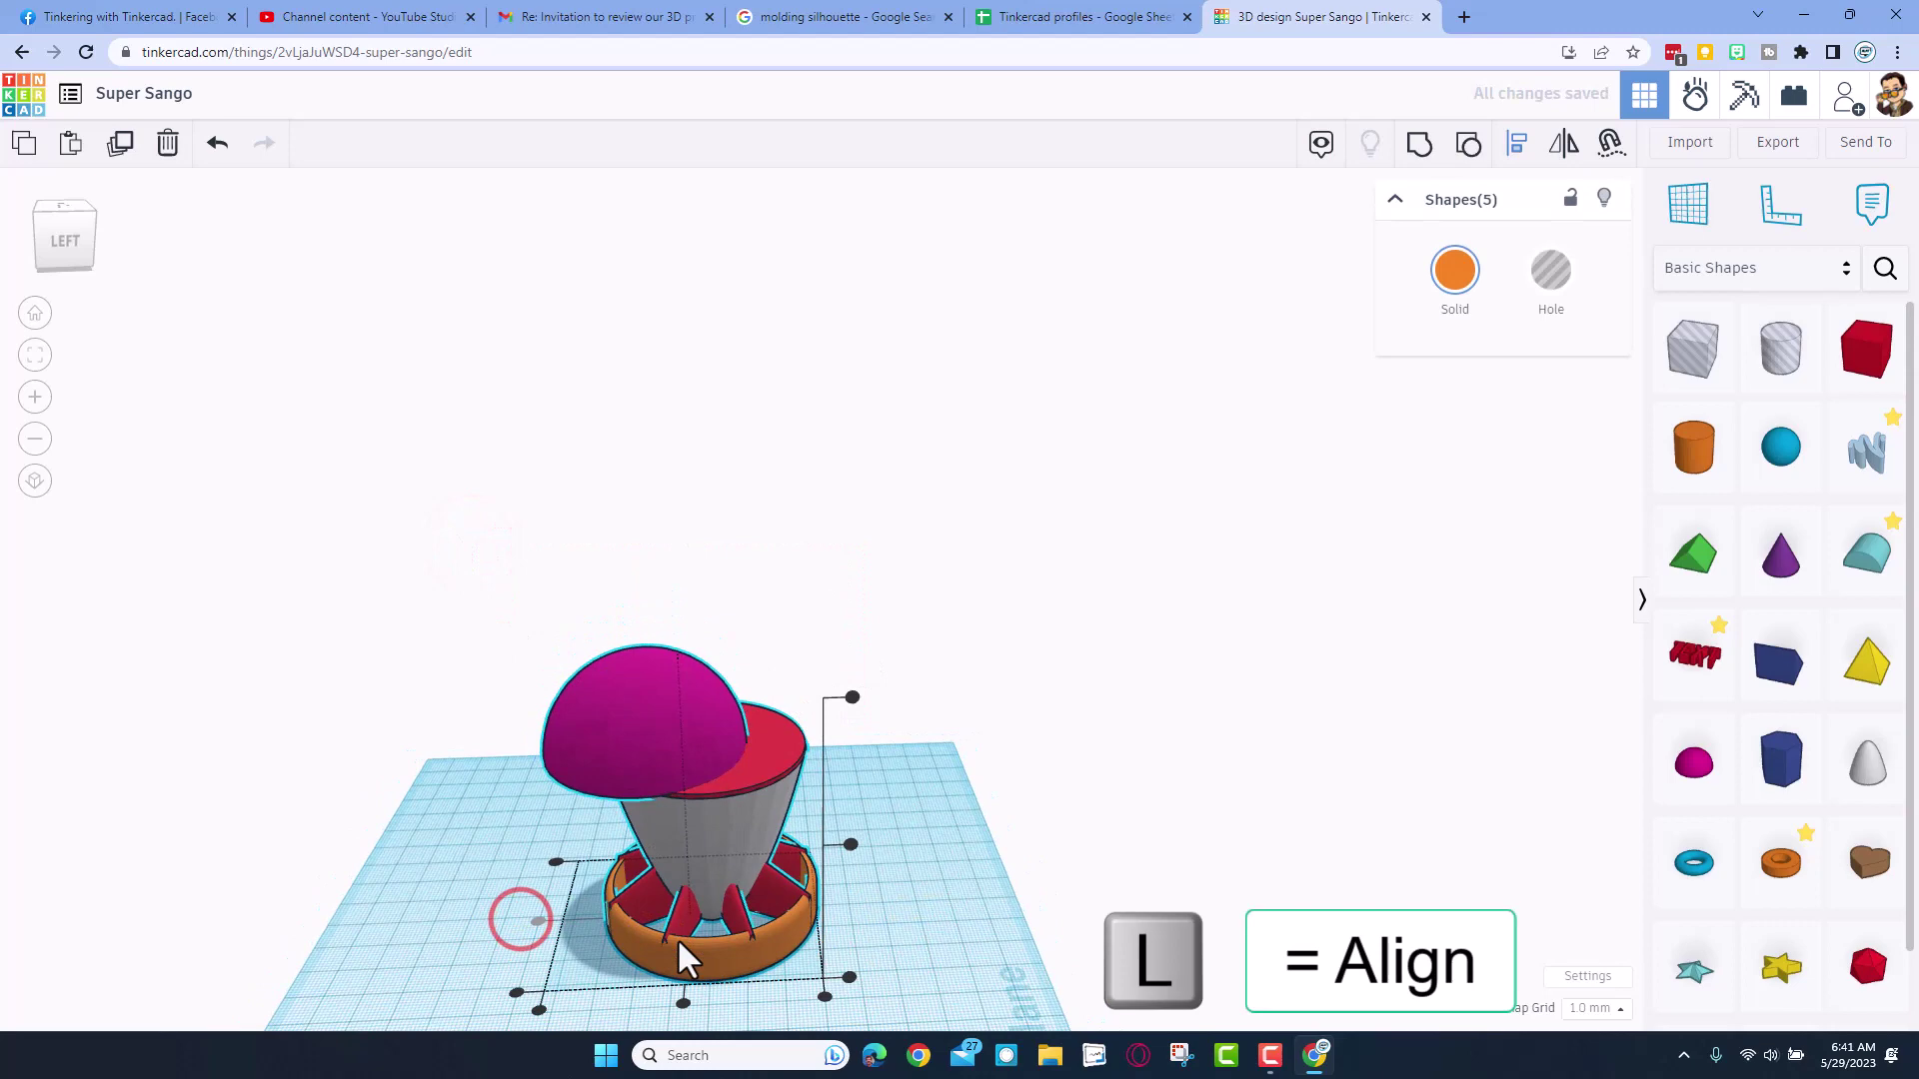
left_click(681, 998)
left_click_drag(447, 619, 911, 1011)
key("l")
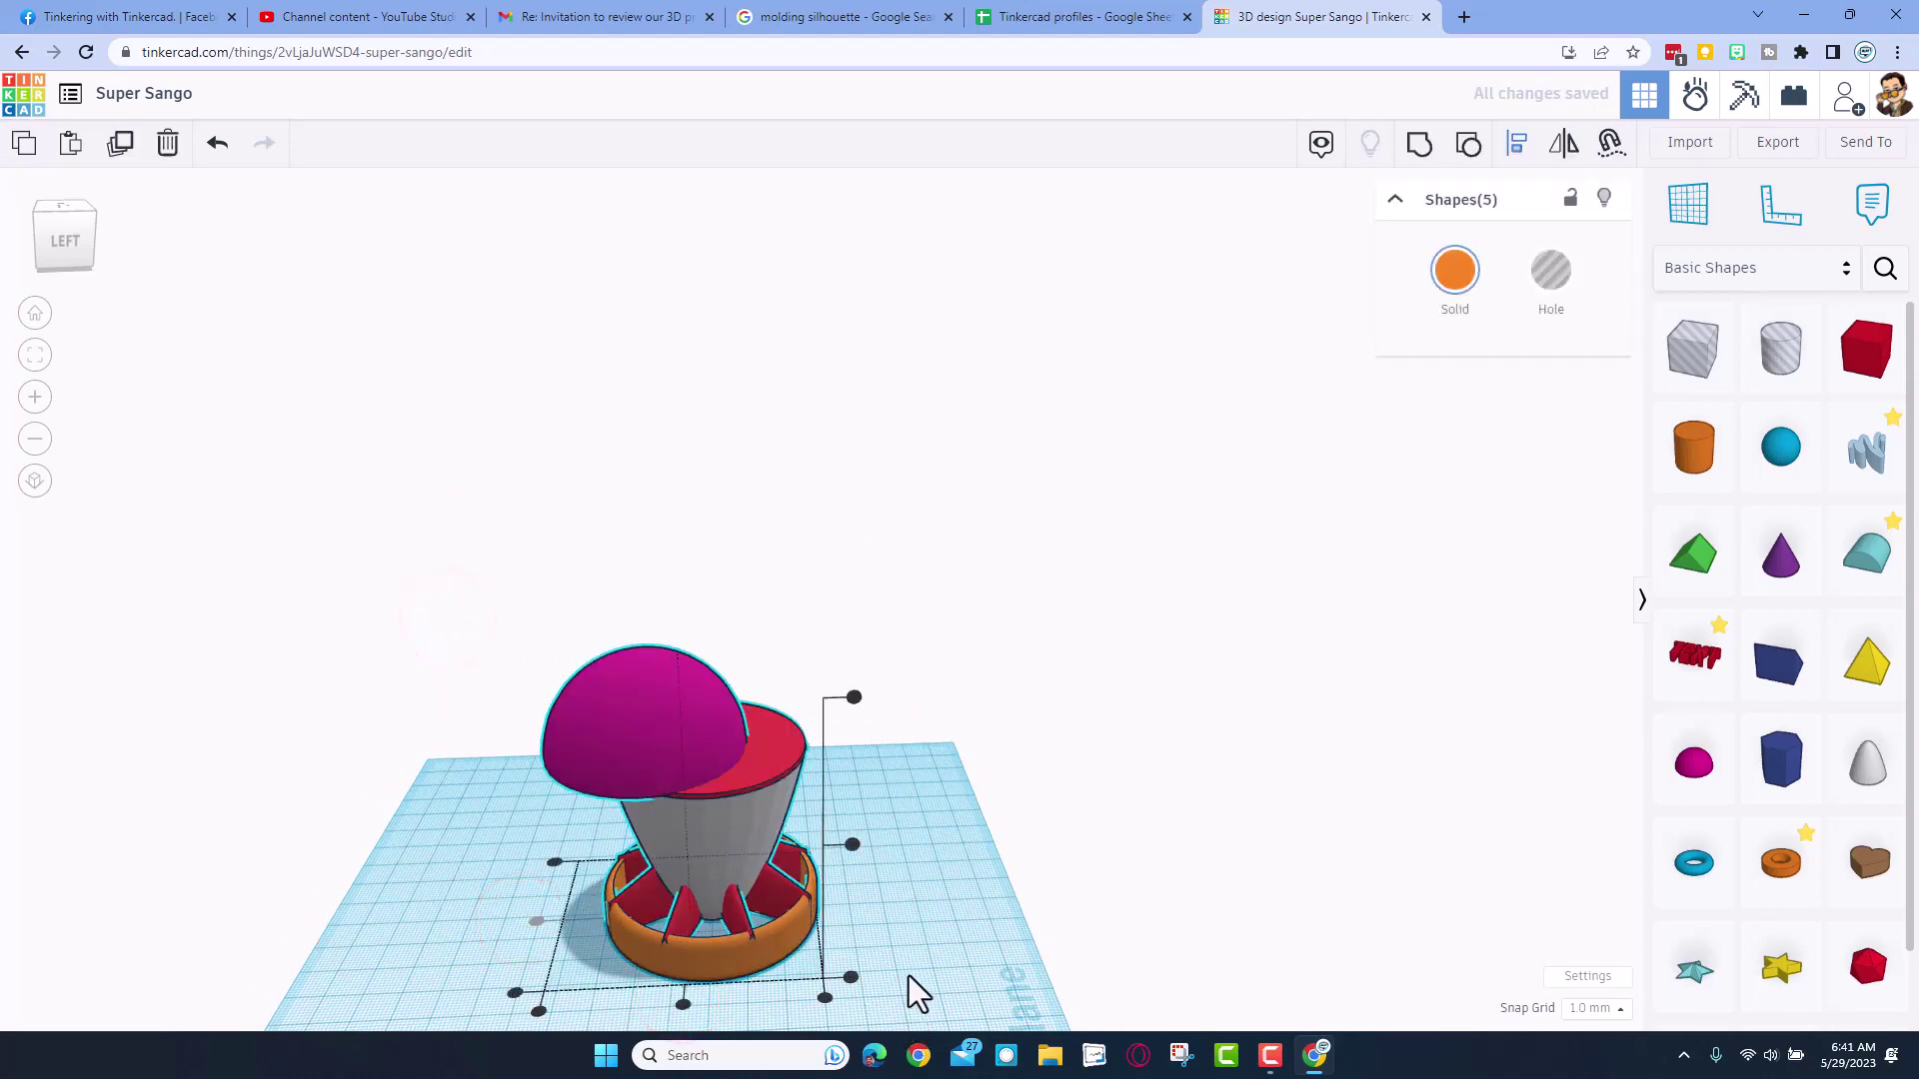
left_click(679, 1004)
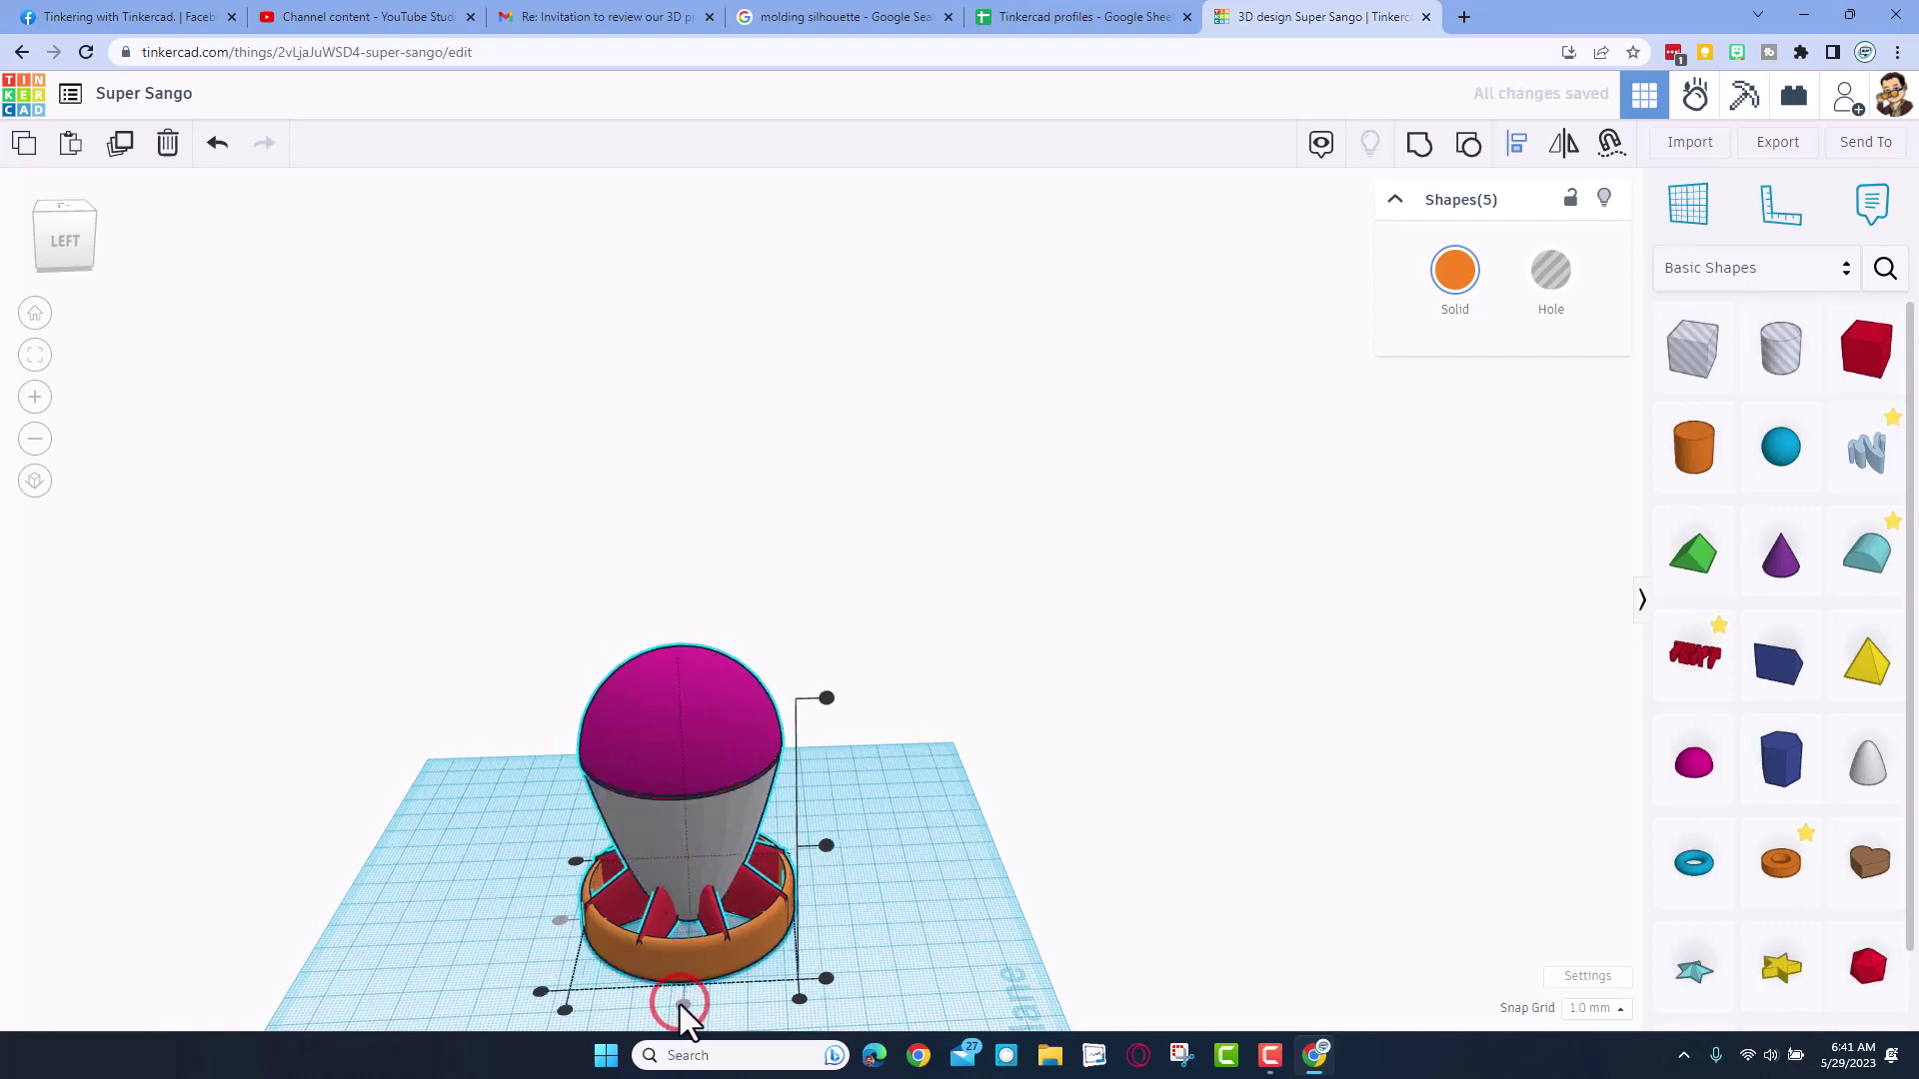
left_click(940, 803)
right_click_drag(939, 803, 763, 696)
- Recolour the magenta dome to a custom medium blue (hex 3677c9)
left_click(698, 777)
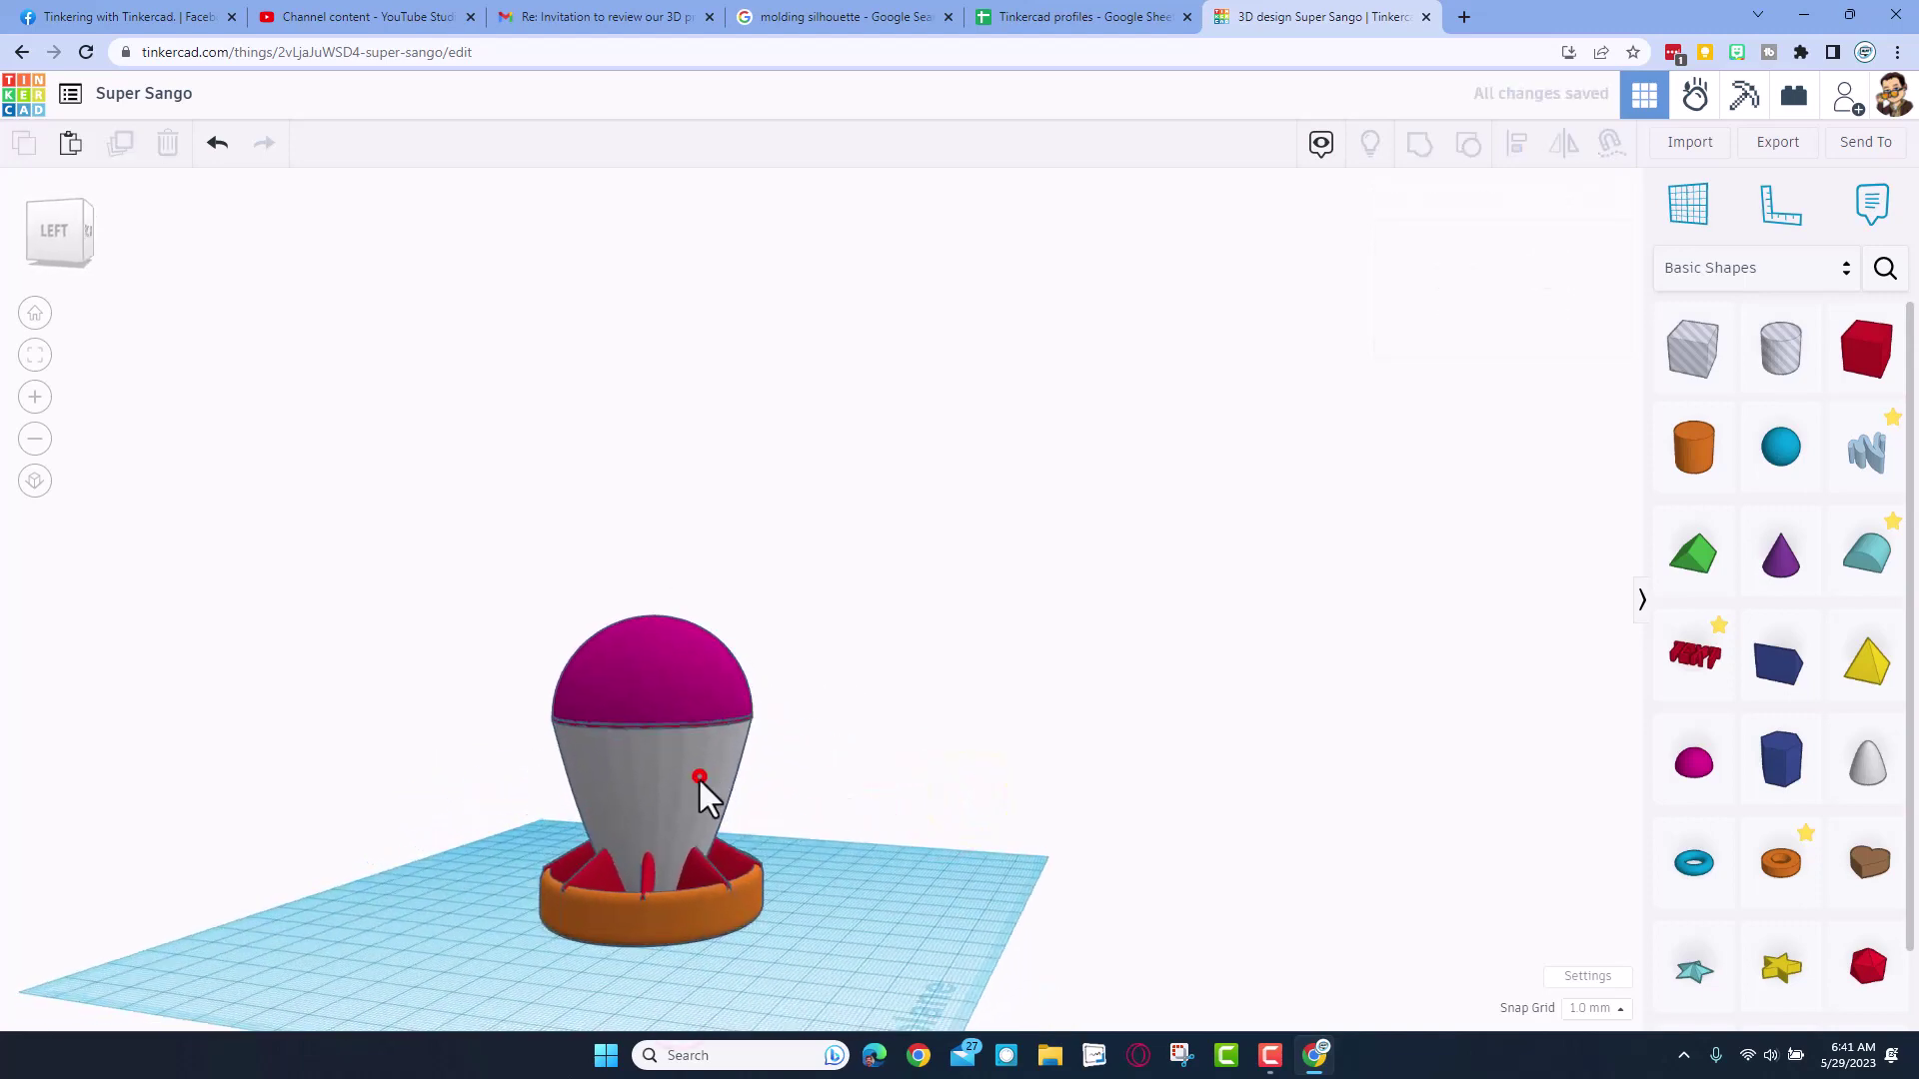
scroll(671, 705, "up", 3)
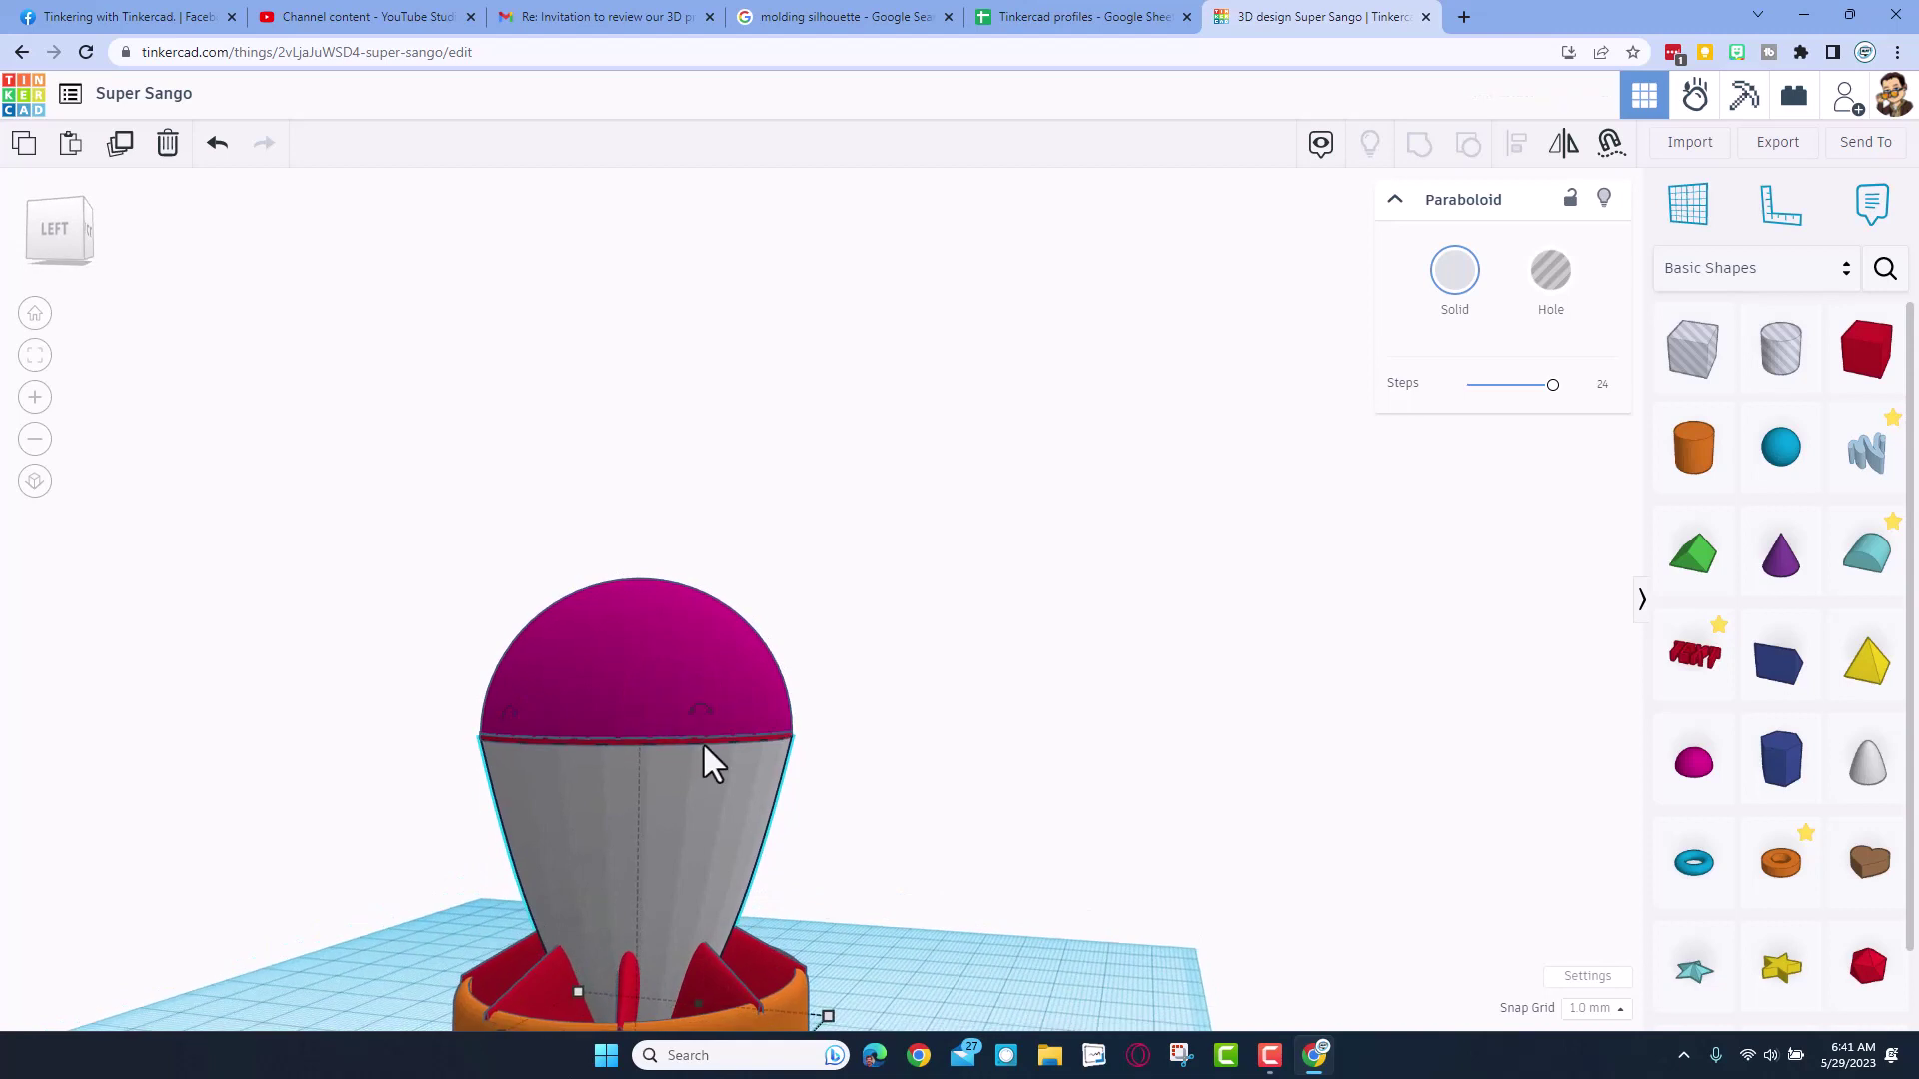
scroll(647, 656, "up", 1)
left_click(647, 662)
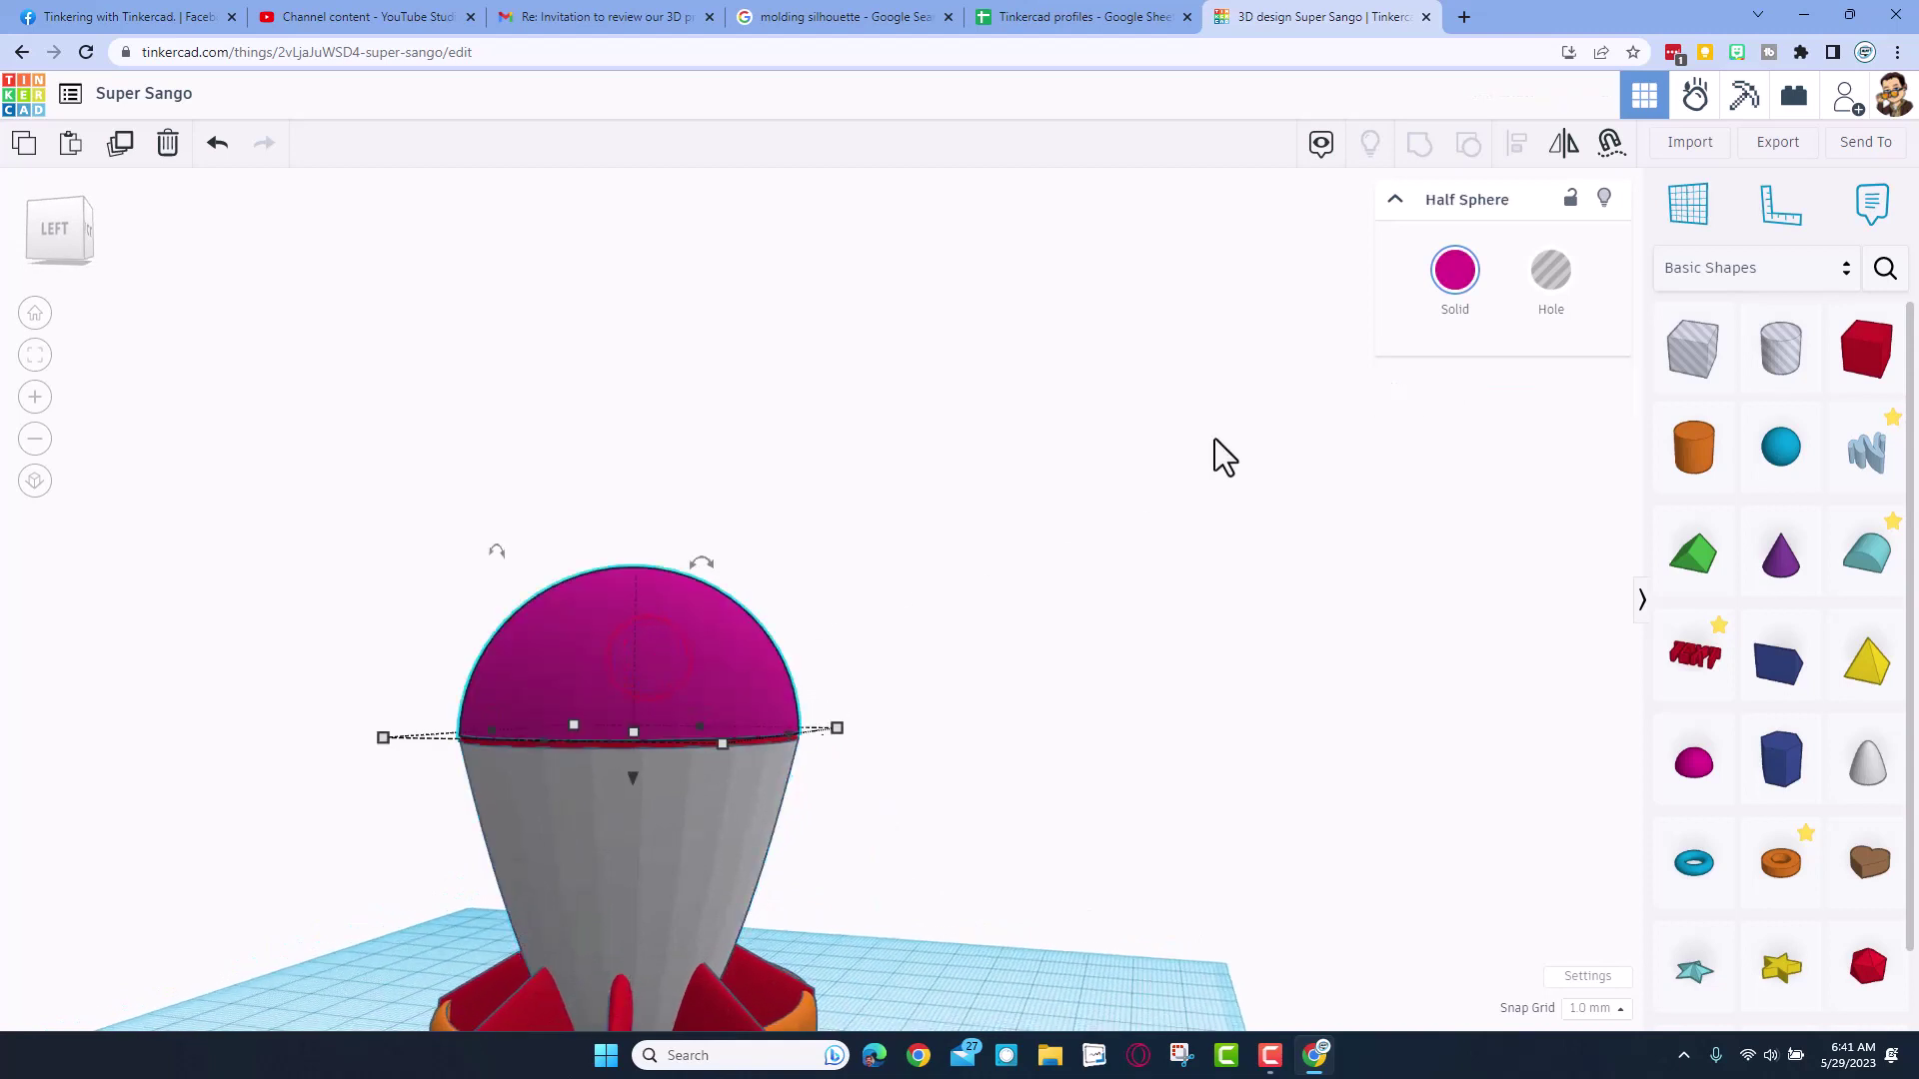
key("f")
left_click(1450, 285)
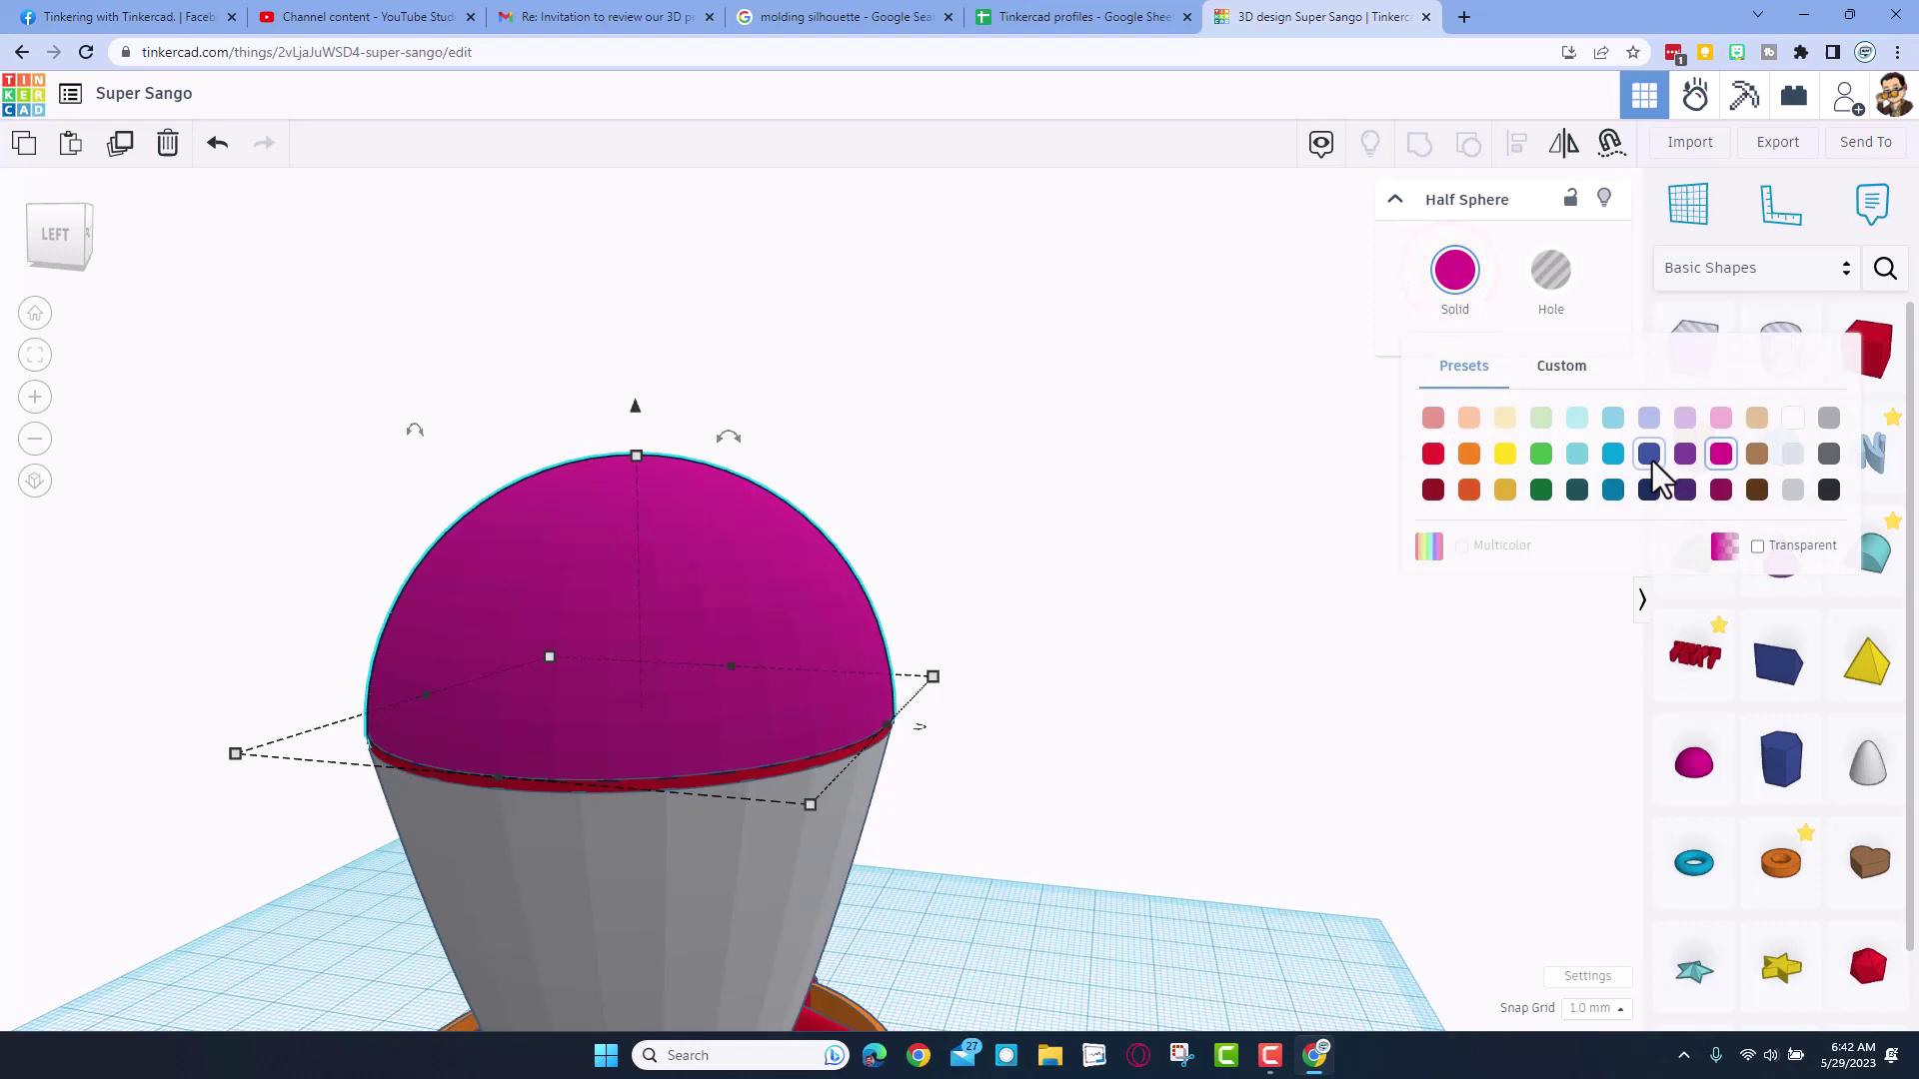
left_click(1653, 458)
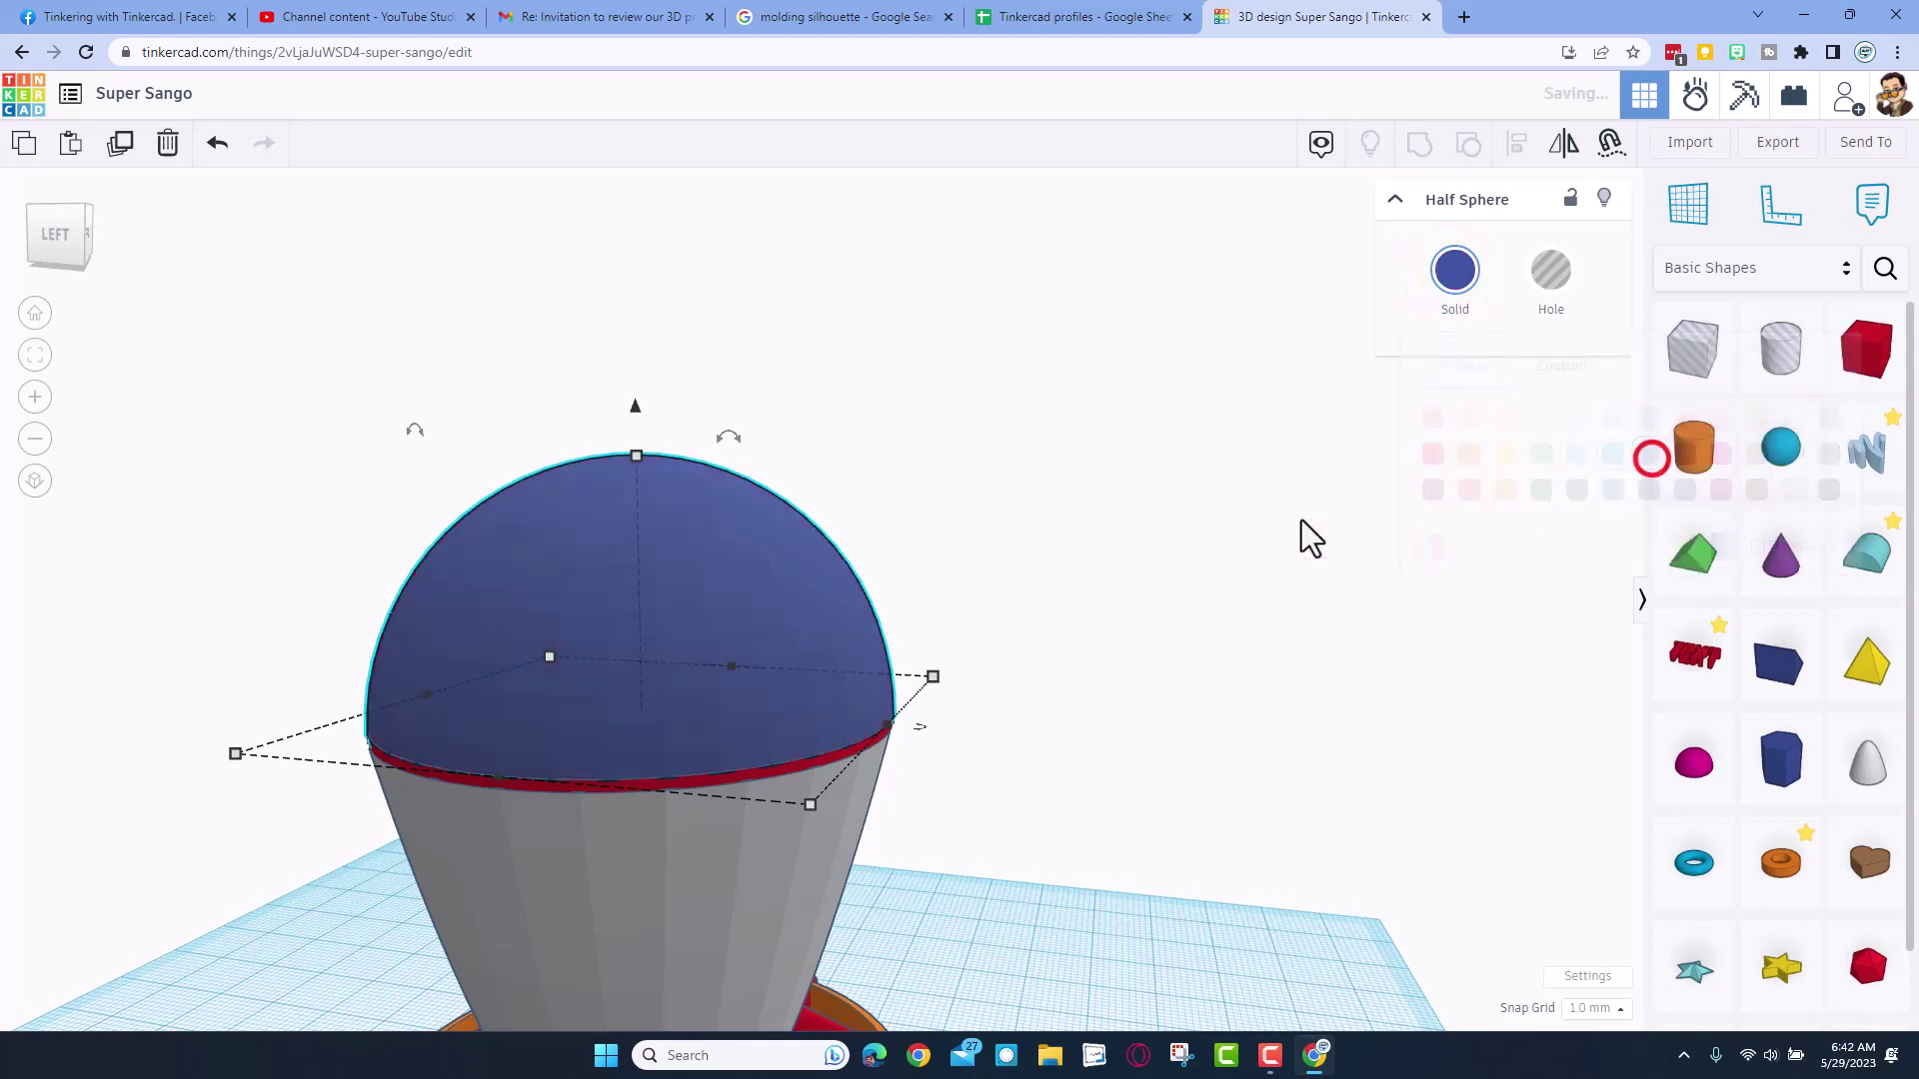
left_click(805, 560)
left_click(1453, 279)
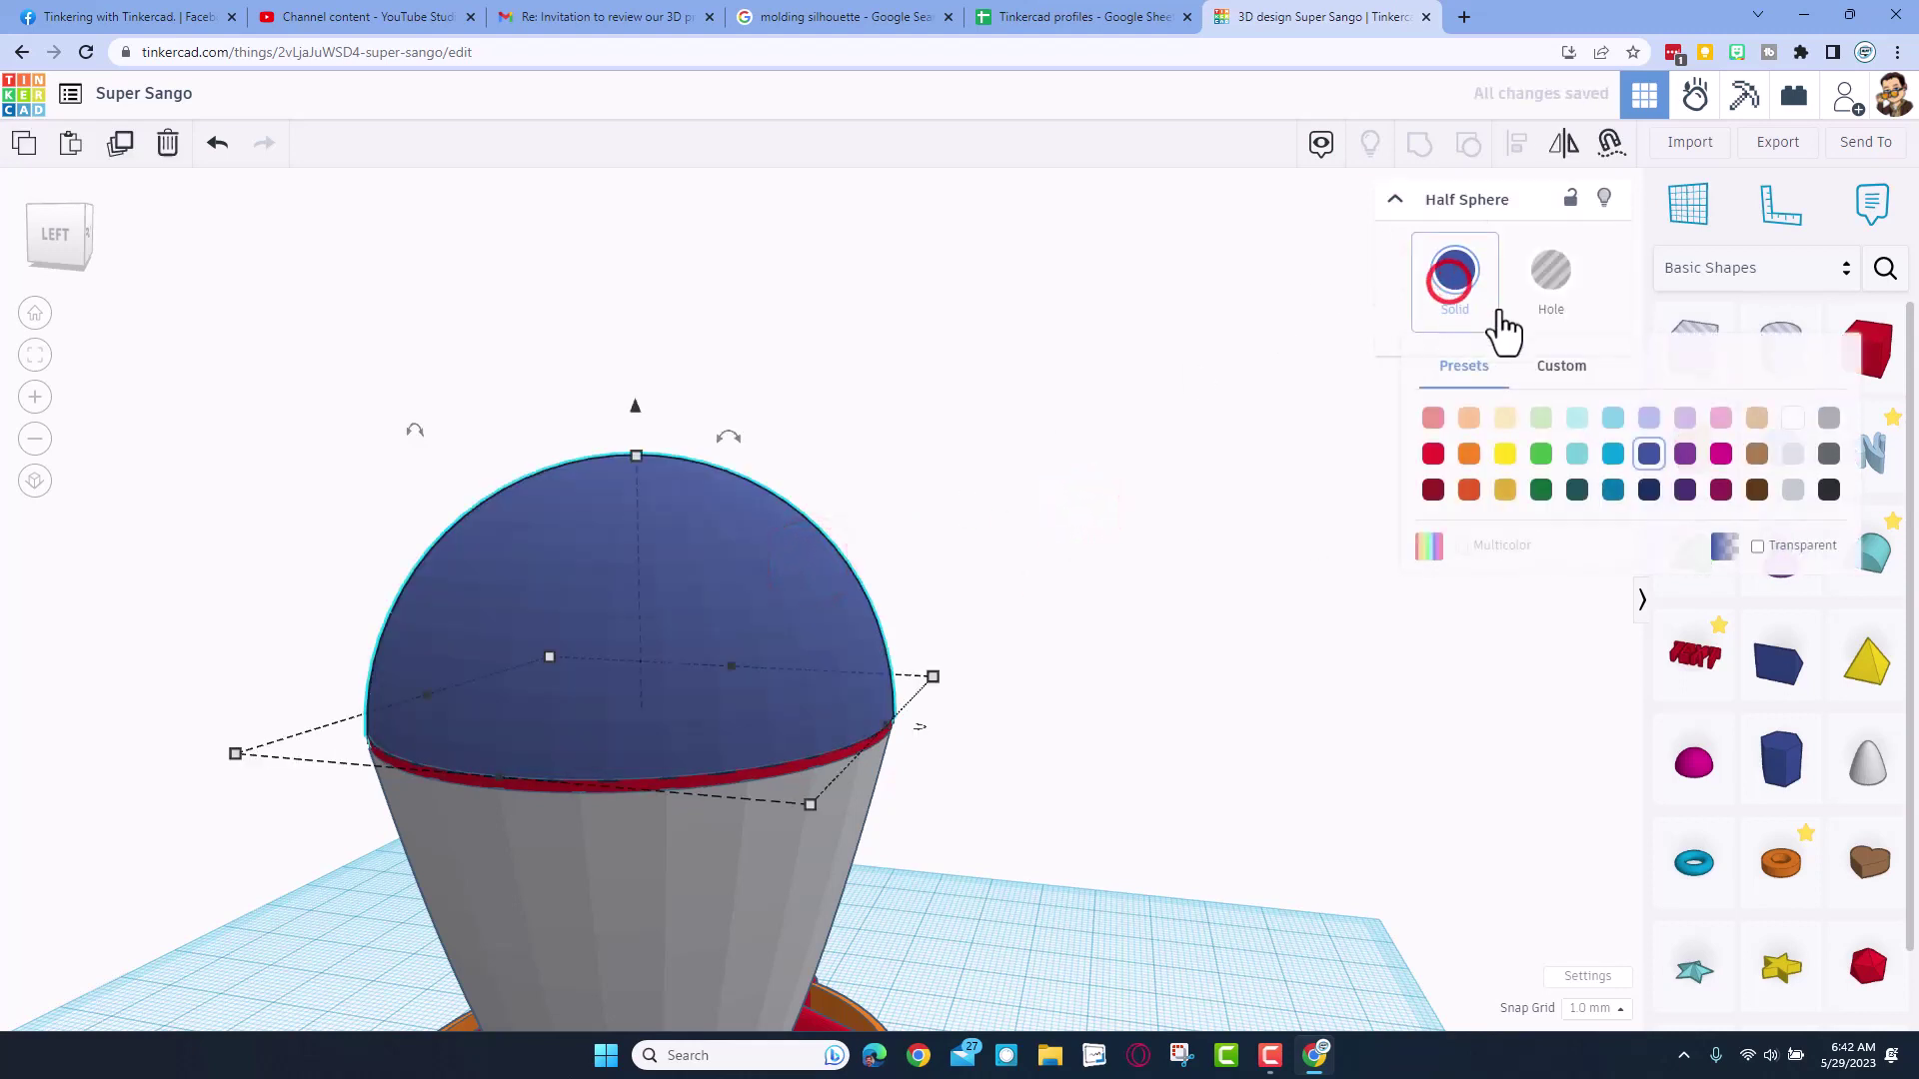
left_click(1564, 368)
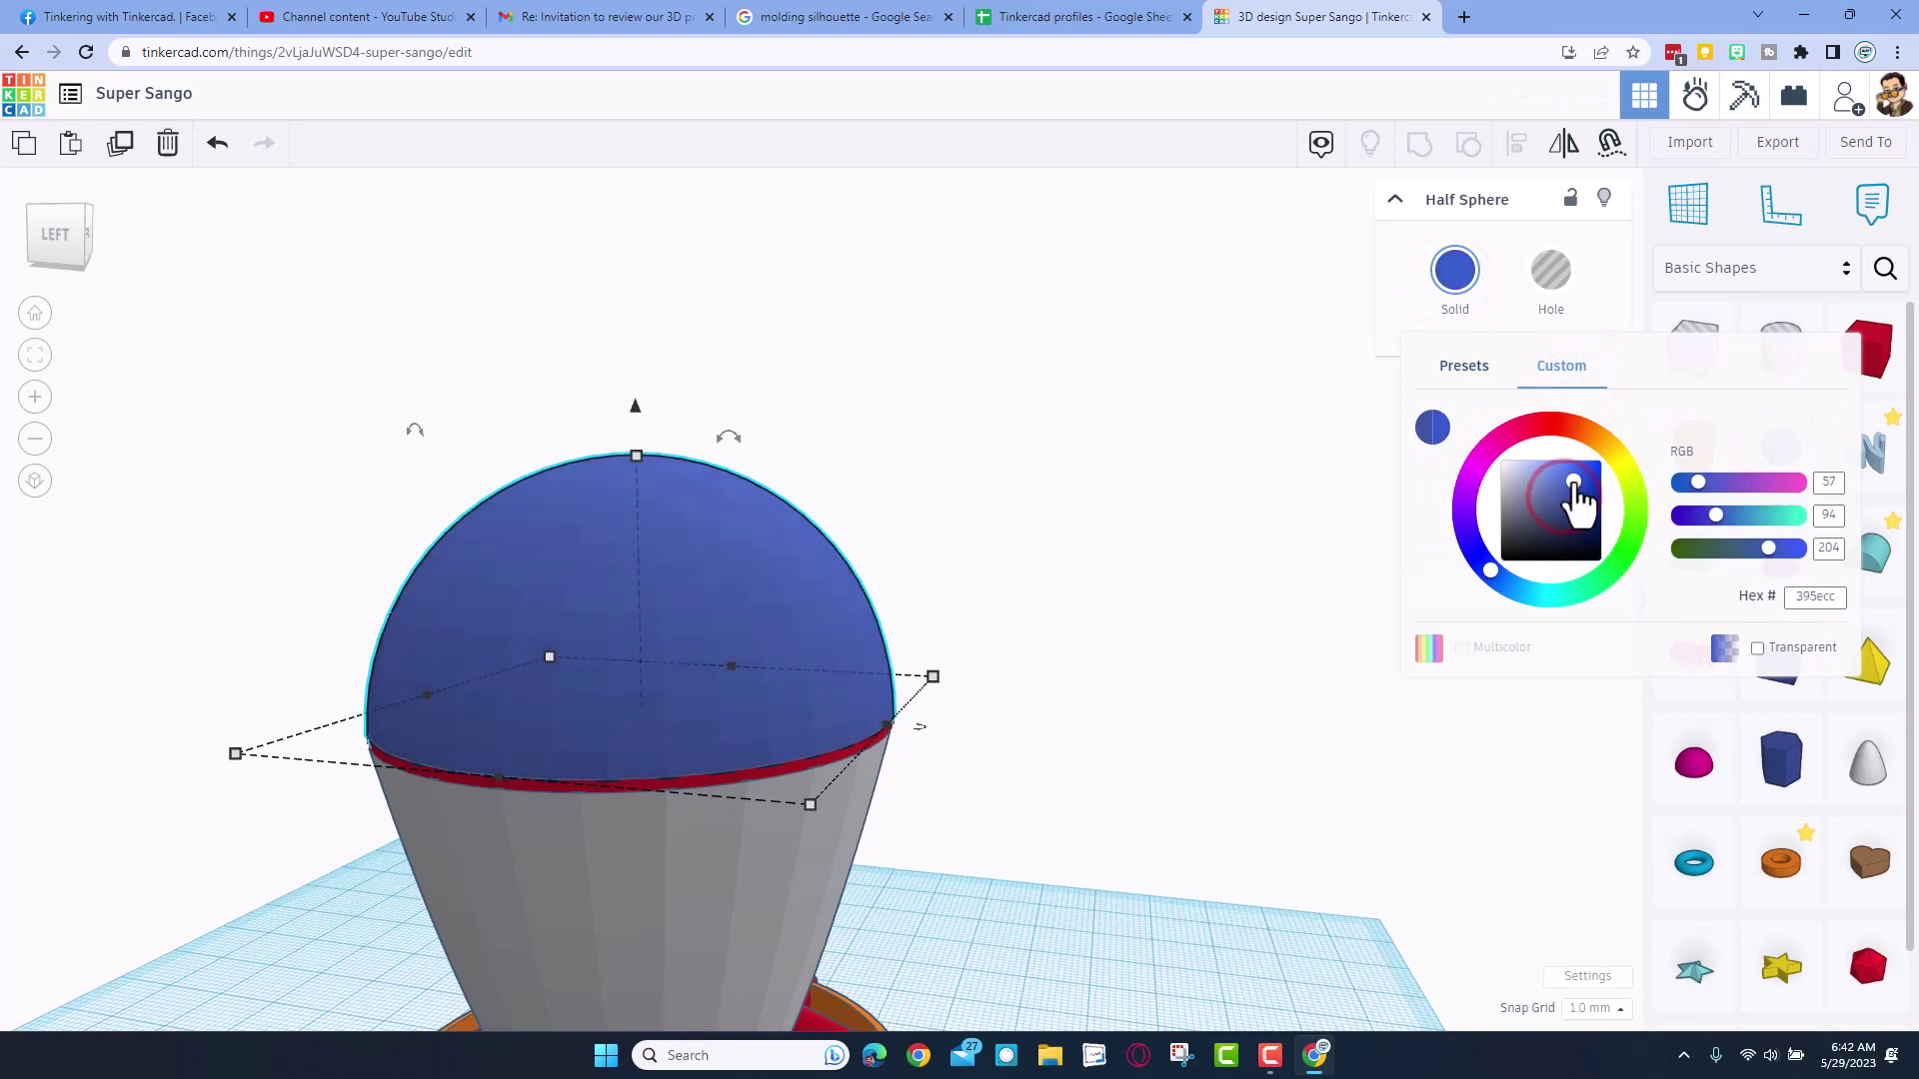
left_click(1574, 483)
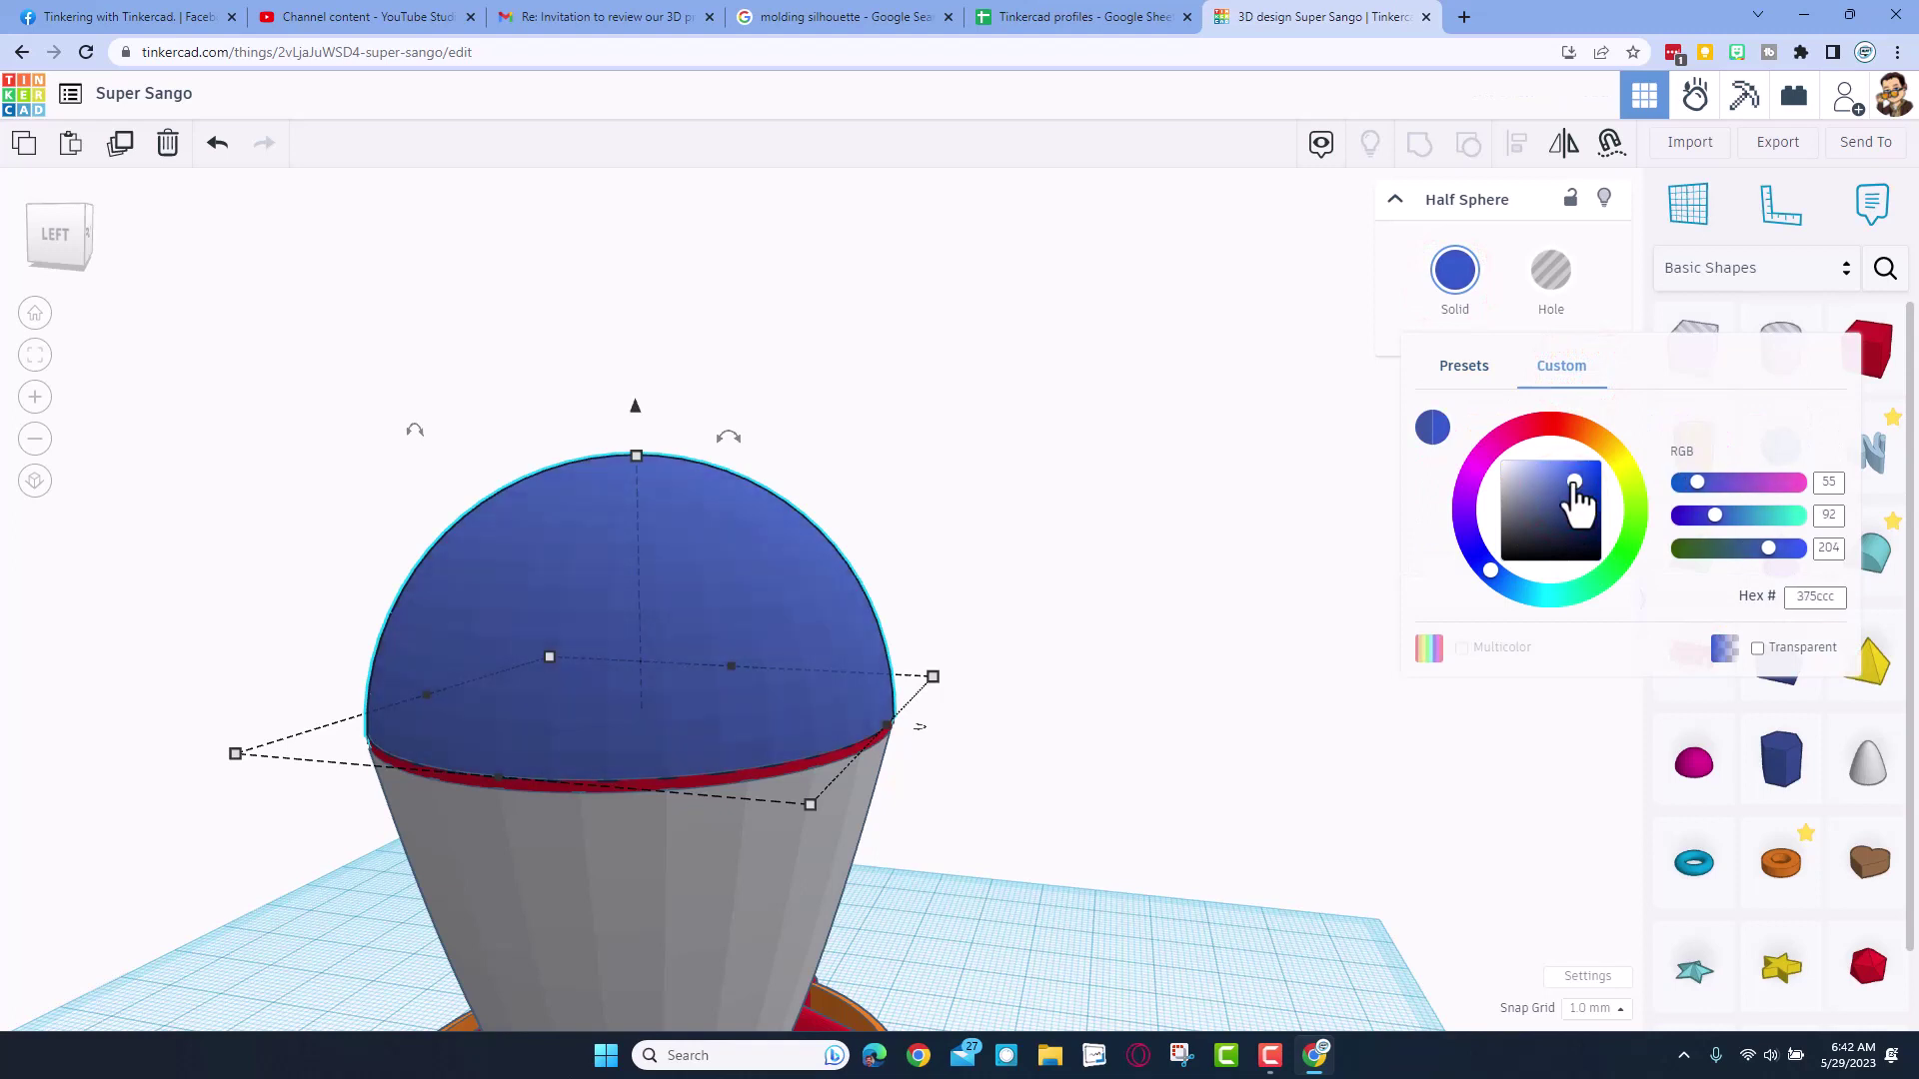
left_click(1479, 584)
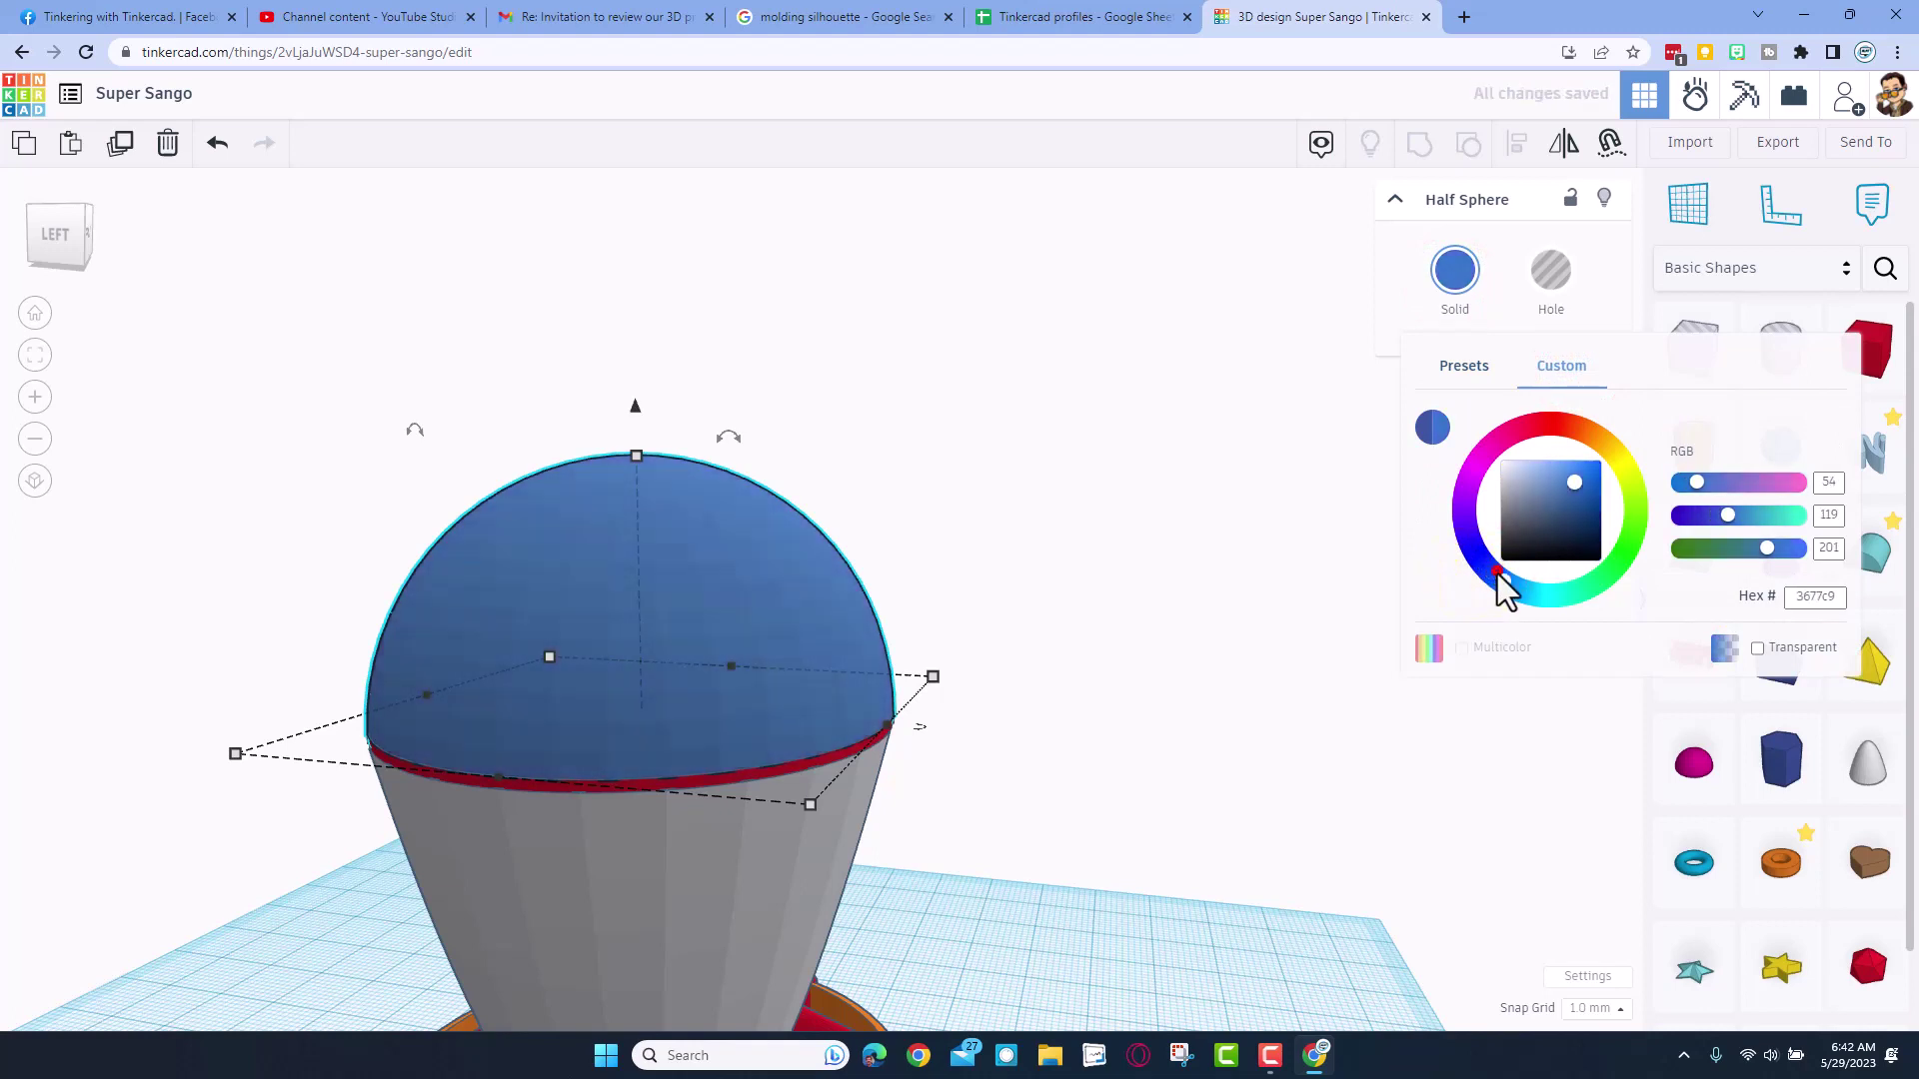
- Select the rocket's three shapes and stretch them to 94 mm tall
left_click(1255, 581)
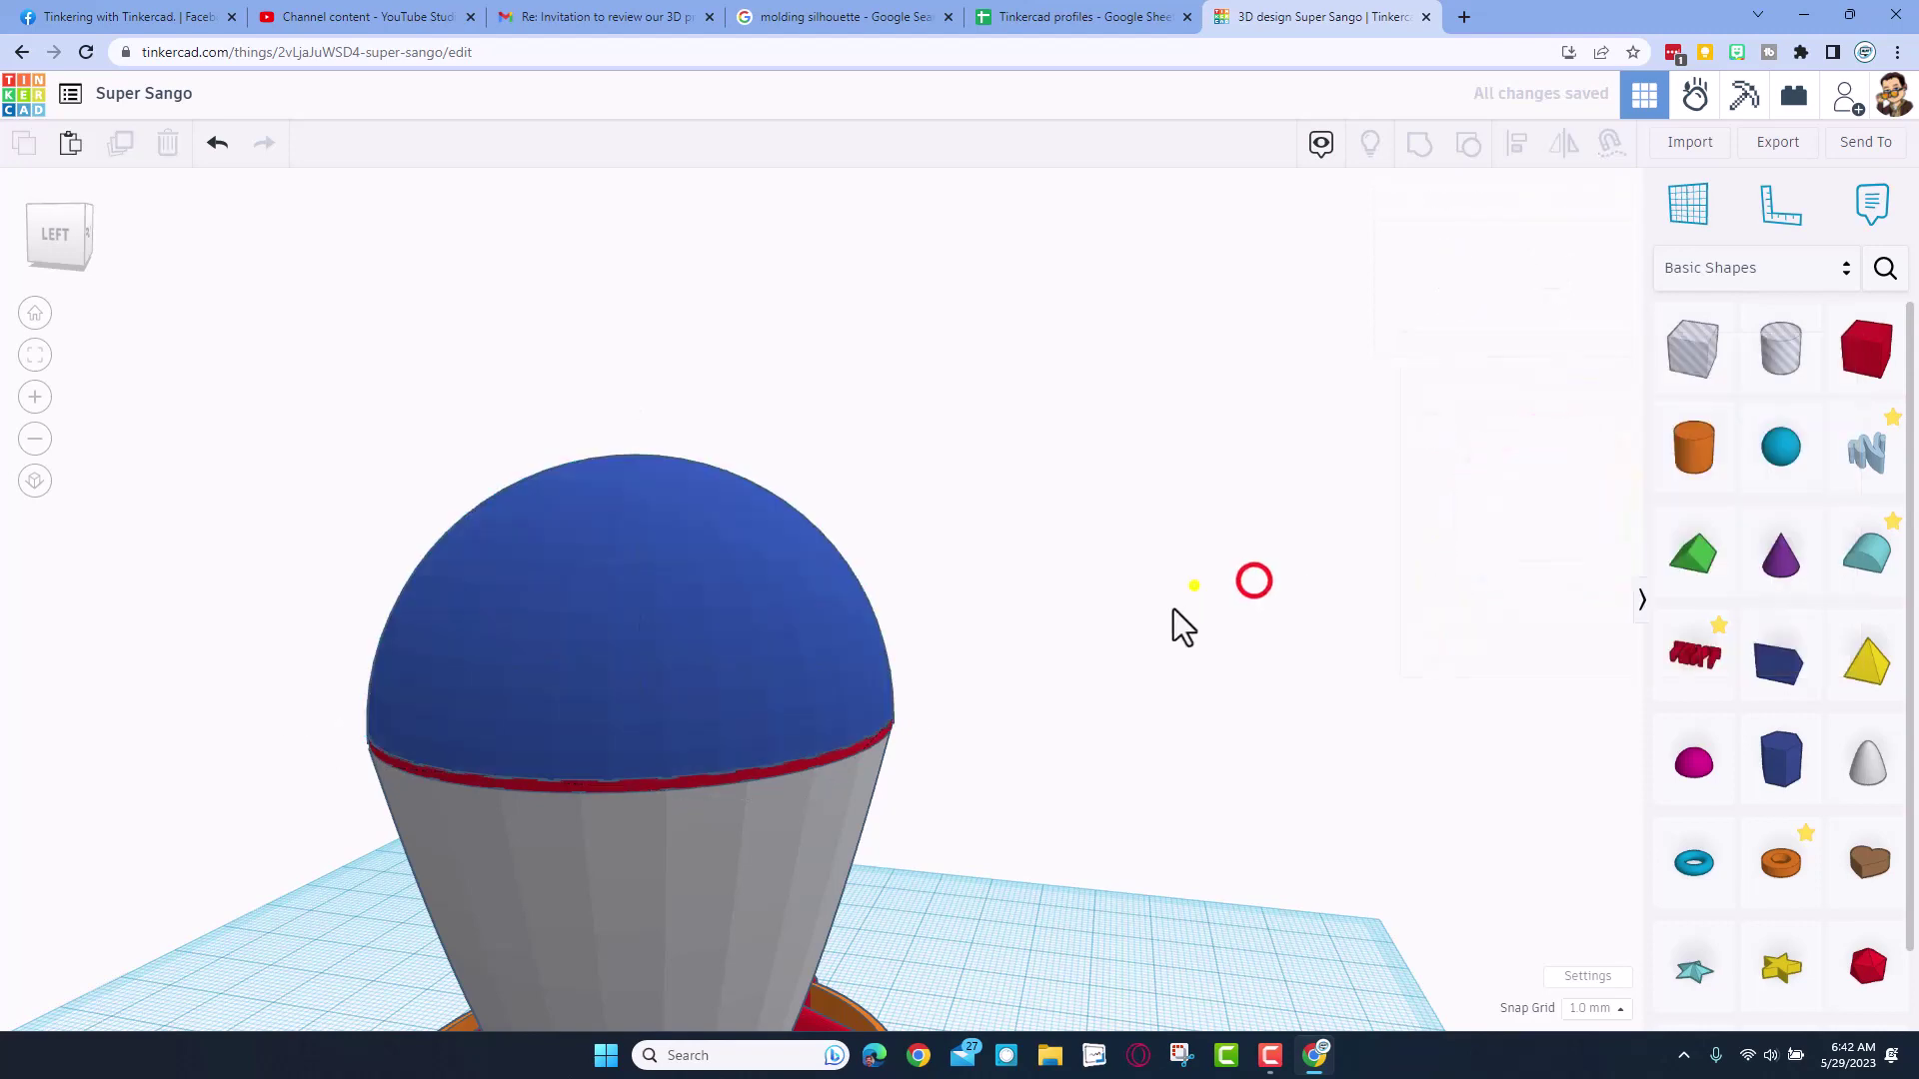
left_click(34, 312)
right_click_drag(632, 388, 573, 370)
left_click_drag(621, 294, 912, 413)
right_click_drag(912, 414, 868, 309)
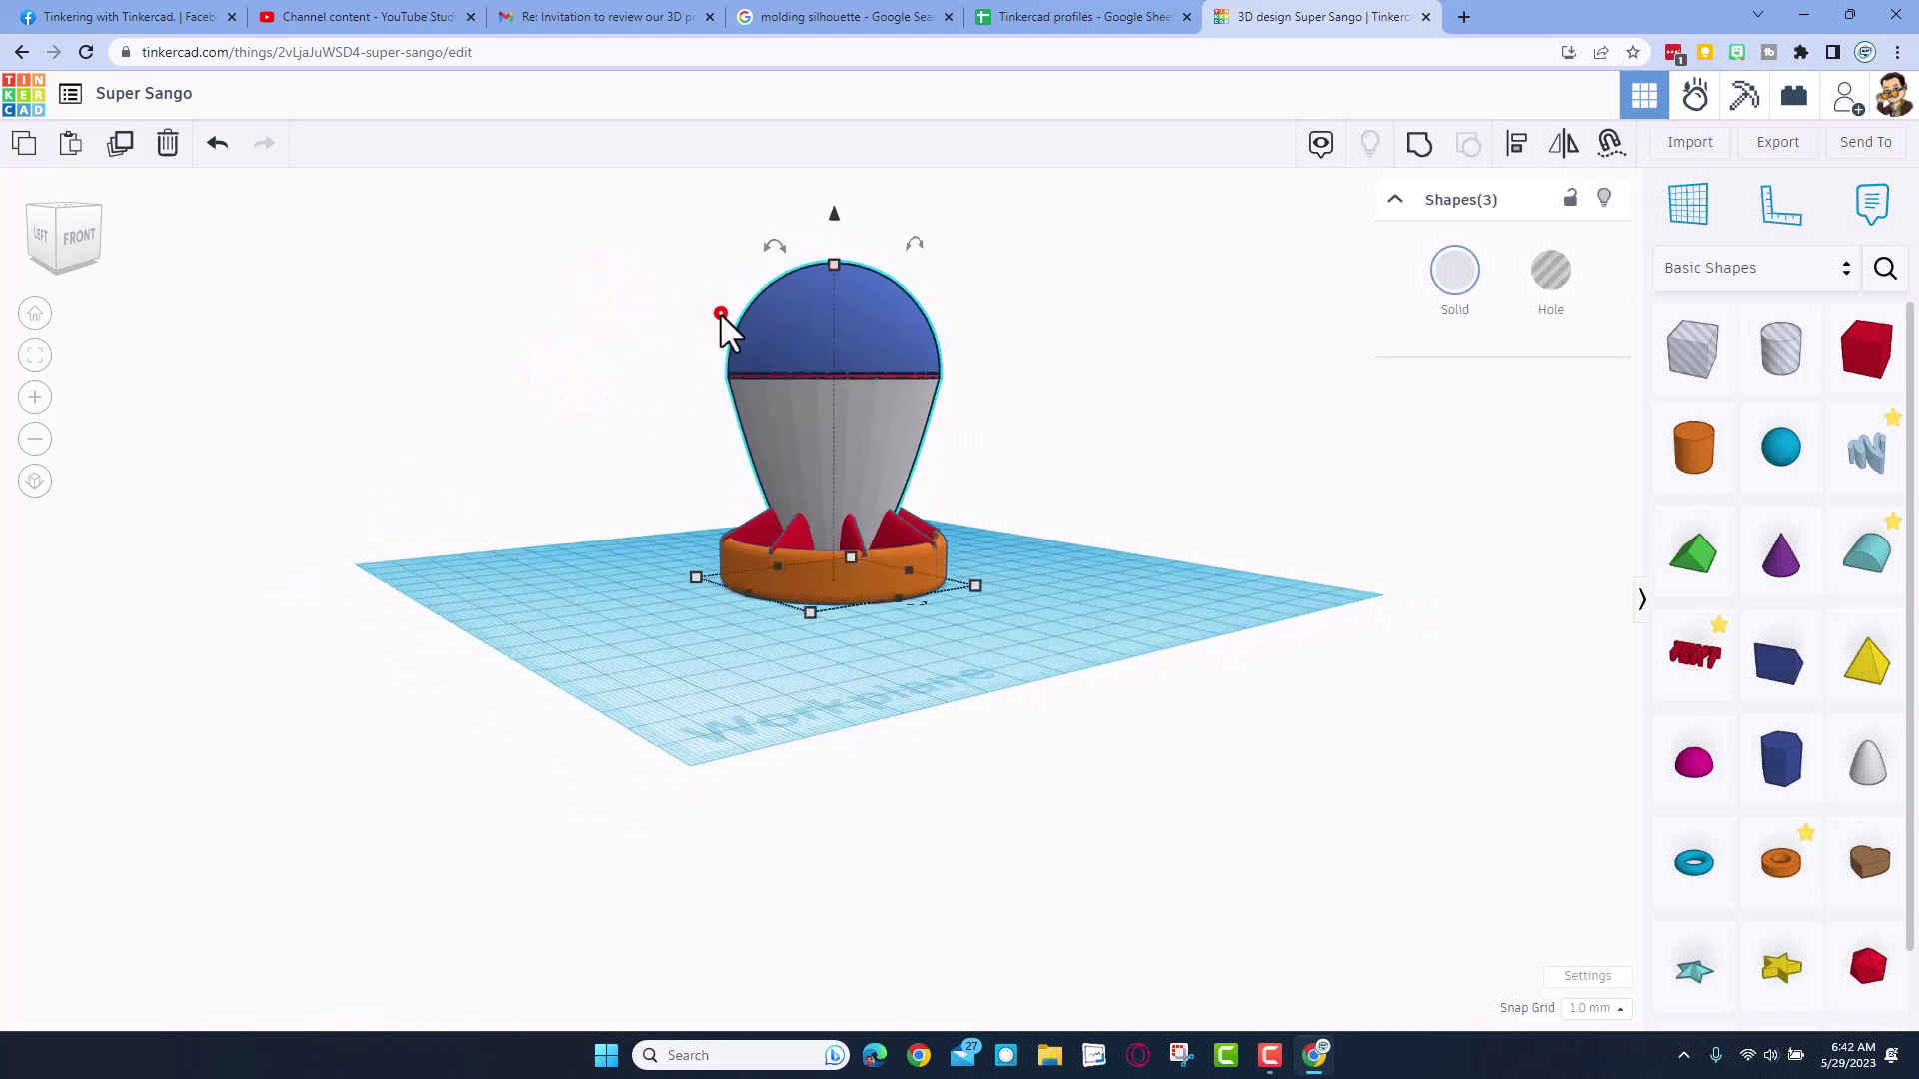
right_click_drag(722, 315, 715, 309)
left_click_drag(835, 262, 842, 213)
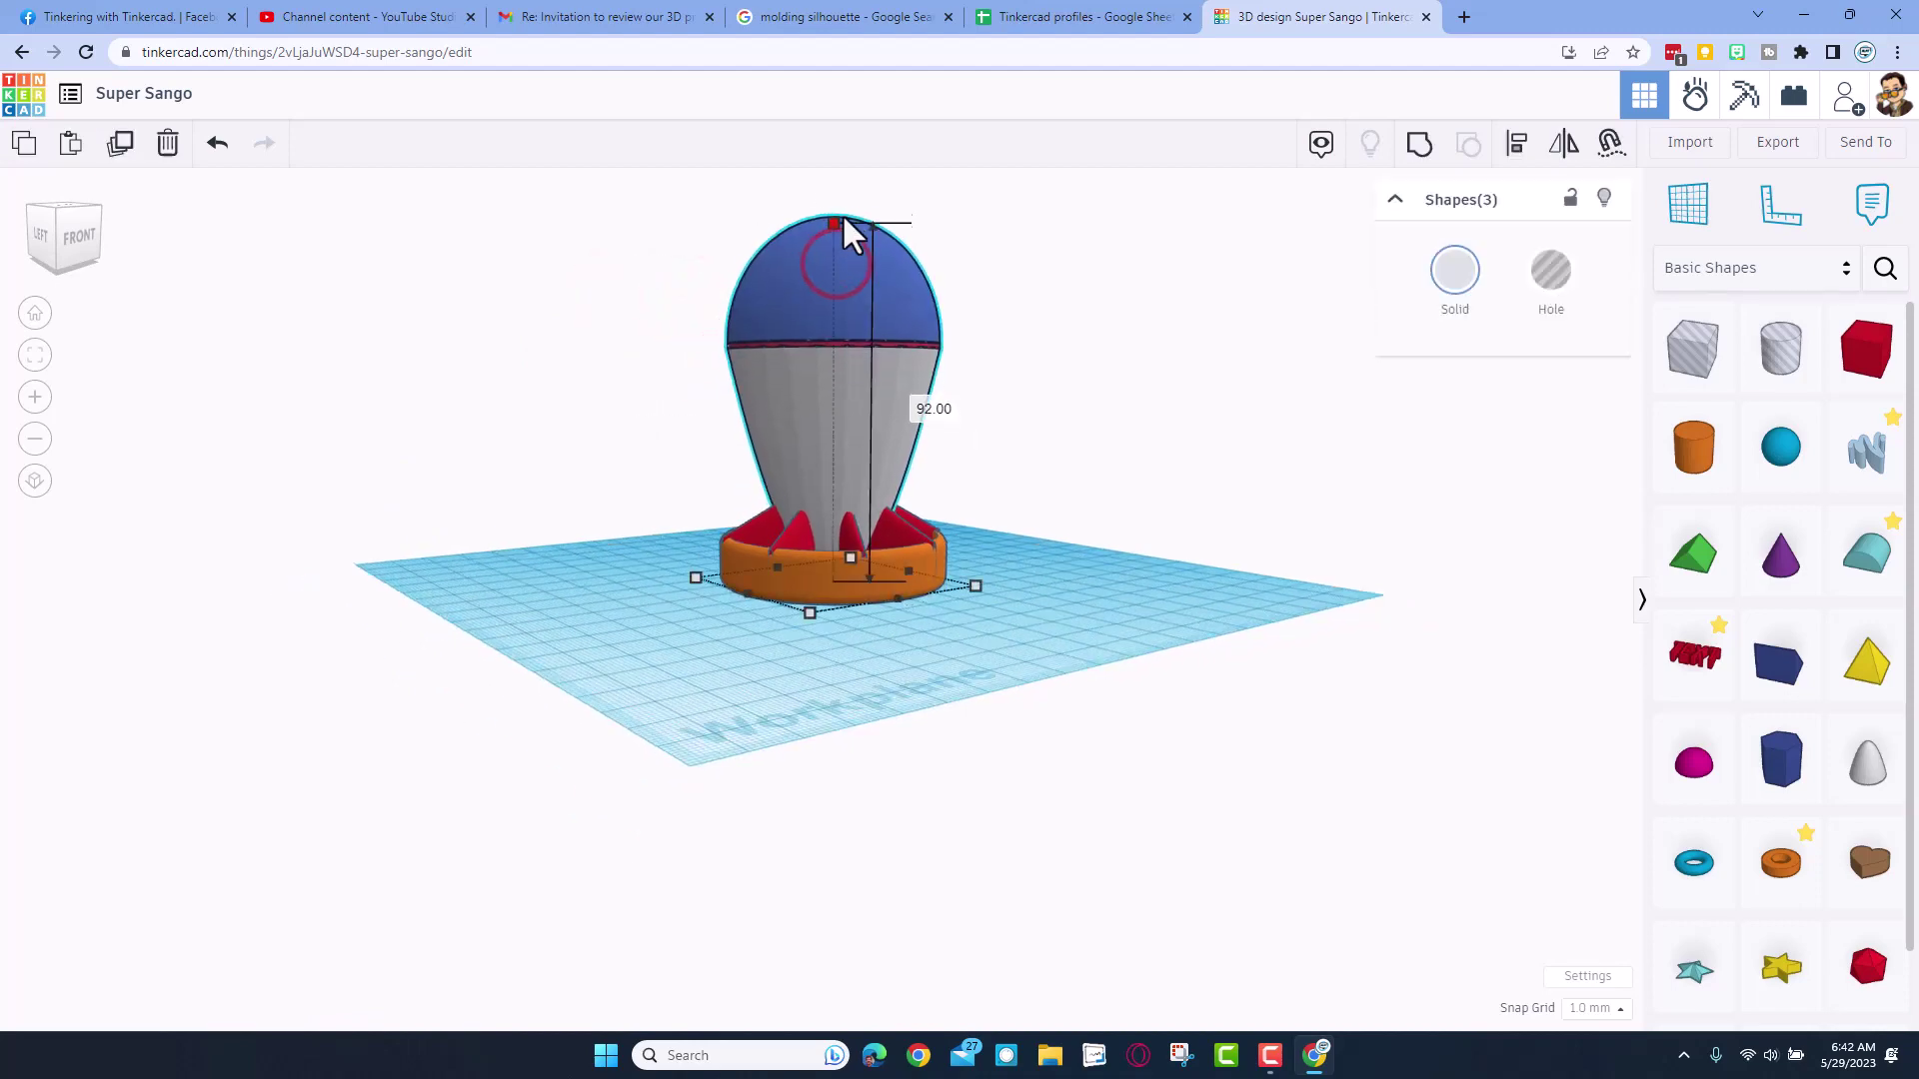
- Recolour the orange ring white using the preset swatches
left_click(1054, 440)
left_click(896, 576)
left_click(1444, 277)
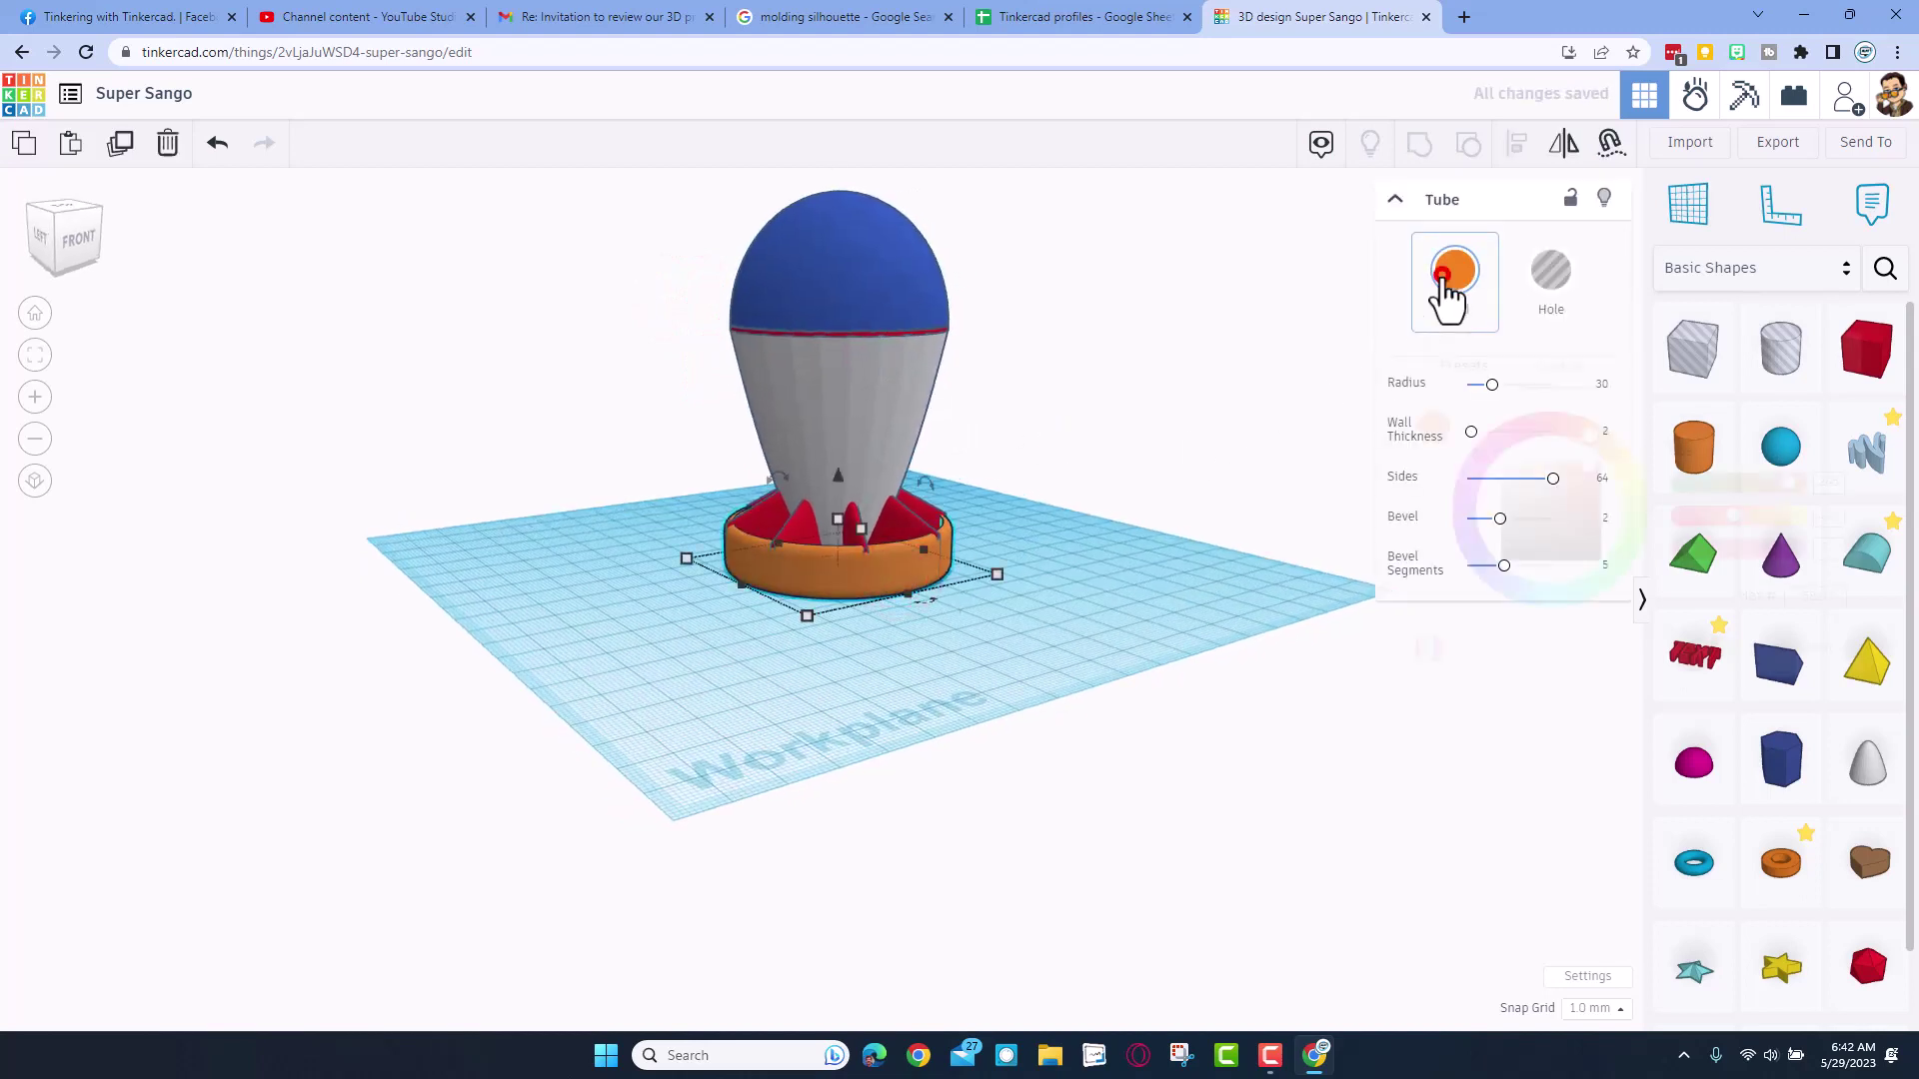
left_click(1462, 367)
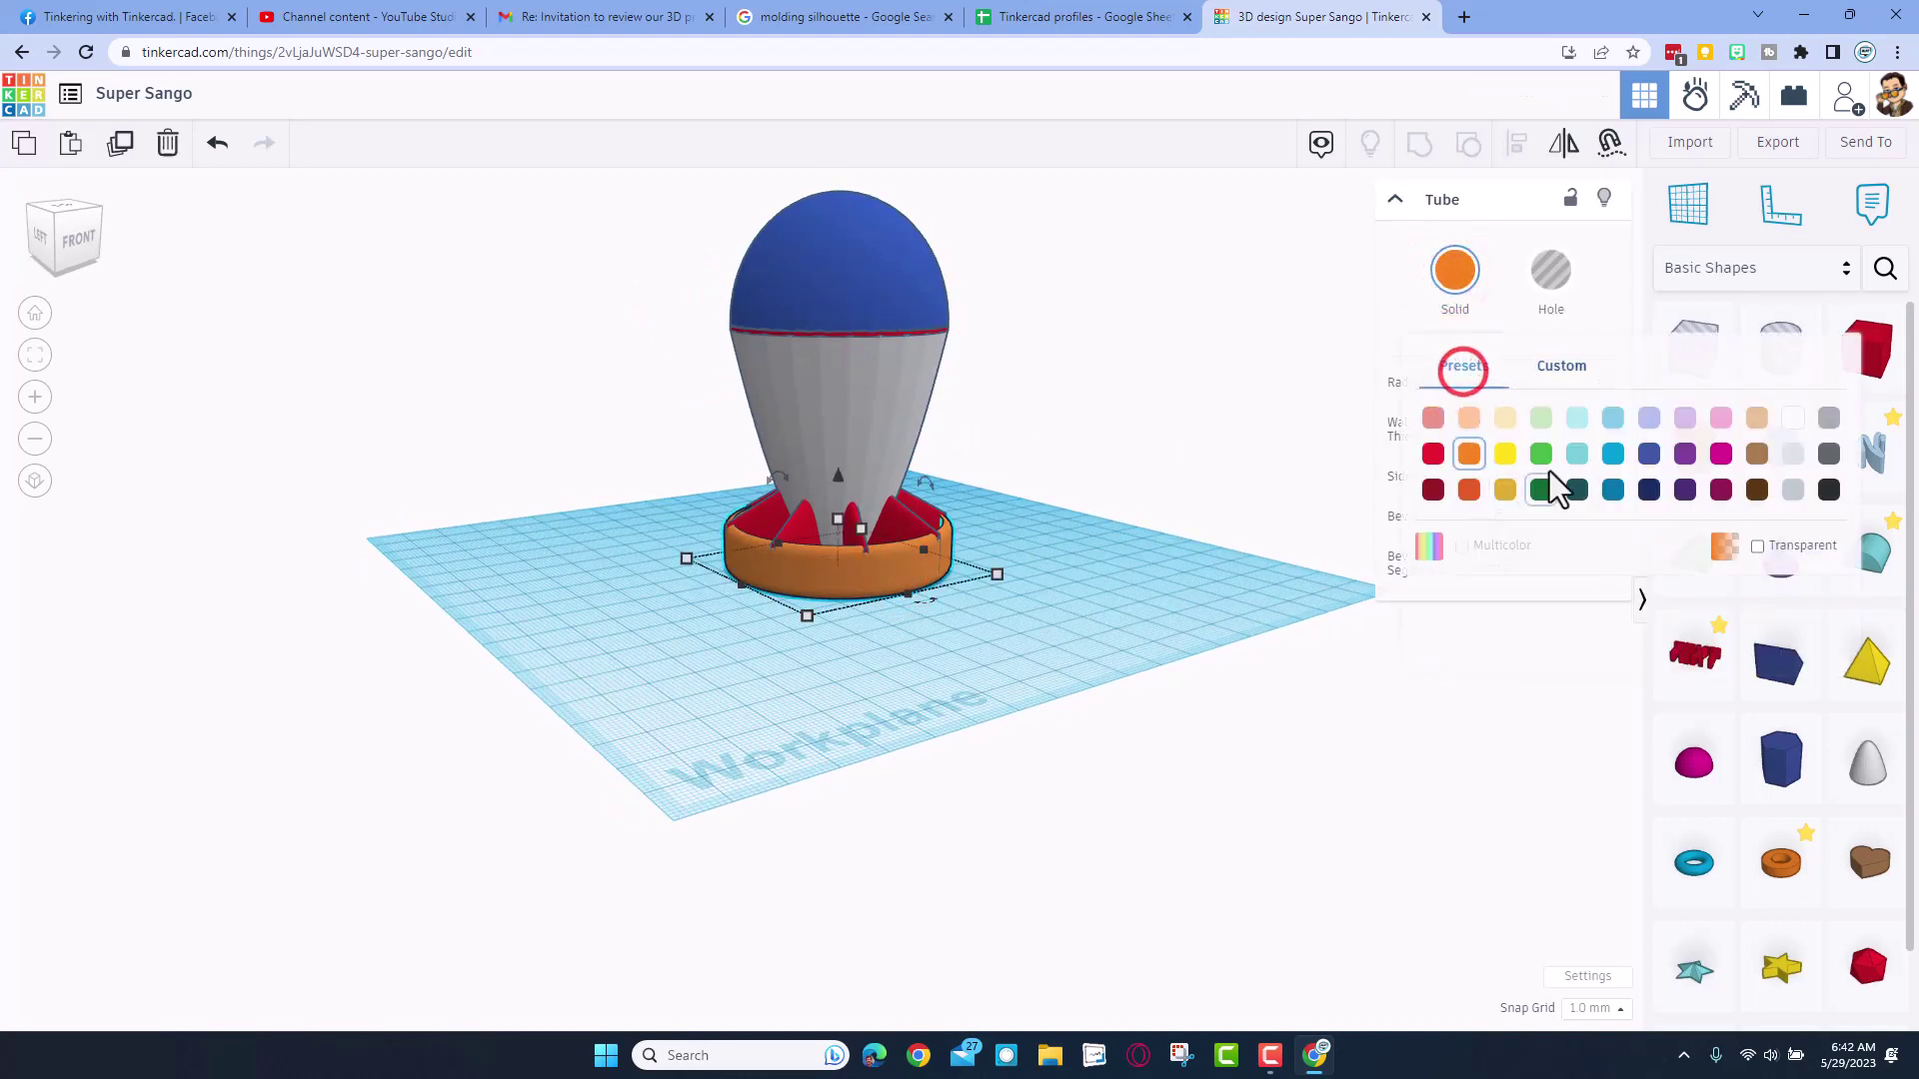
left_click(1789, 417)
left_click(1023, 544)
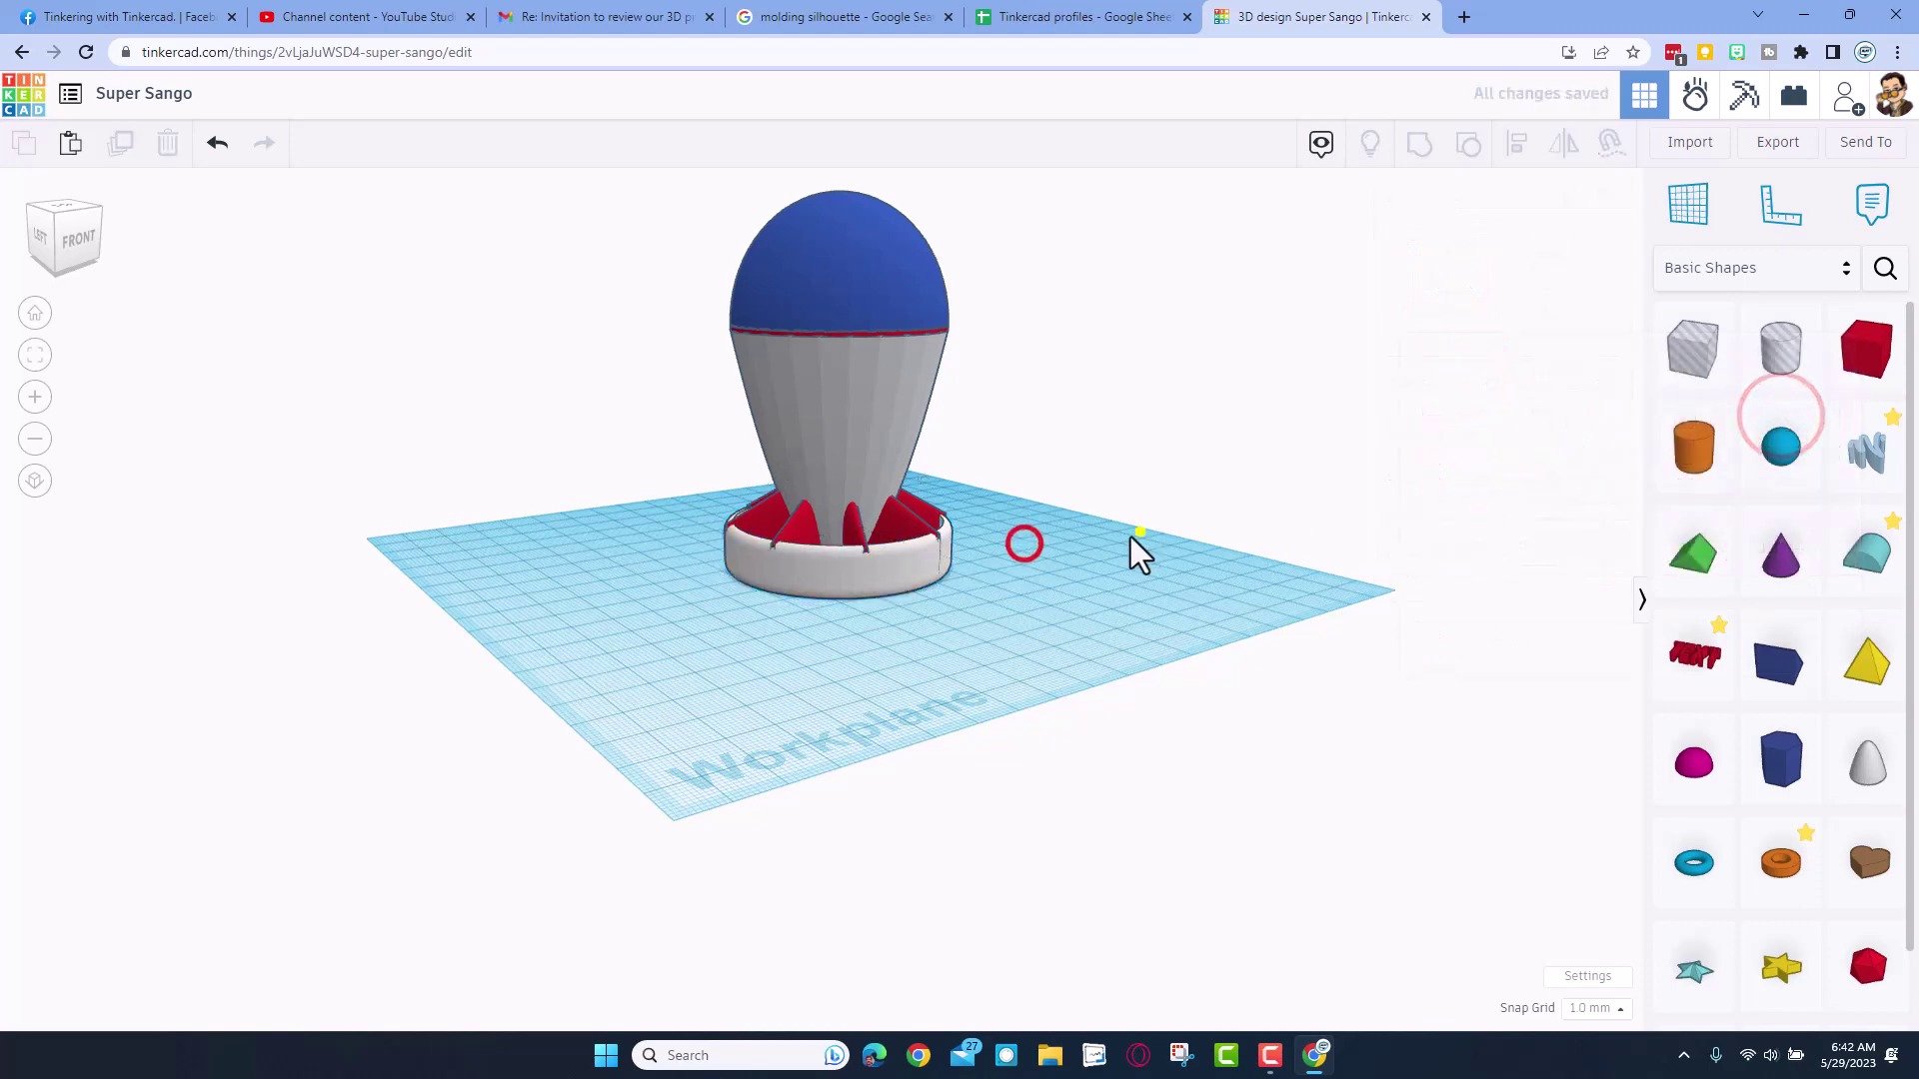
- Lower the finned base group to 20 mm and begin renaming the design
right_click_drag(1137, 535, 914, 558)
left_click(878, 500)
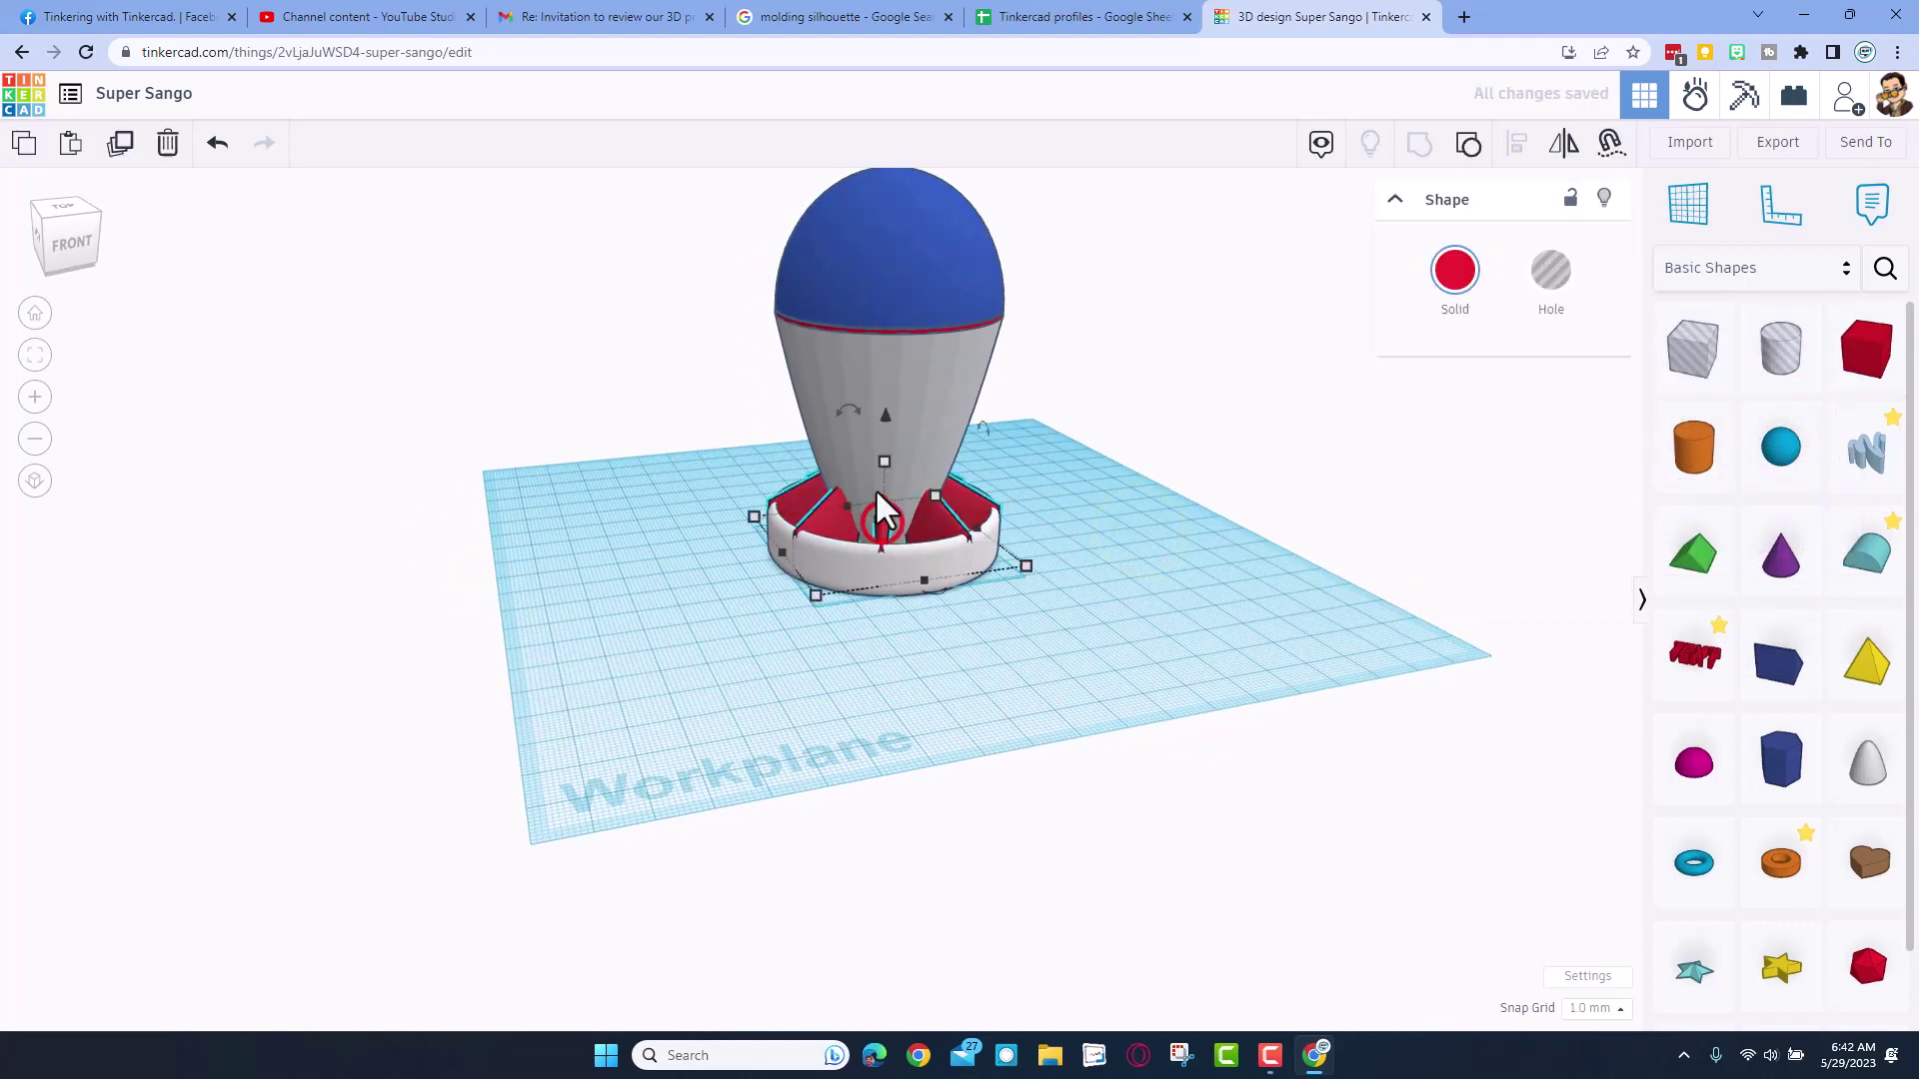
left_click_drag(882, 444, 882, 469)
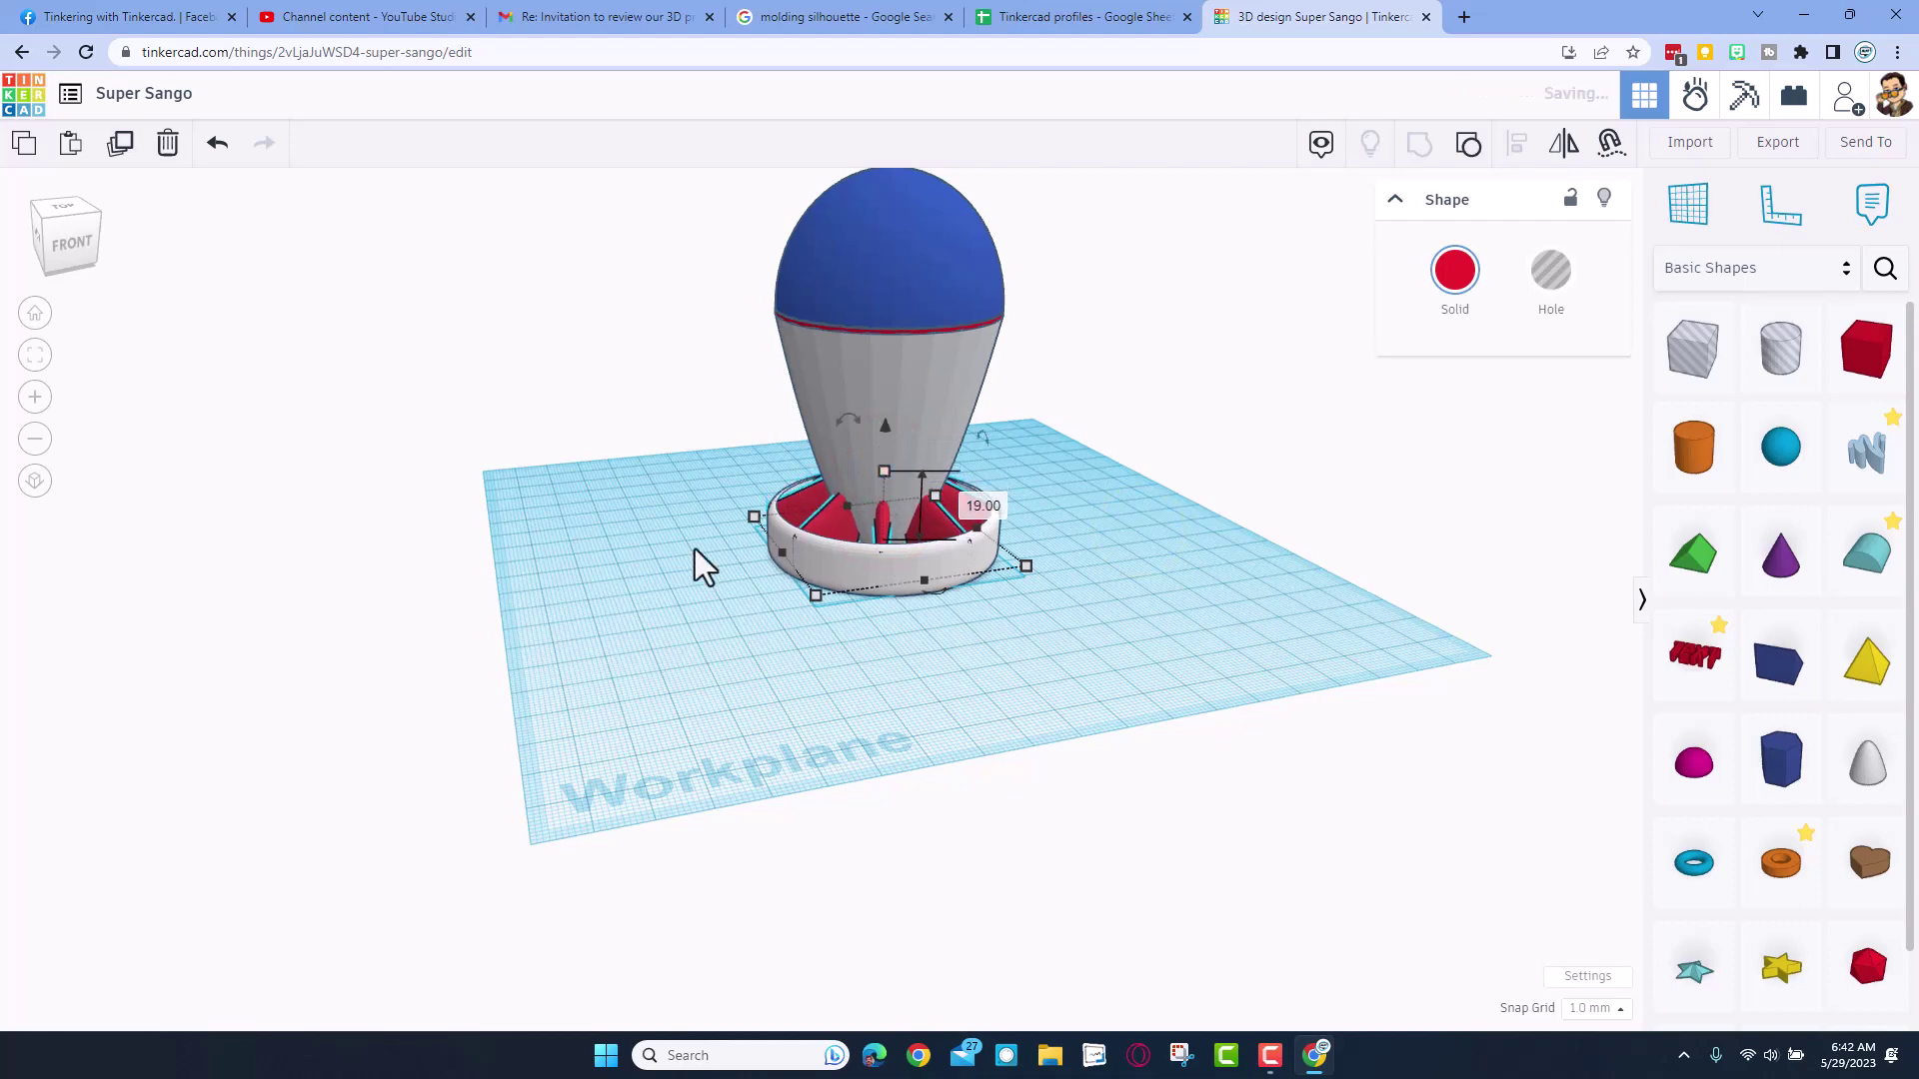
right_click_drag(694, 549, 957, 609)
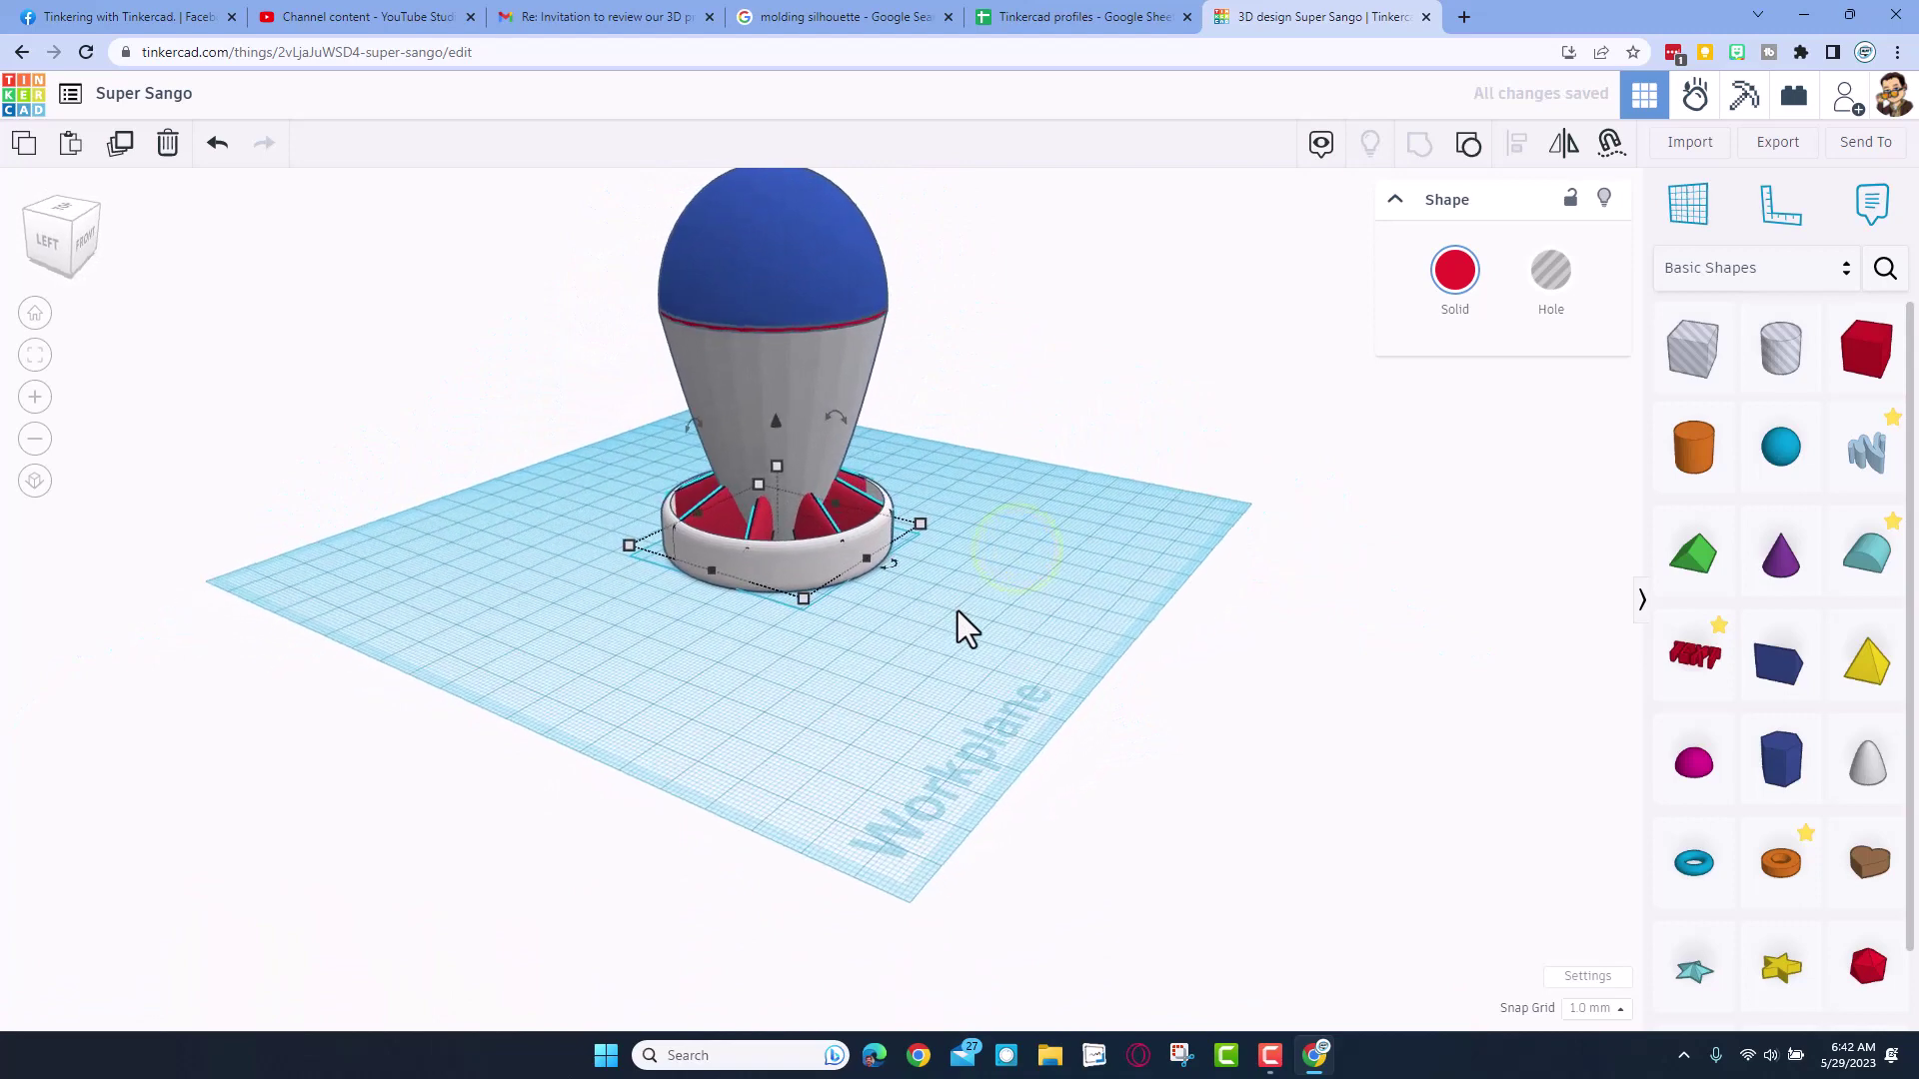
left_click(140, 95)
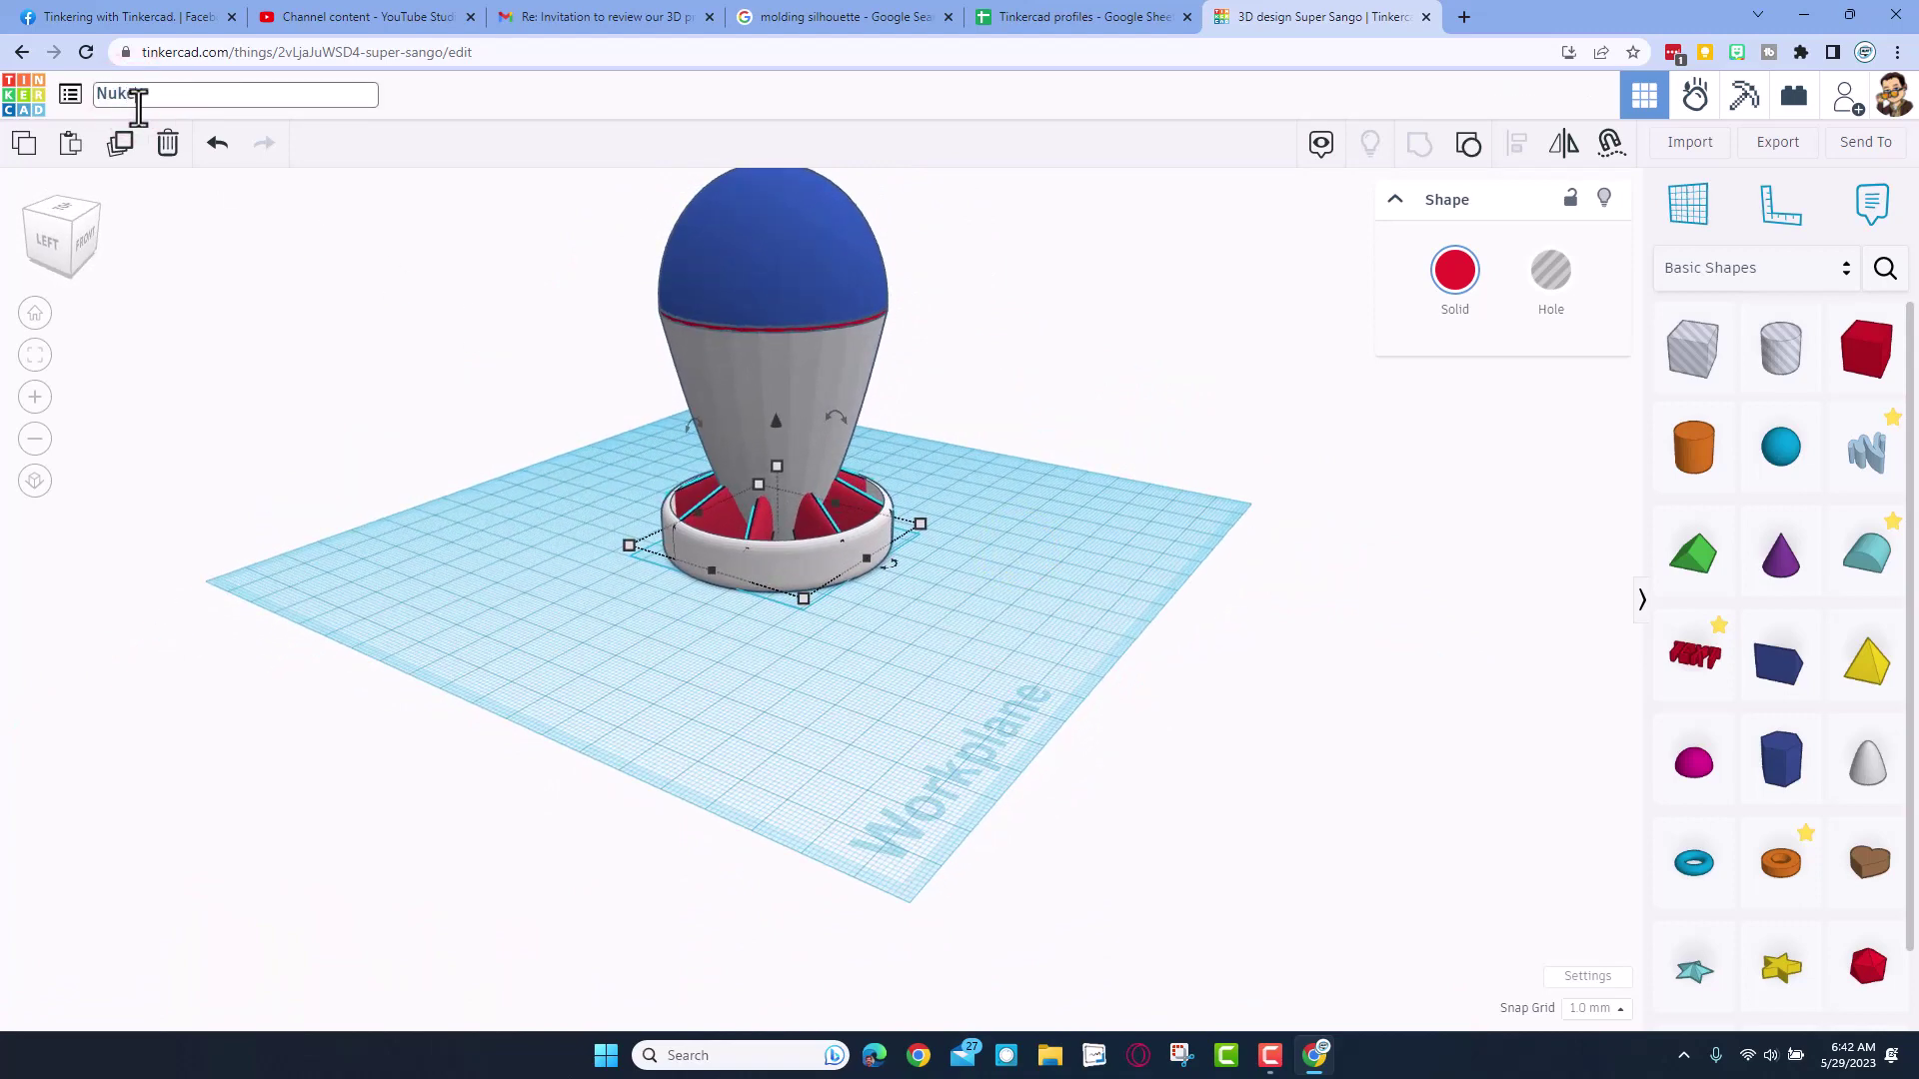
- Open the Nuke design's properties from the designs dashboard
left_click(24, 102)
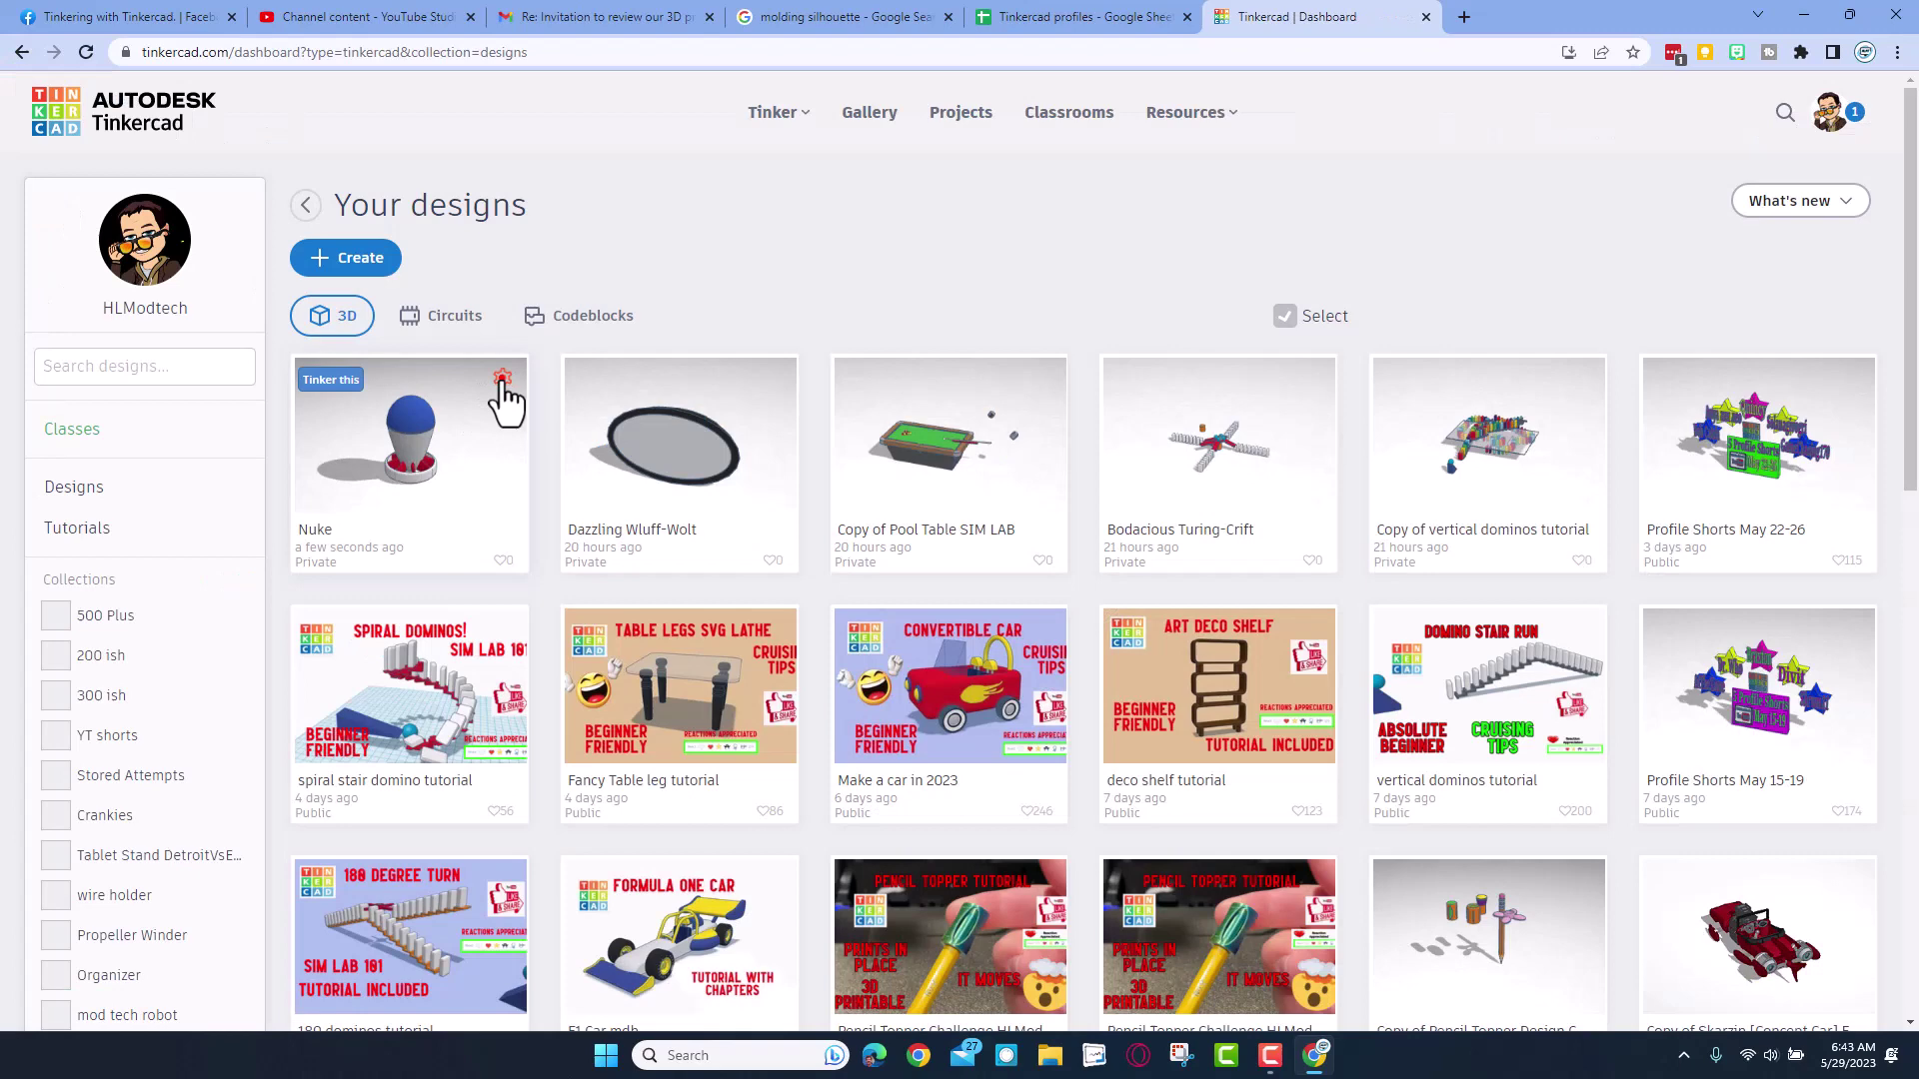
left_click(502, 380)
left_click(399, 380)
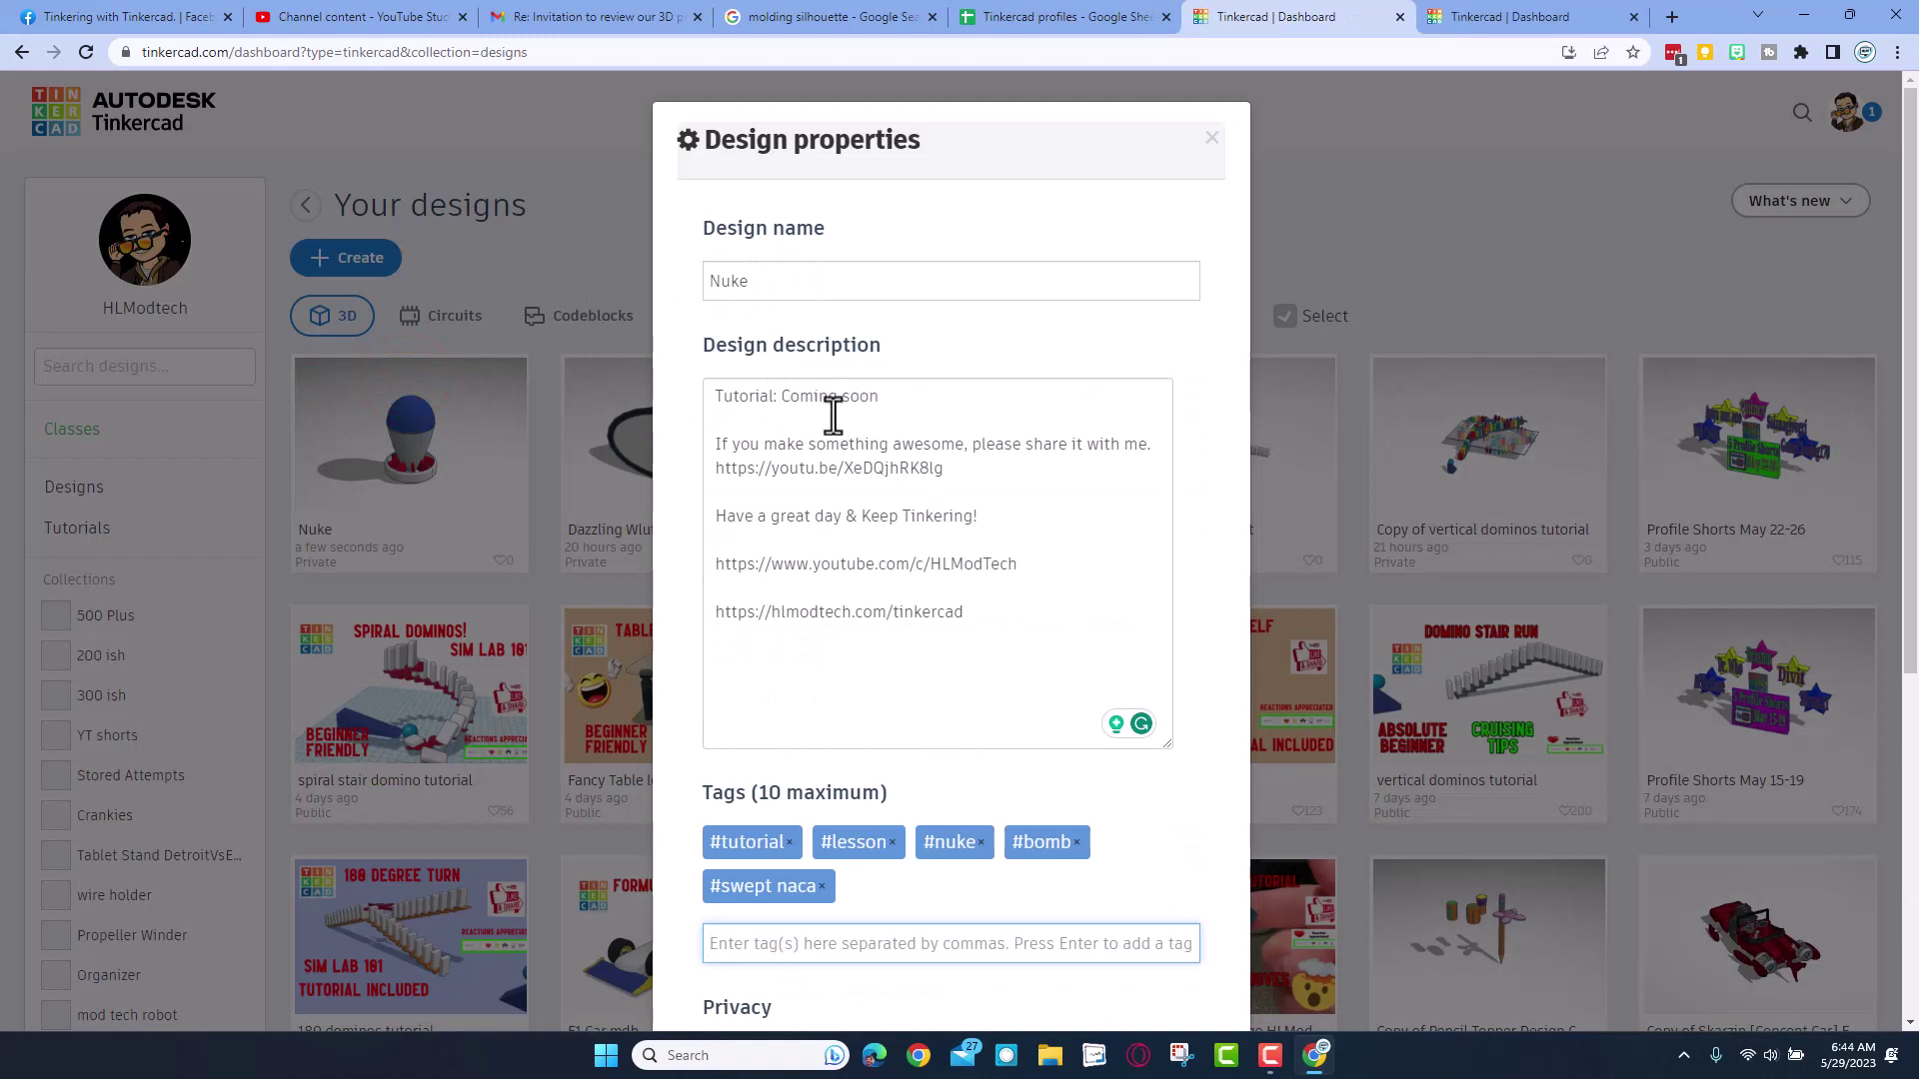
scroll(894, 674, "down", 2)
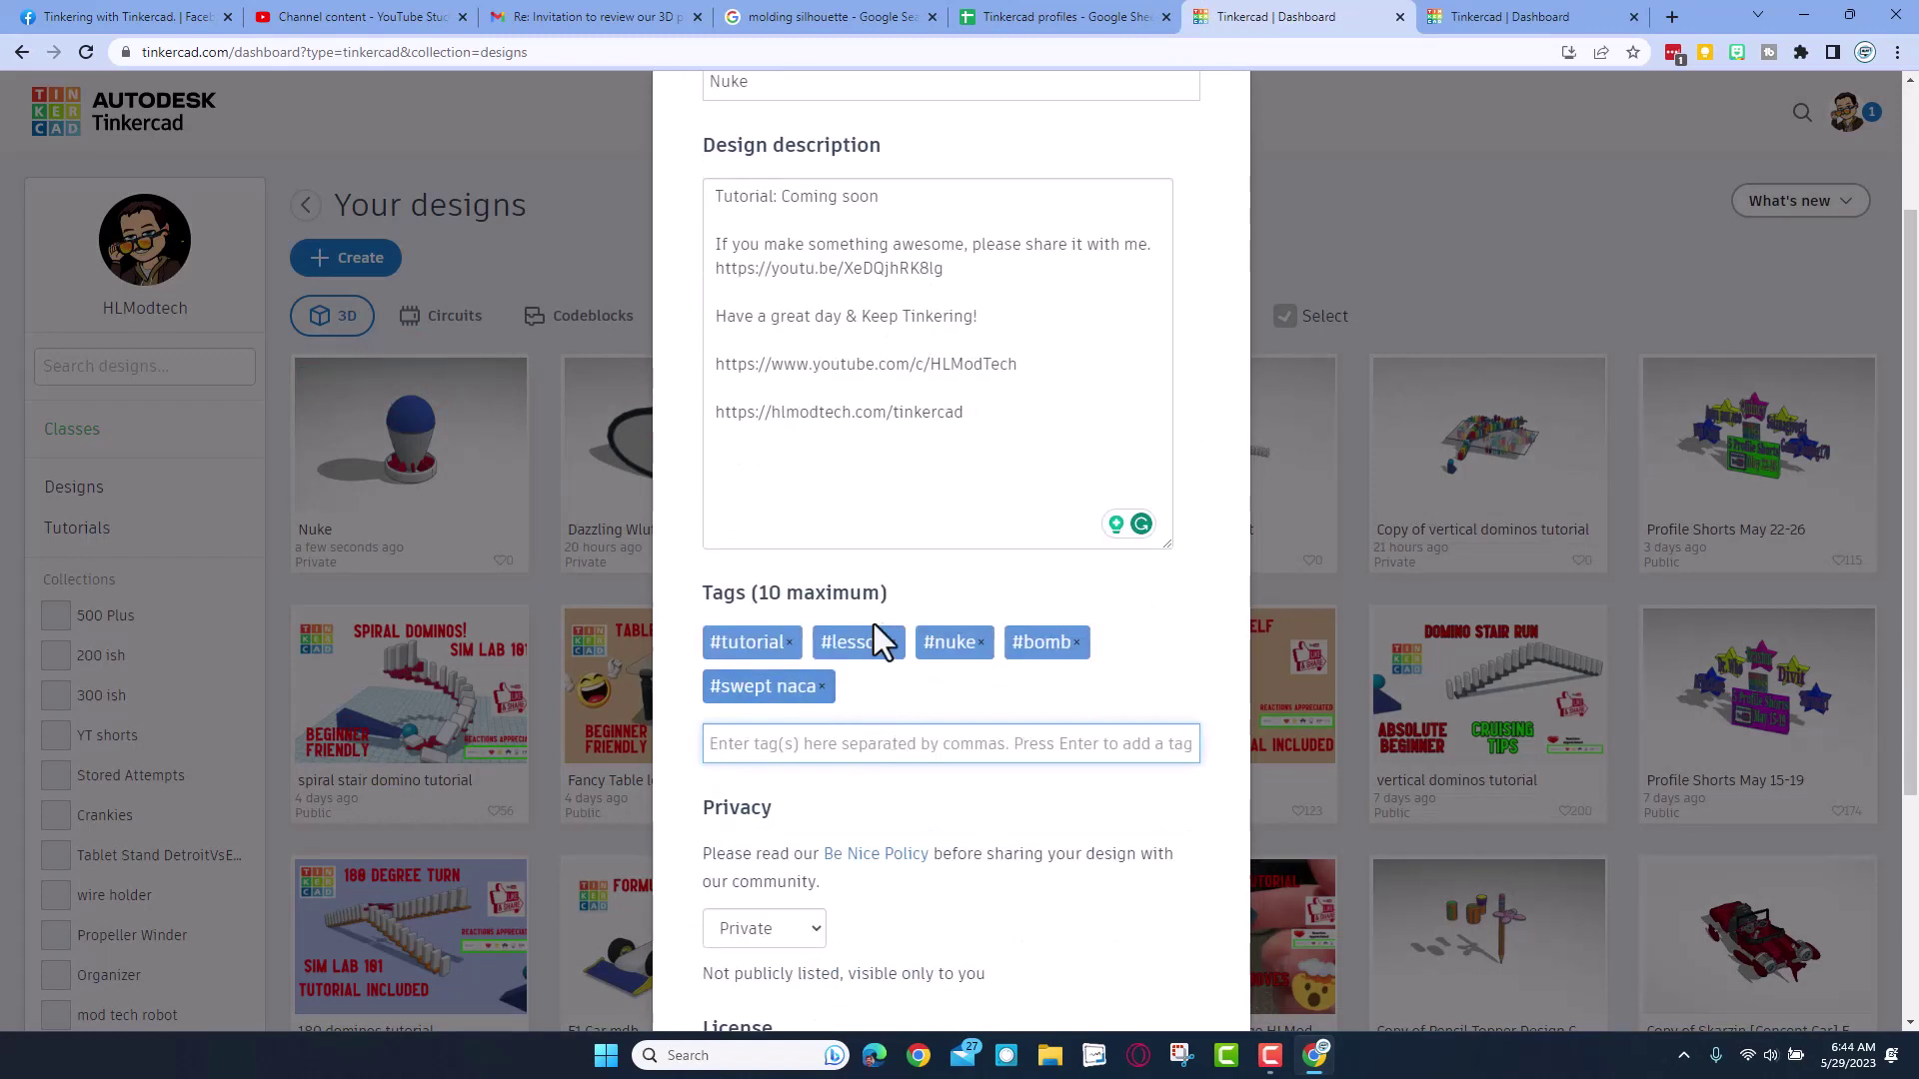
- Add the tag 'hlmt23', then remove it again
left_click(778, 746)
type("hl")
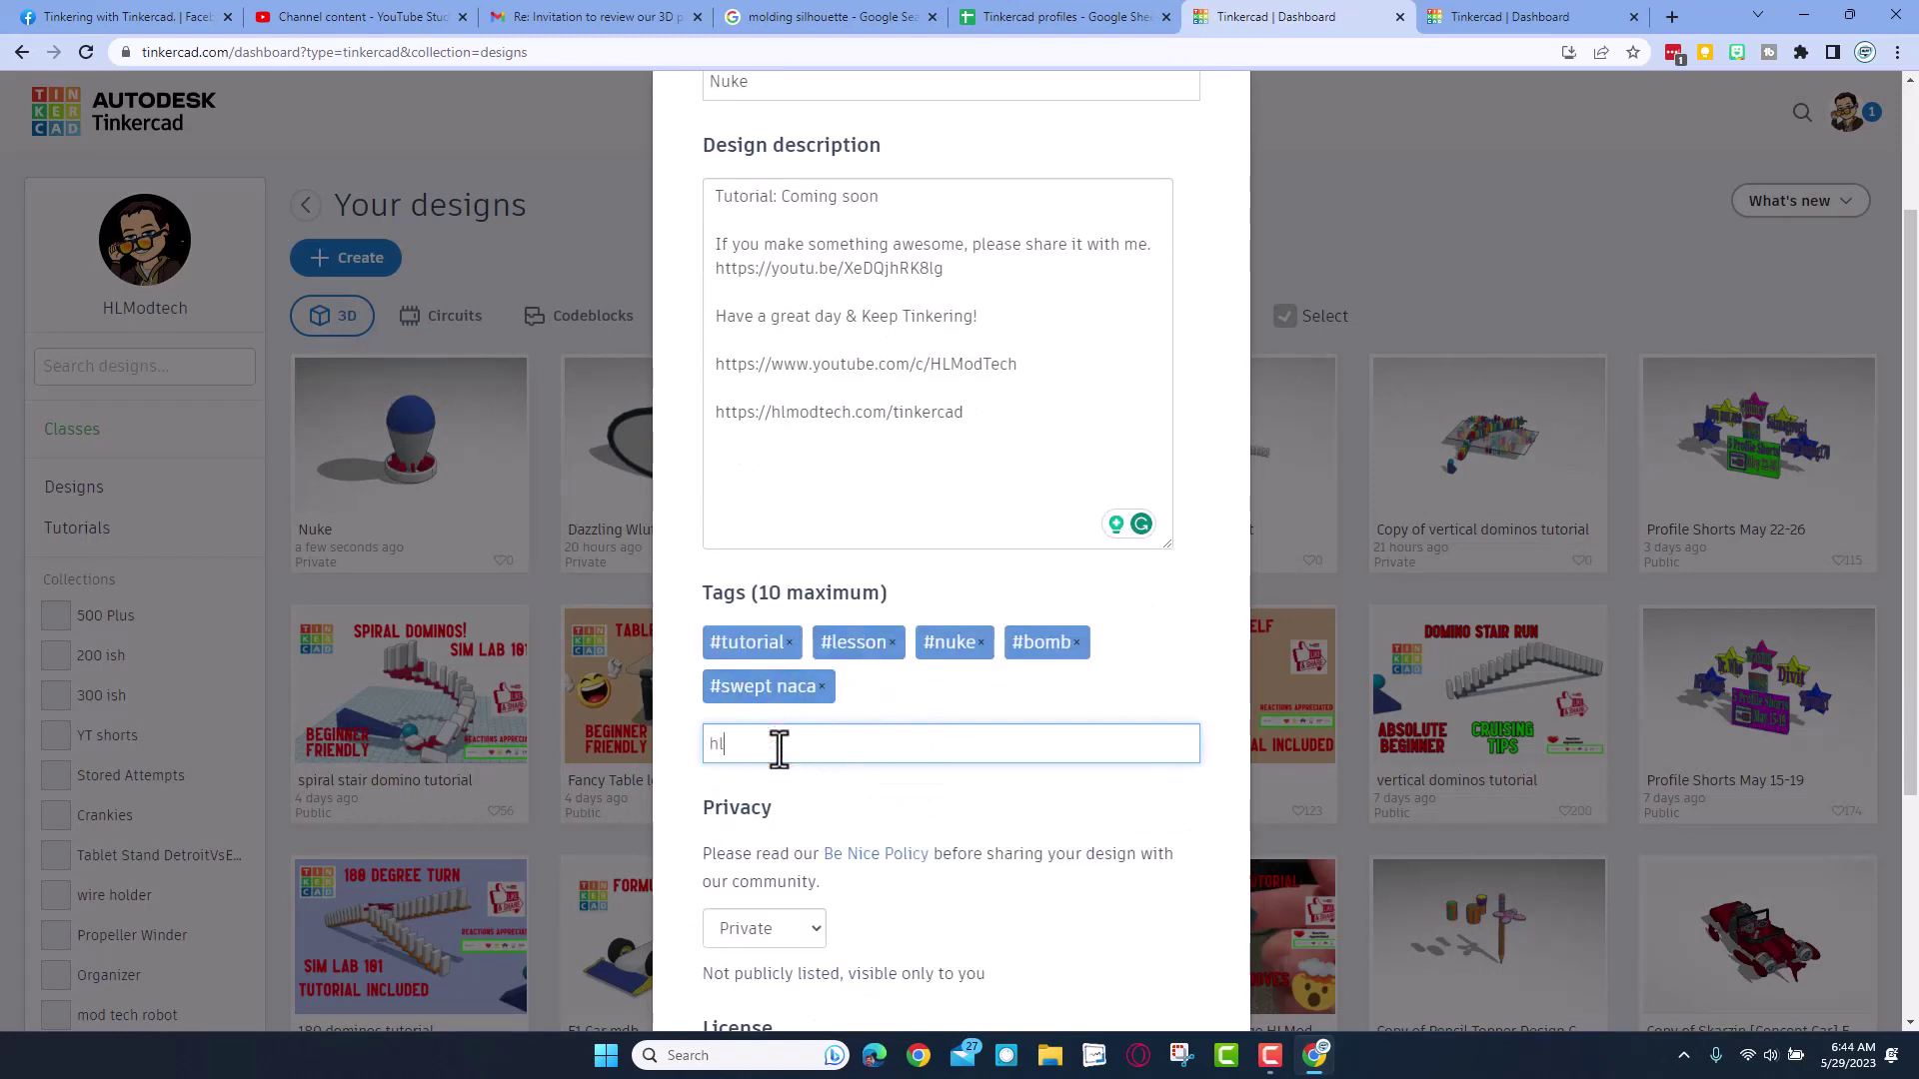
type("mt23")
key("Return")
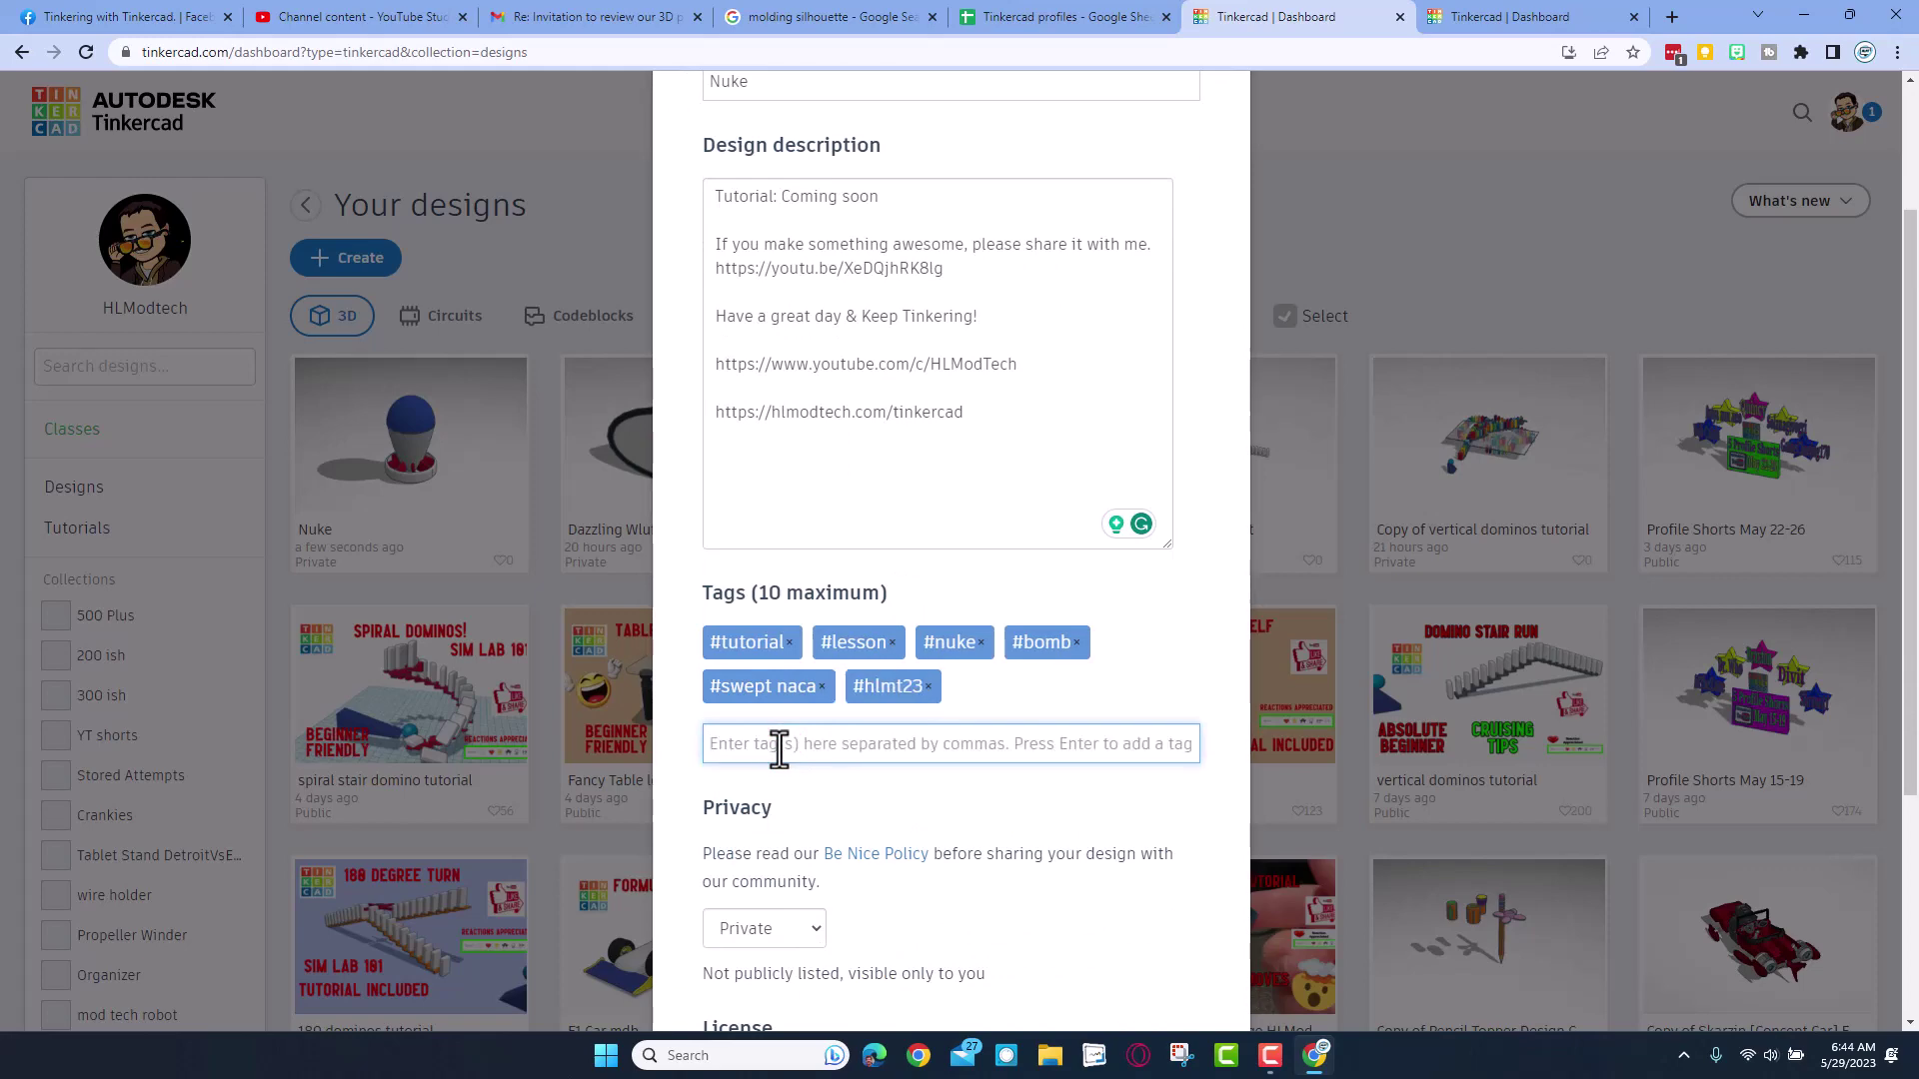
left_click(927, 687)
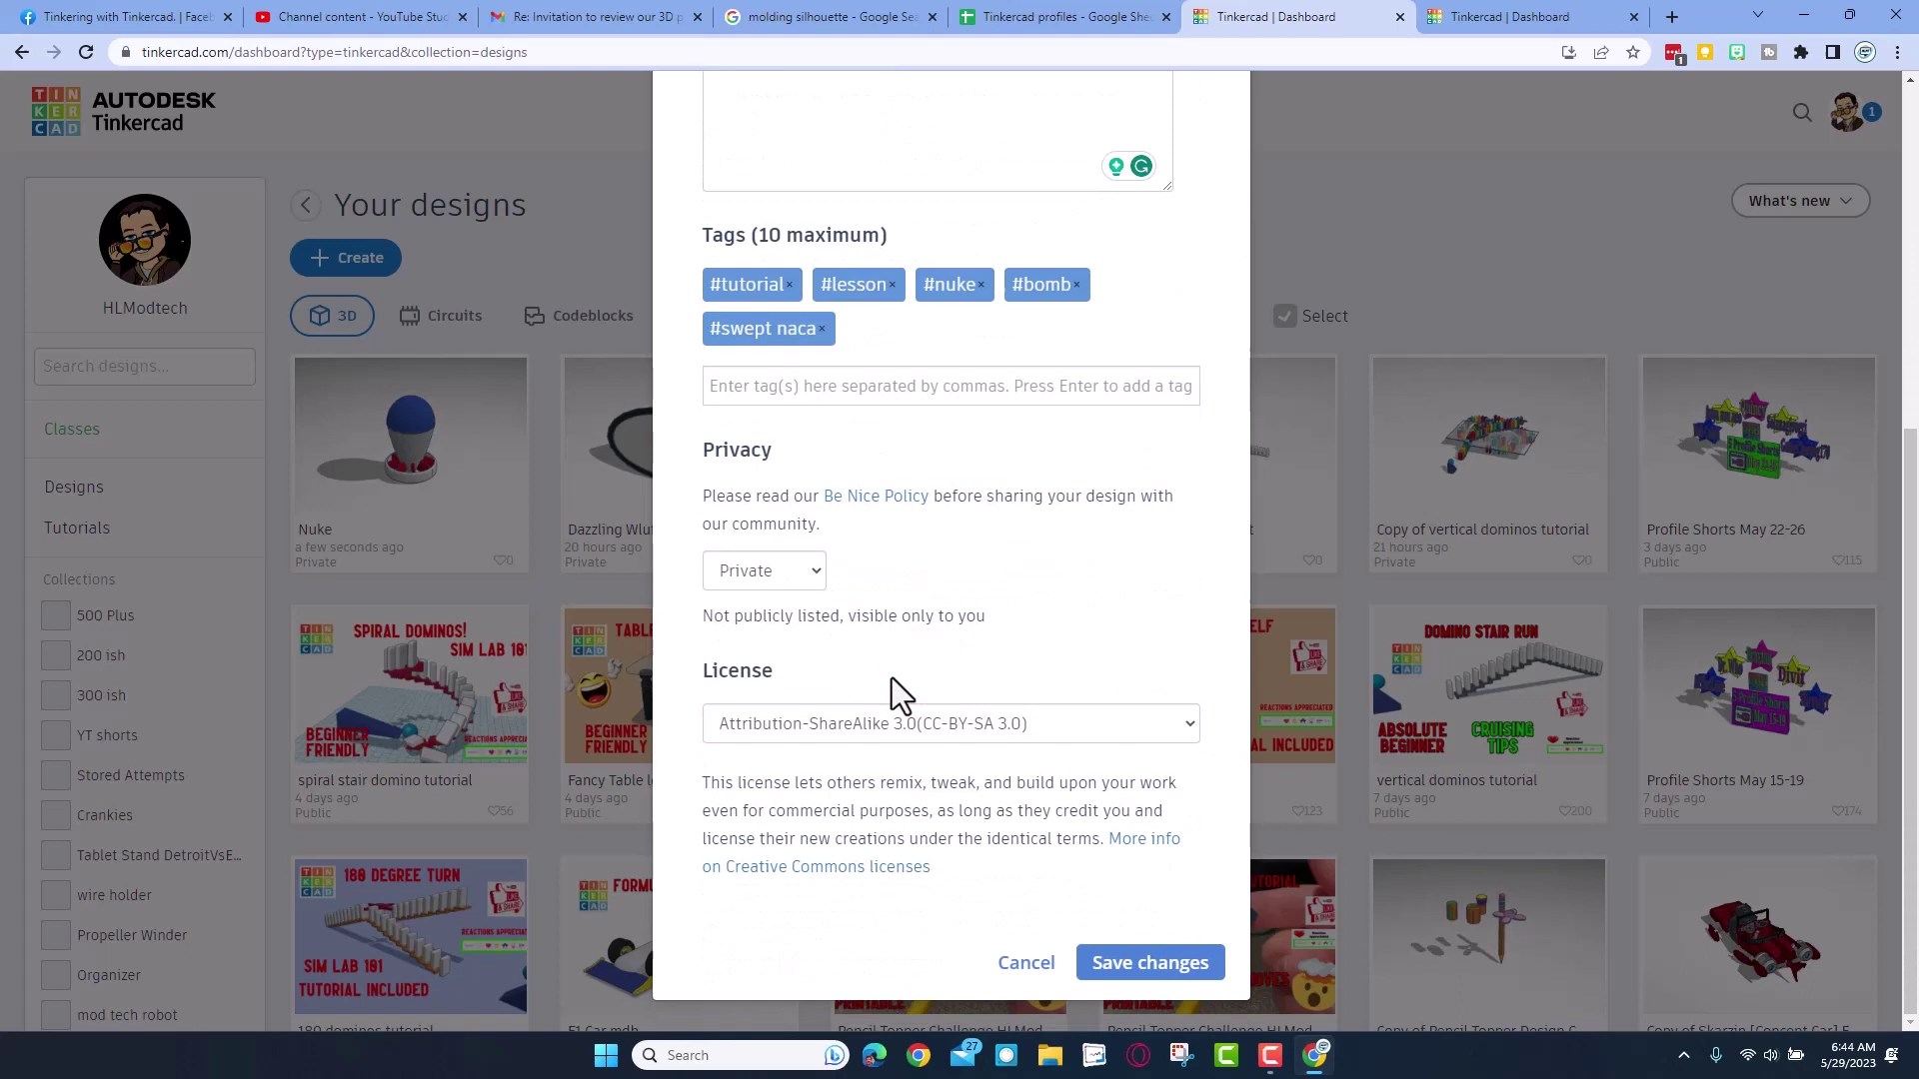
- Make the design Public with the Attribution-NoDerivs 3.0 license
left_click(767, 578)
left_click(759, 659)
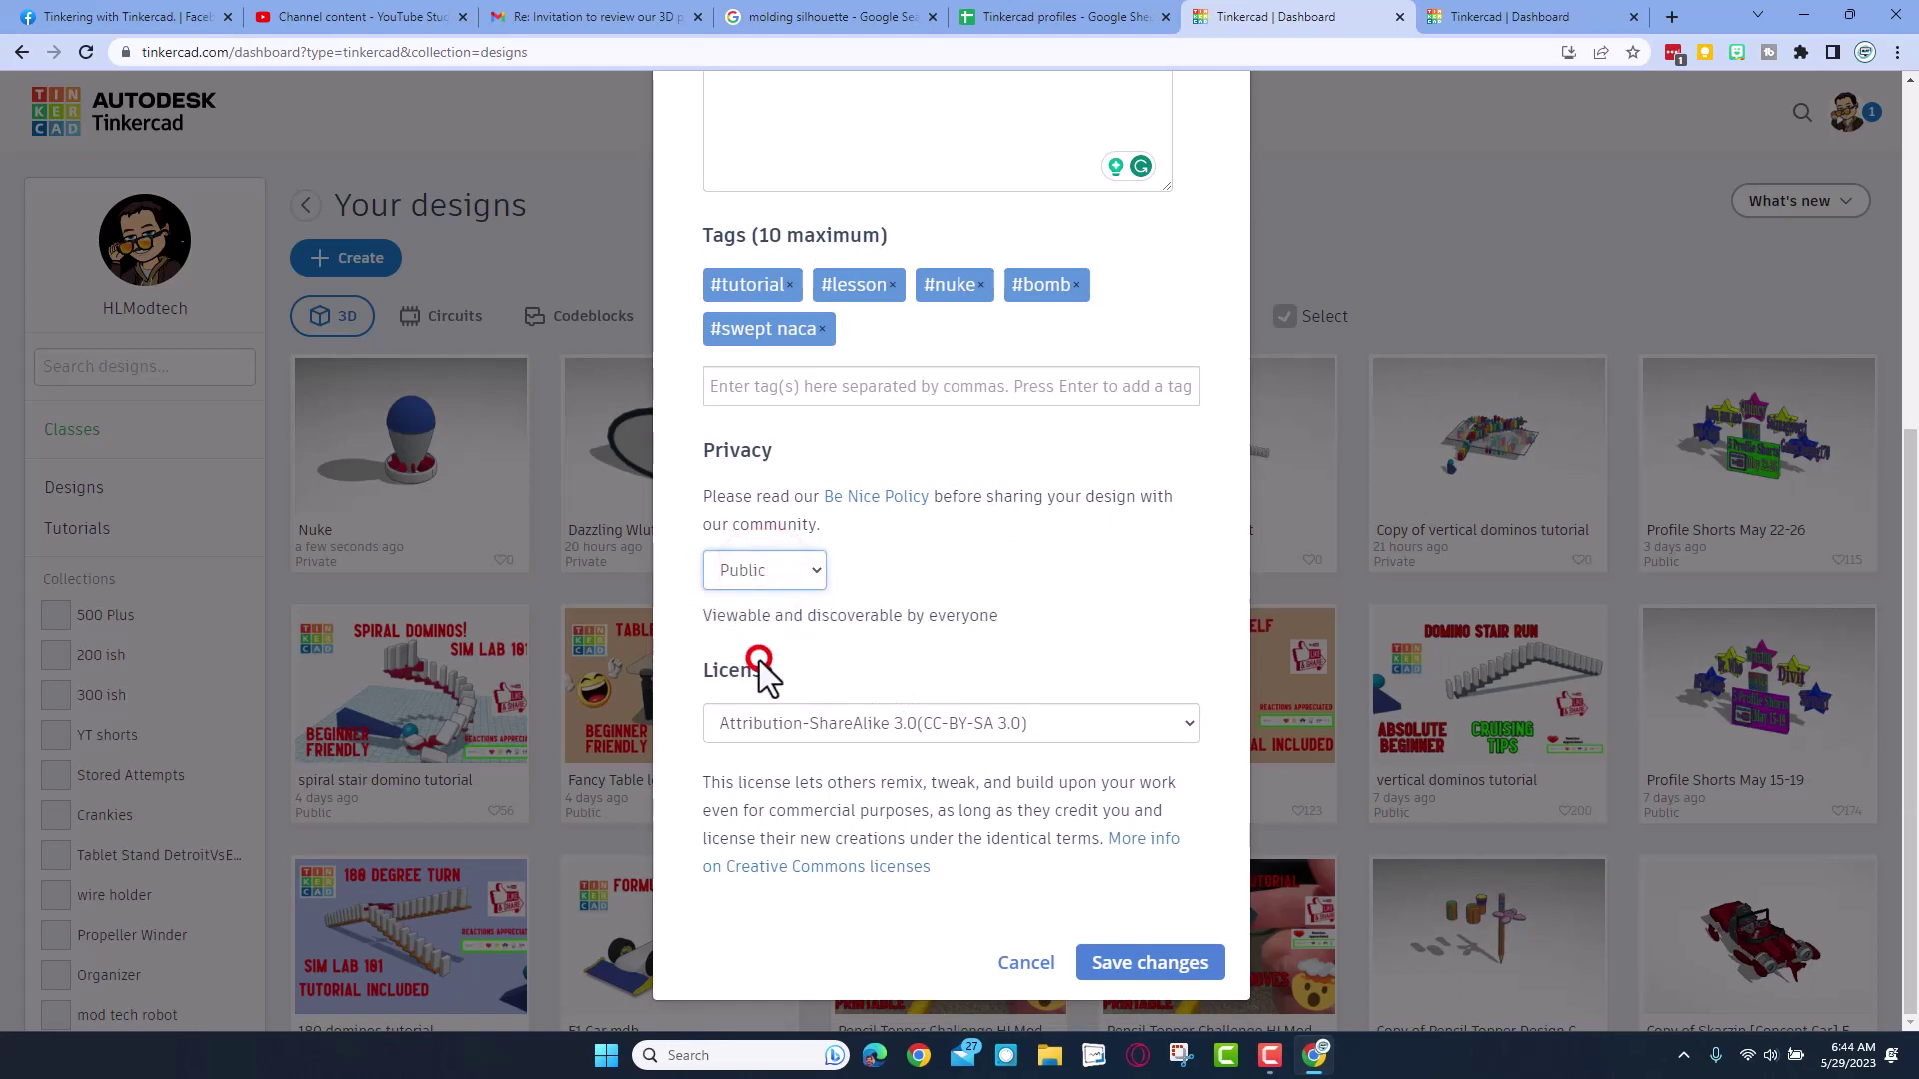
left_click(842, 730)
left_click(813, 857)
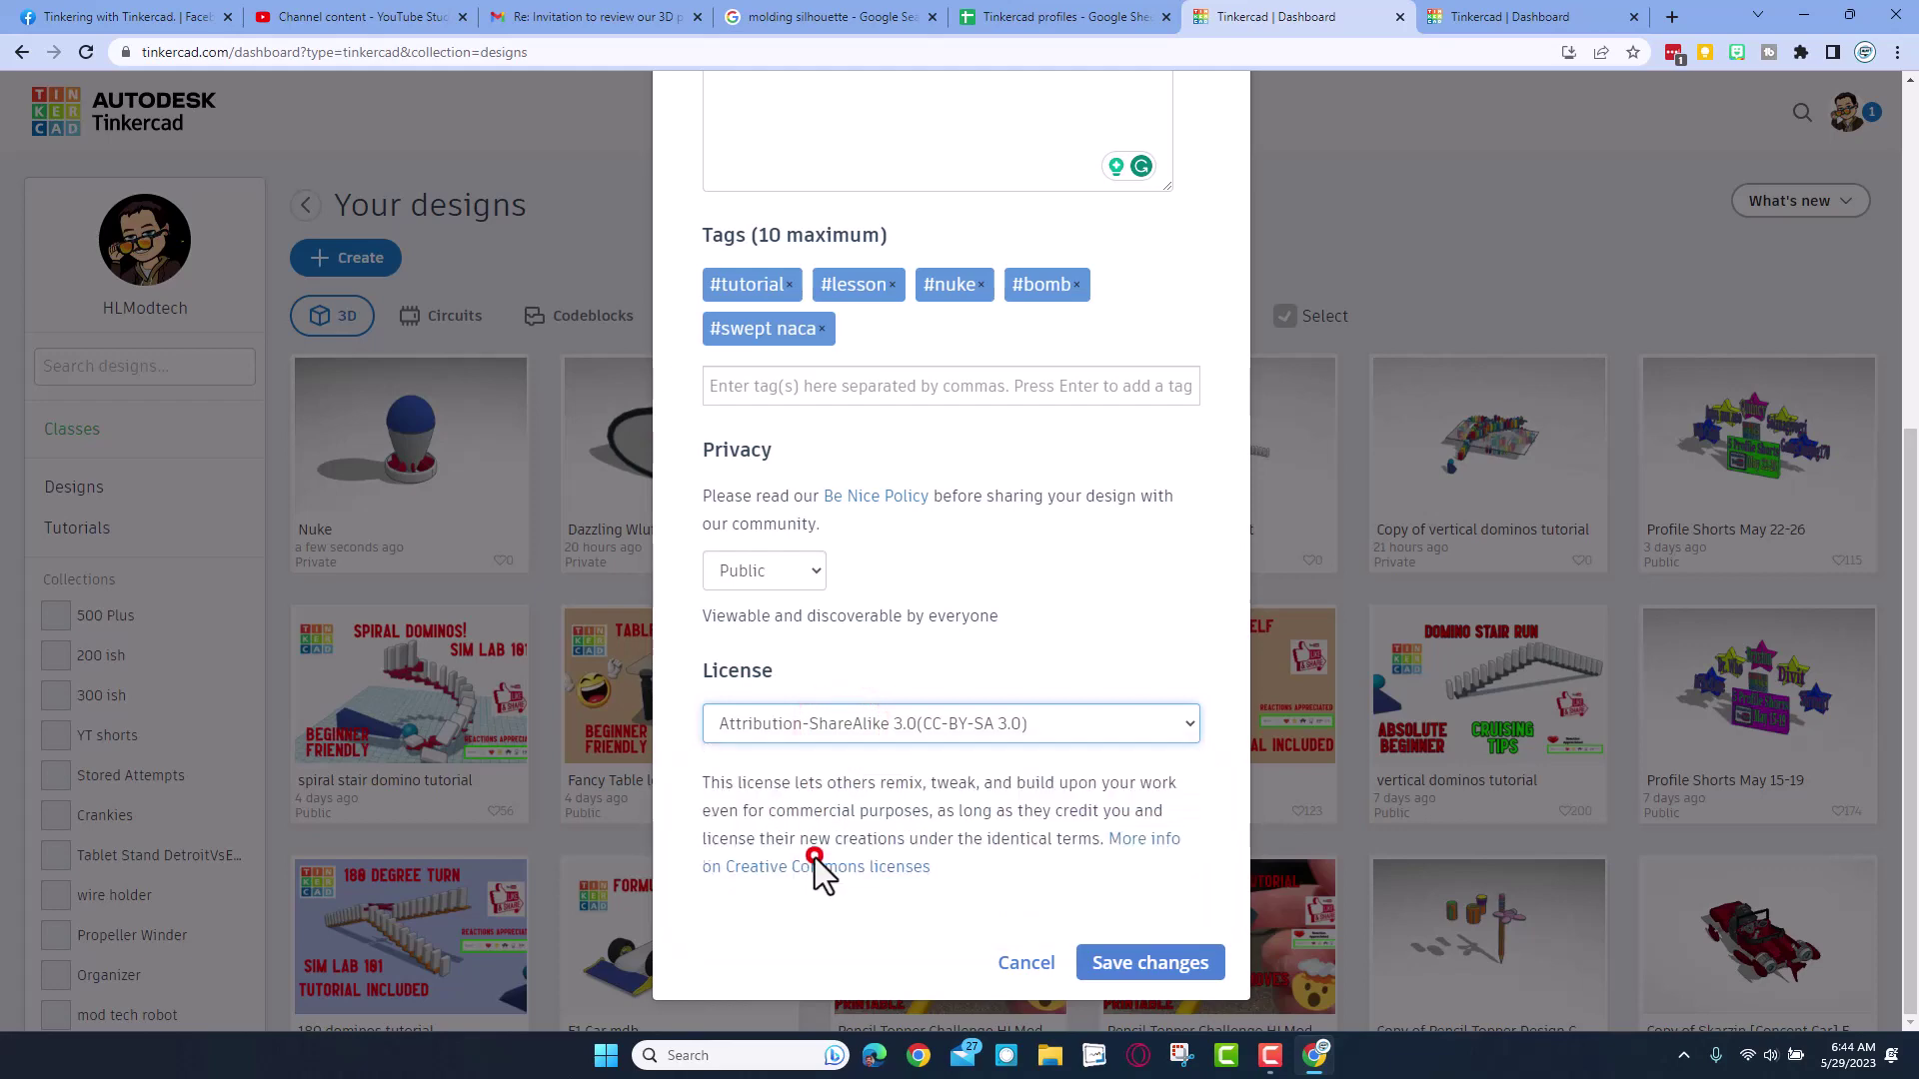
- Save the property changes and reopen Nuke in the editor
scroll(996, 478, "up", 6)
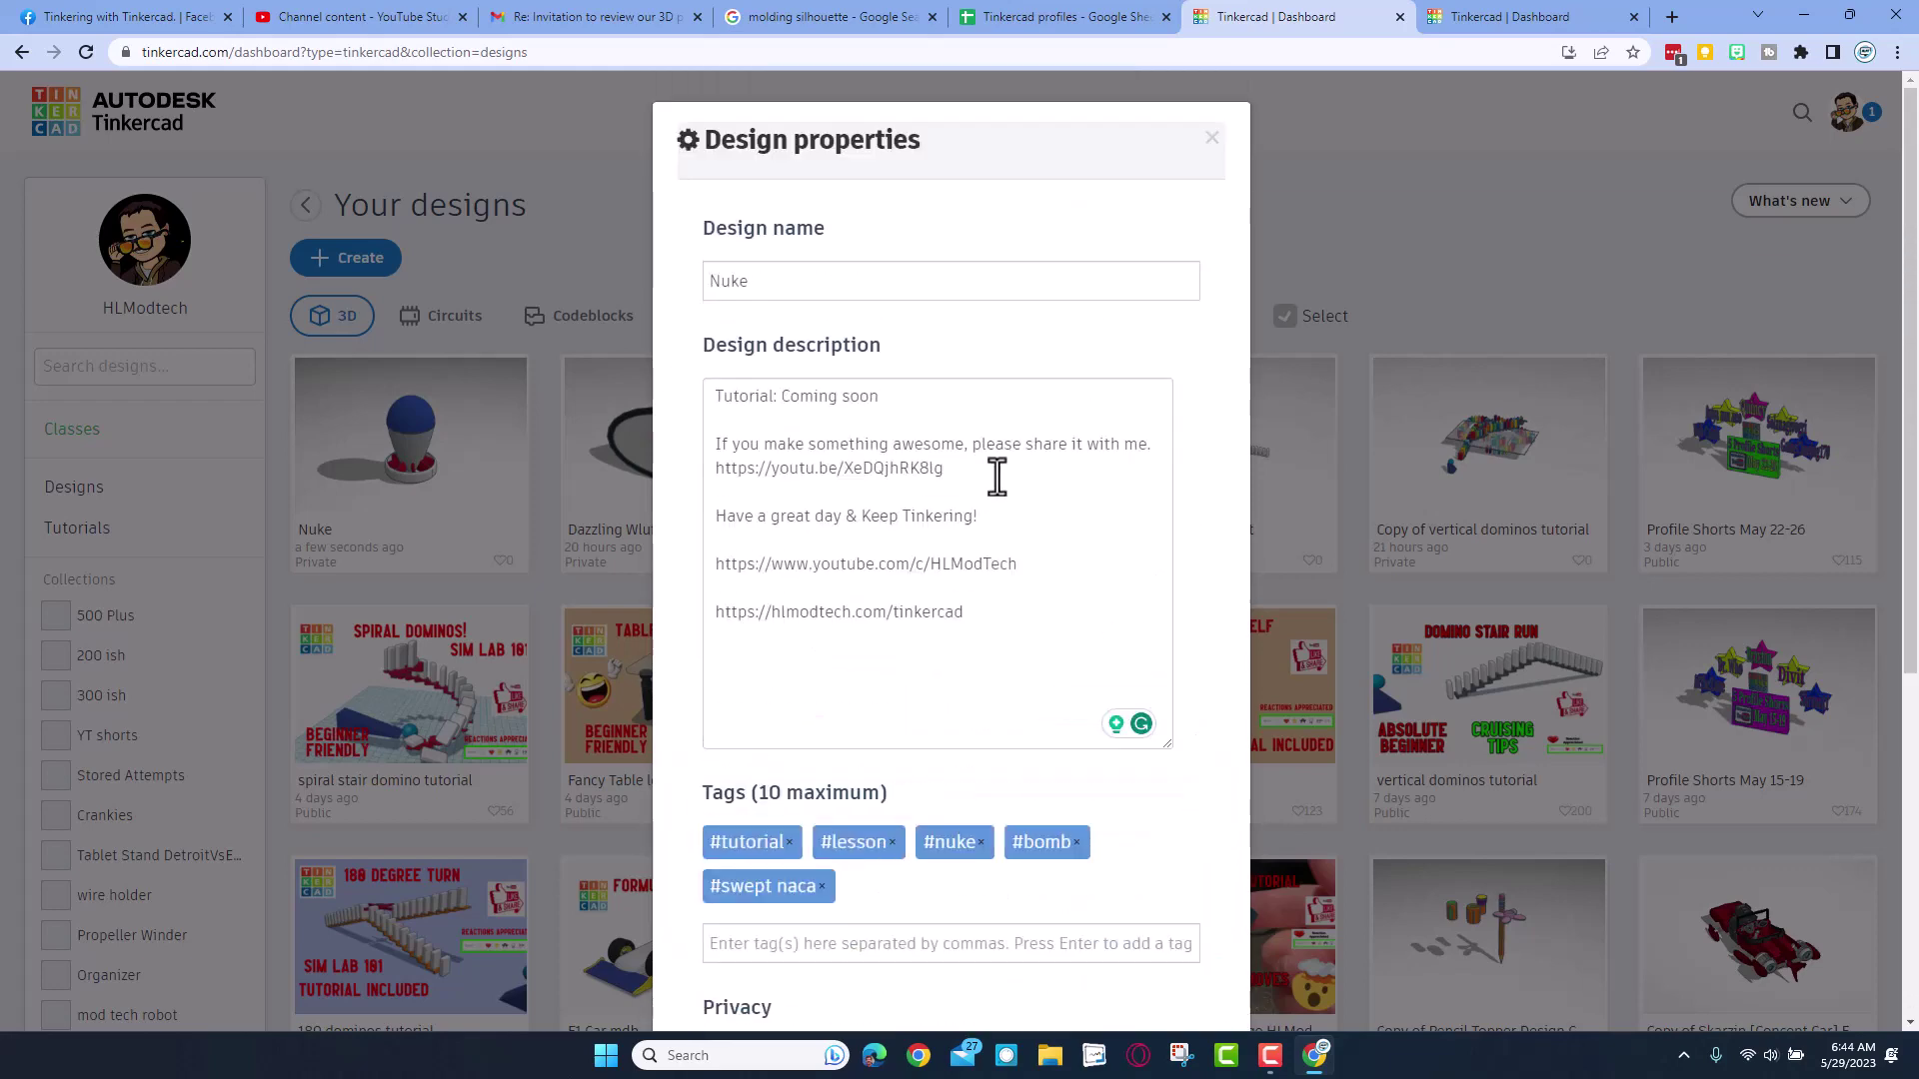
scroll(1030, 559, "down", 6)
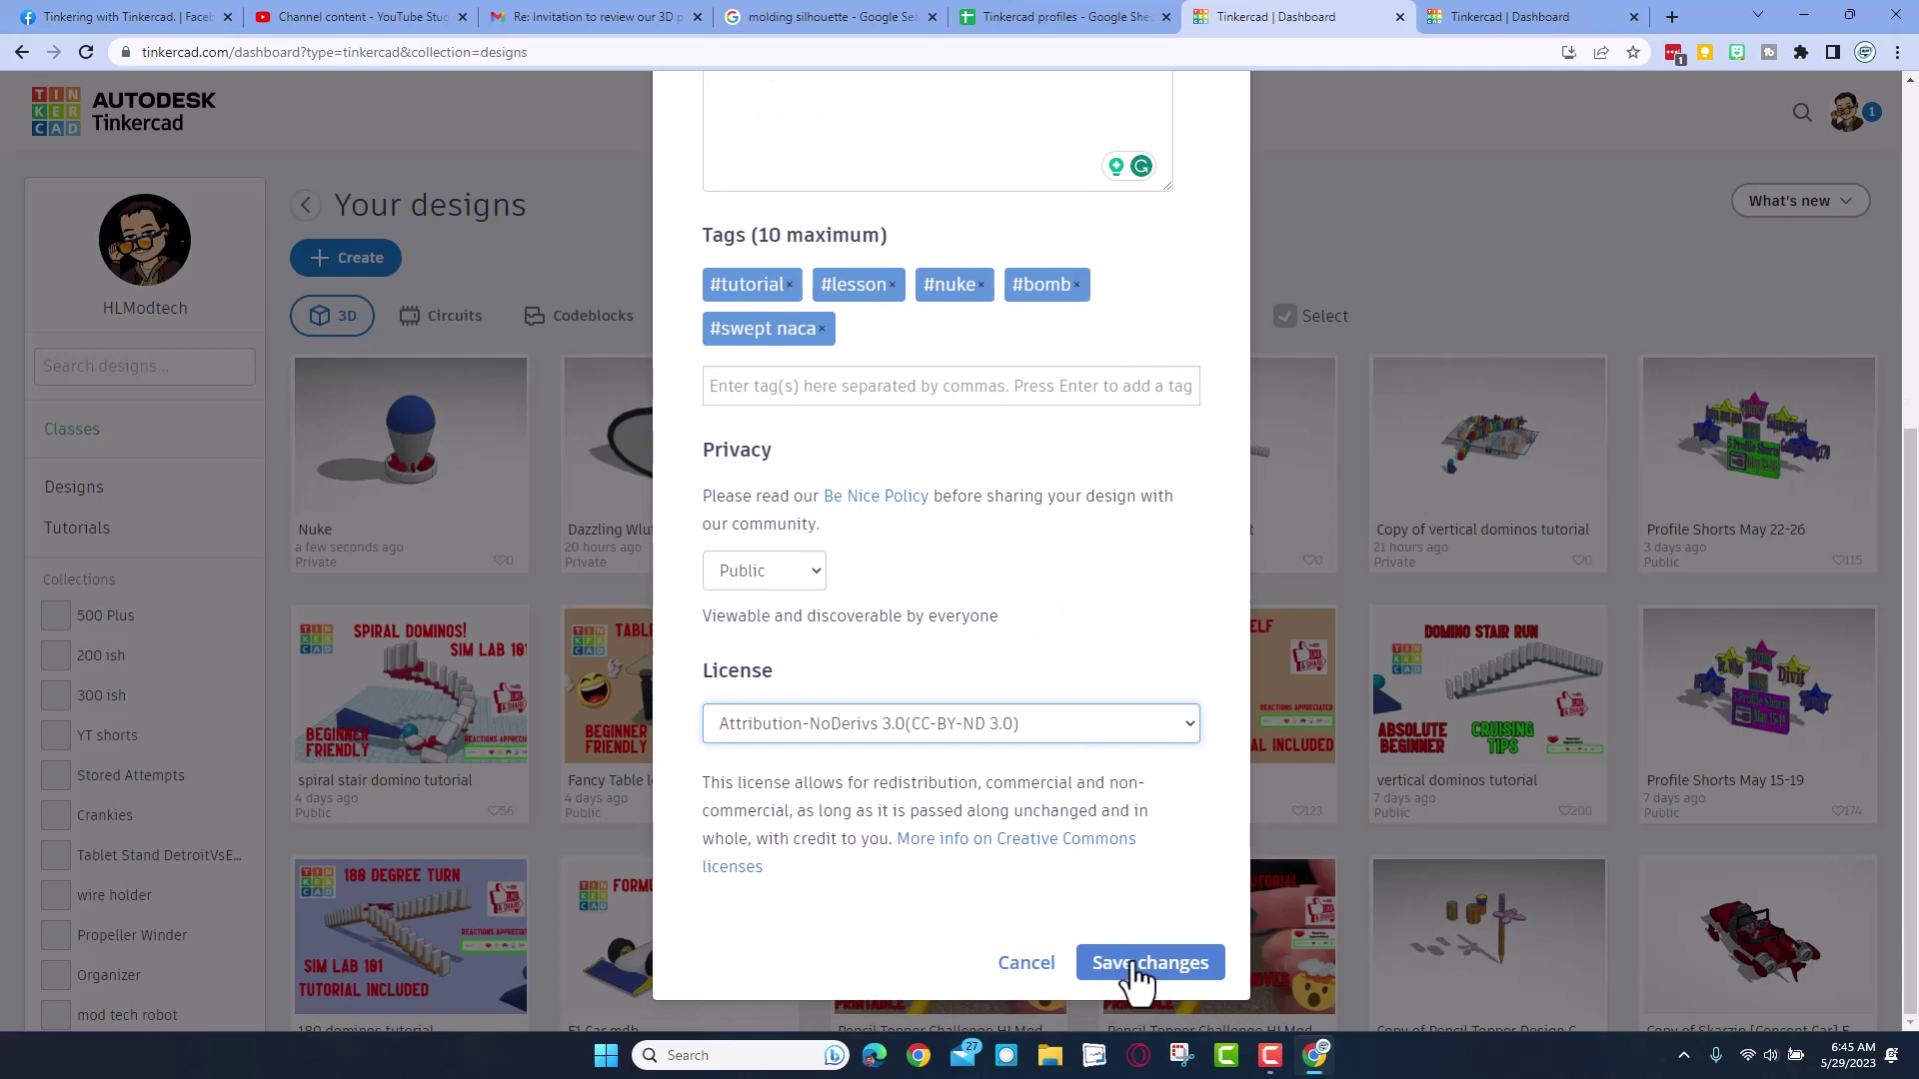
left_click(1139, 963)
left_click(334, 381)
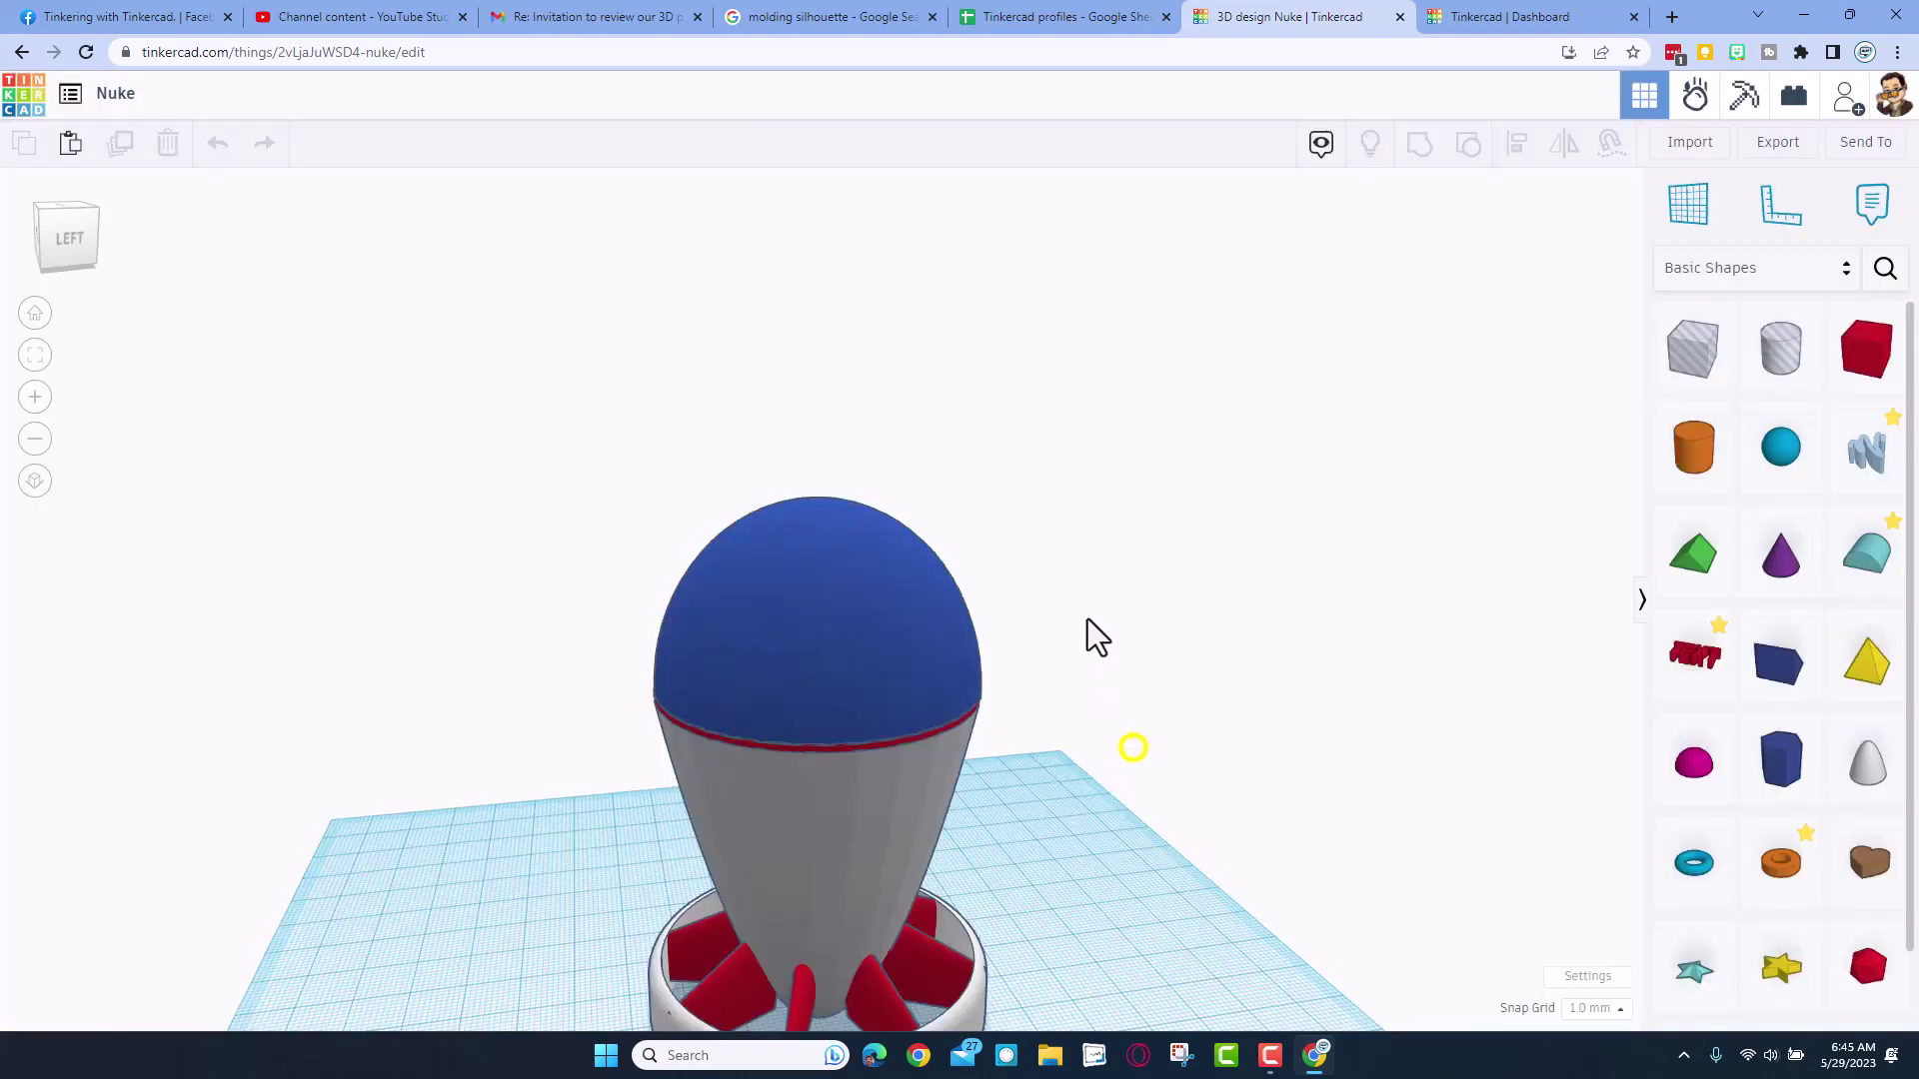
- Colour the paraboloid body red and the thin band under the dome white
left_click(856, 804)
left_click(1444, 272)
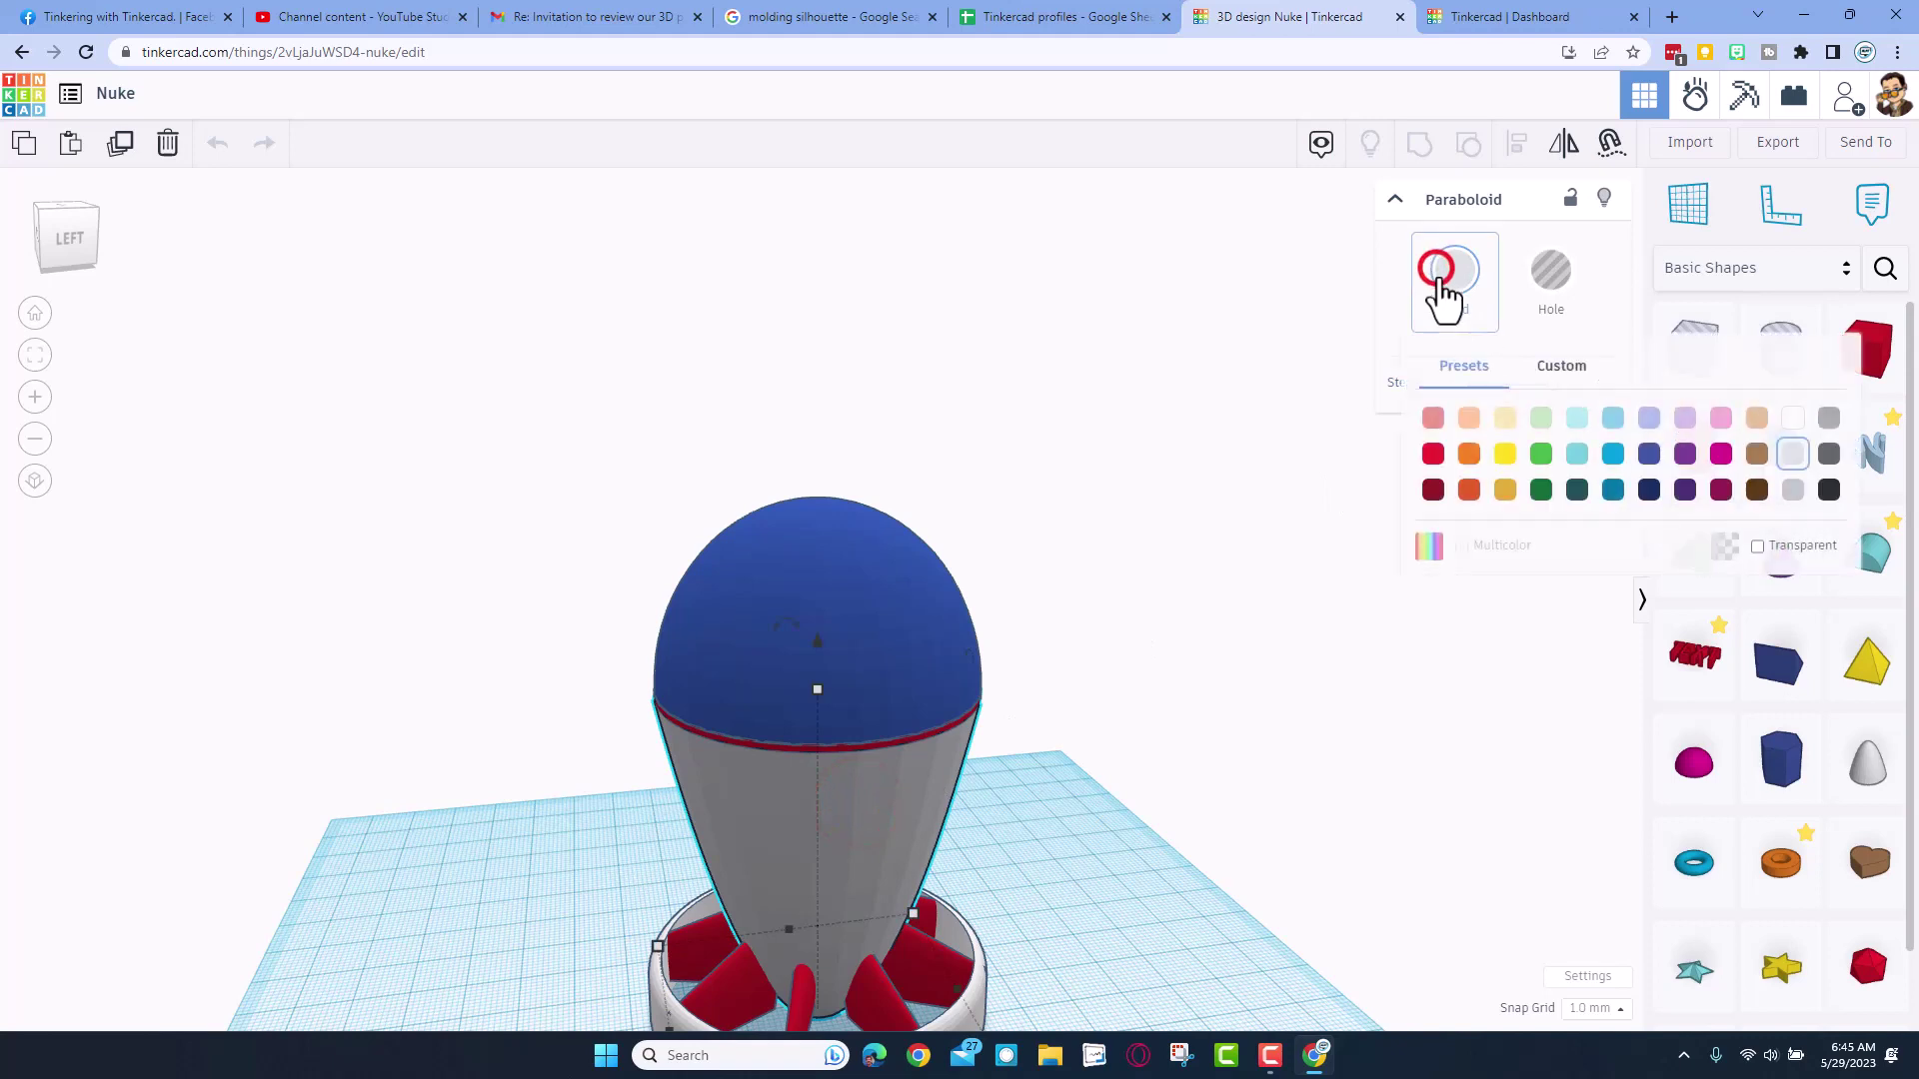
left_click(1433, 455)
left_click(1793, 420)
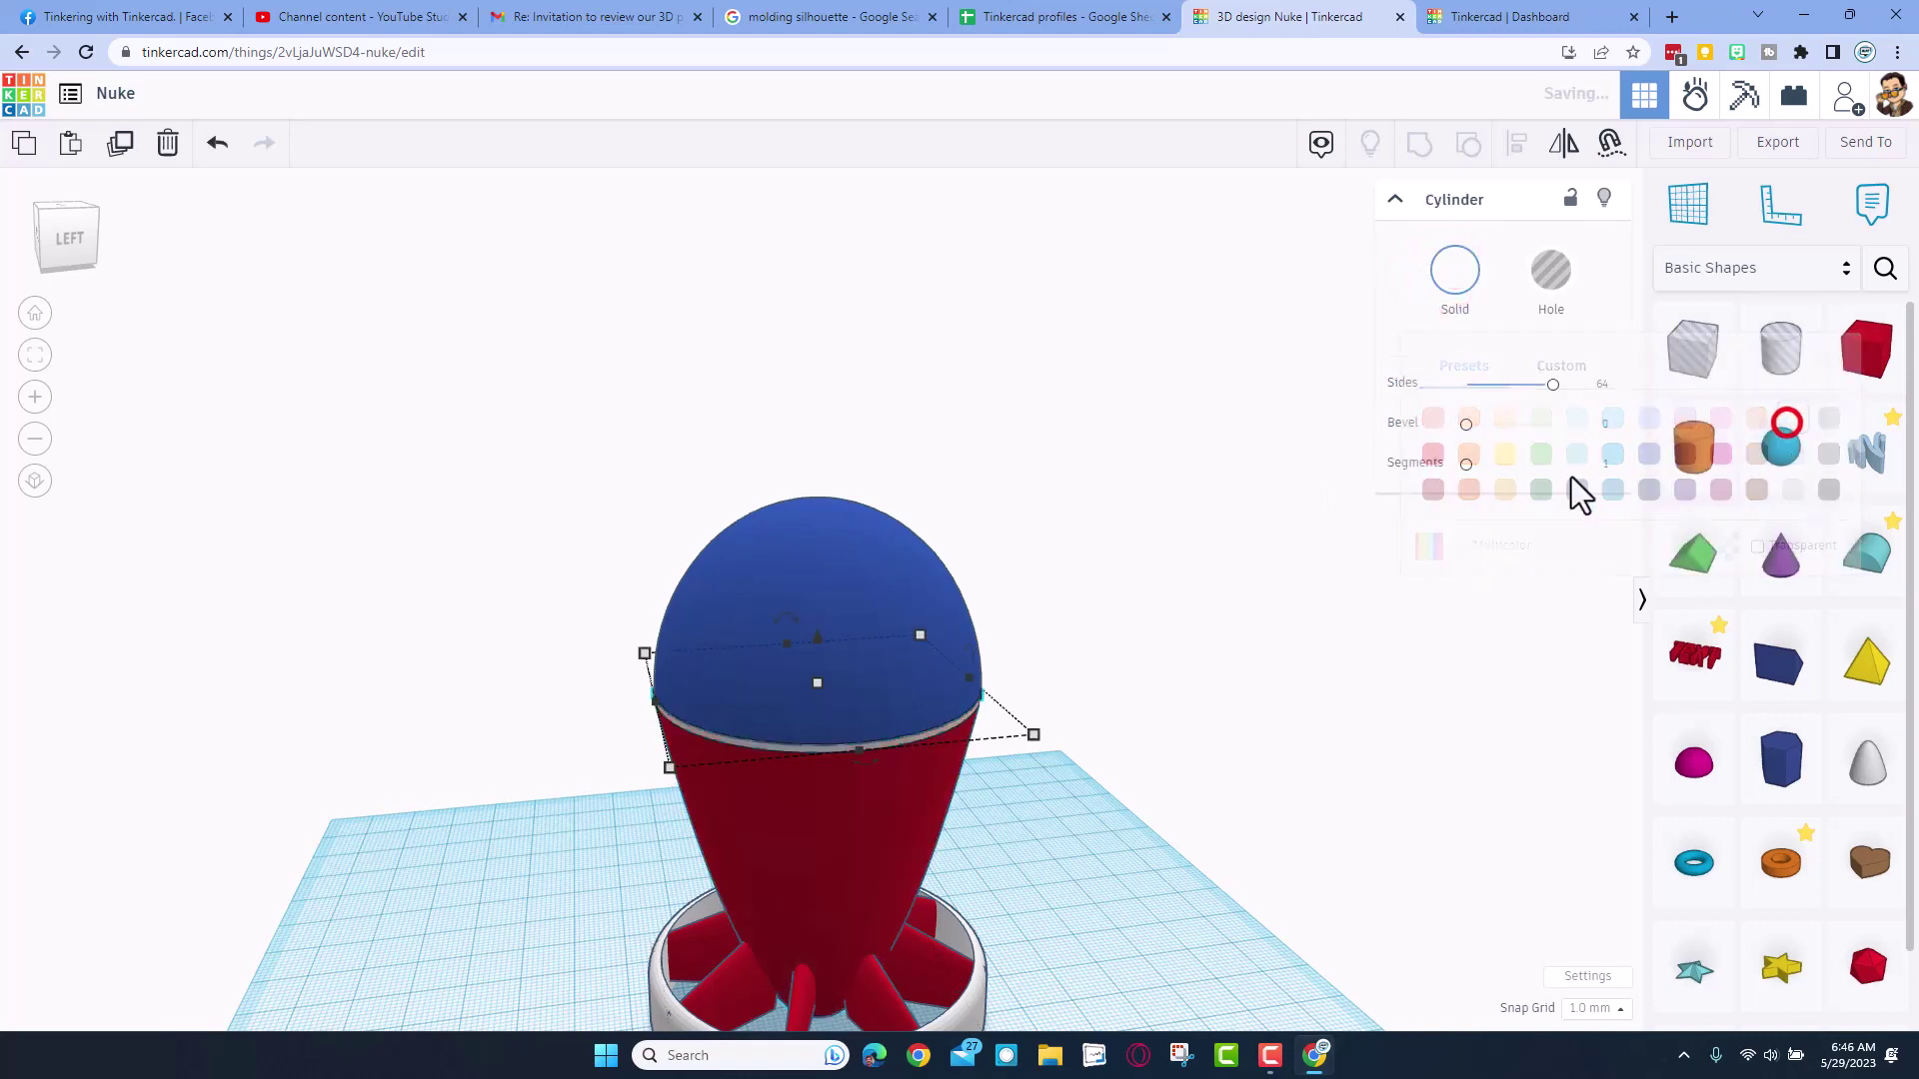
- Colour the fins blue and return to the default view
left_click(945, 975)
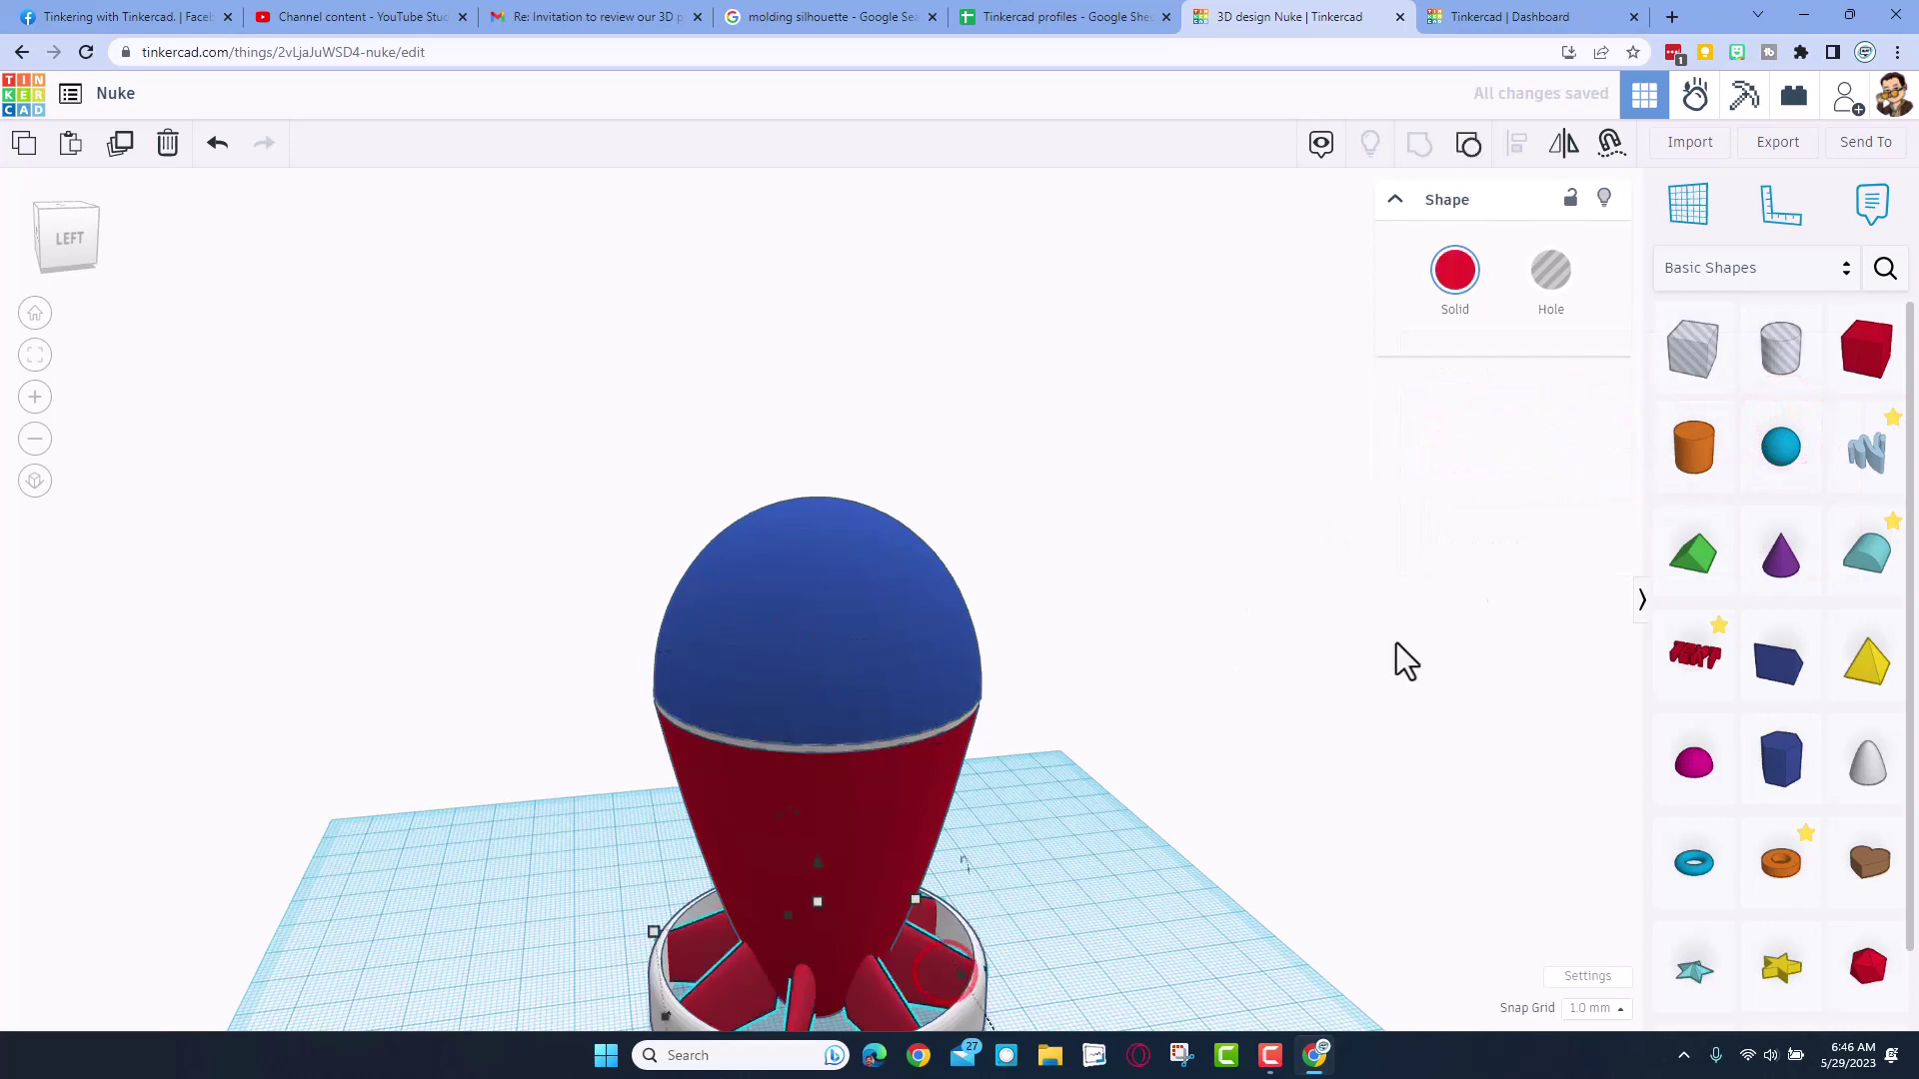
left_click(1454, 272)
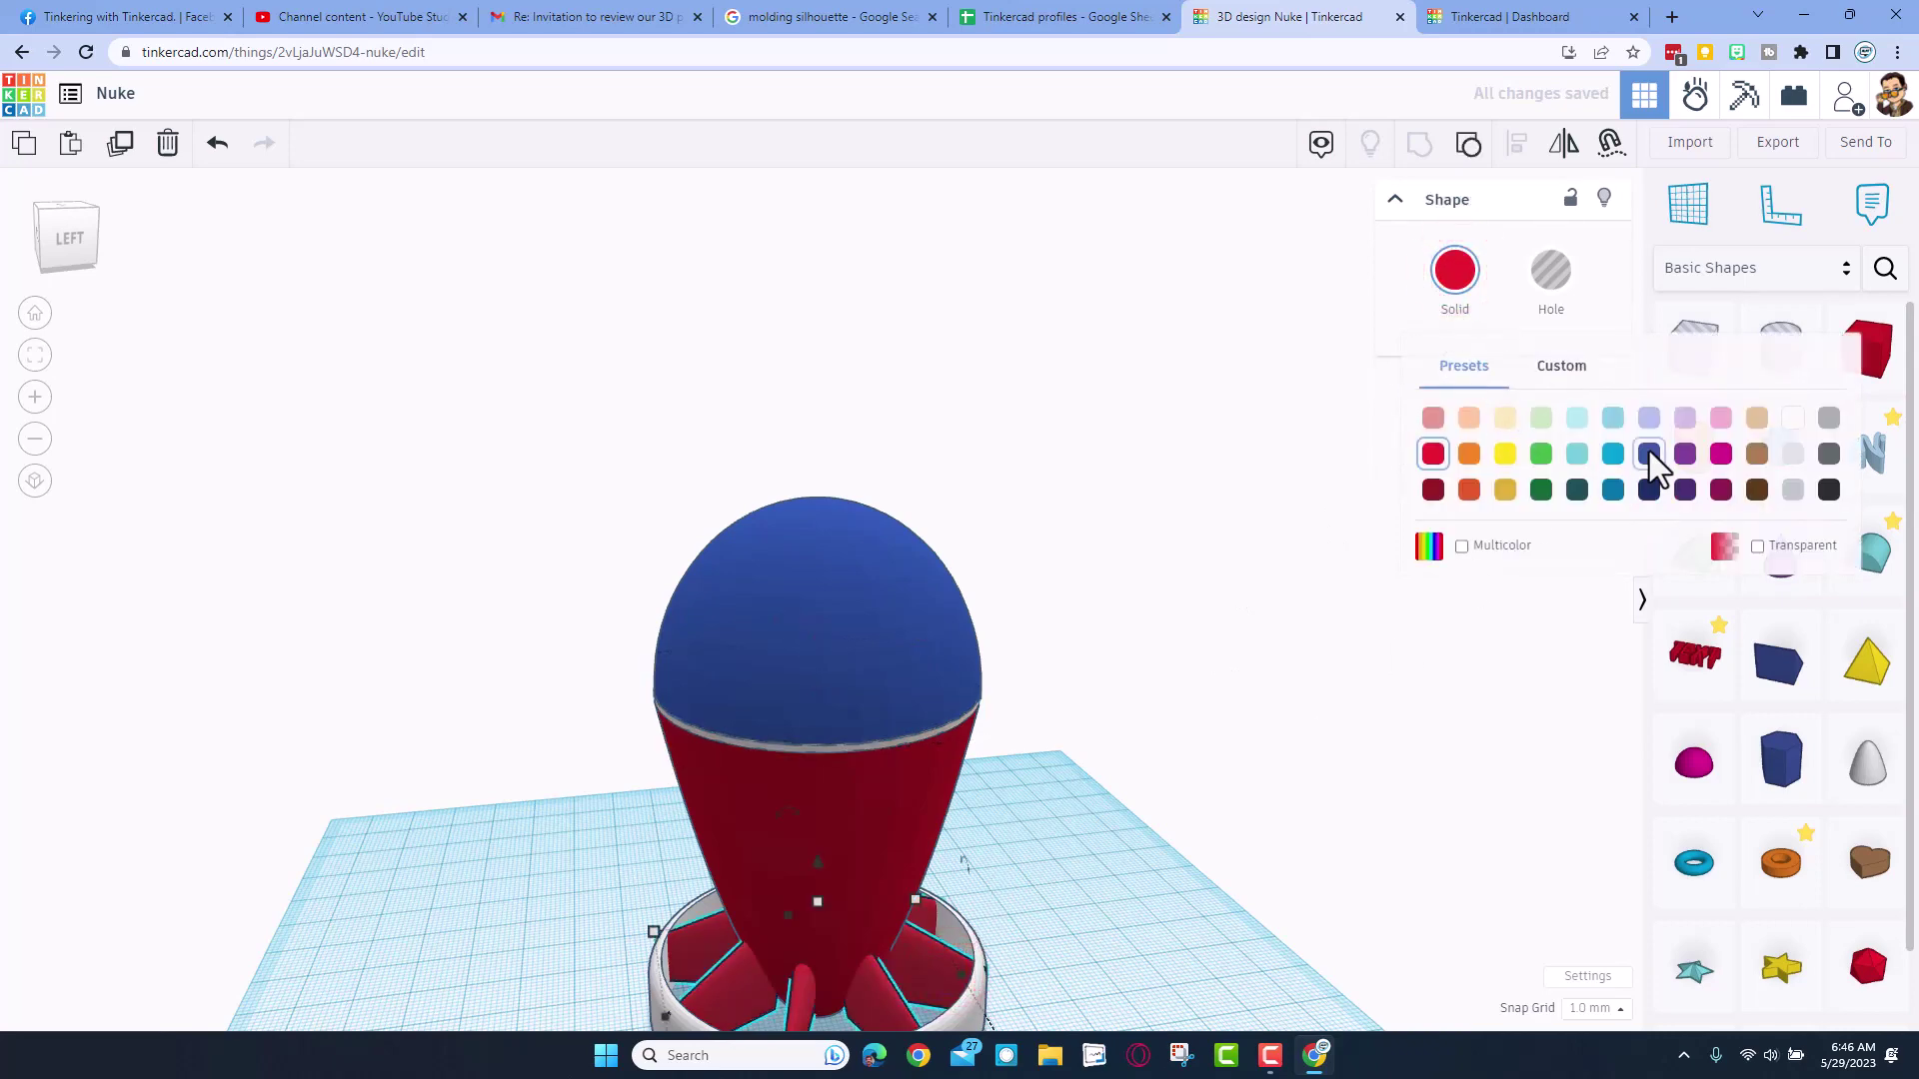
left_click(1647, 446)
right_click_drag(1347, 565, 1135, 591)
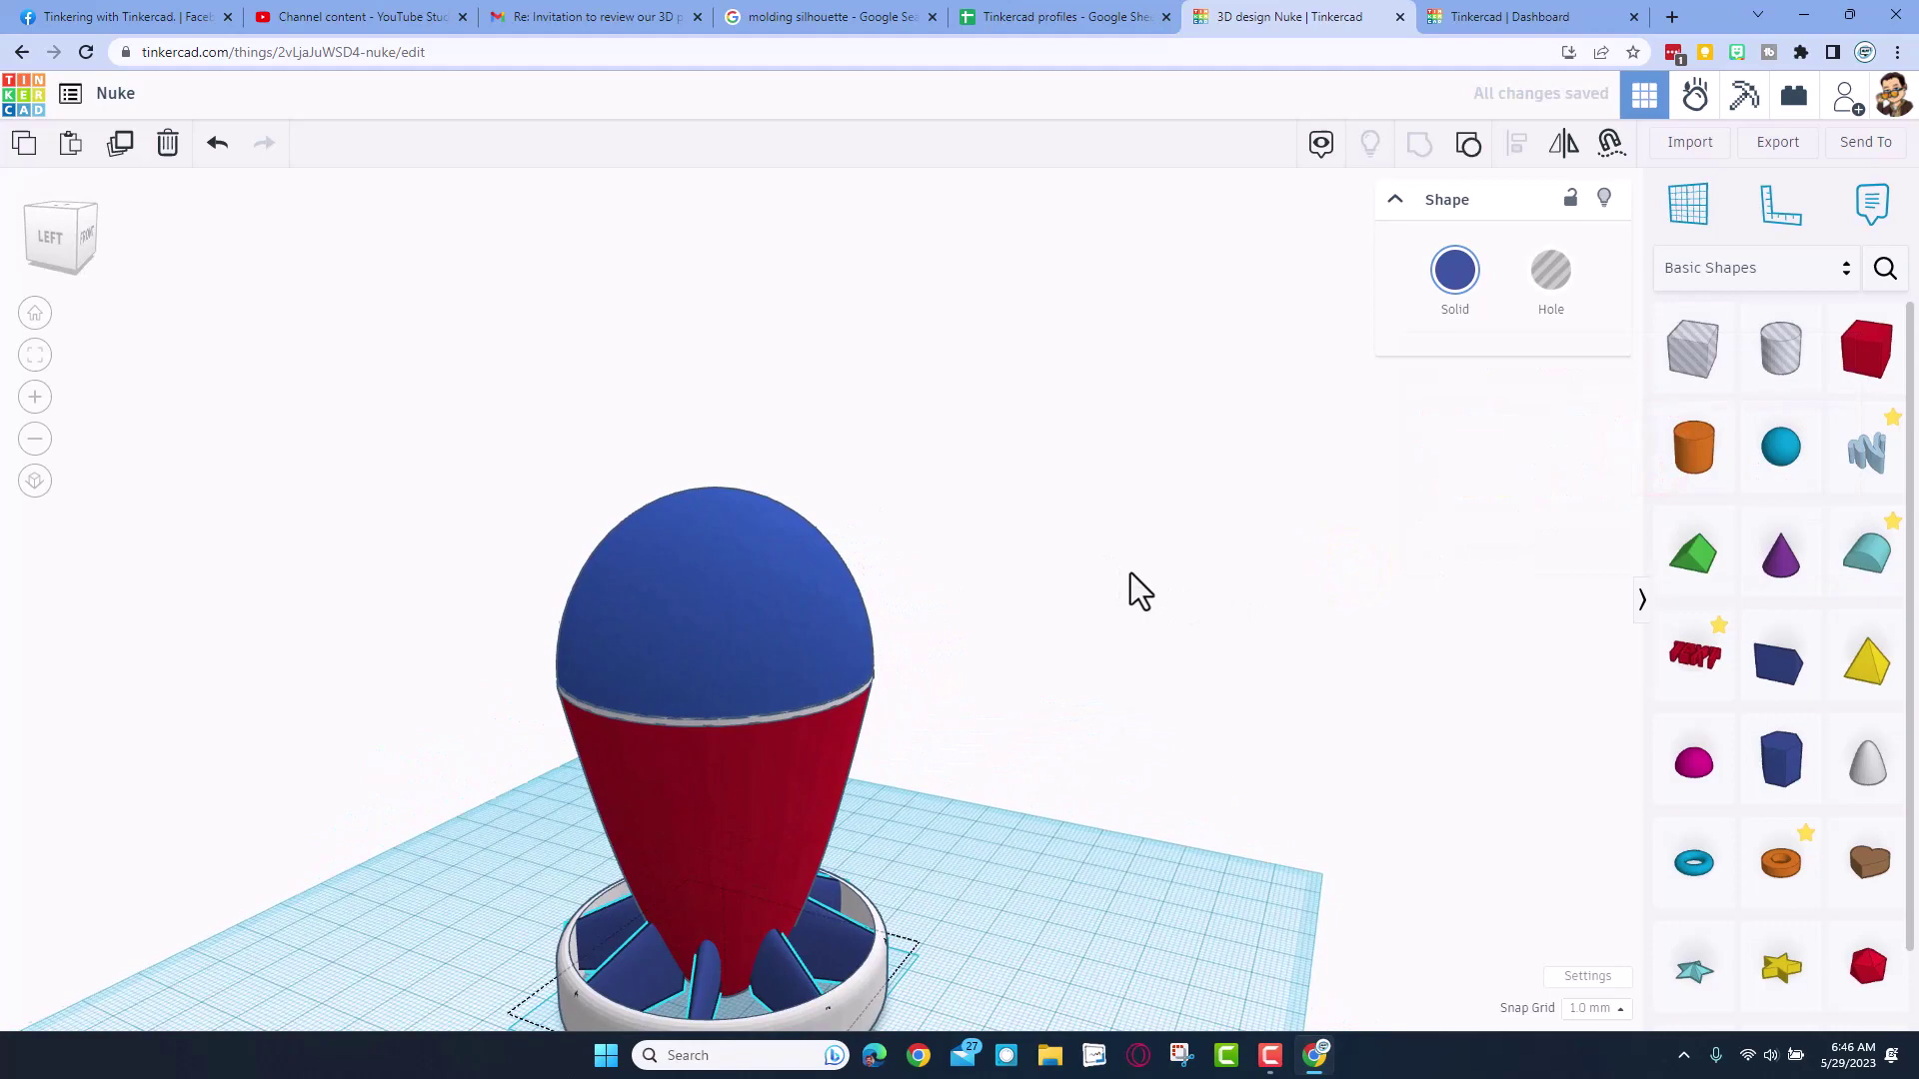
left_click(36, 314)
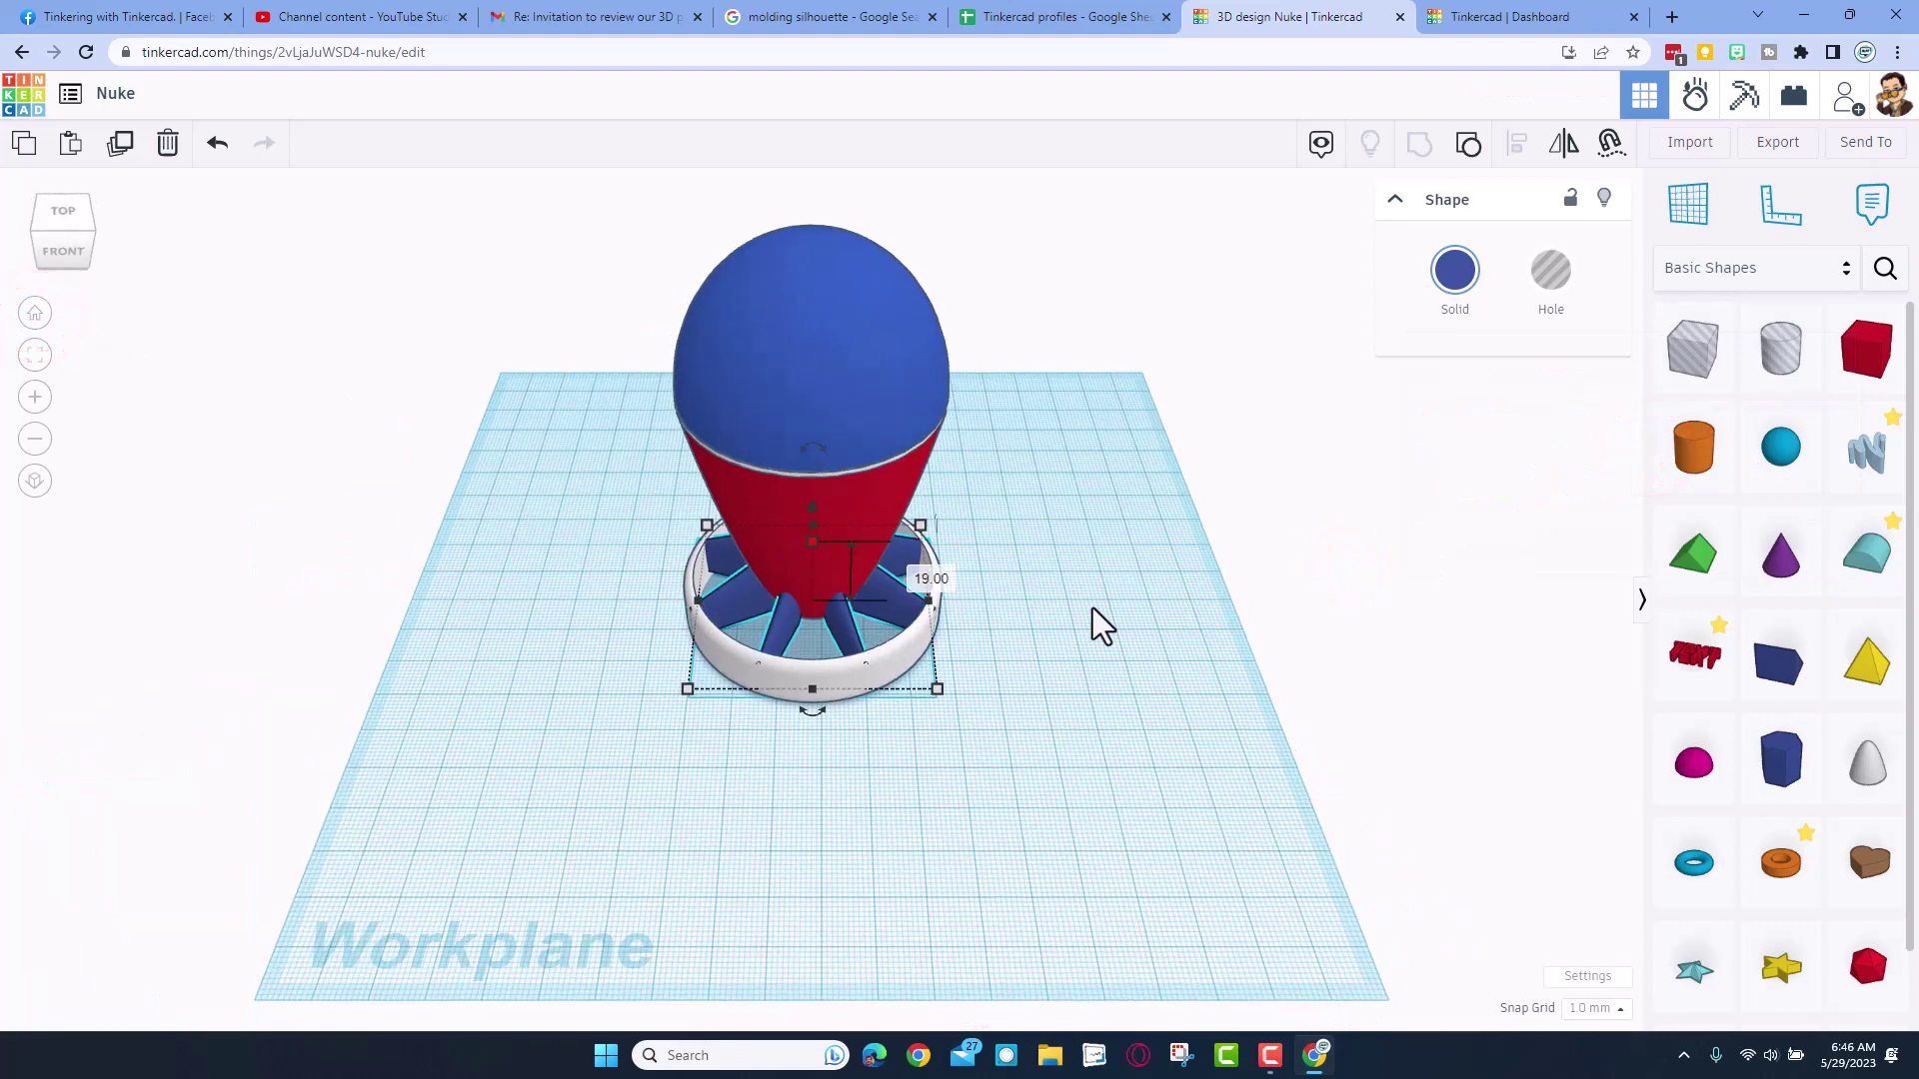
- Turn off Show grid in the workspace settings
left_click(1565, 980)
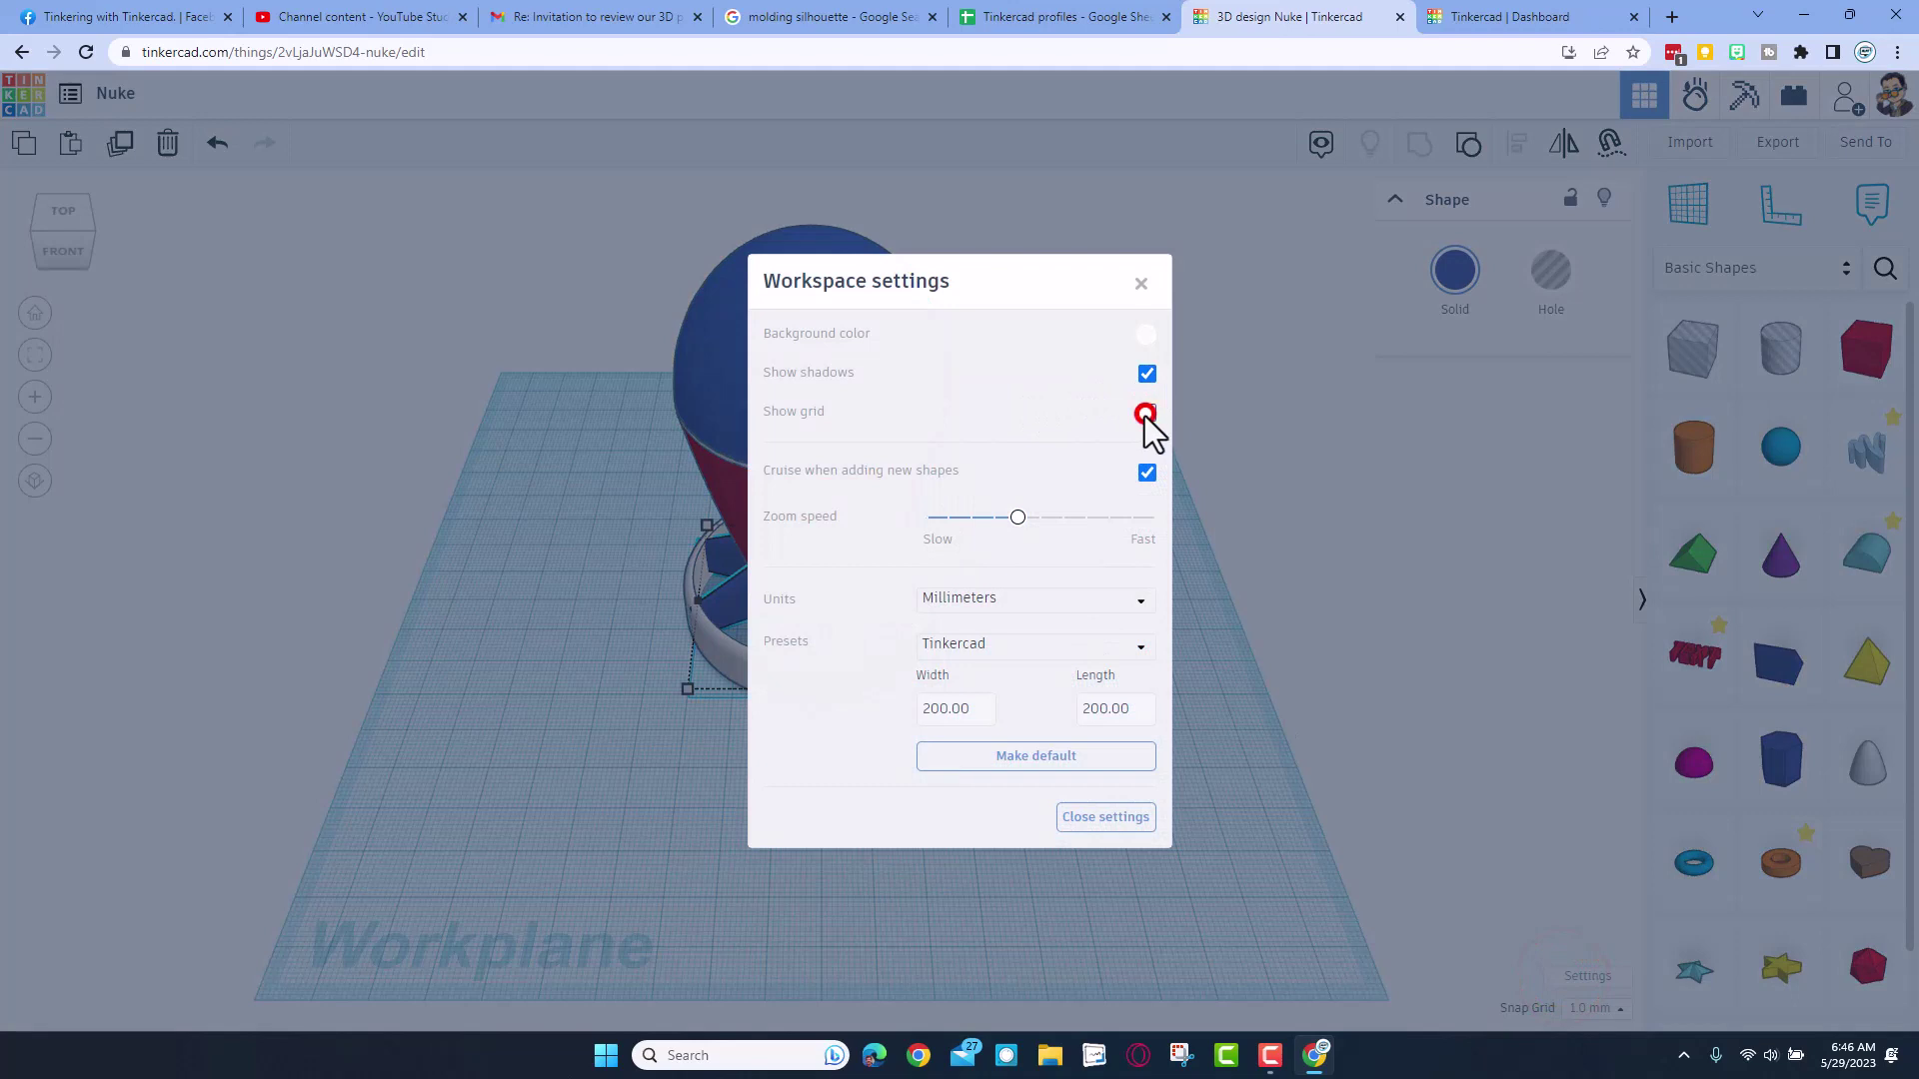
left_click(1379, 603)
right_click_drag(1289, 715, 1169, 632)
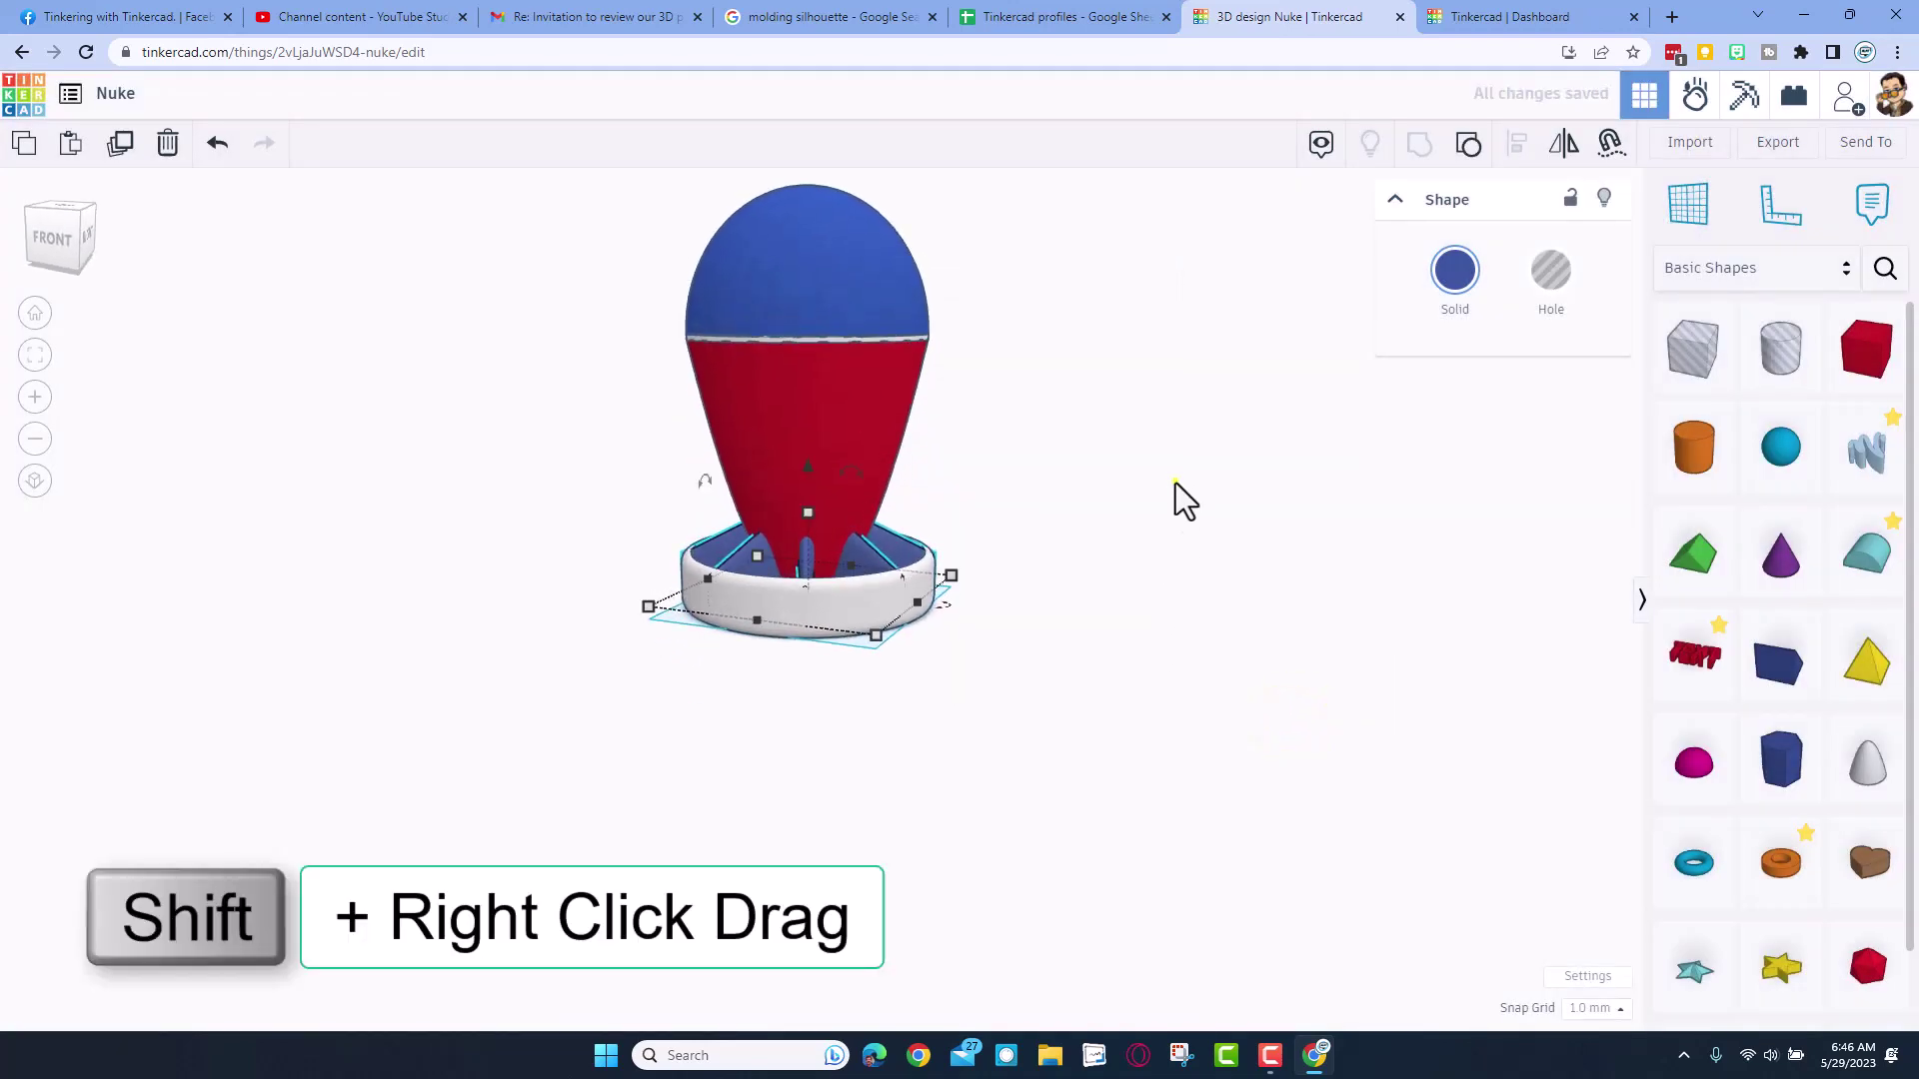
right_click_drag(1175, 482, 1058, 716, "shift")
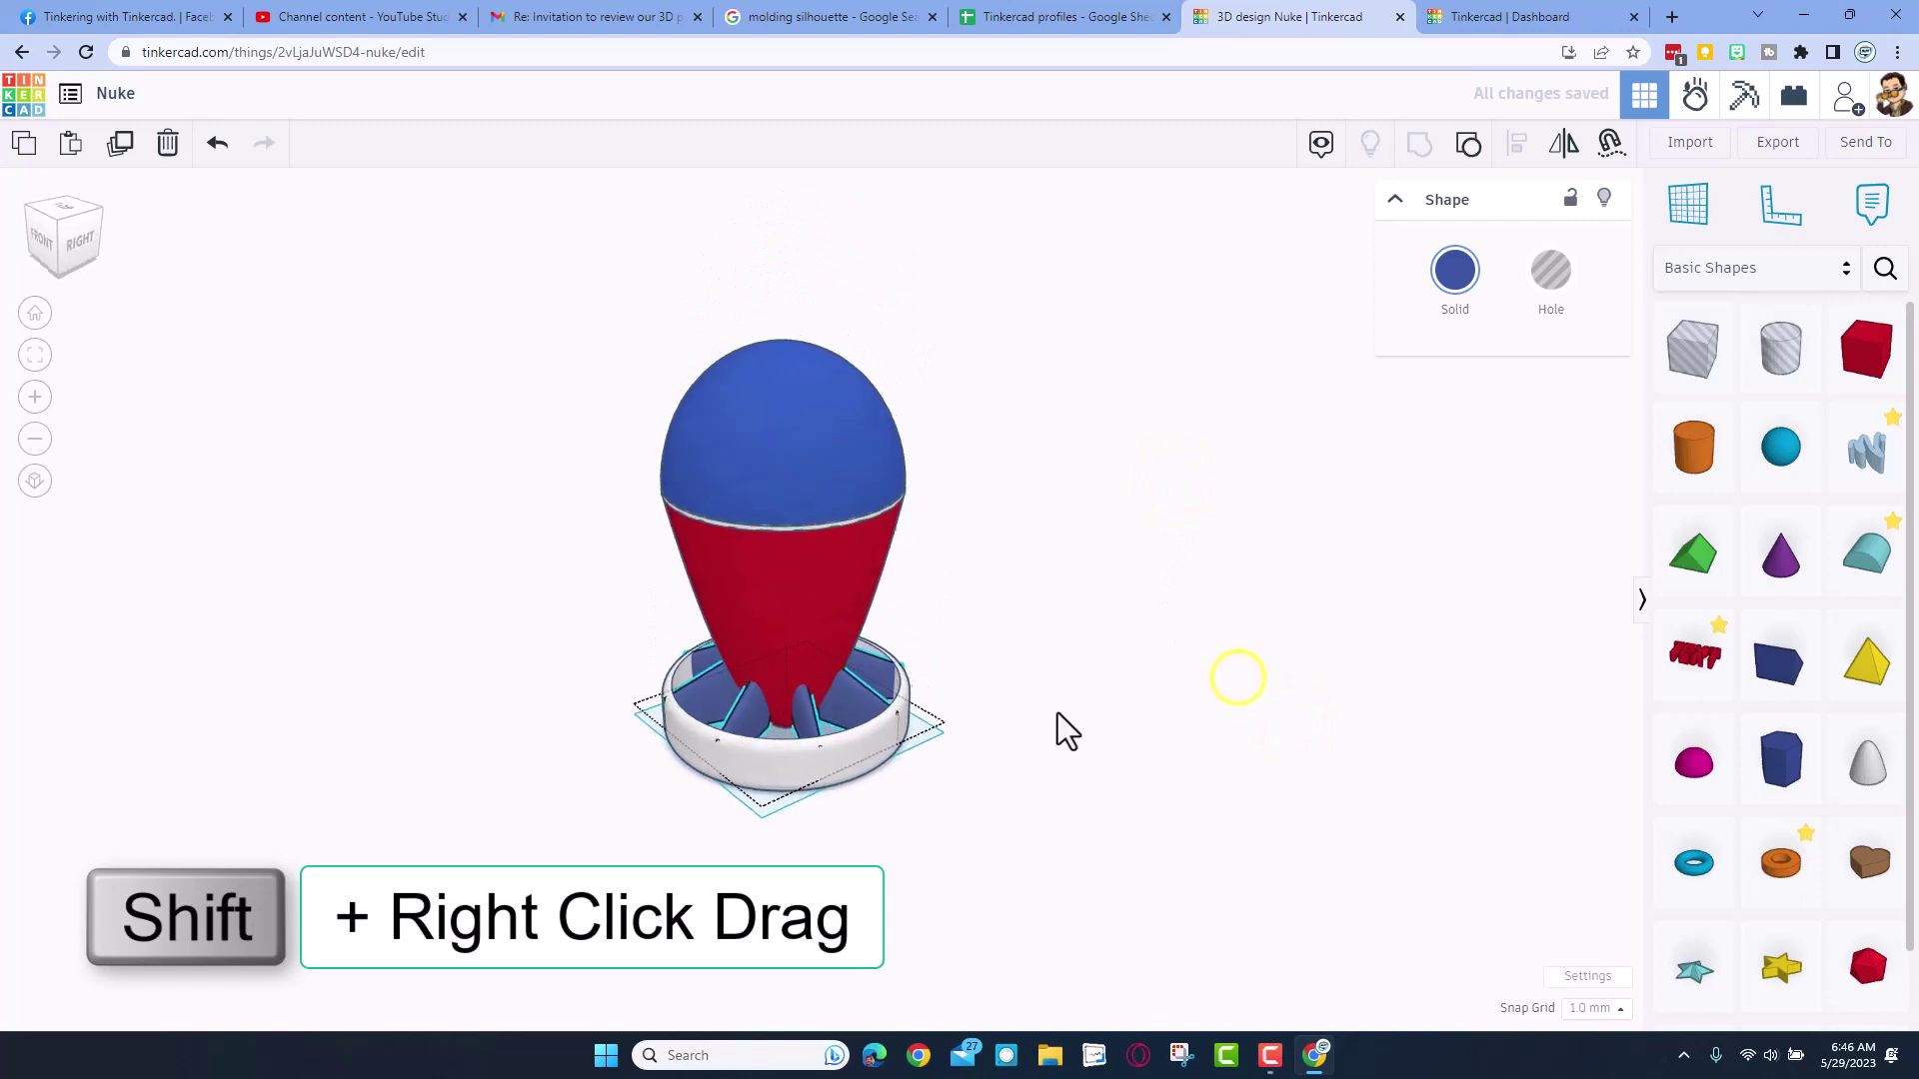
- Set the workspace background to the light lavender-blue preset
left_click(1575, 980)
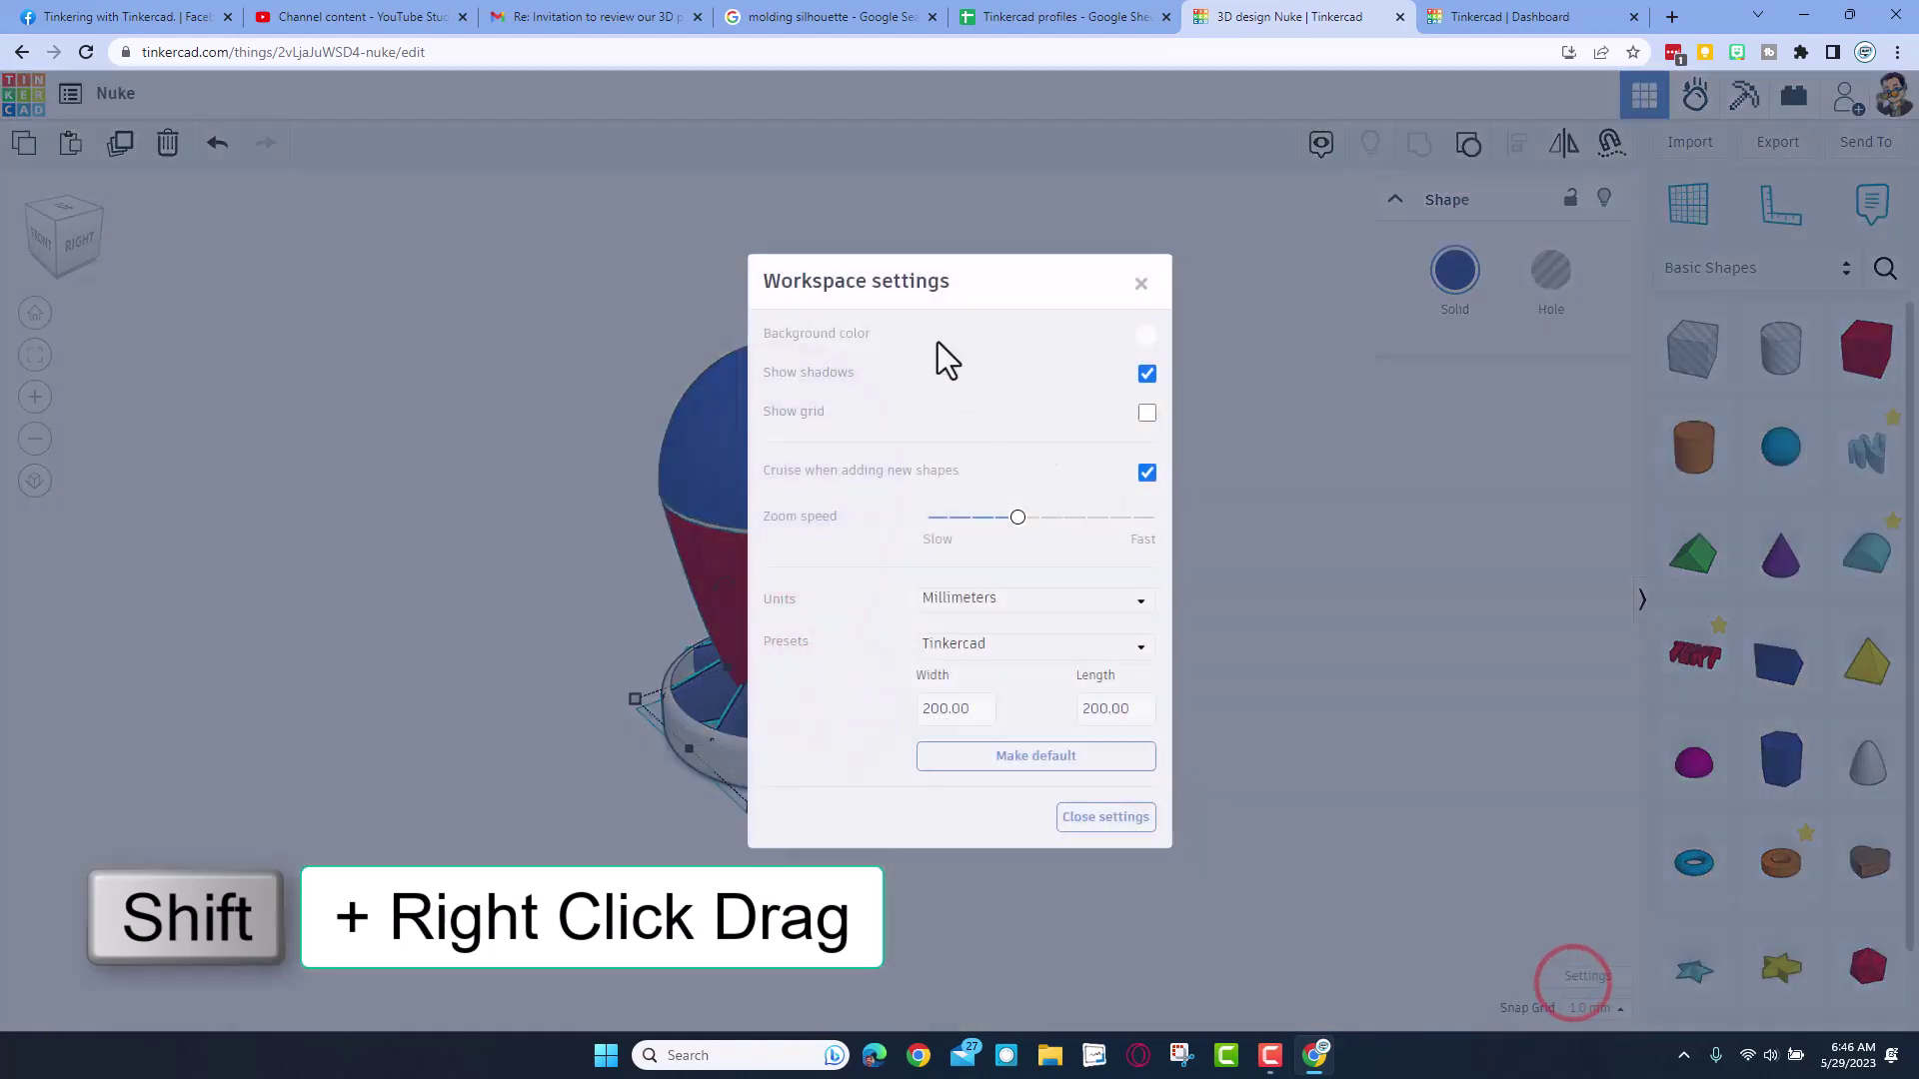
left_click(1143, 336)
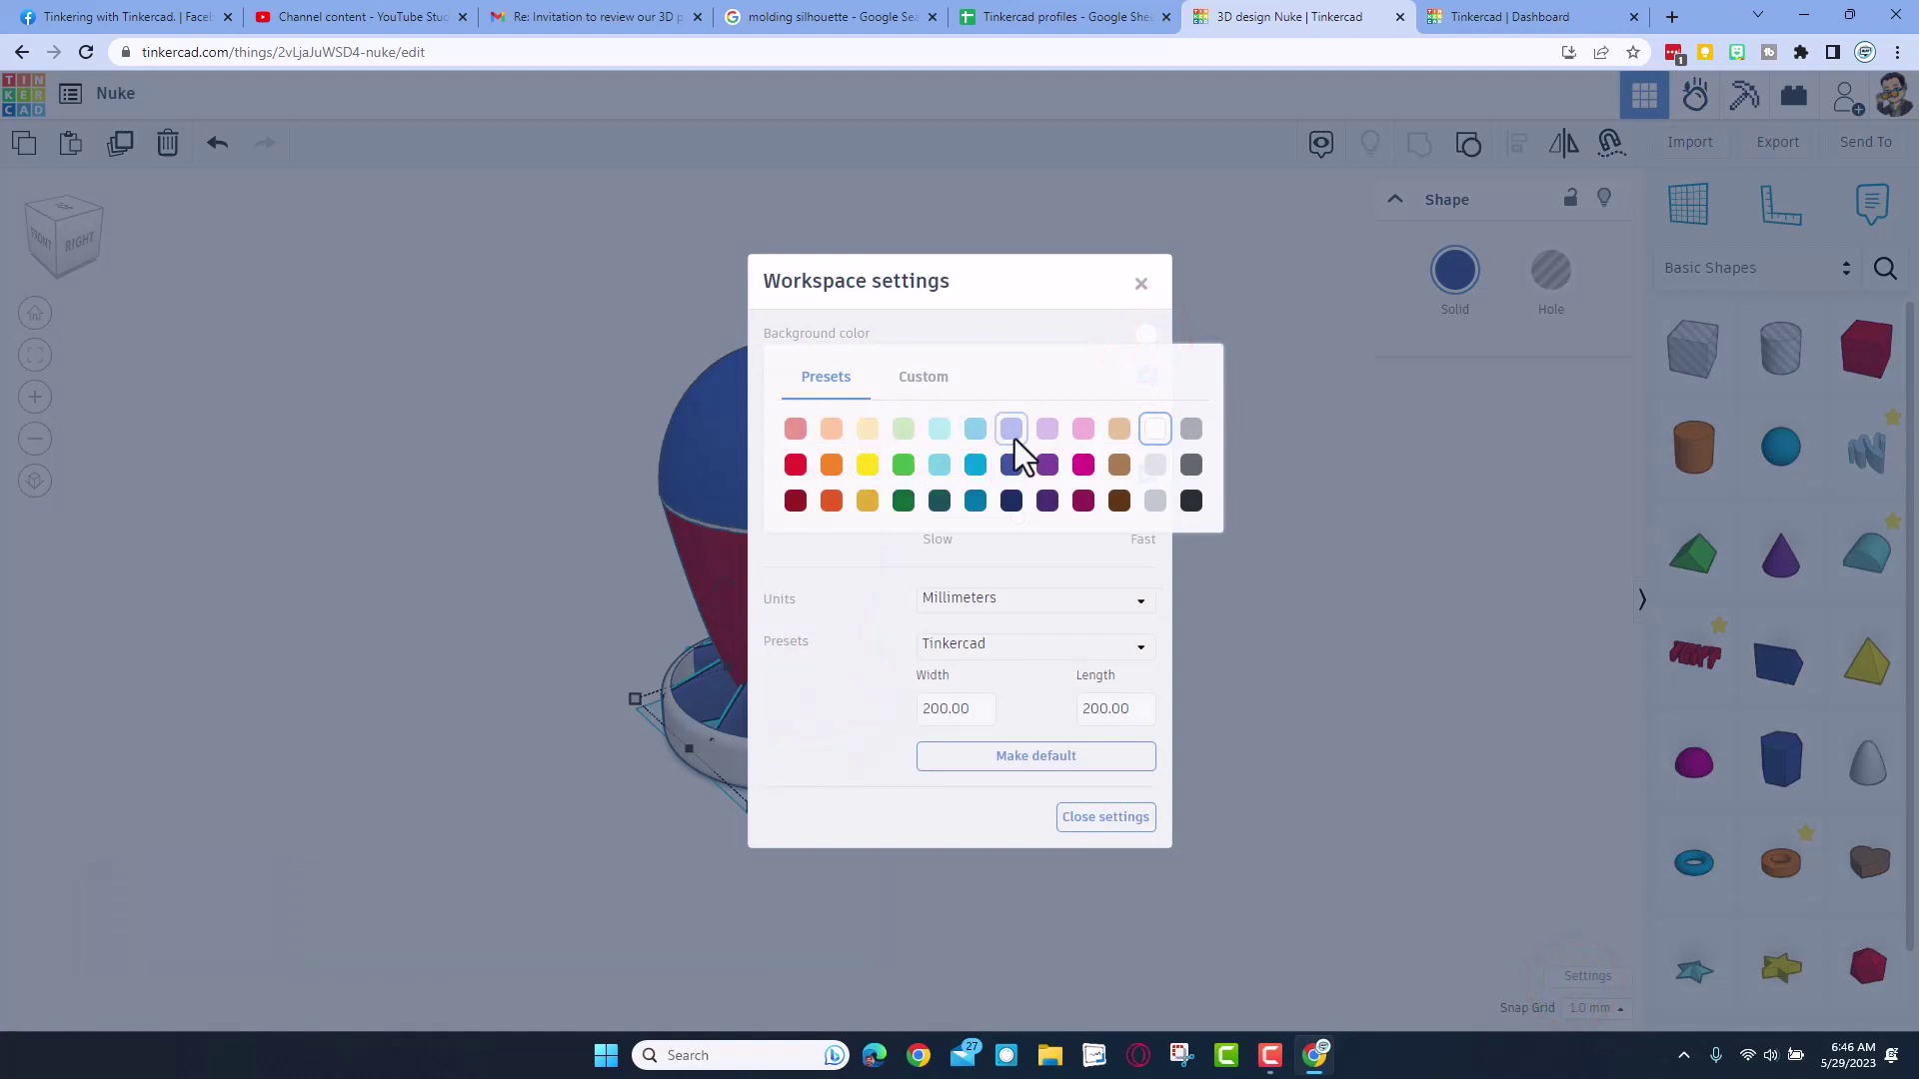
left_click(1012, 437)
left_click(1389, 547)
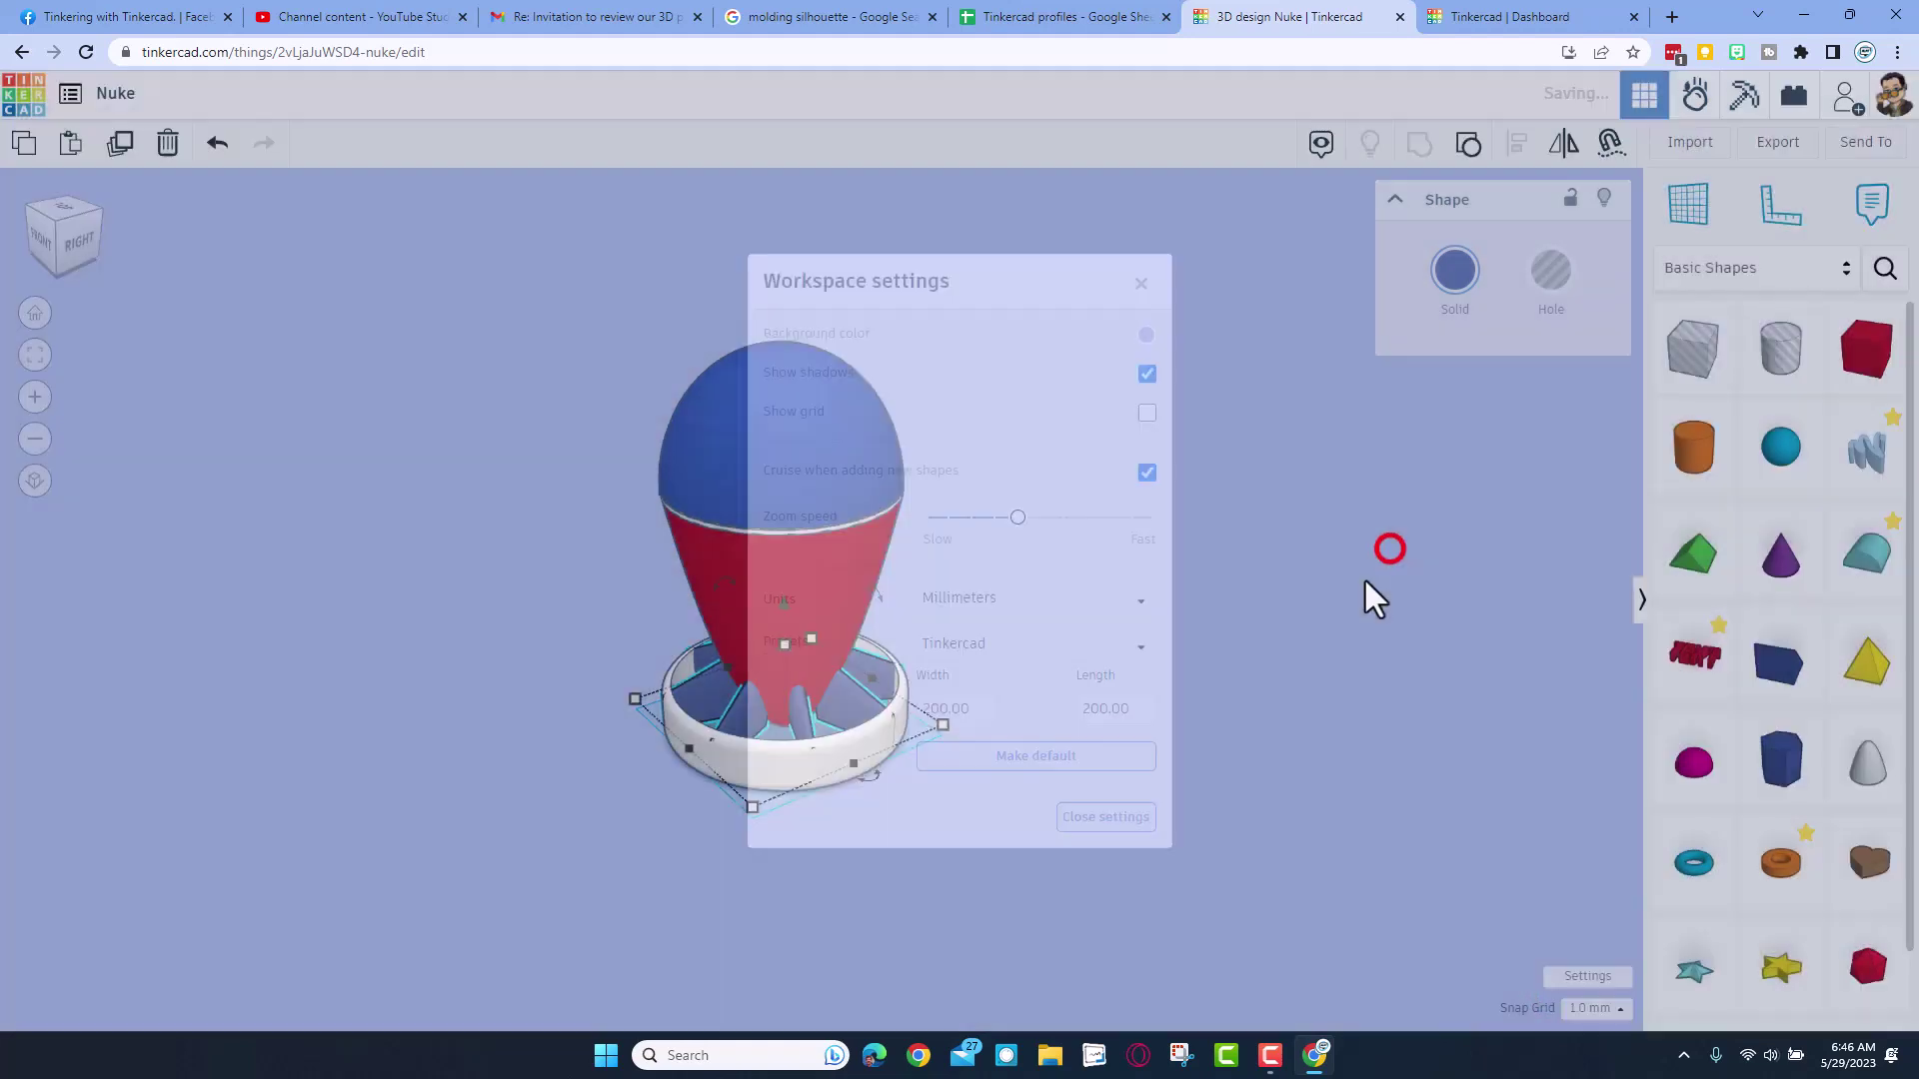
right_click_drag(1340, 595, 967, 561)
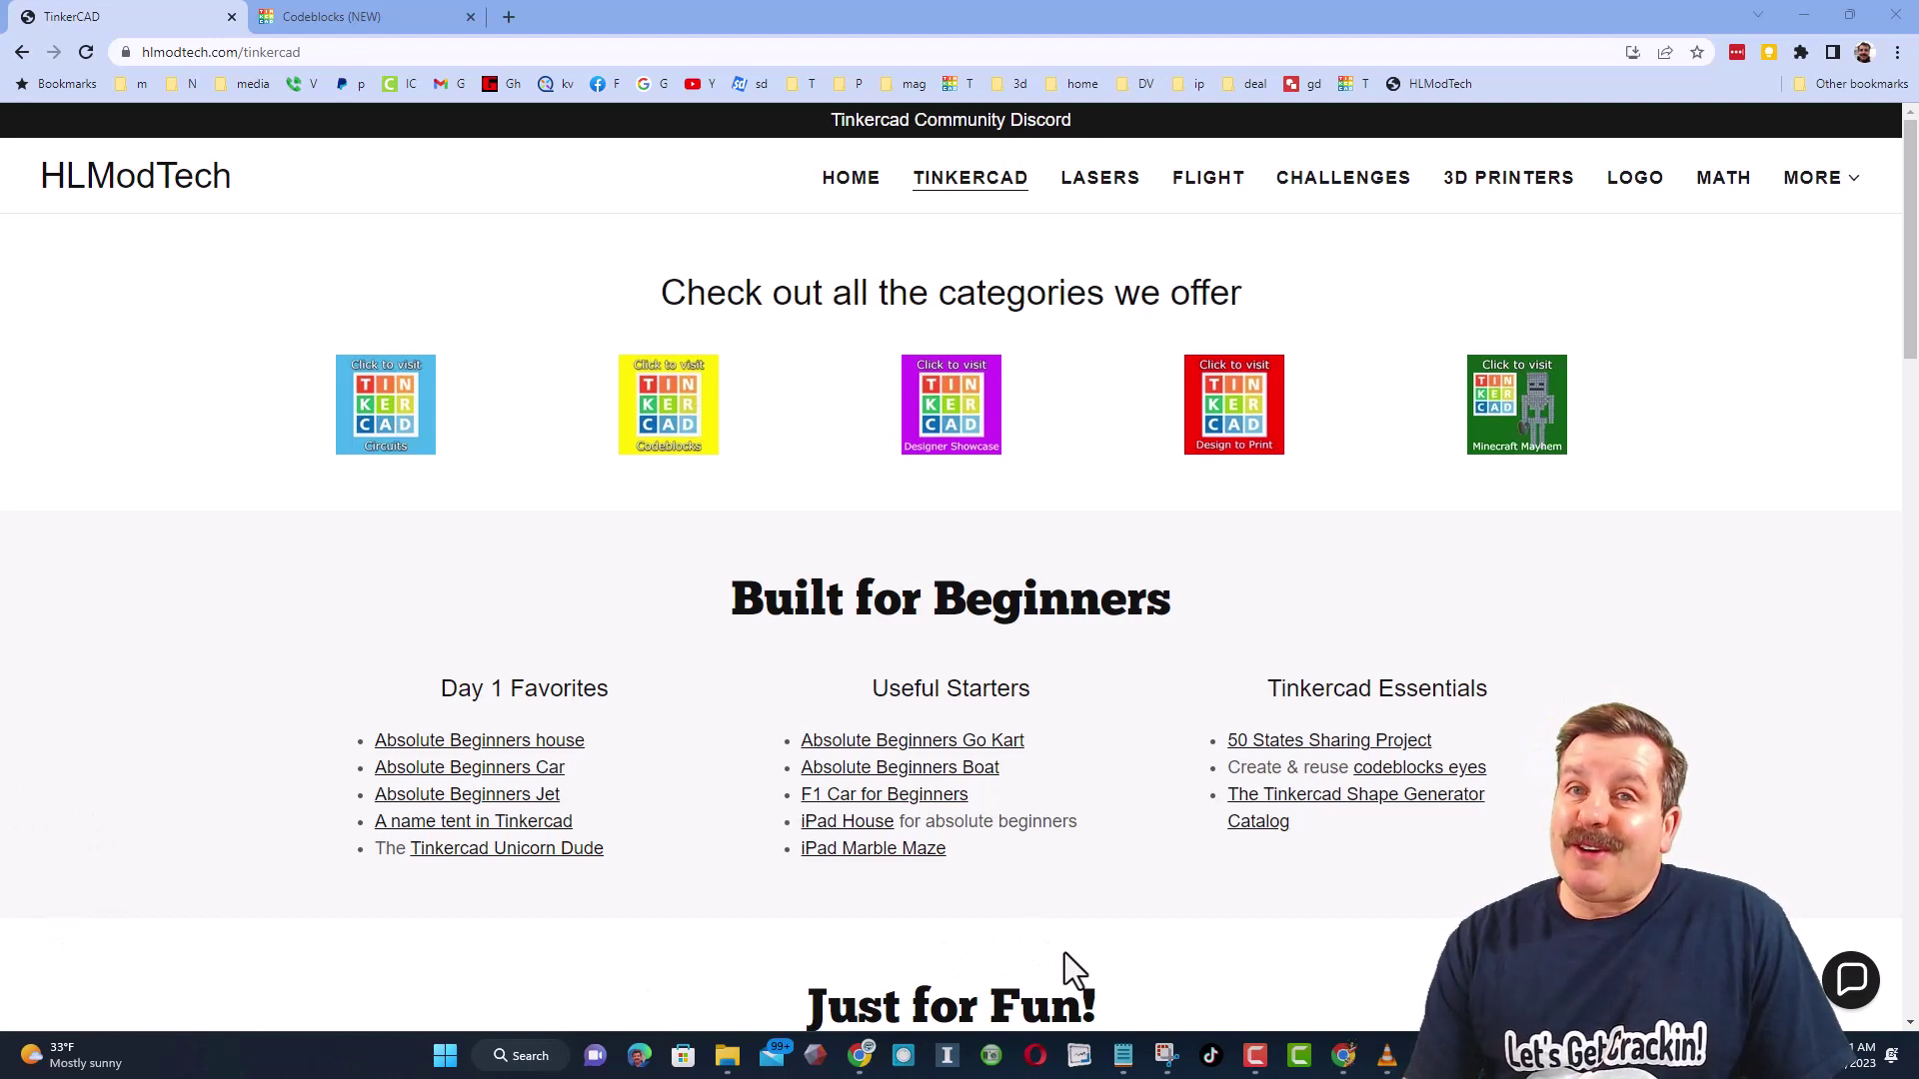
left_click(1856, 977)
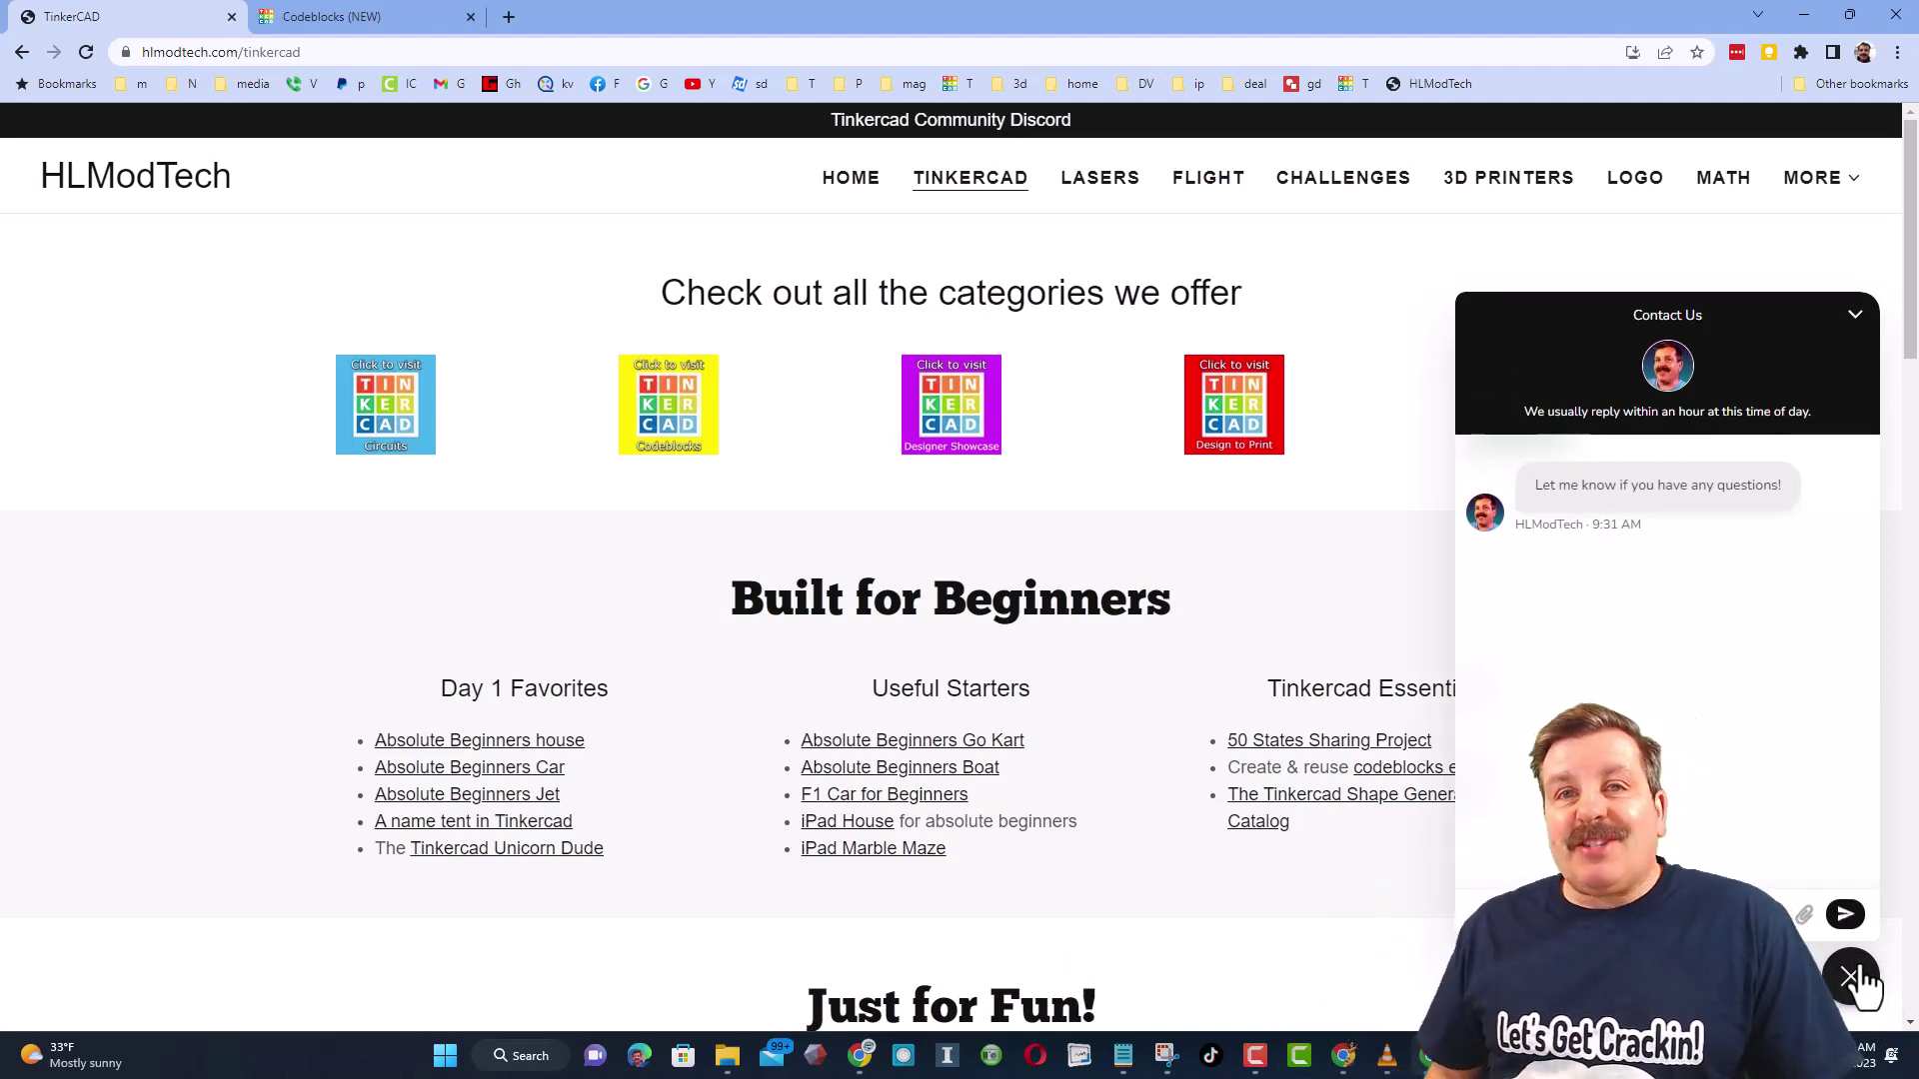
left_click(1850, 978)
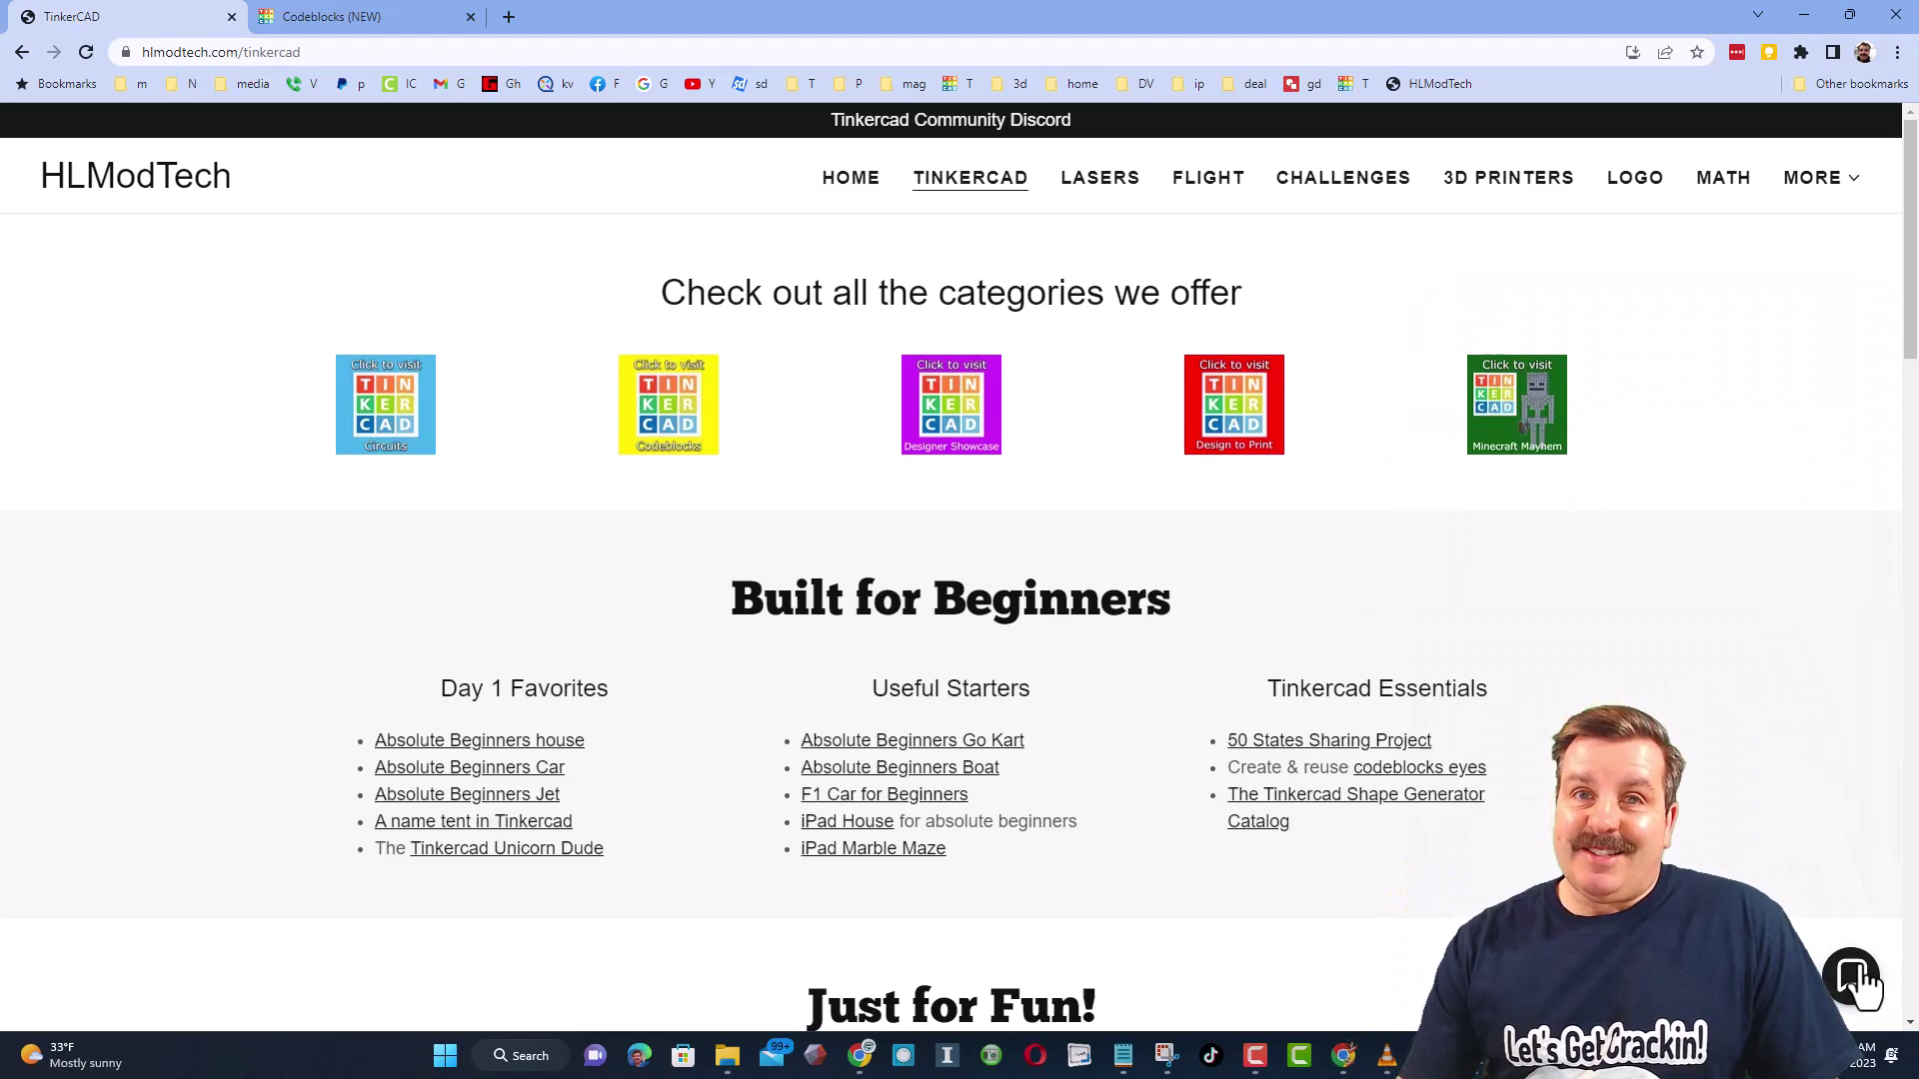
- Open the Tinkercad Community Discord invite from the HLModTech page banner
left_click(968, 126)
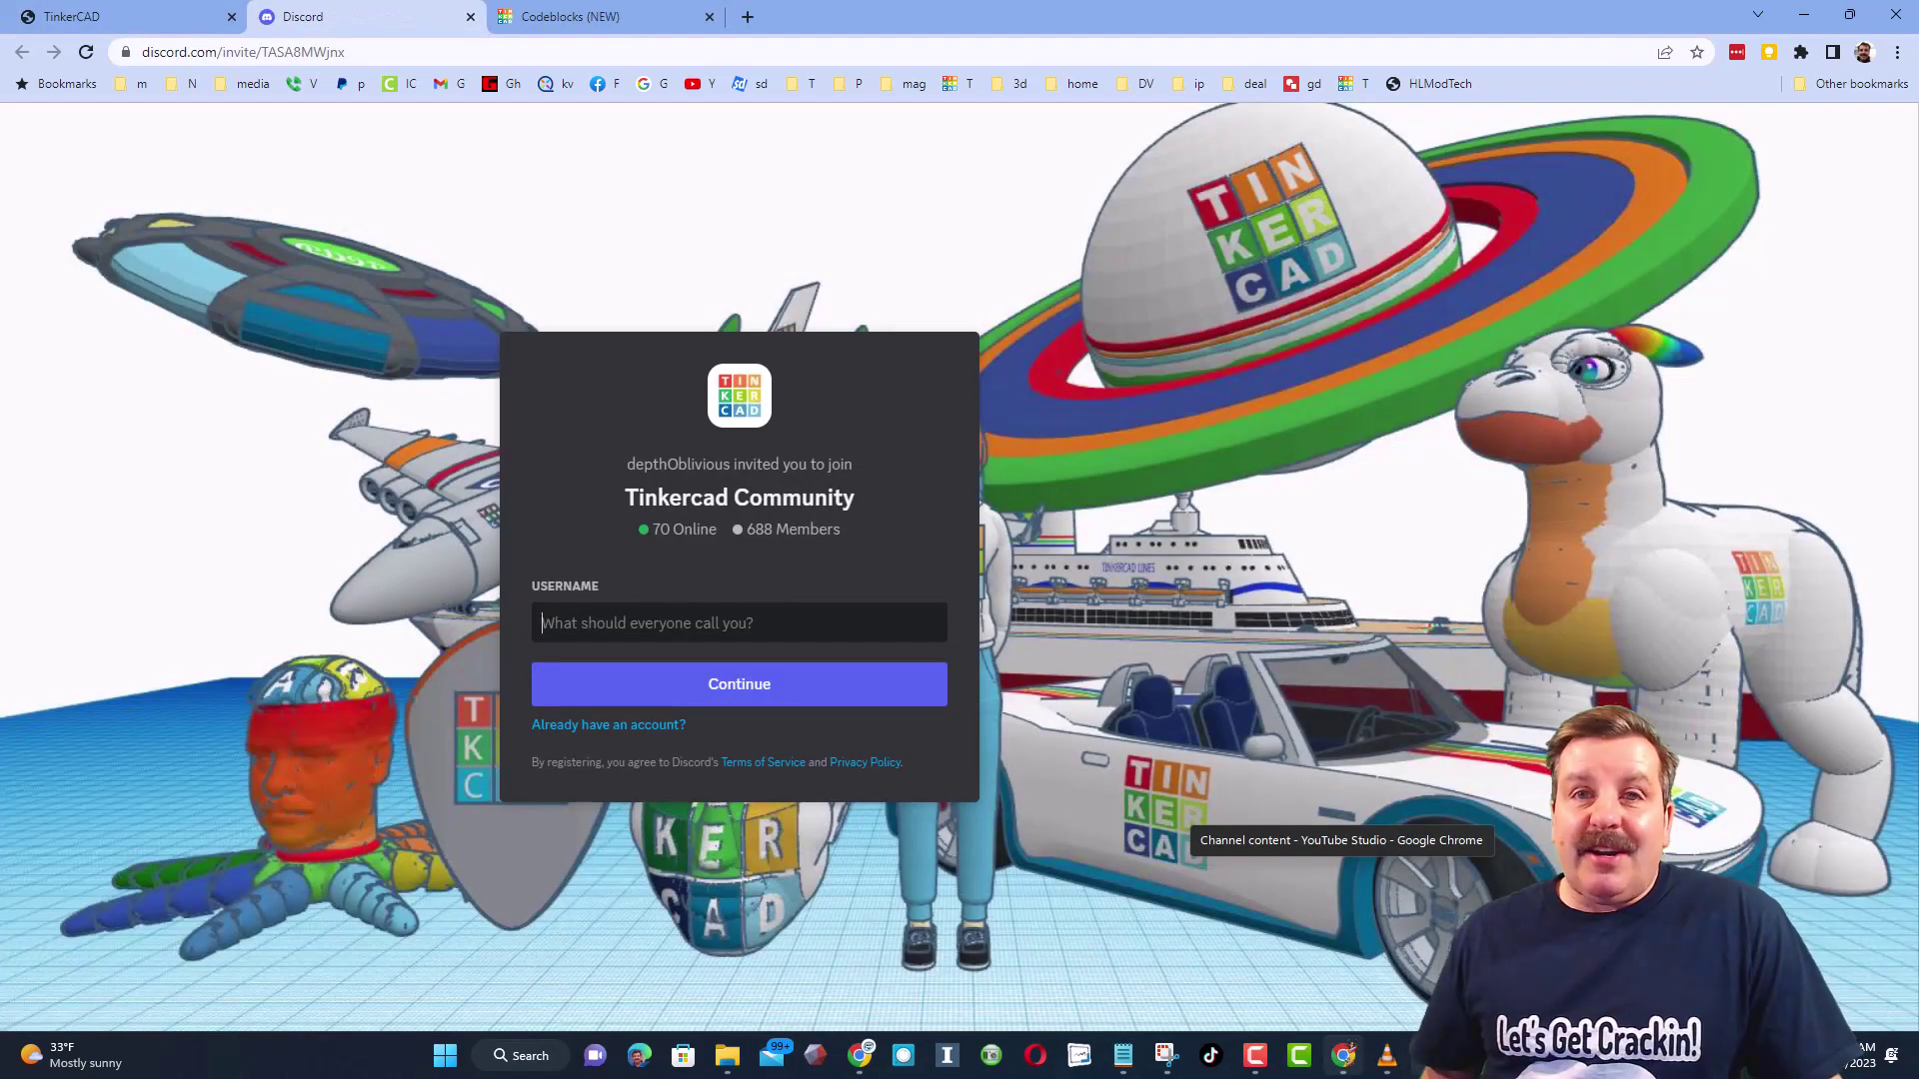